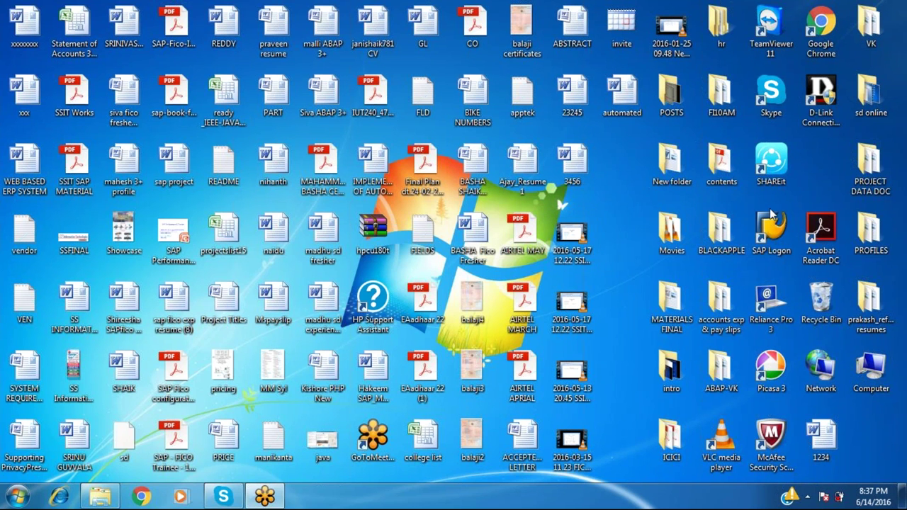
Move the SAP Logon shortcut to an empty desktop spot, then launch it and open the MMSABAP connection
left_click_drag(773, 215, 629, 154)
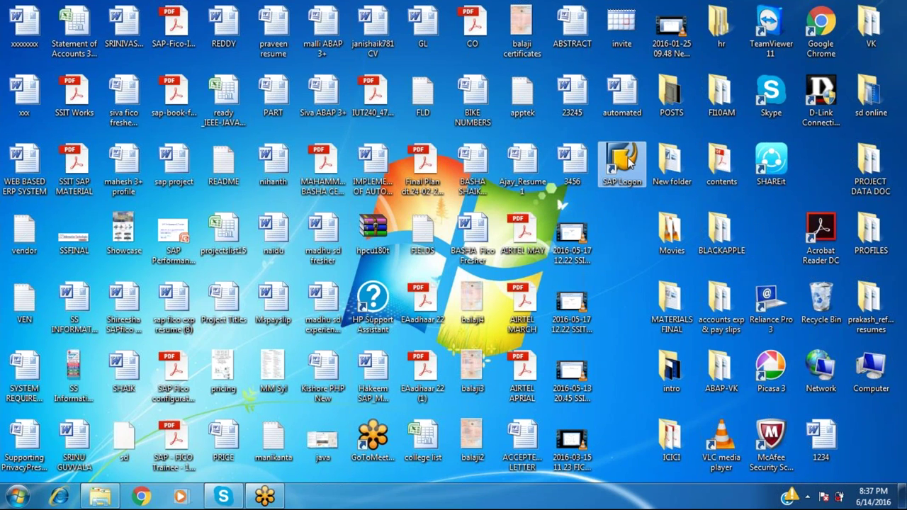
key("Return")
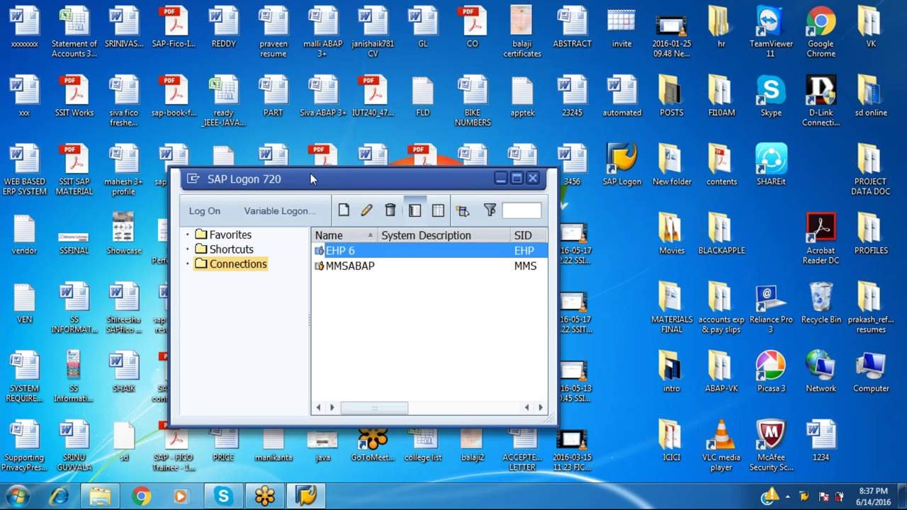
left_click(338, 273)
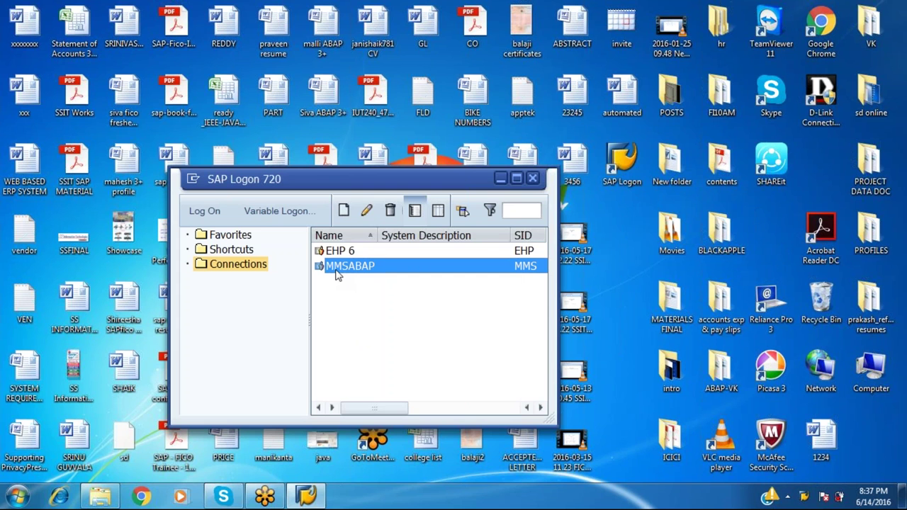
double_click(338, 274)
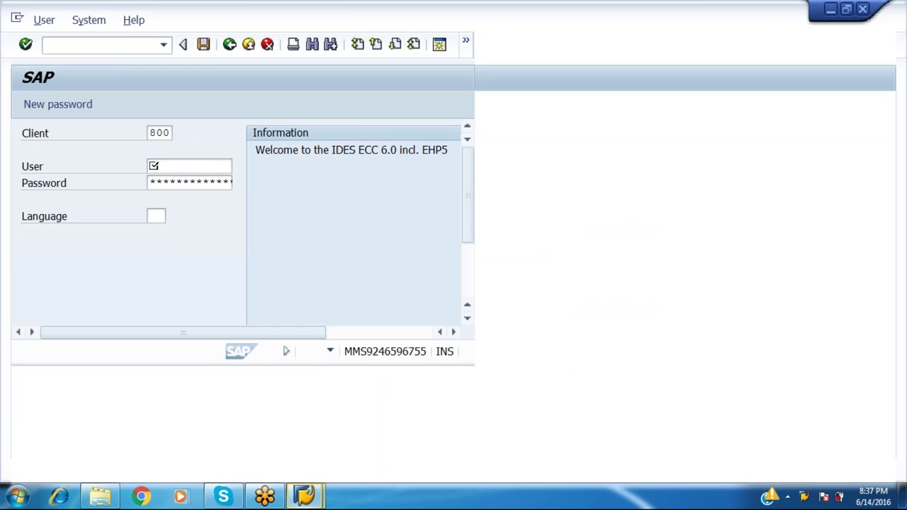
Log on to client 800 with the SAP user ID and the account password
type("ab")
key("Down")
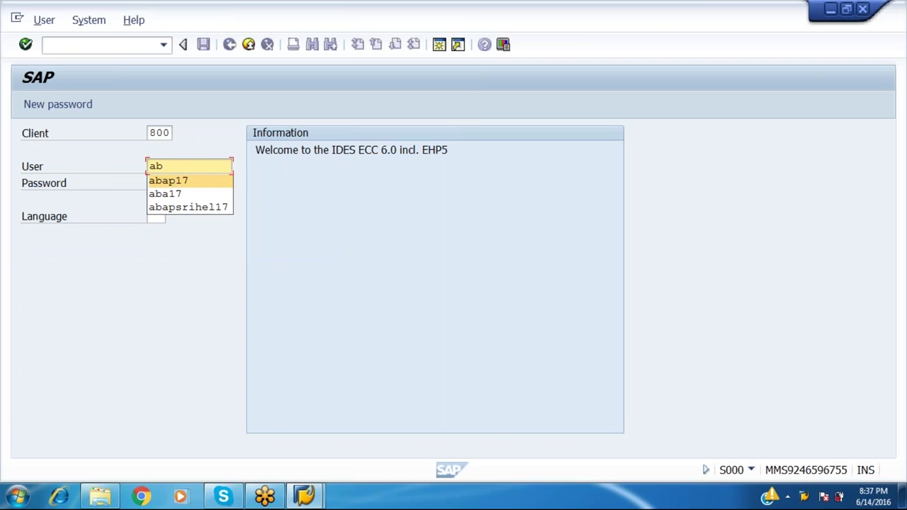
key("Return")
key("Tab")
type("**********")
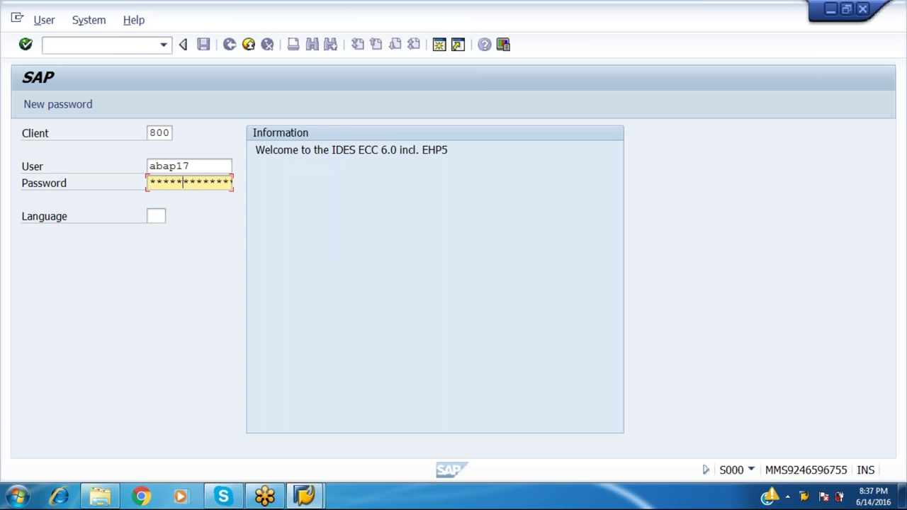
key("Return")
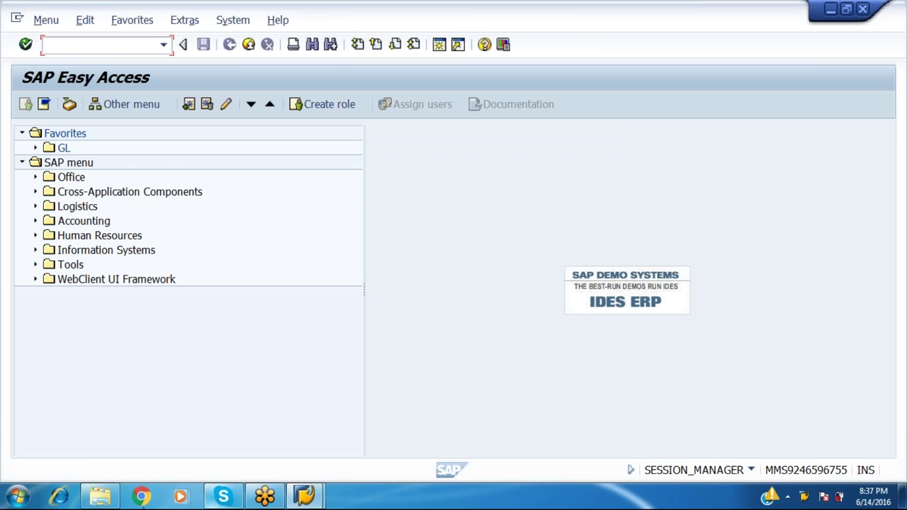
Open the PDF "a22.revinue account determination" from the SD.Pdf files folder in Adobe Acrobat Reader and view it at 100% zoom without the tools pane
left_click(100, 496)
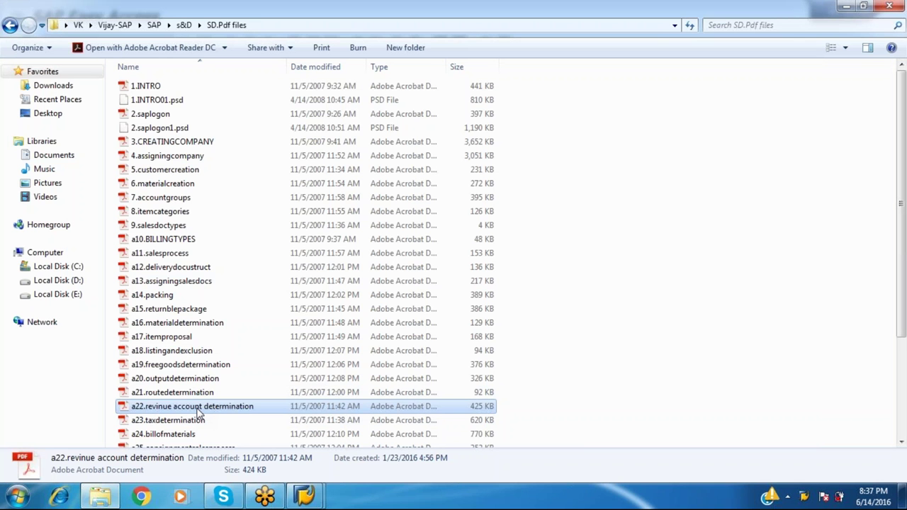
double_click(197, 409)
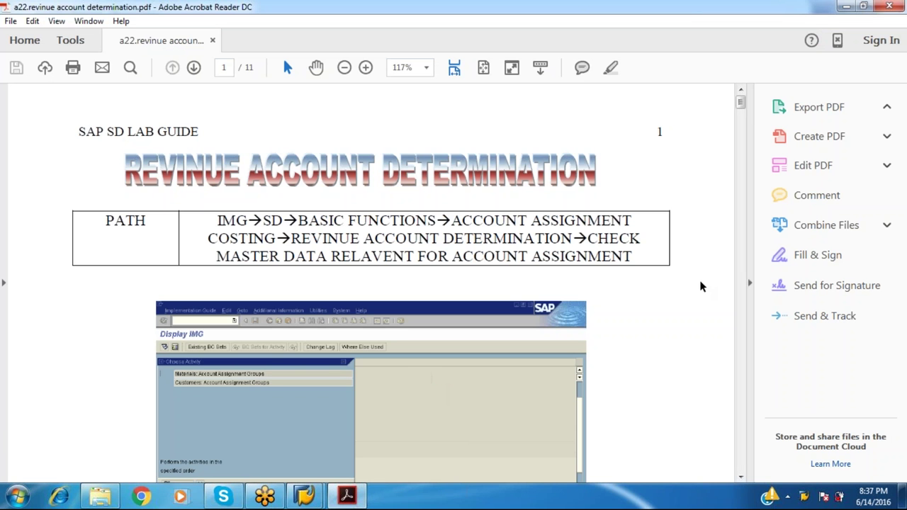
left_click(750, 282)
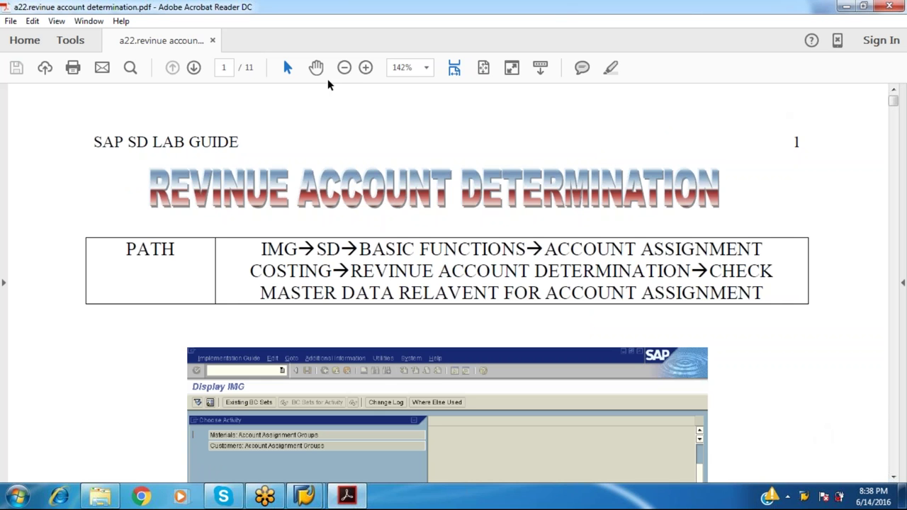
left_click(345, 68)
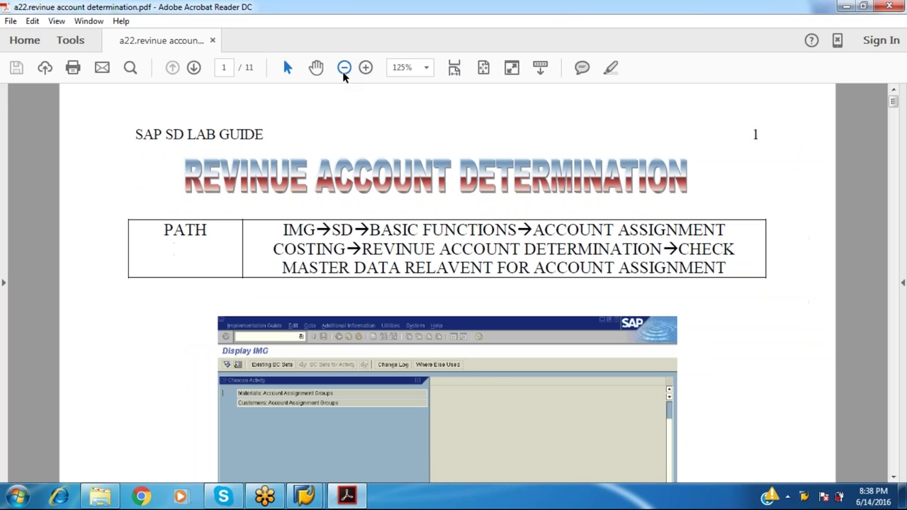
left_click(345, 68)
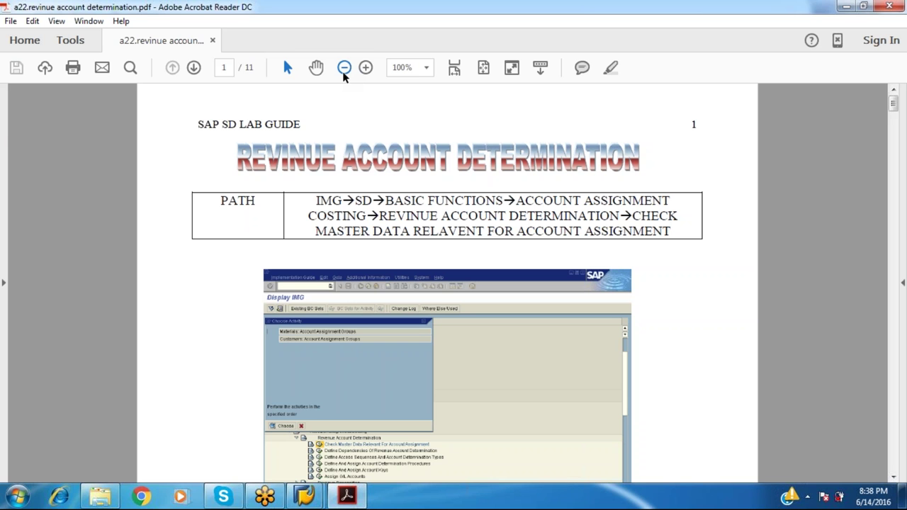
Close the SD.Pdf files folder window and the SAP Logon 720 window
key("alt+F4")
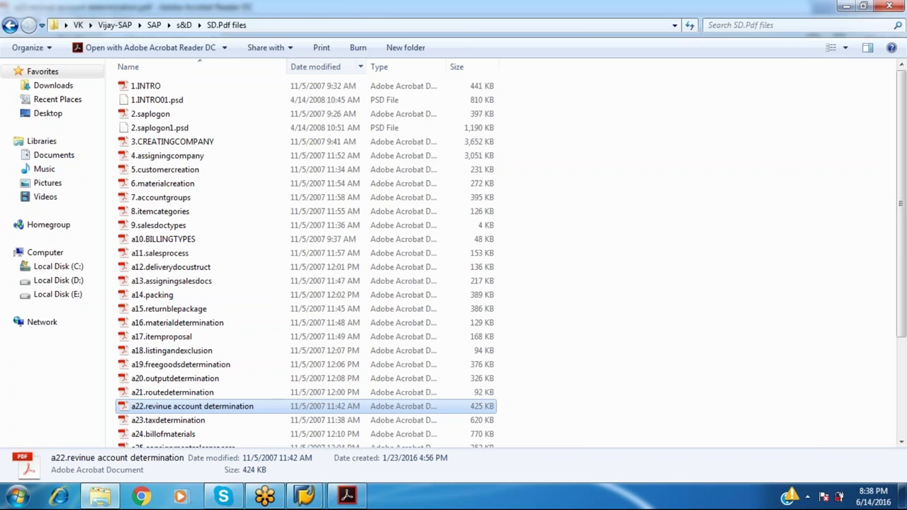
key("Return")
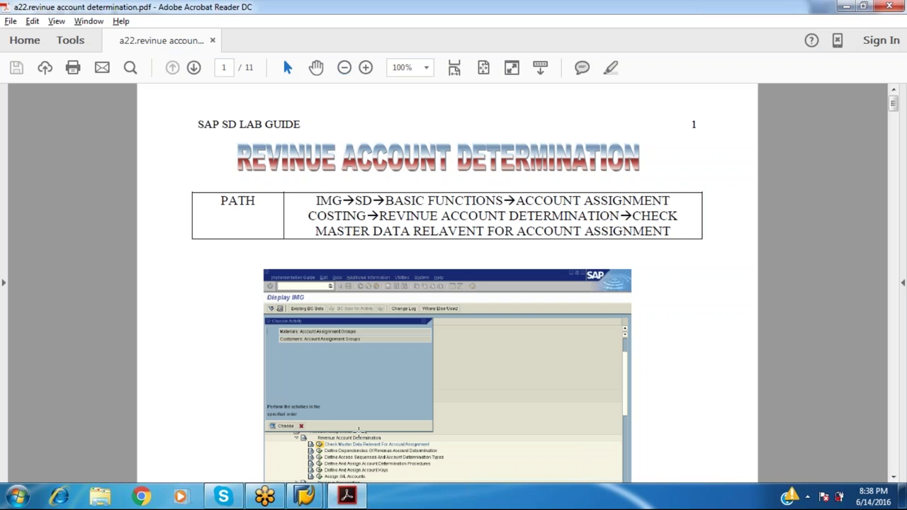
mouse_move(304, 496)
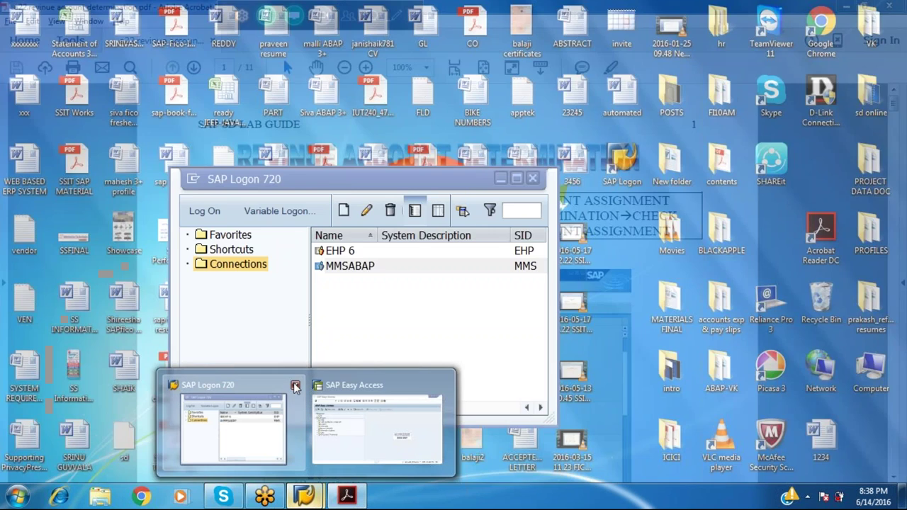
left_click(295, 385)
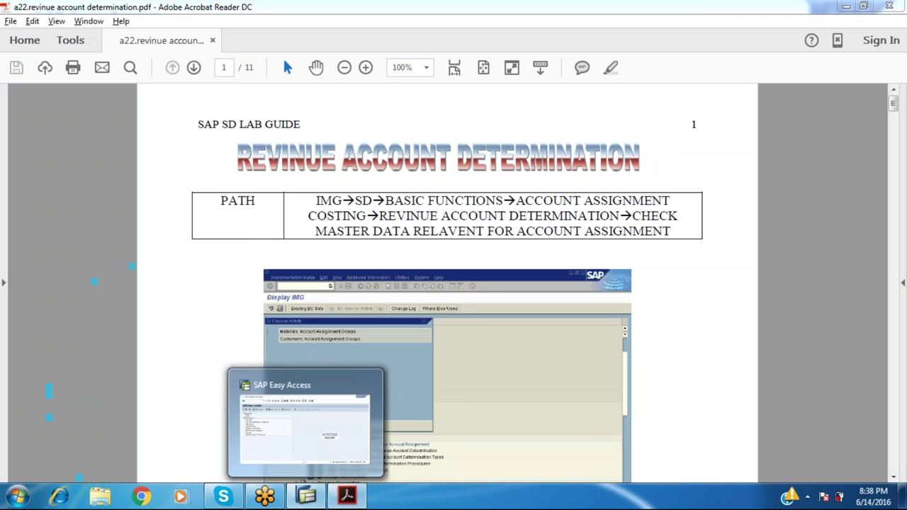
Switch to SAP Easy Access, run transaction SPRO and display the SAP Reference IMG
left_click(274, 451)
type("spr")
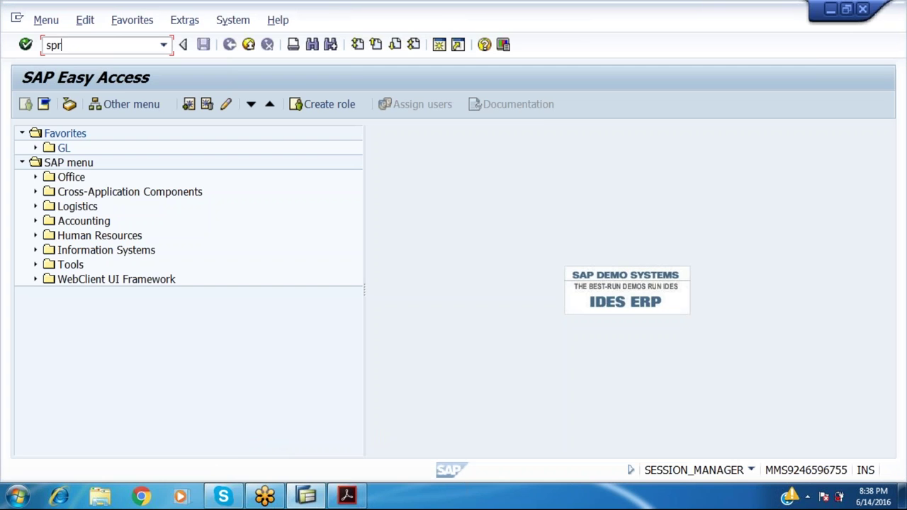
type("o")
key("Return")
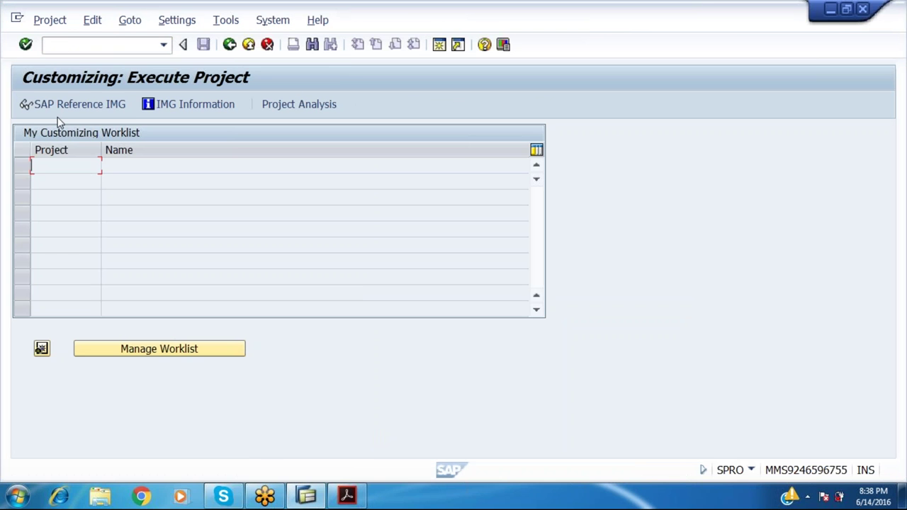
left_click(60, 108)
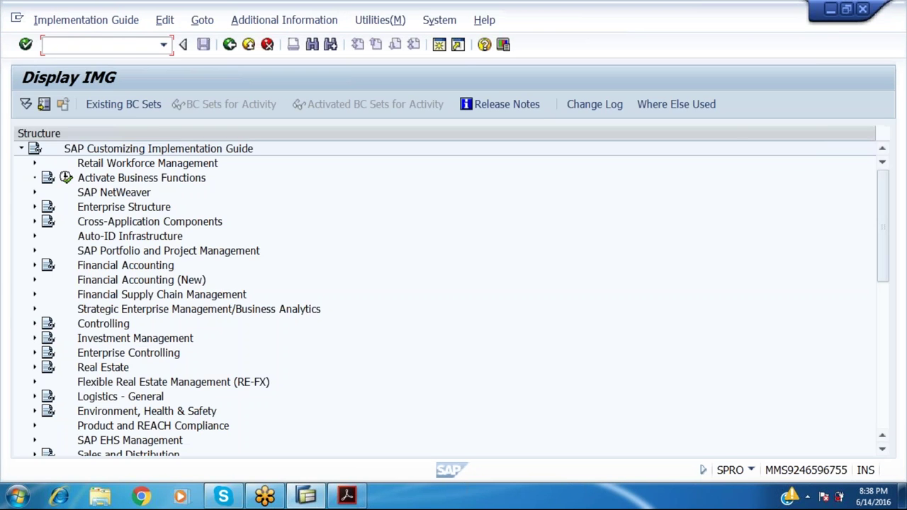
Expand Sales and Distribution, Basic Functions, Account Assignment/Costing and Revenue Account Determination in the IMG structure, following the path in the PDF guide
key("Tab")
scroll(67, 411, "down", 1)
double_click(67, 426)
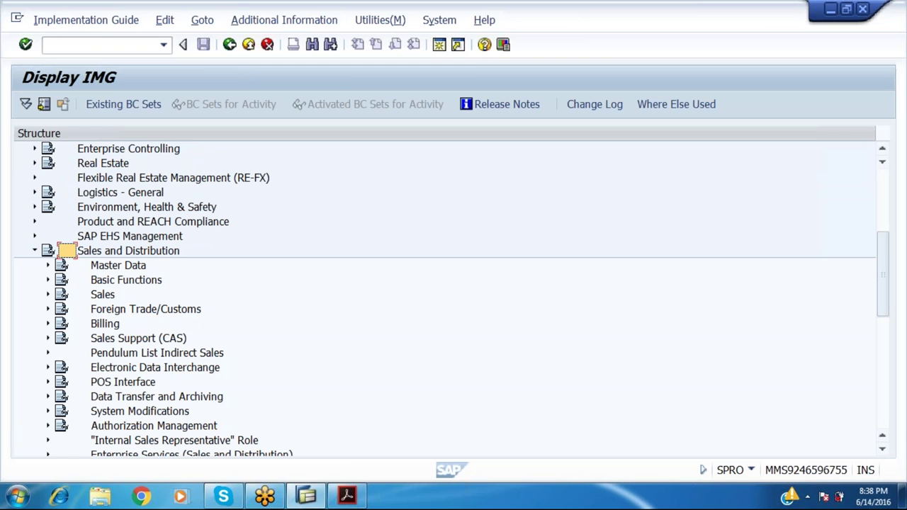
key("alt+Tab")
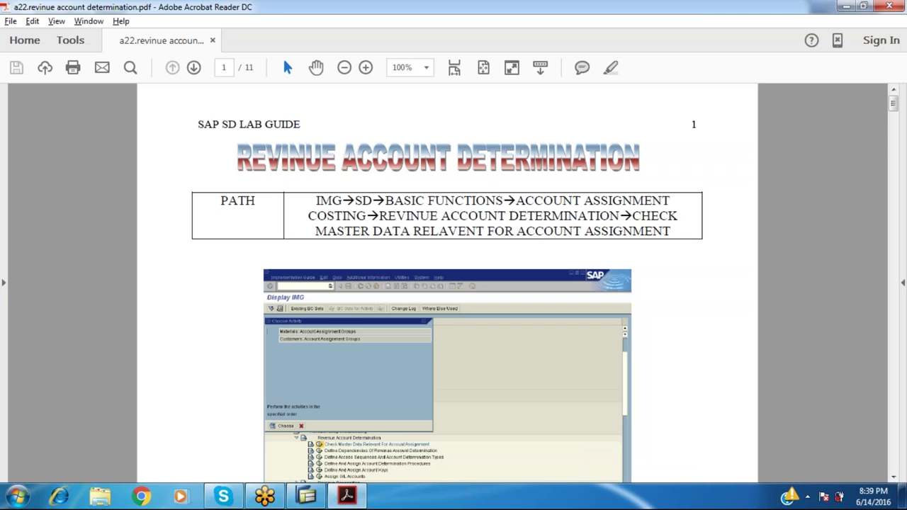
key("alt+Tab")
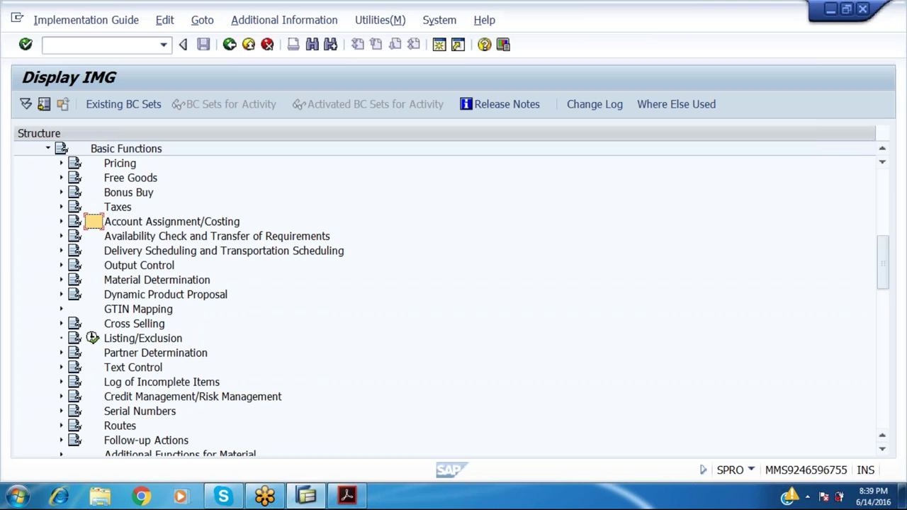
double_click(94, 222)
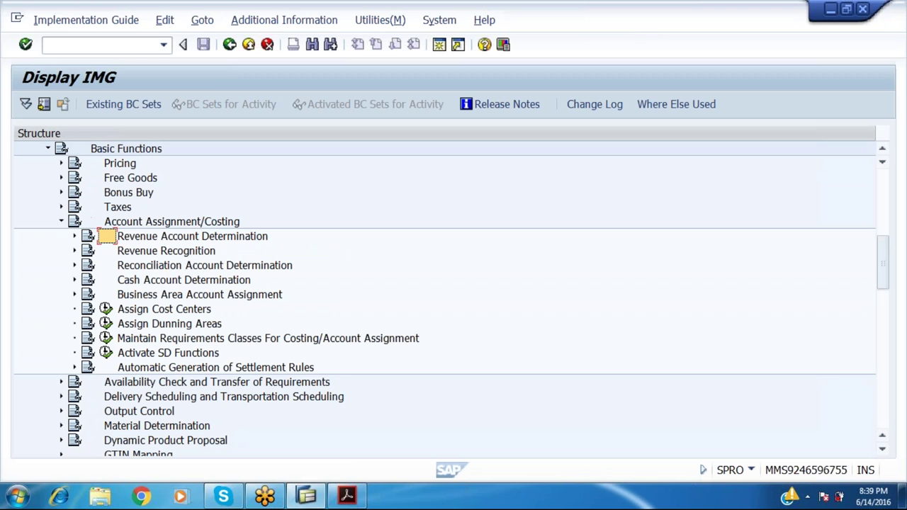
double_click(106, 236)
Check the activity path in the PDF guide, then execute Check Master Data Relevant For Account Assignment in SAP
key("alt+Tab")
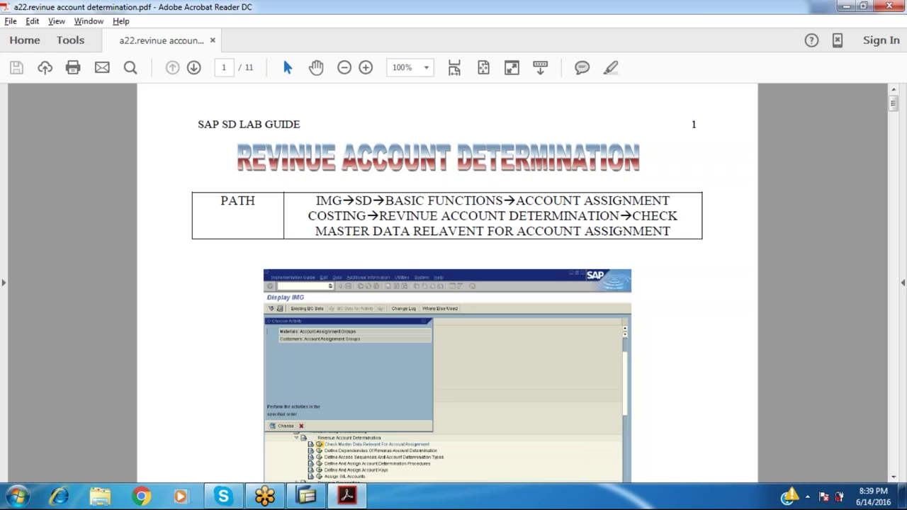
key("alt+Tab")
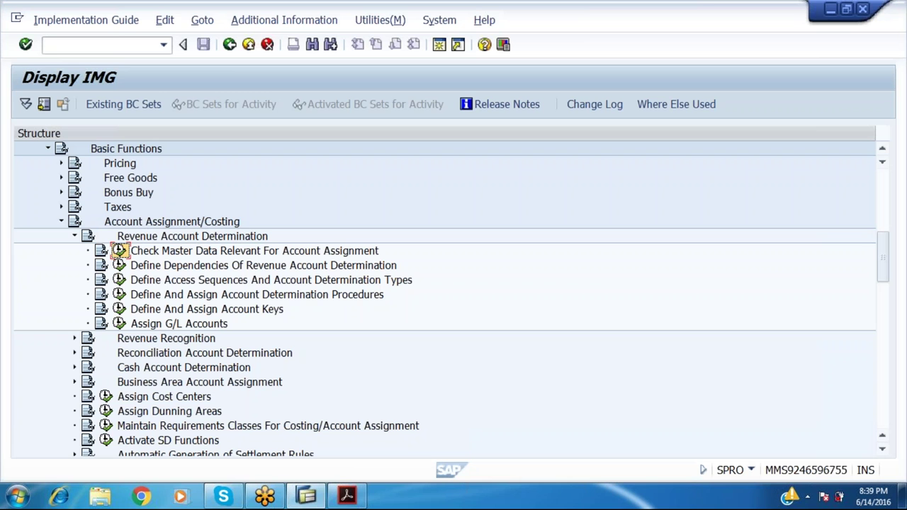
left_click(119, 250)
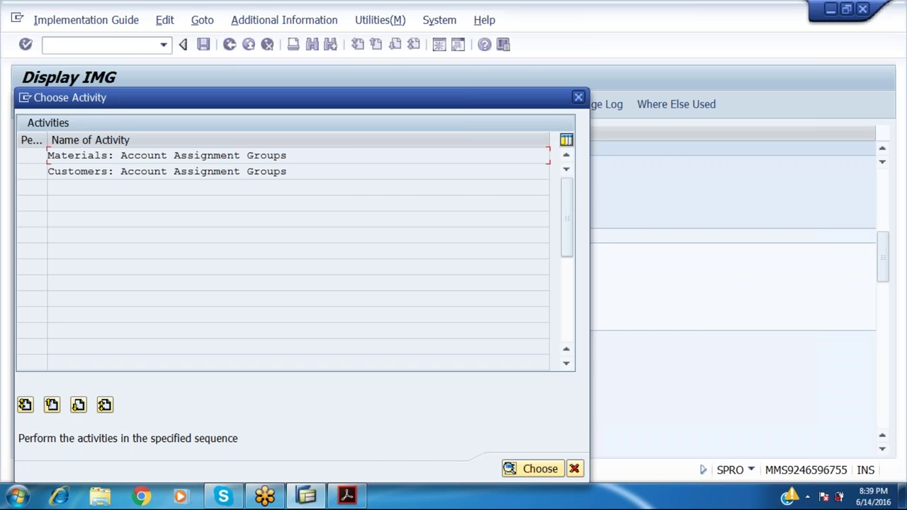
Consult the next instruction in the PDF guide, then open the Materials: Account Assignment Groups activity in SAP
key("alt+Tab")
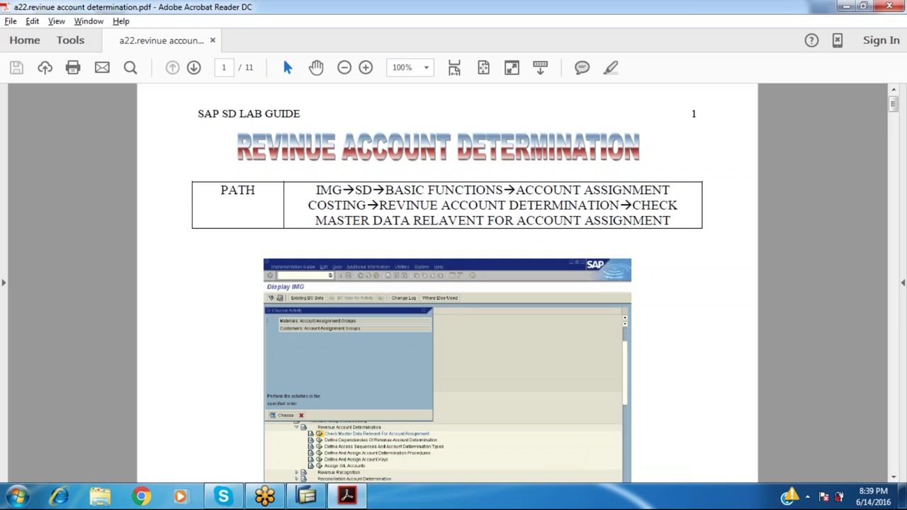
scroll(446, 284, "down", 3)
scroll(446, 283, "down", 6)
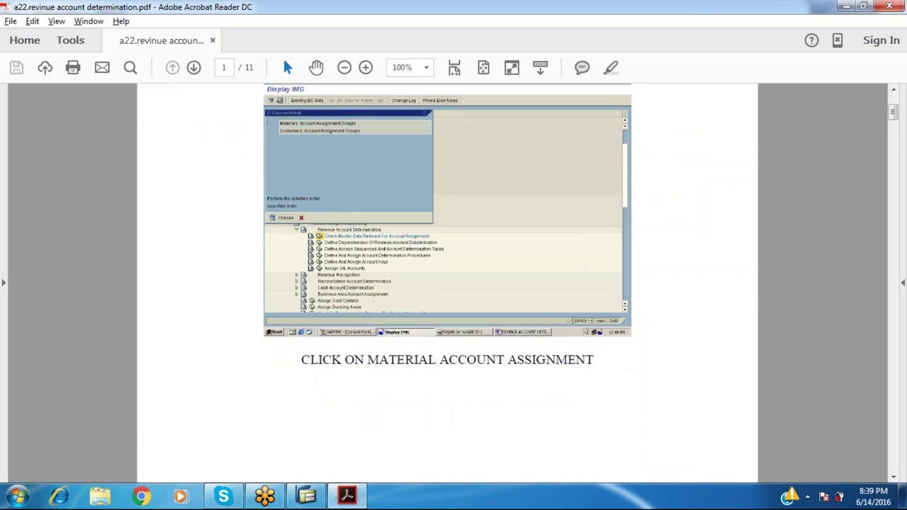
scroll(446, 283, "down", 8)
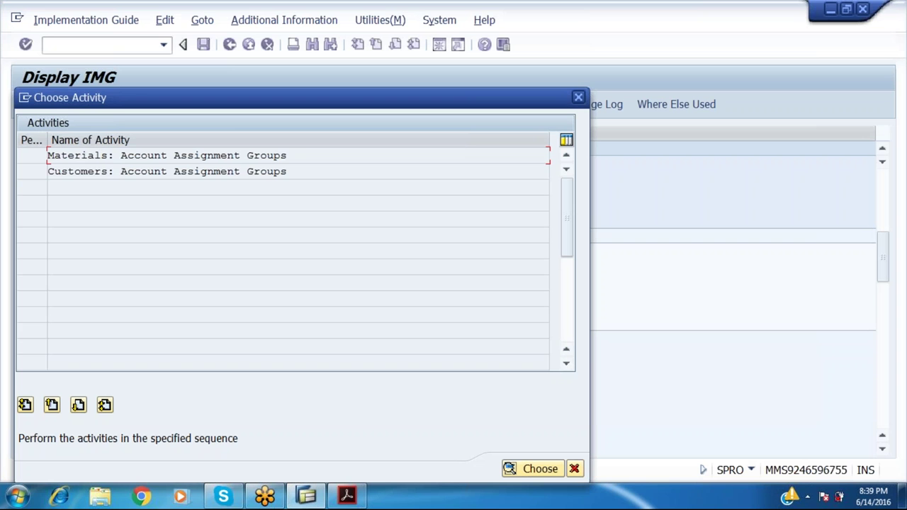
double_click(81, 155)
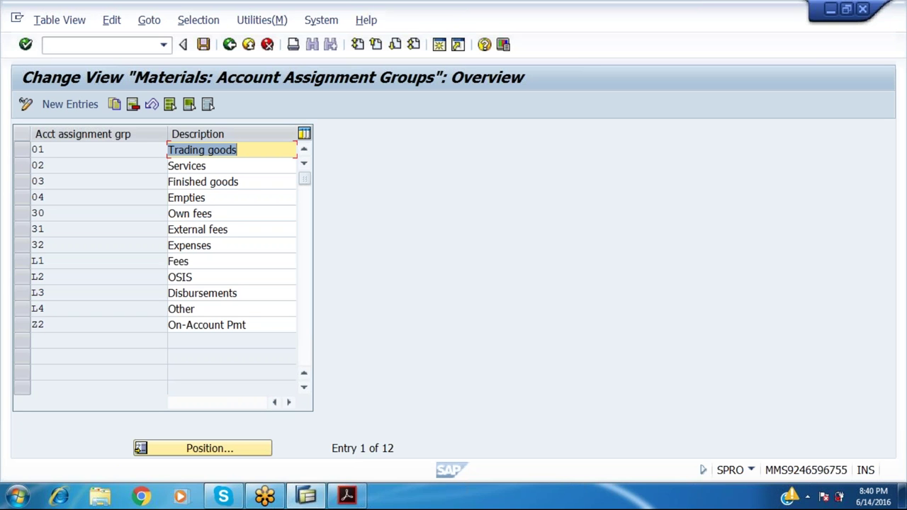
Open the Change Material transaction MM02 in a new session using /omm02
left_click(112, 42)
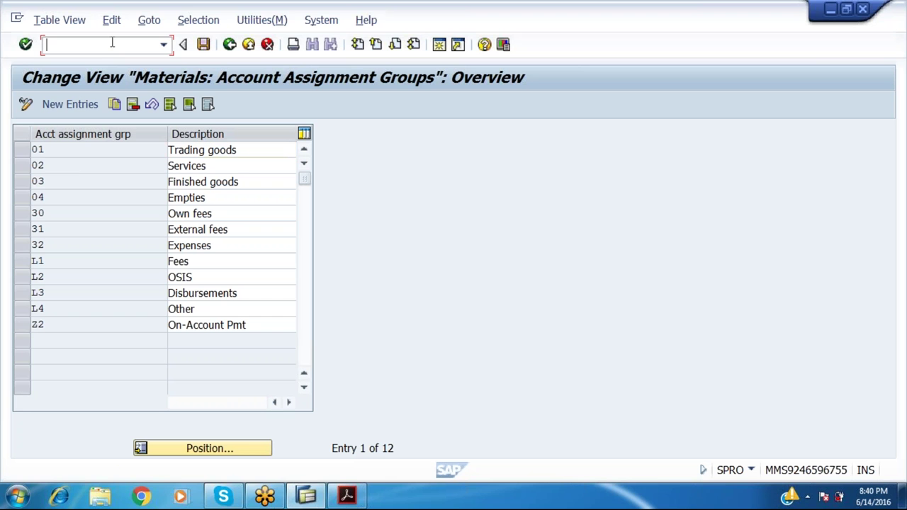
type("/omm0")
key("Return")
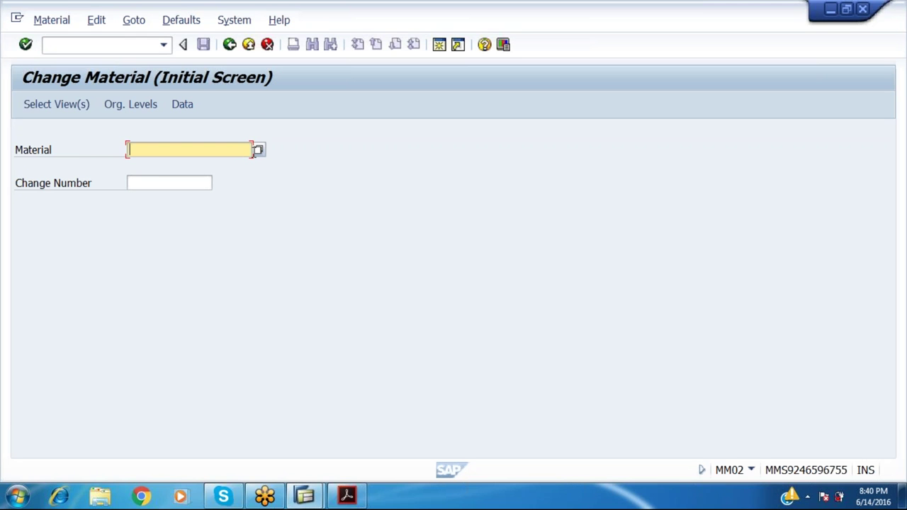
Search for material numbers by description in plant RAMP
left_click(259, 150)
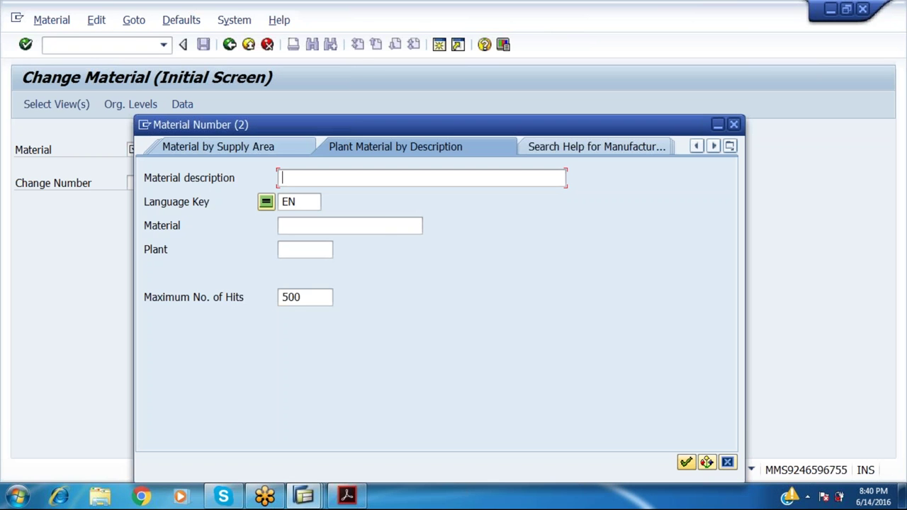
left_click(323, 255)
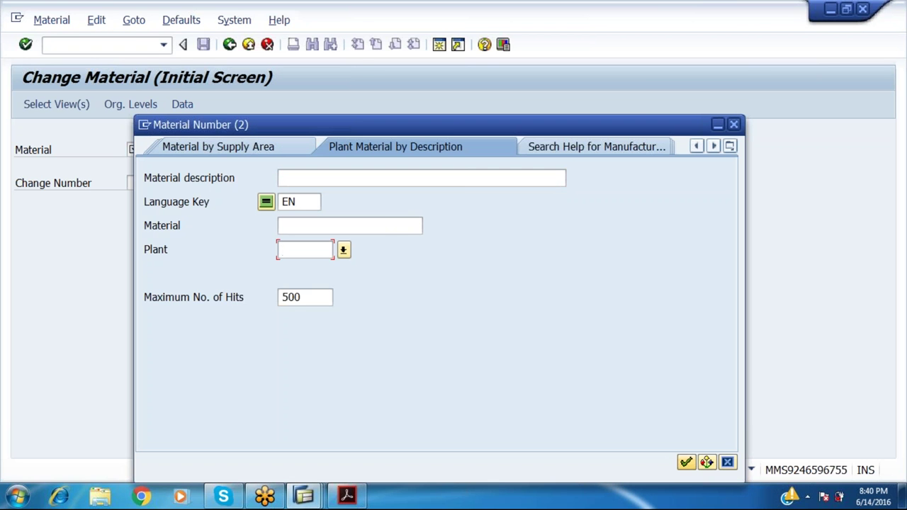
type("ramp")
key("Return")
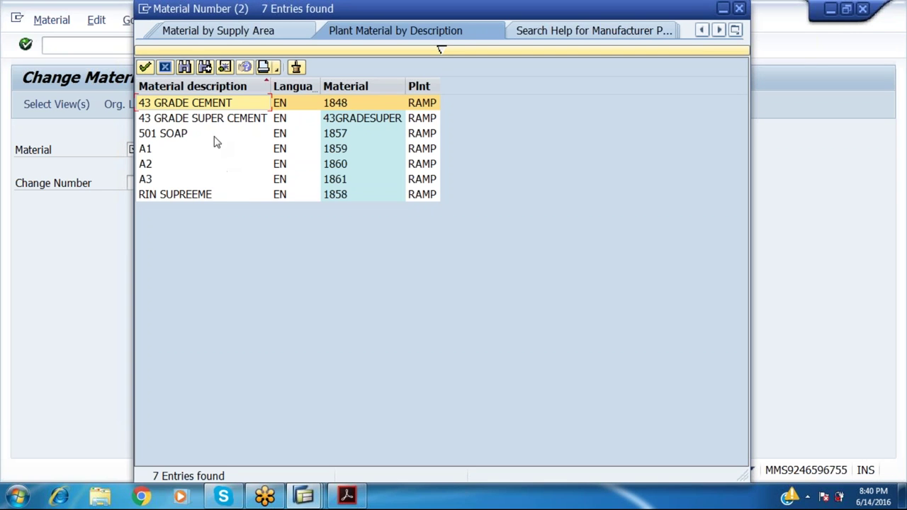
Open material 1848 for change with views Basic Data 1, Sales Org. Data 1 and 2, Sales: General/Plant Data and Accounting 1
double_click(202, 105)
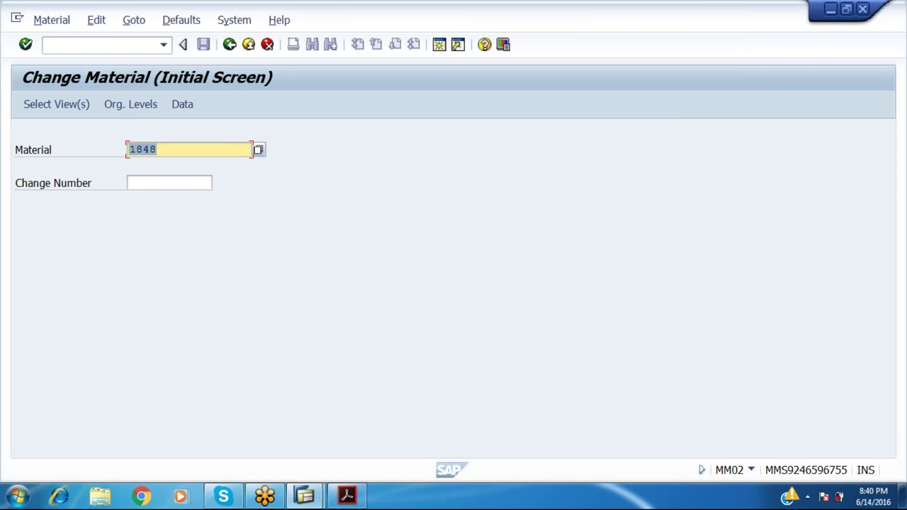
key("Return")
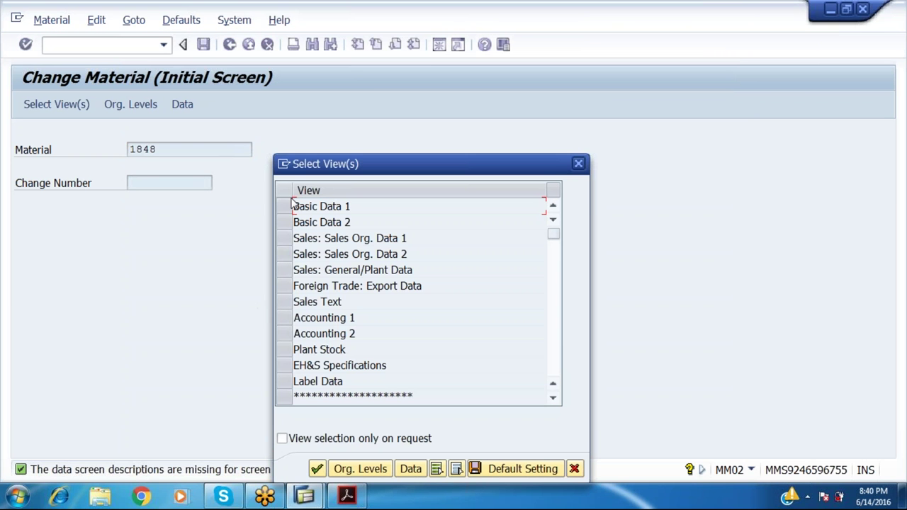
left_click(285, 207)
left_click(283, 238)
left_click(284, 254)
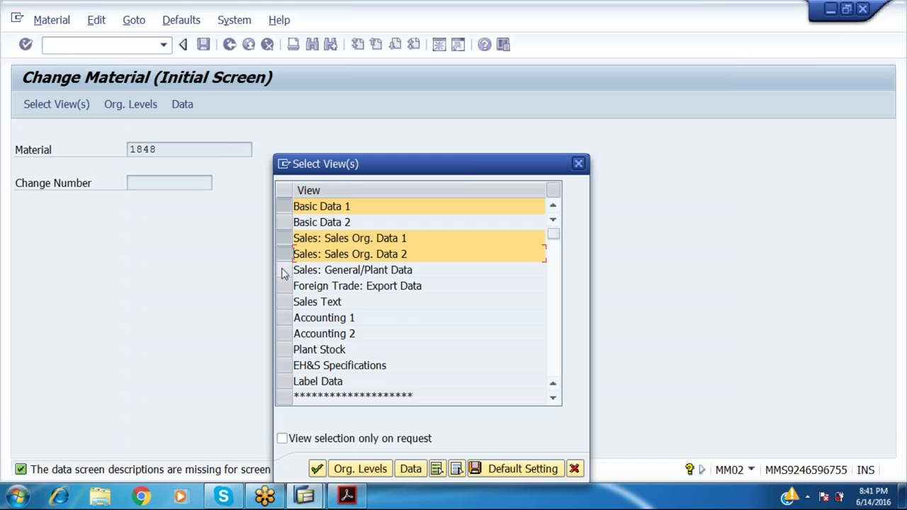
left_click(283, 270)
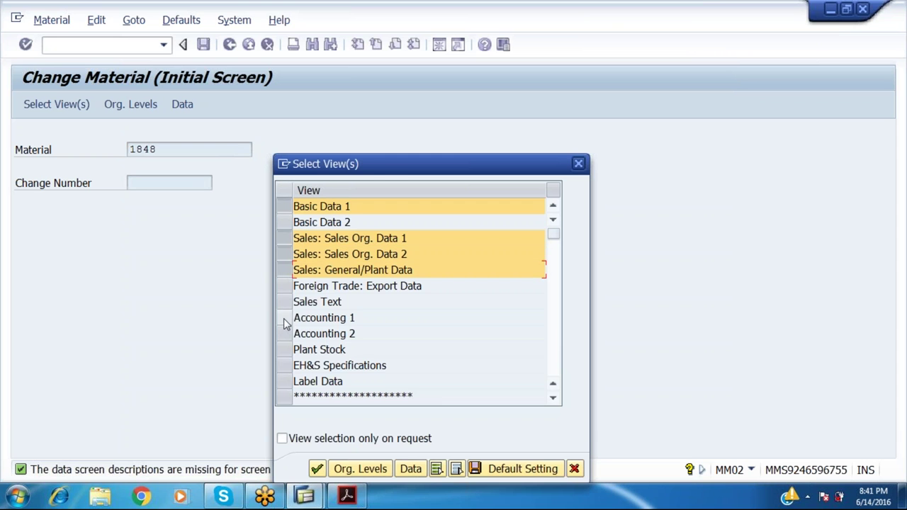
left_click(284, 320)
key("Return")
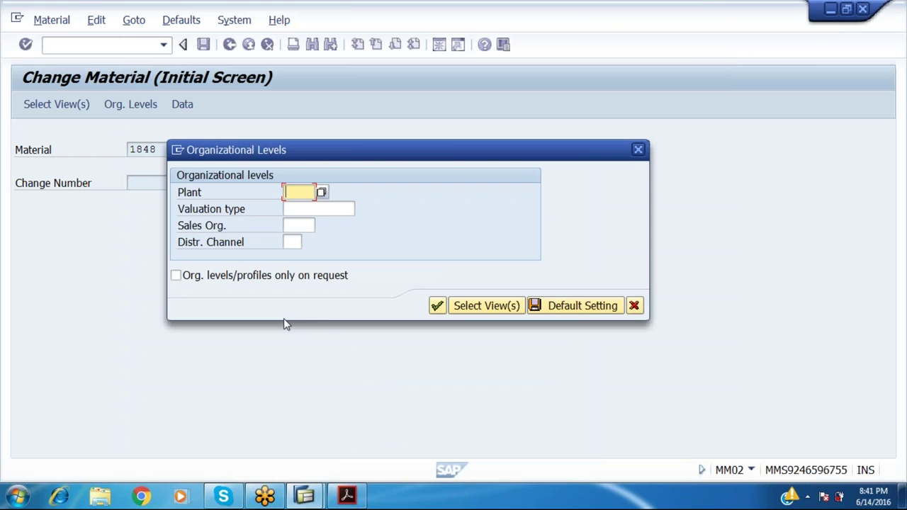
Set the organizational levels to plant RAMP, sales organization RAMS and distribution channel RA, and enter the material master
key("Down")
key("Down")
key("Return")
key("Tab")
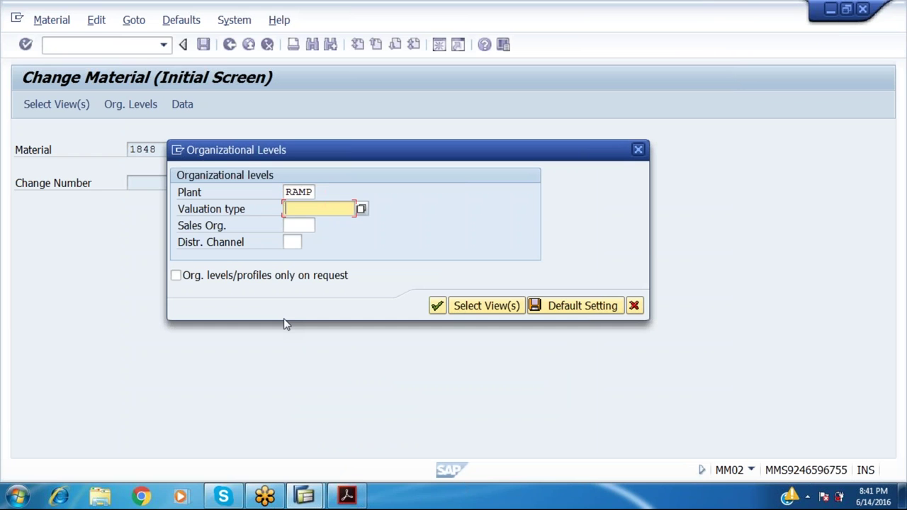
key("Tab")
key("Down")
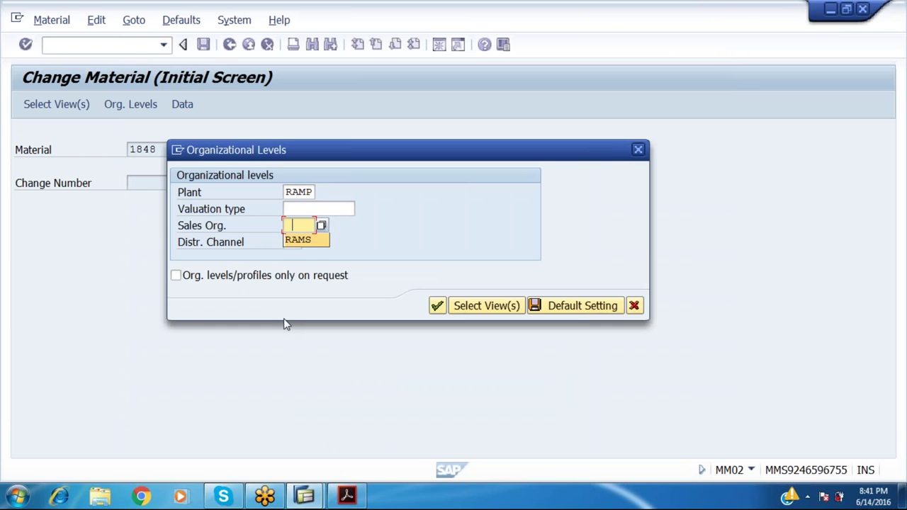
key("Down")
key("Return")
key("Tab")
key("Down")
key("Down")
key("Return")
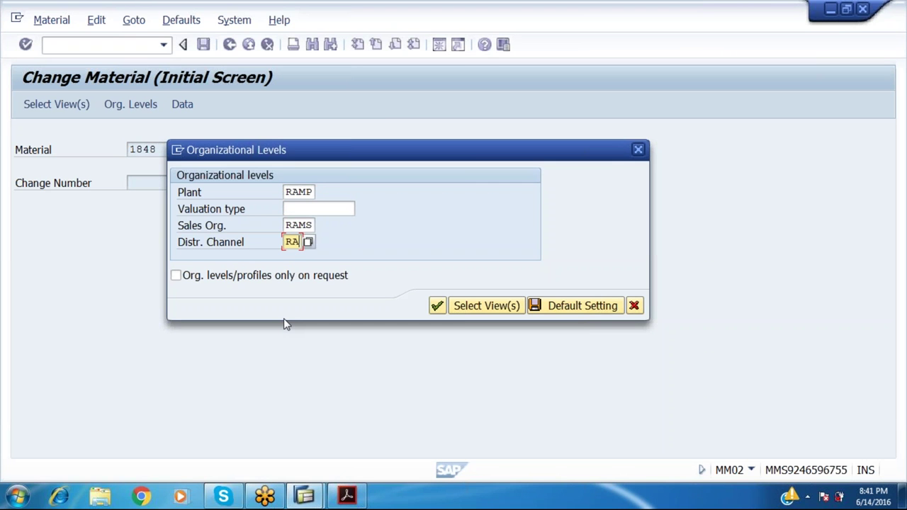
key("Return")
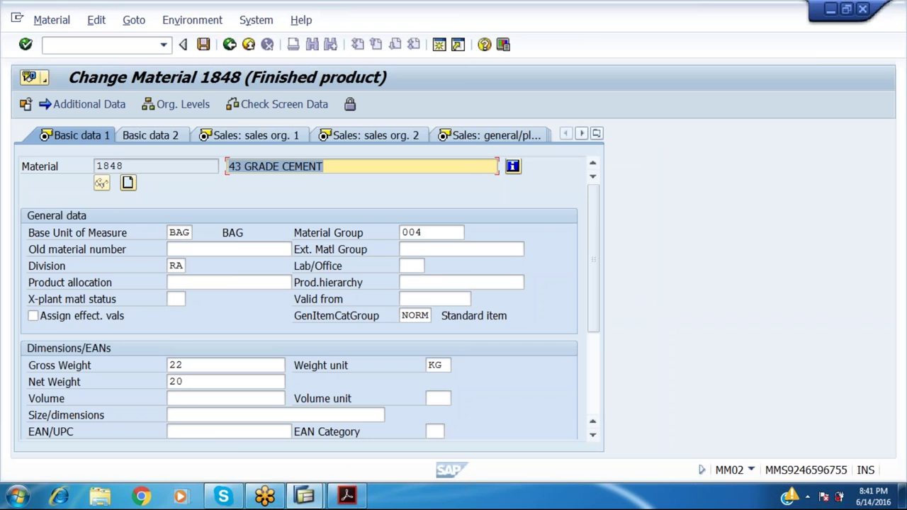
Check the account assignment group in the material's Sales Org. 2 data and review its possible values without changing it
left_click(245, 135)
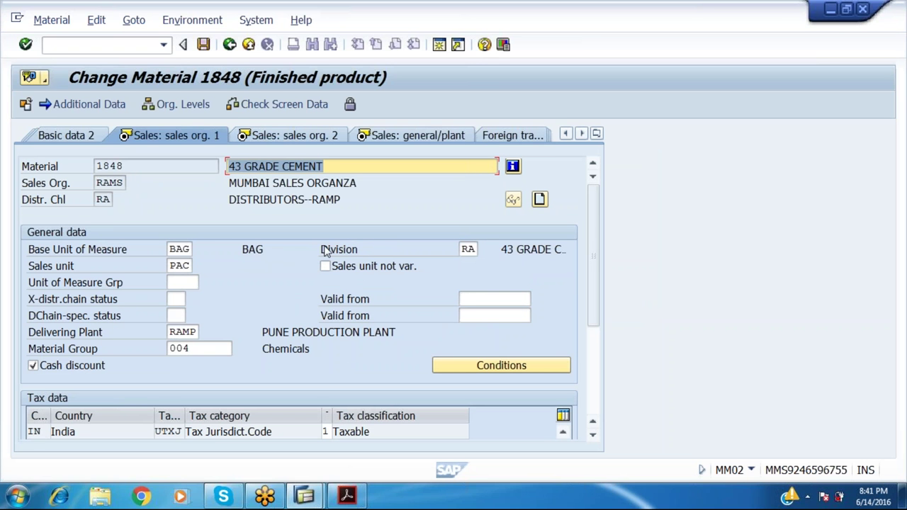
left_click(320, 137)
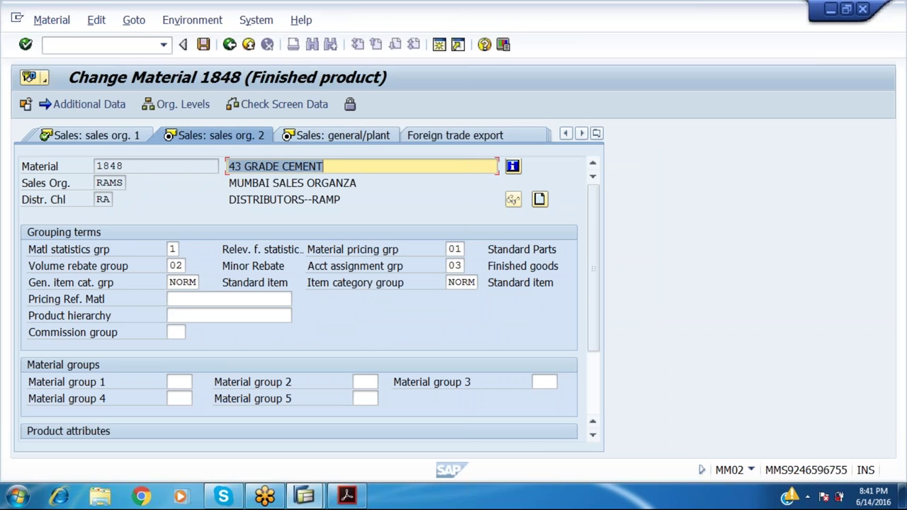
left_click(459, 265)
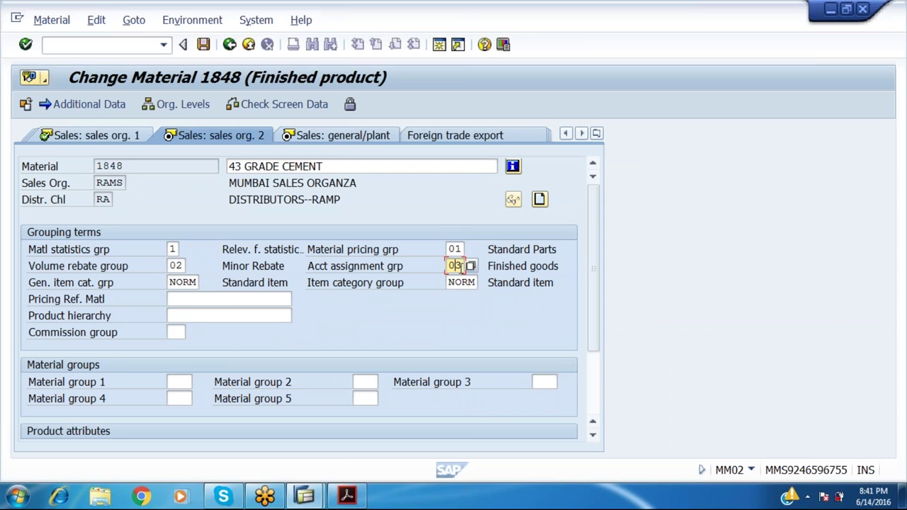
left_click(471, 266)
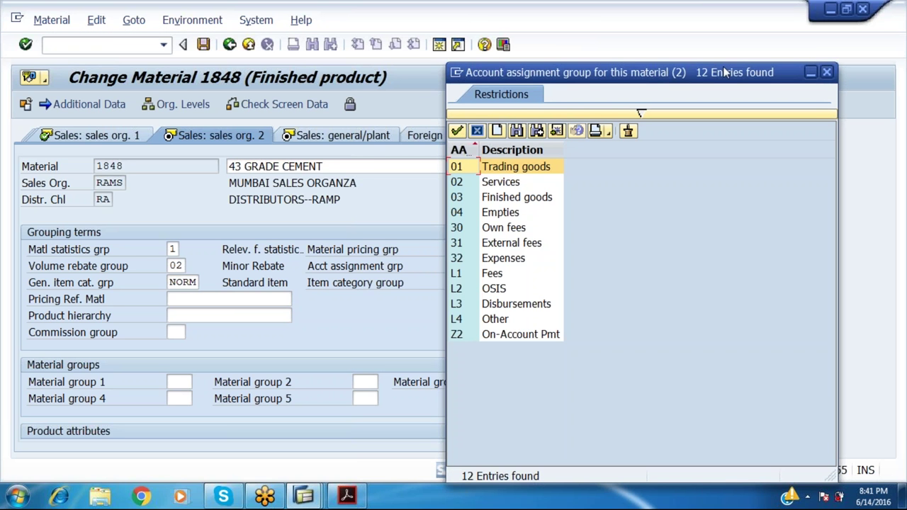
left_click(826, 72)
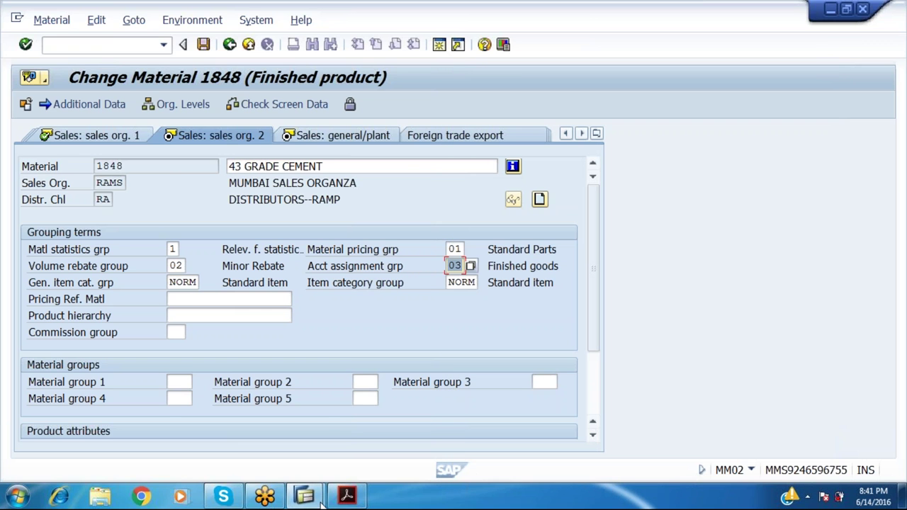
Look at the new-entries form for material account assignment groups, then leave it and open the Customers: Account Assignment Groups activity
mouse_move(305, 496)
left_click(256, 447)
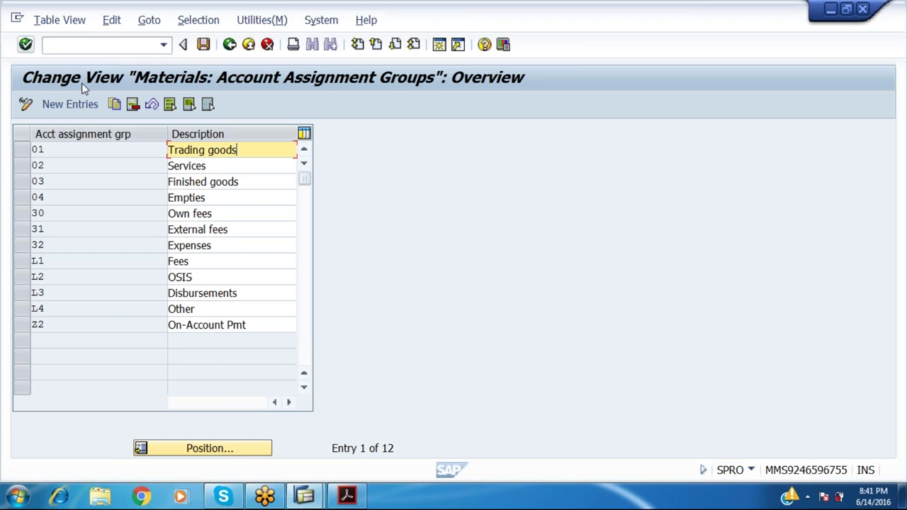
left_click(70, 106)
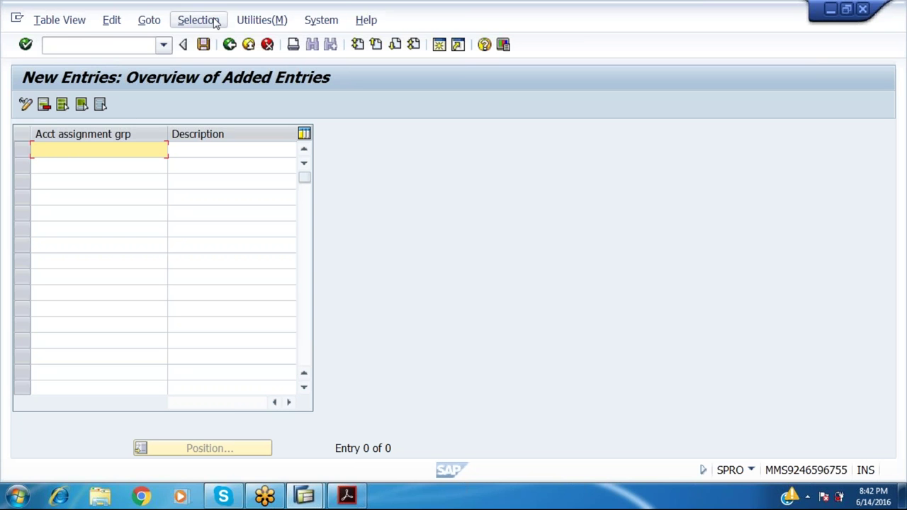
left_click(229, 44)
left_click(228, 44)
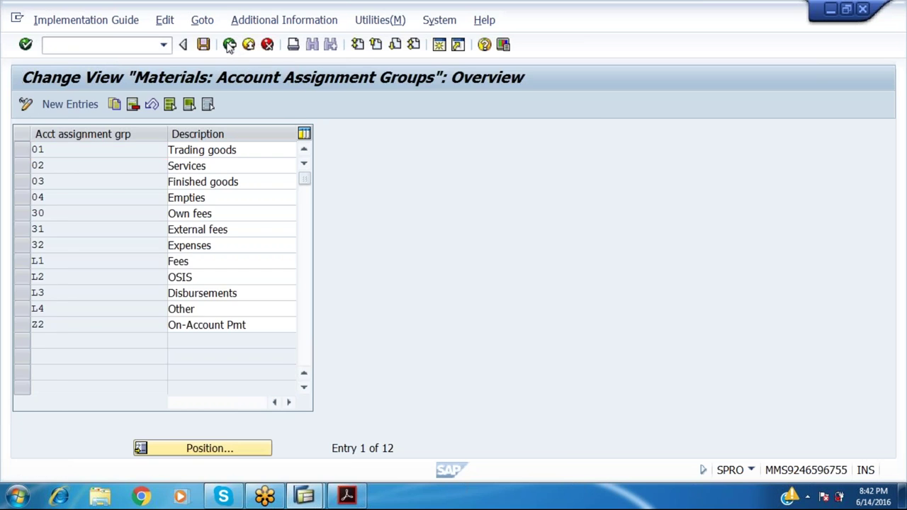
double_click(237, 171)
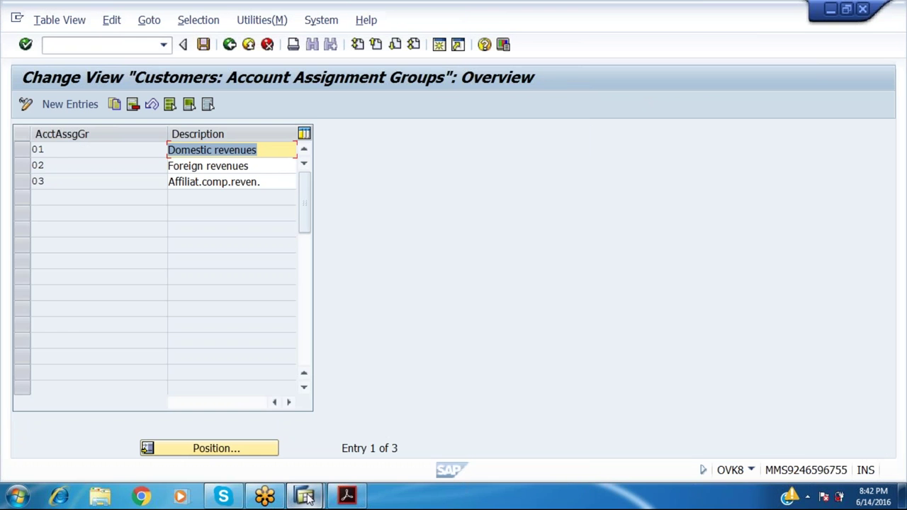
Leave material 1848 in the other session and start the customer change transaction VD02
mouse_move(305, 495)
left_click(363, 435)
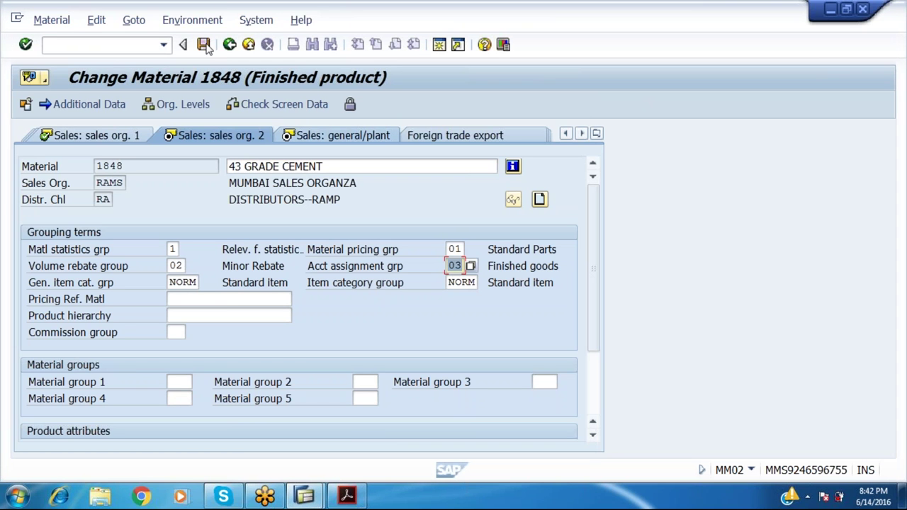
left_click(230, 44)
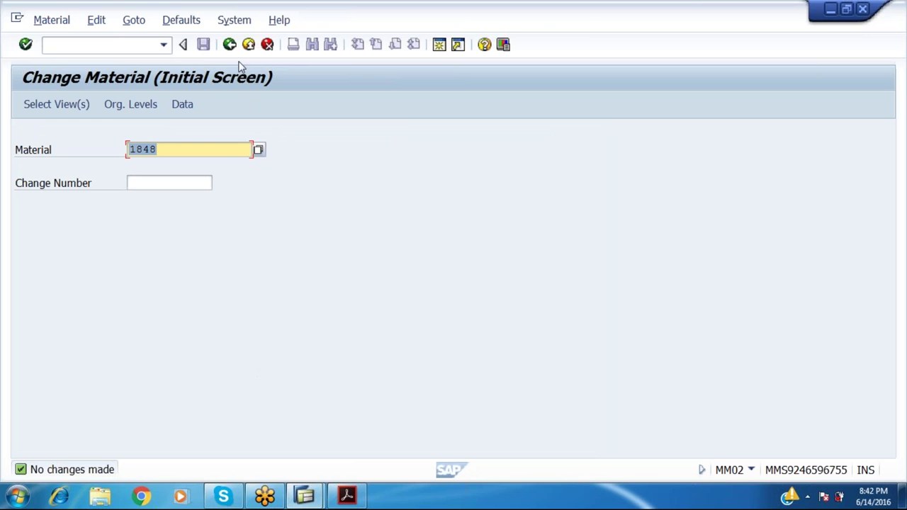
left_click(229, 45)
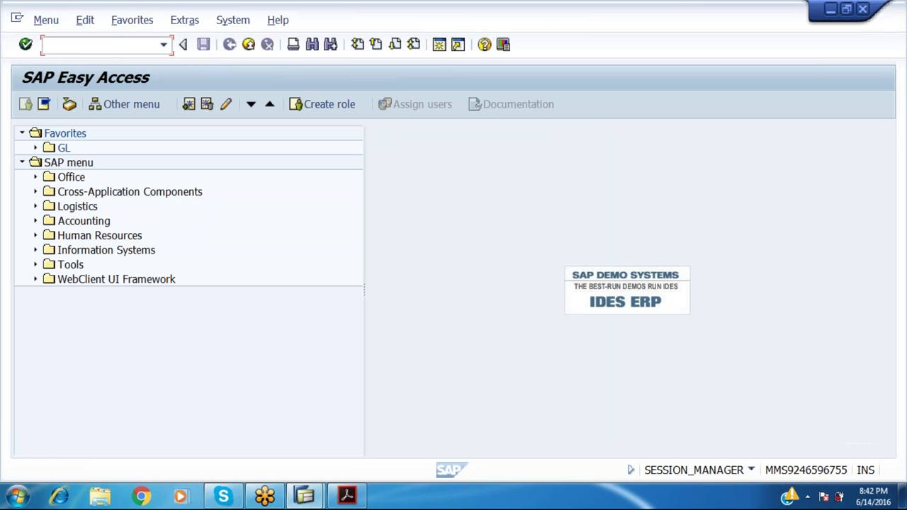
type("vd02")
key("Return")
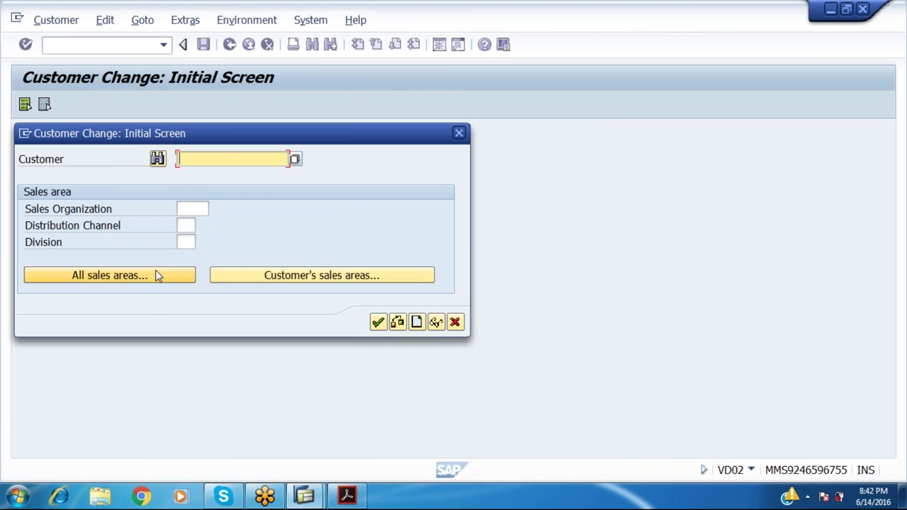
Search for customers in sales organization RAMS and select the Swathi Agencies customer
left_click(295, 158)
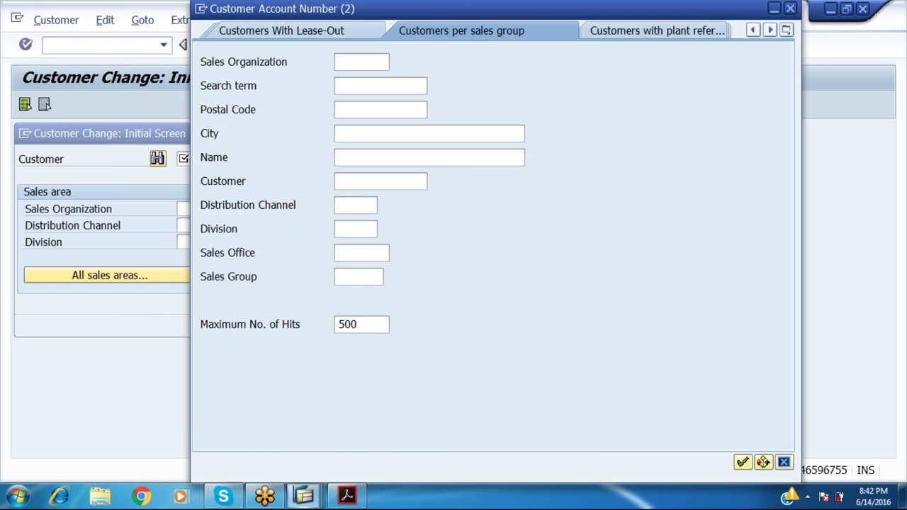
type("rams")
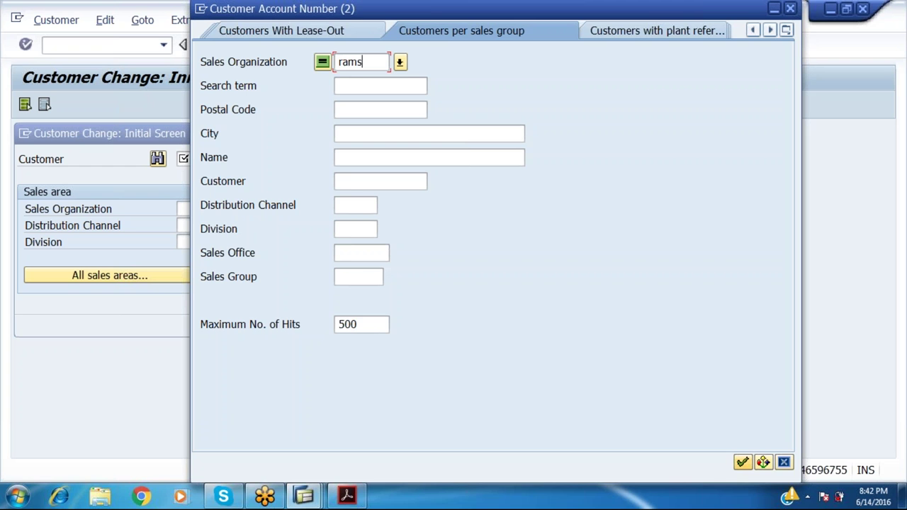
key("Return")
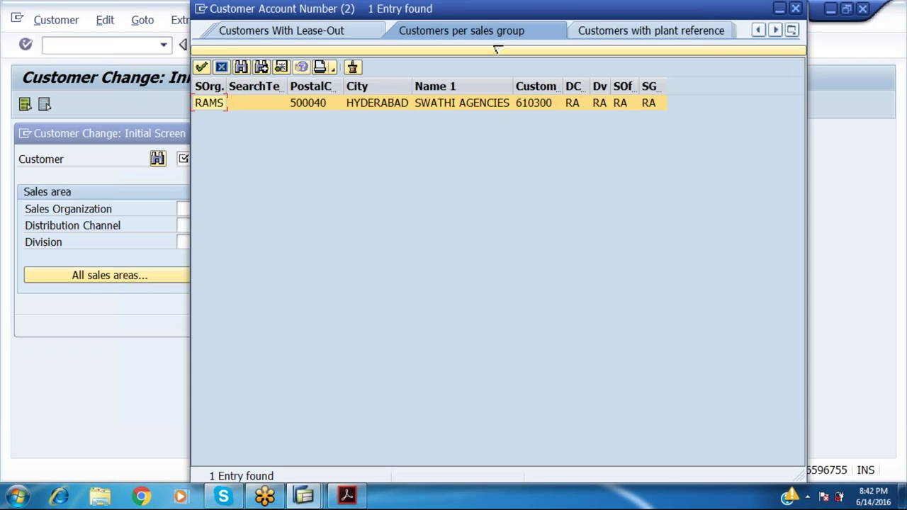
key("Return")
Choose sales area RAMS / RA / RA from all sales areas and open the customer for change
left_click(142, 279)
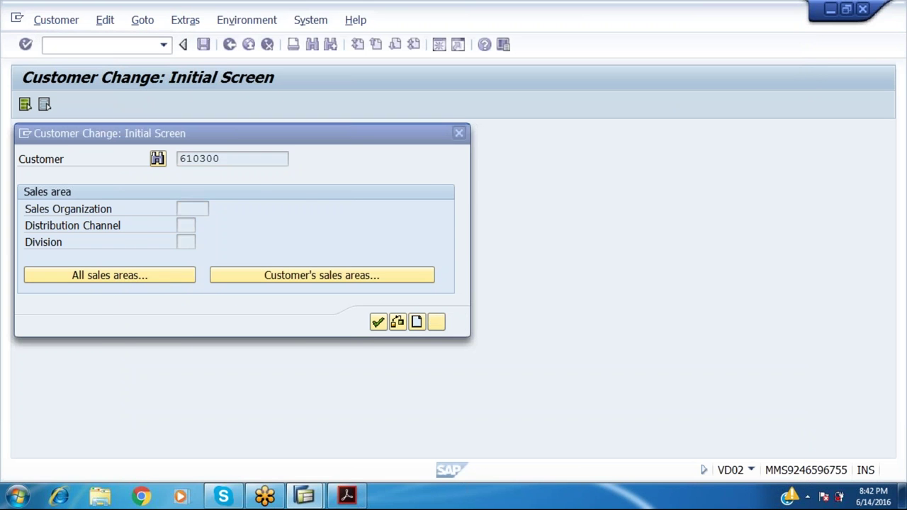
type("rams")
key("Return")
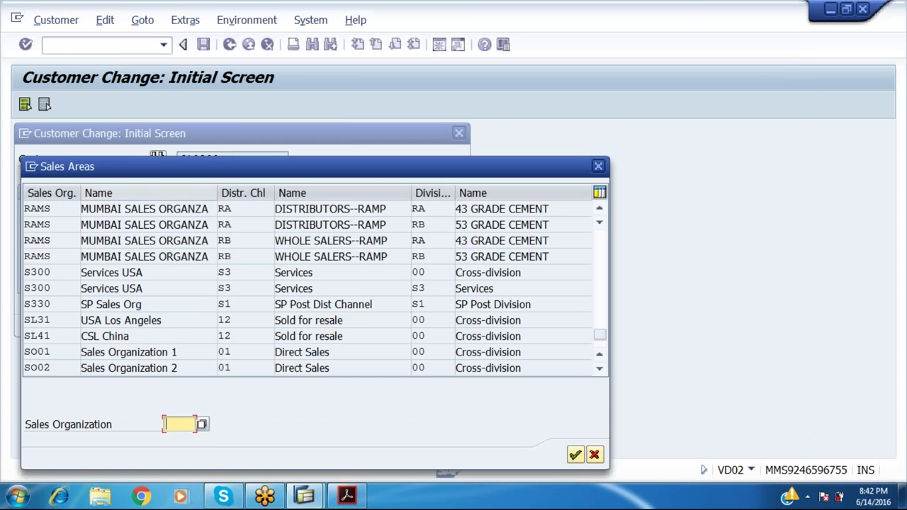
key("Return")
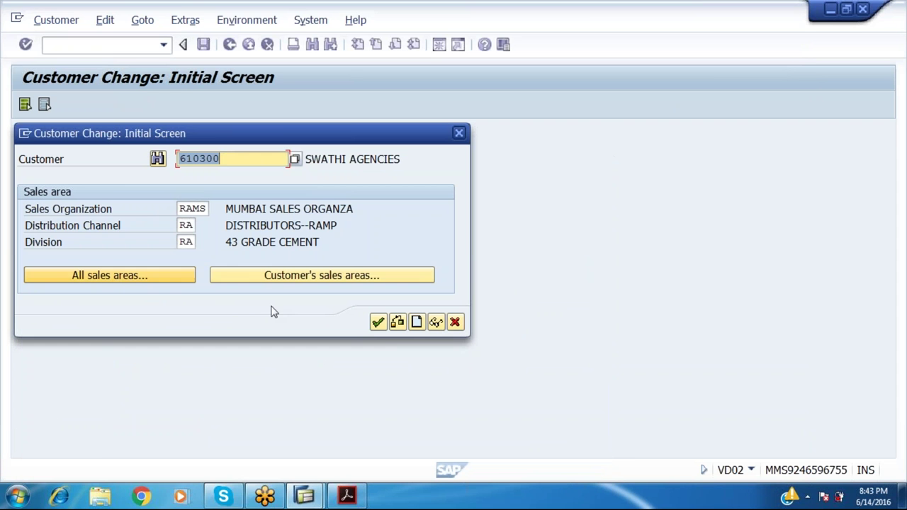
left_click(378, 322)
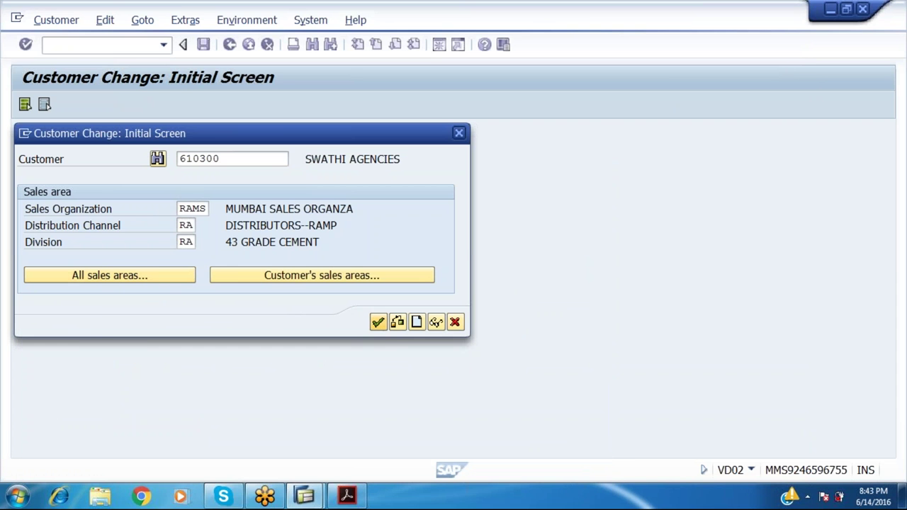
Review the customer account assignment groups, starting with Domestic revenues, in the configuration session and return to the customer master
mouse_move(307, 501)
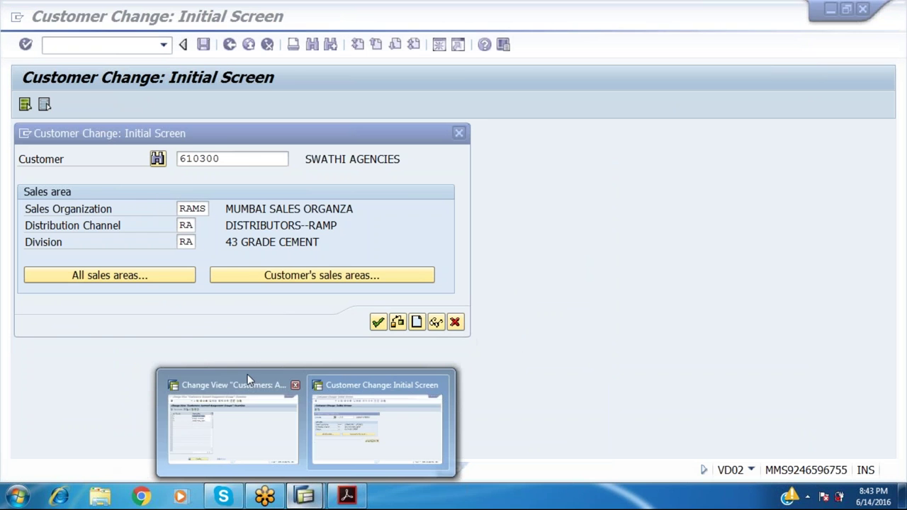
left_click(246, 405)
left_click(209, 149)
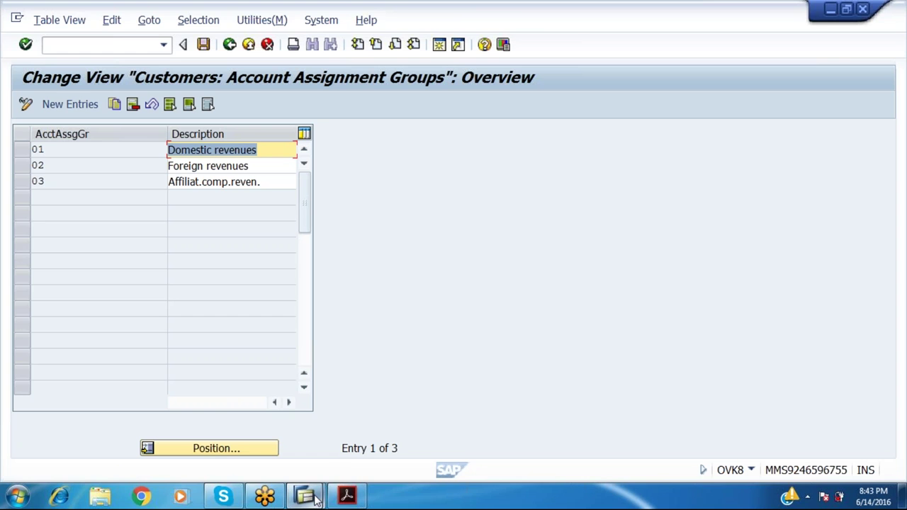
mouse_move(306, 497)
left_click(352, 451)
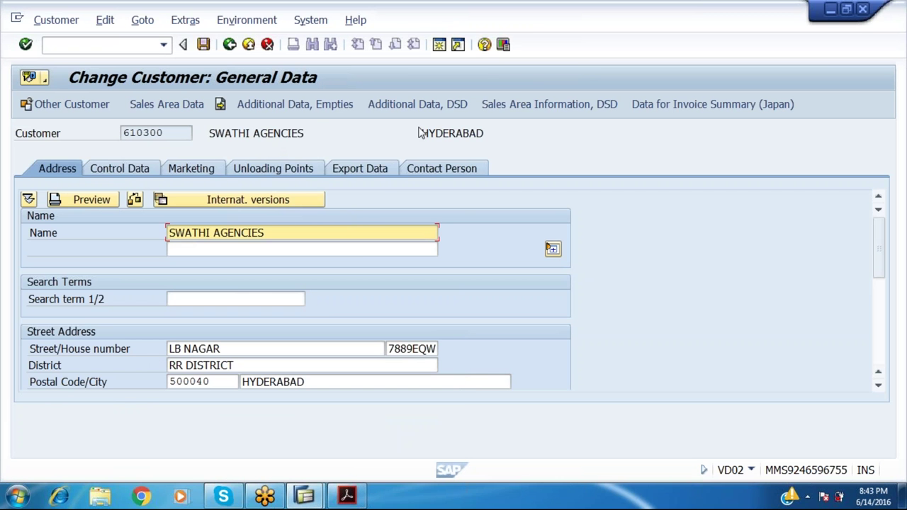
Open the billing document details in the customer's sales area data and go to the account assignment group field
left_click(192, 104)
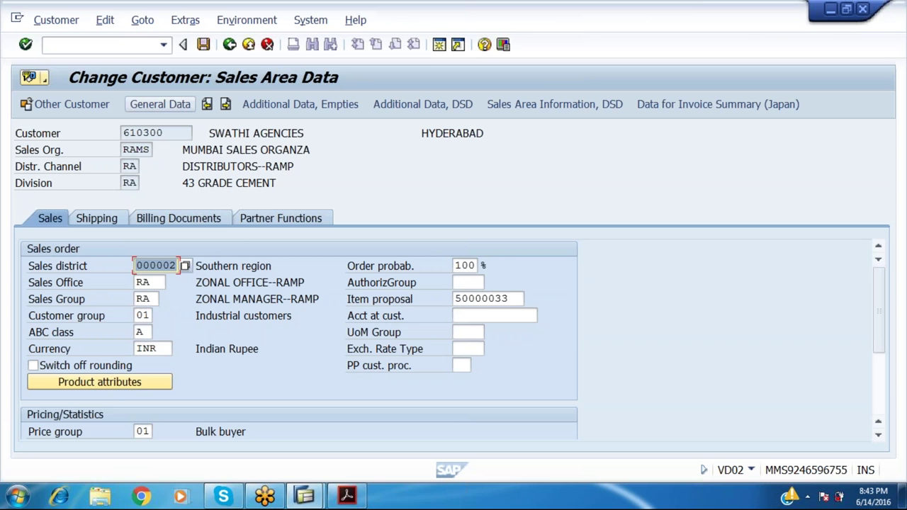
left_click(219, 223)
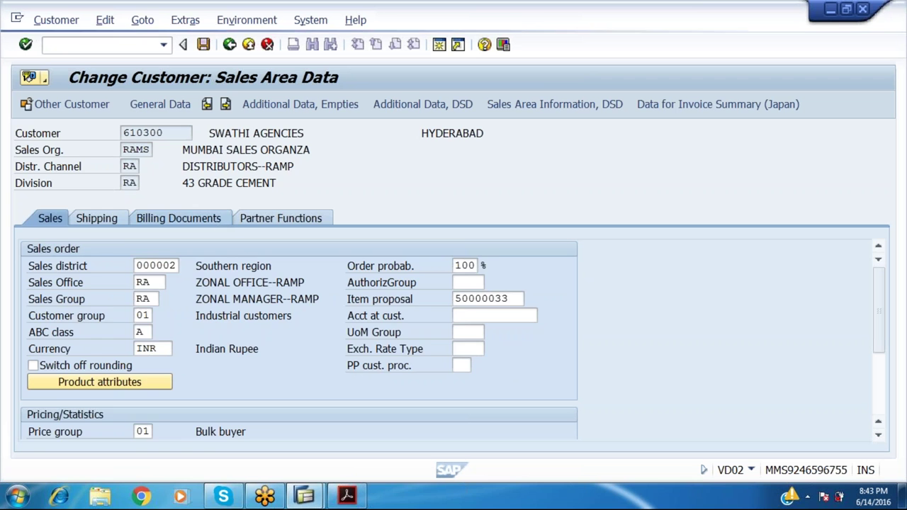
key("Down")
key("Down")
key("Down")
key("Down")
key("Down")
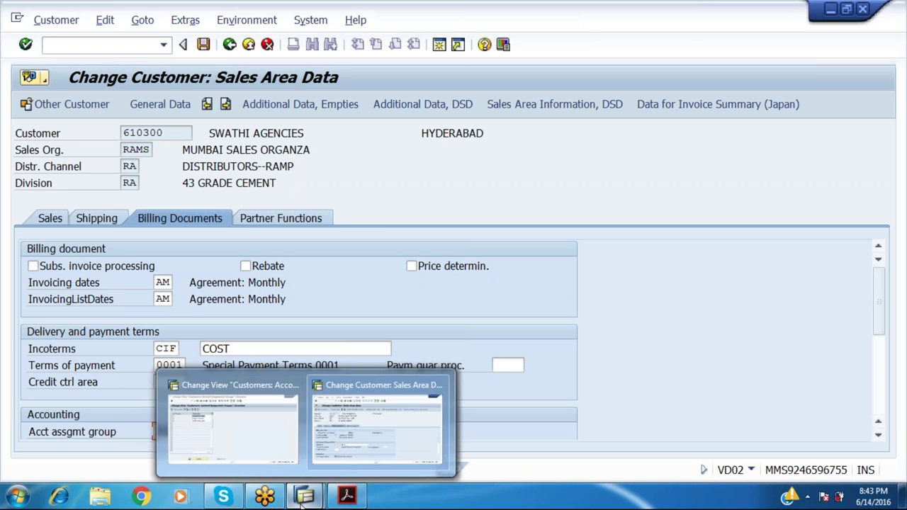
Leave the customer account assignment groups in the configuration session, dismiss the activity selection and return to the IMG structure
left_click(337, 457)
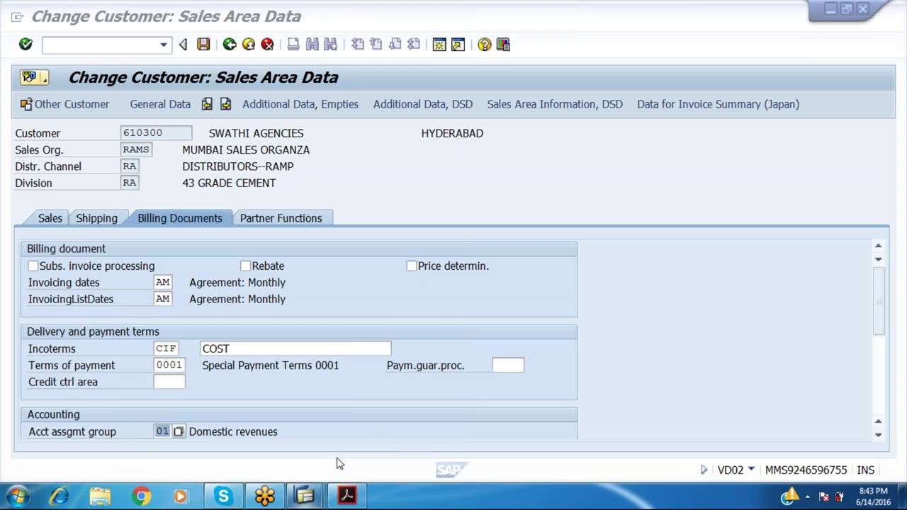
left_click(305, 494)
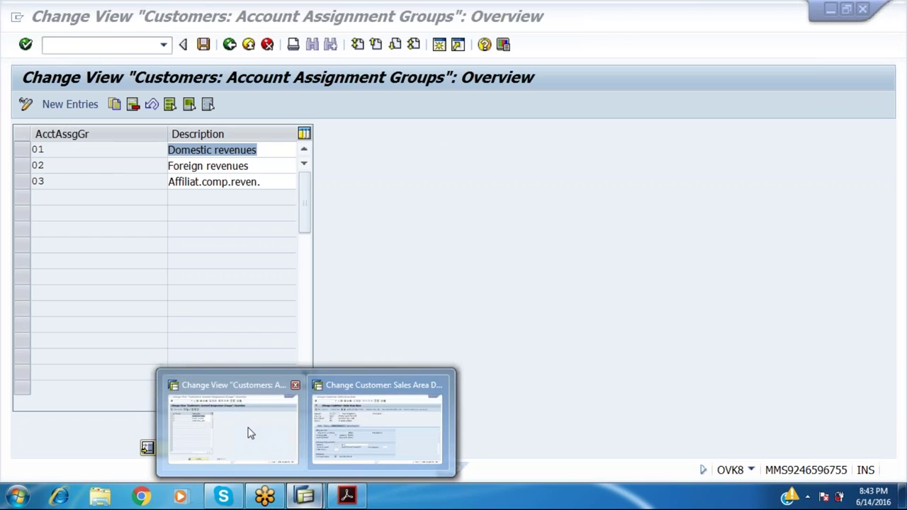
left_click(248, 430)
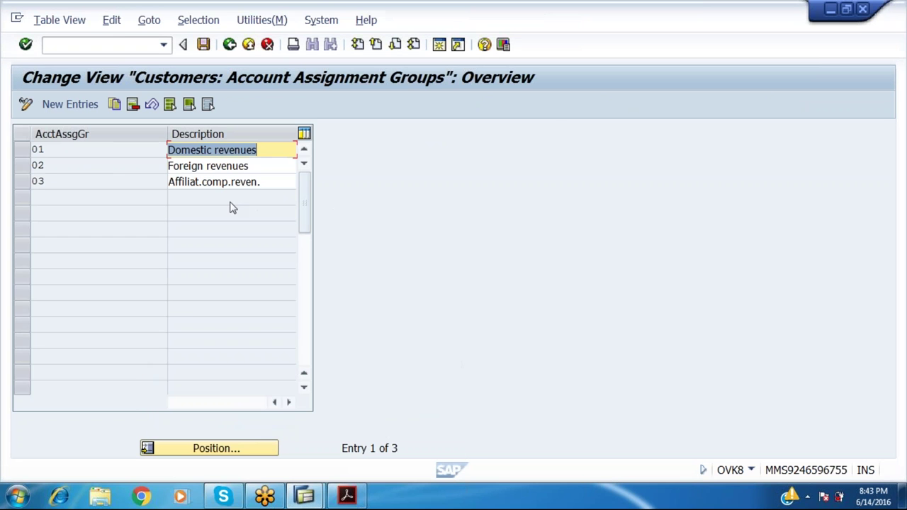
left_click(229, 44)
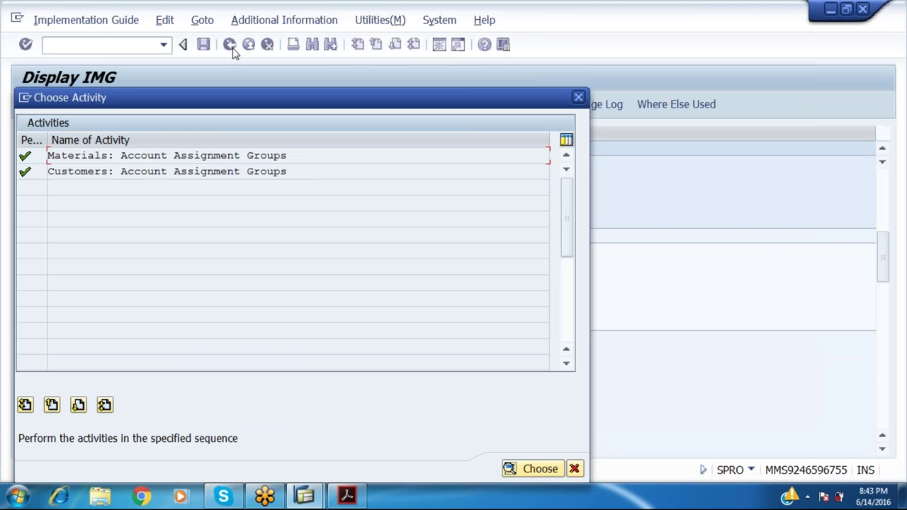
left_click(579, 97)
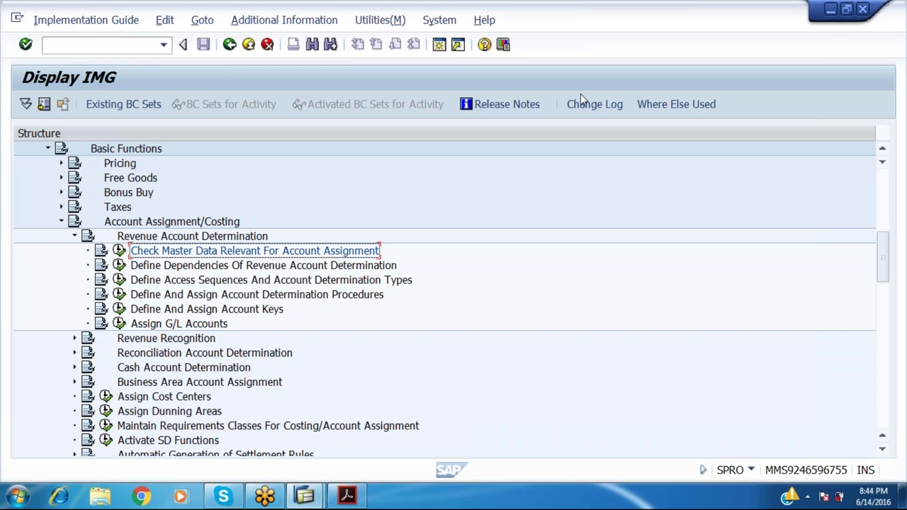
Switch to the lab guide in Adobe Acrobat Reader and read the customer account assignment group keys and the instructions on defining revenue account determination dependencies
left_click(347, 500)
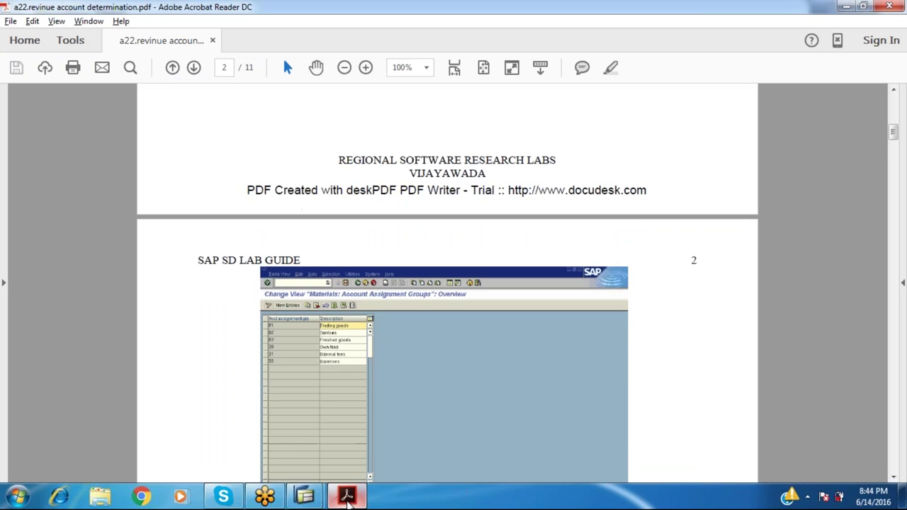
scroll(347, 500, "down", 10)
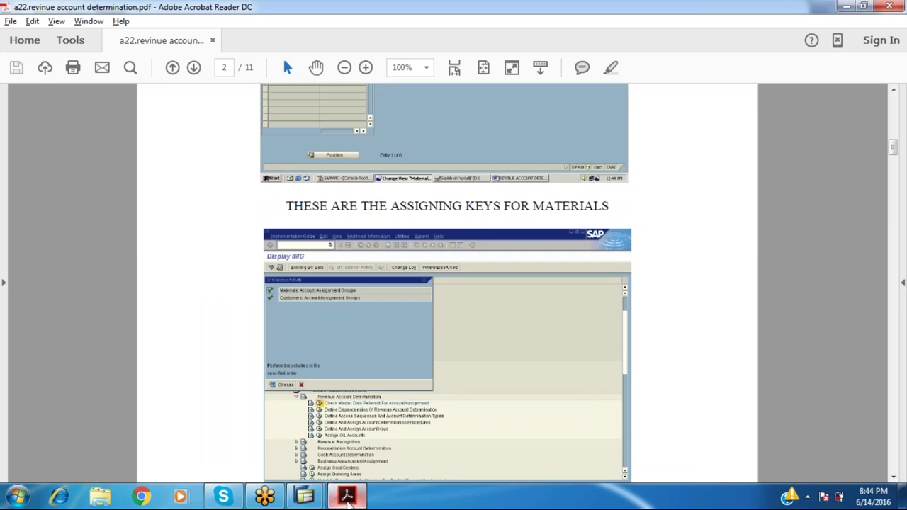
scroll(347, 500, "down", 11)
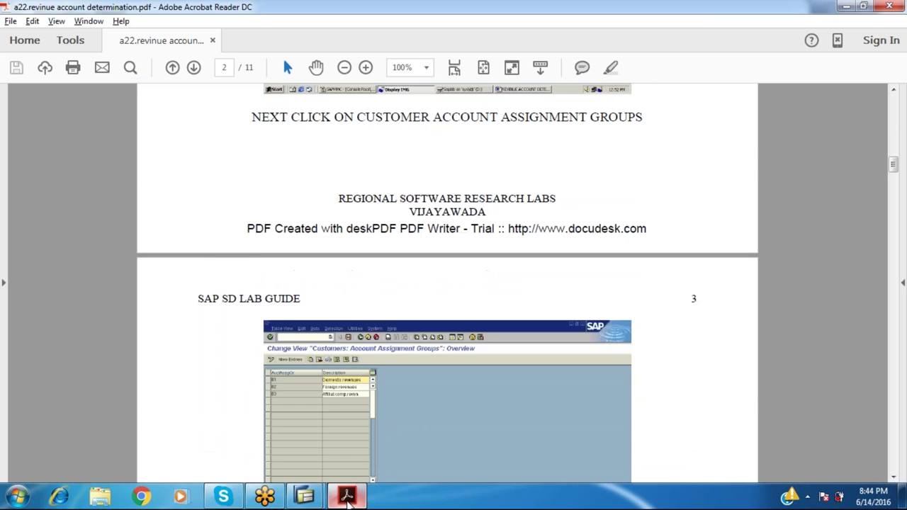
scroll(347, 499, "down", 10)
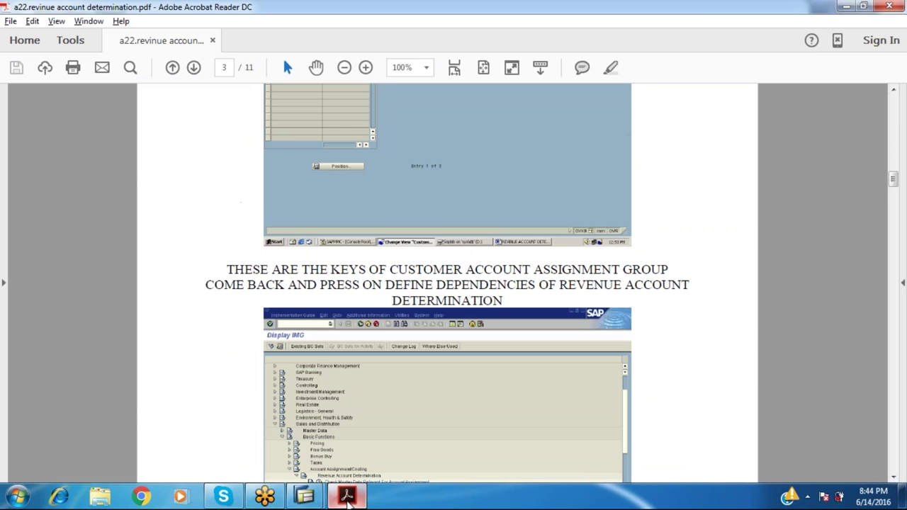
scroll(348, 500, "down", 2)
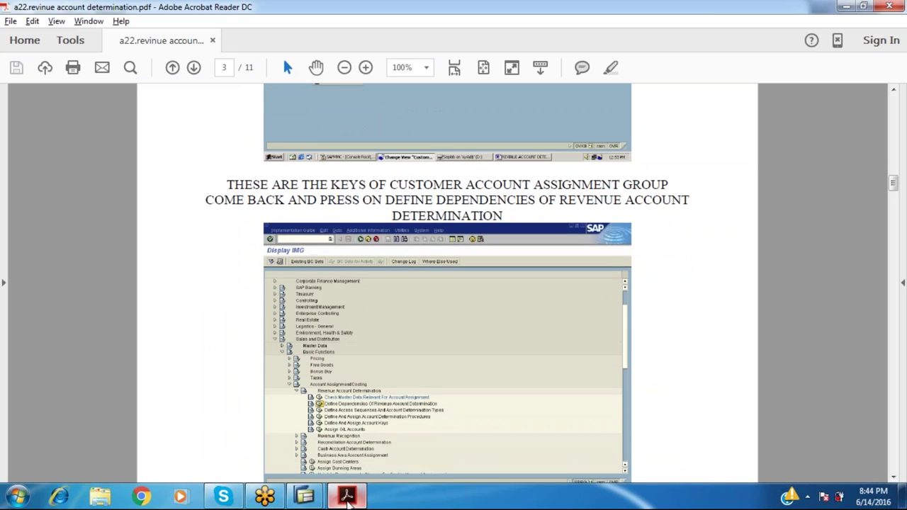
scroll(348, 499, "down", 3)
scroll(347, 499, "down", 5)
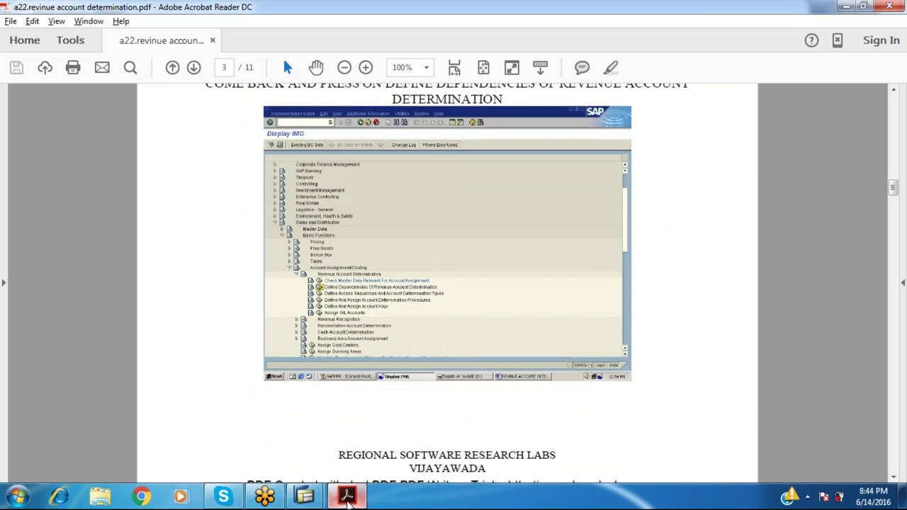
scroll(347, 500, "down", 10)
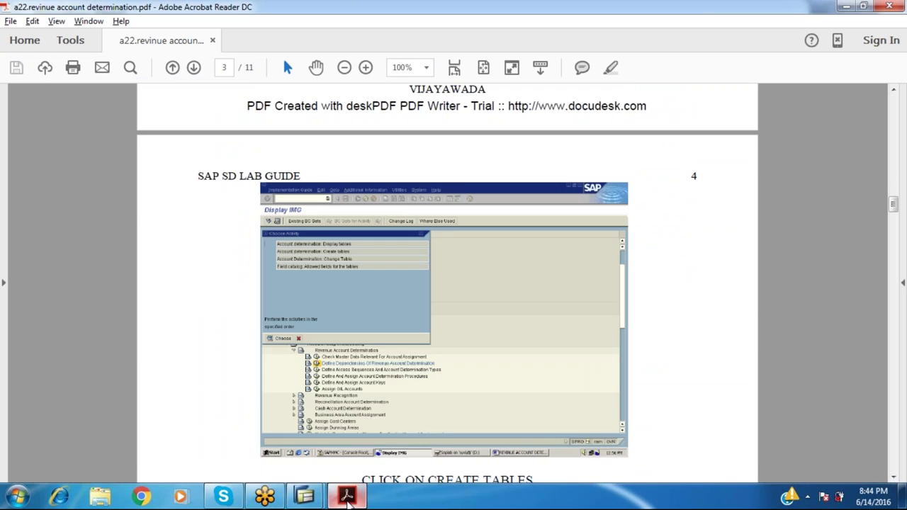
scroll(347, 500, "up", 5)
scroll(347, 499, "up", 12)
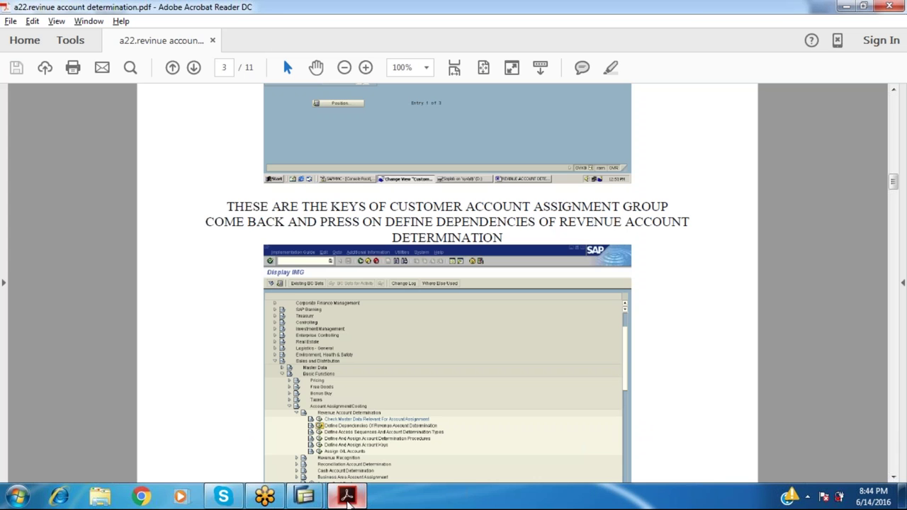
key("Up")
key("Up")
key("Up")
key("Up")
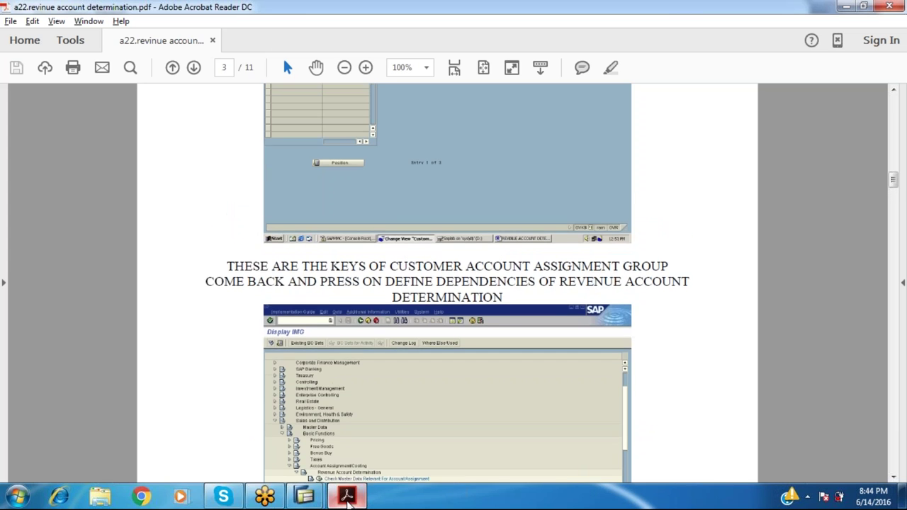
key("Up")
key("Up")
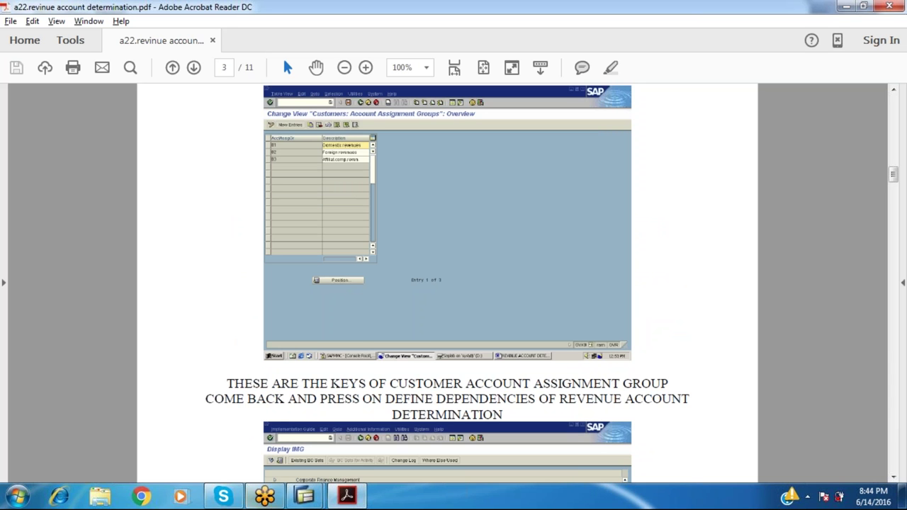
Switch back to the SAP Display IMG session and execute Define Dependencies Of Revenue Account Determination
left_click(304, 496)
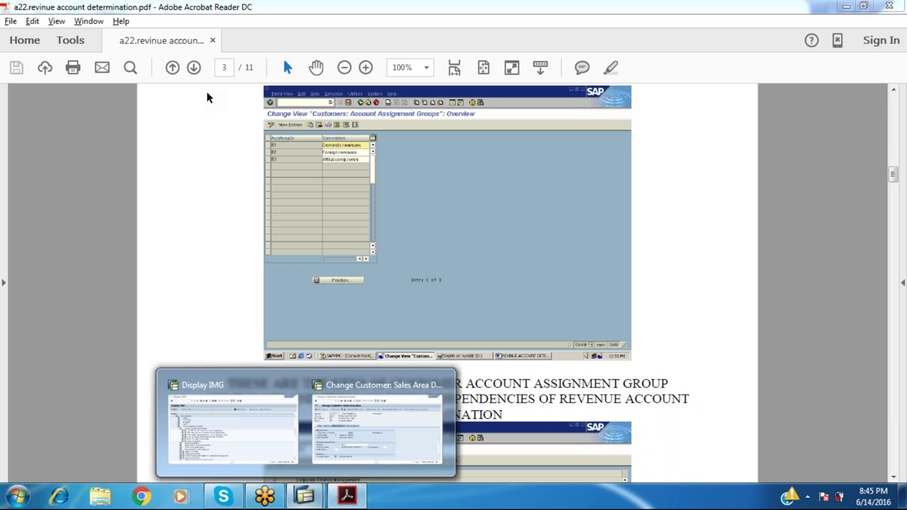
left_click(255, 381)
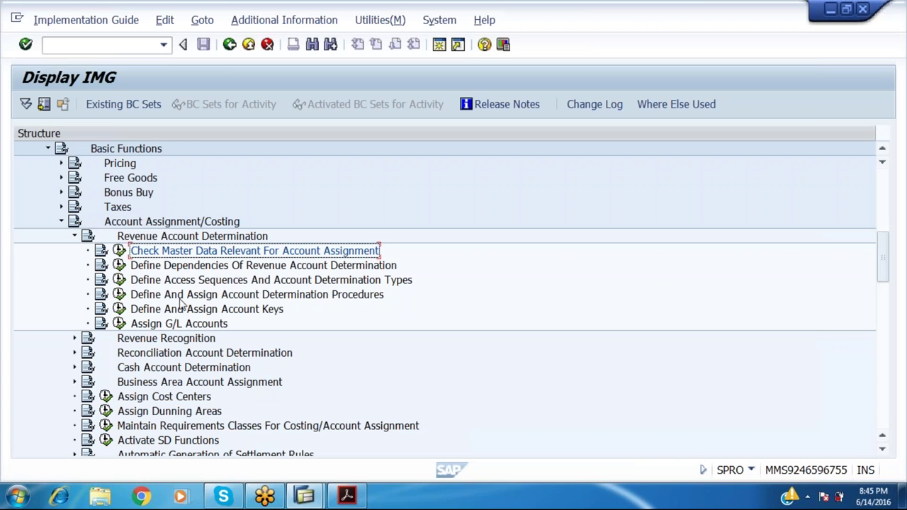
left_click(119, 265)
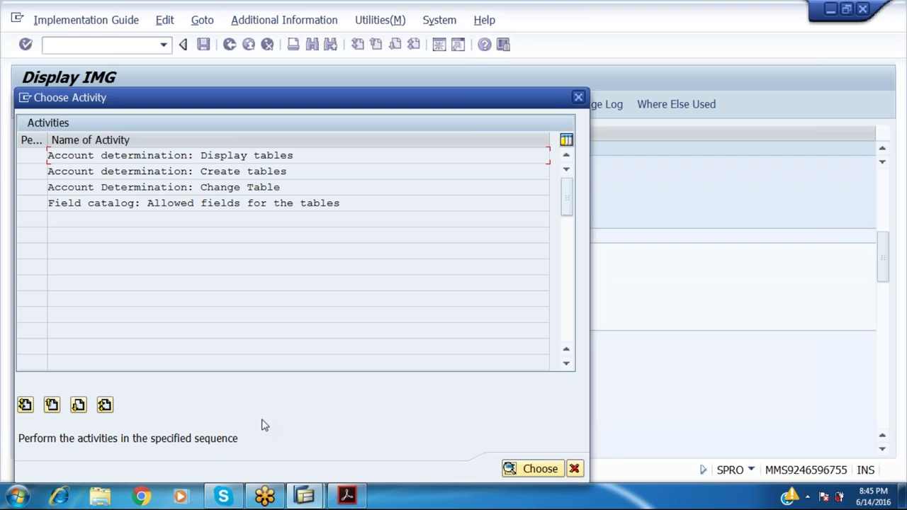
Consult page 4 of the lab guide in Adobe Acrobat Reader for which dependency activity to choose
mouse_move(306, 496)
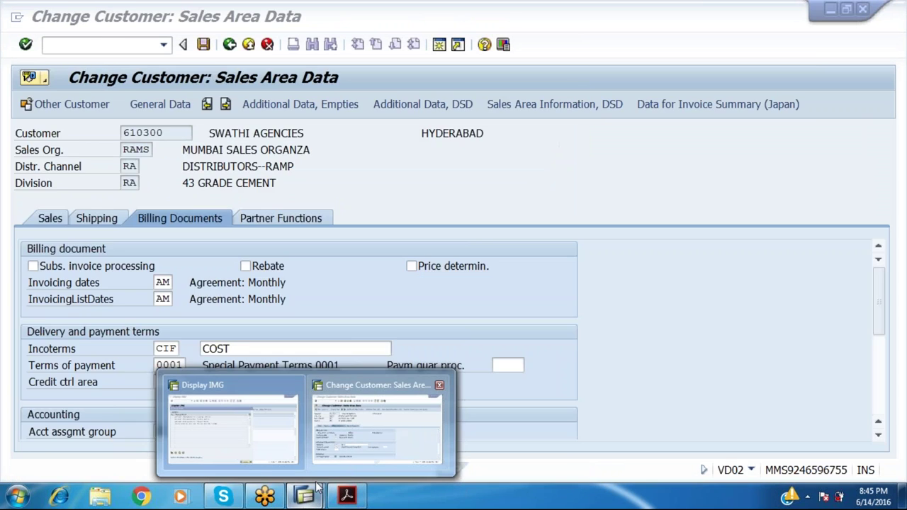
left_click(346, 496)
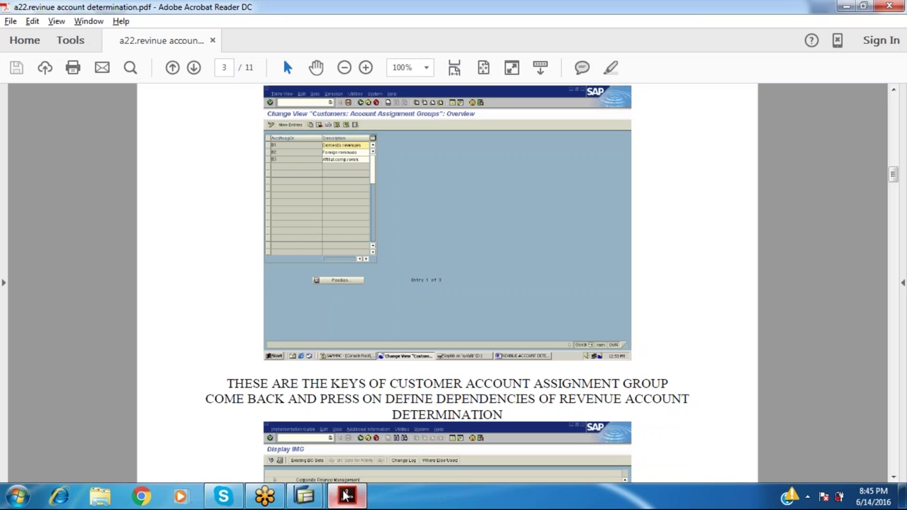
scroll(346, 496, "down", 5)
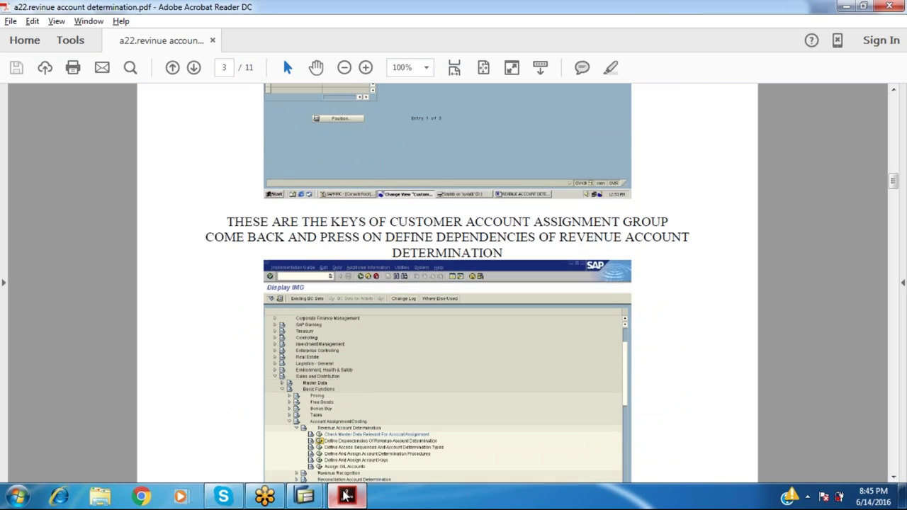
scroll(346, 496, "down", 5)
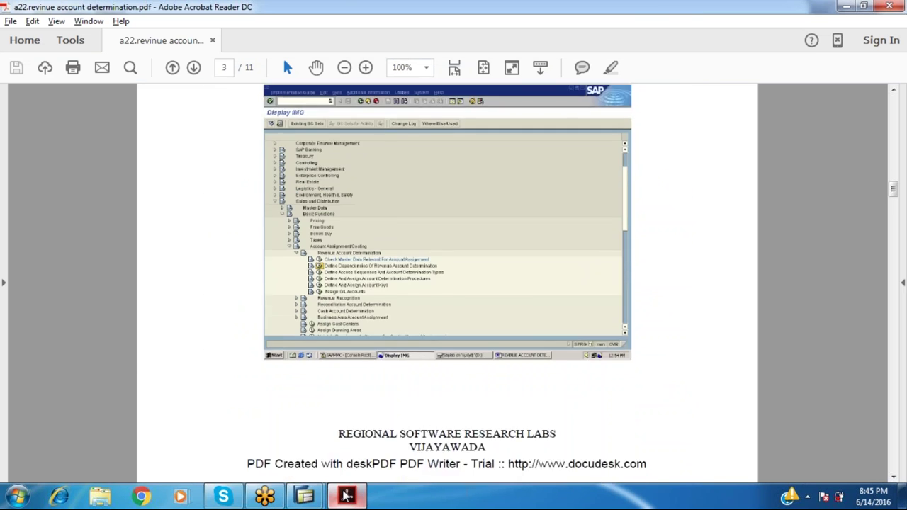
scroll(347, 496, "down", 6)
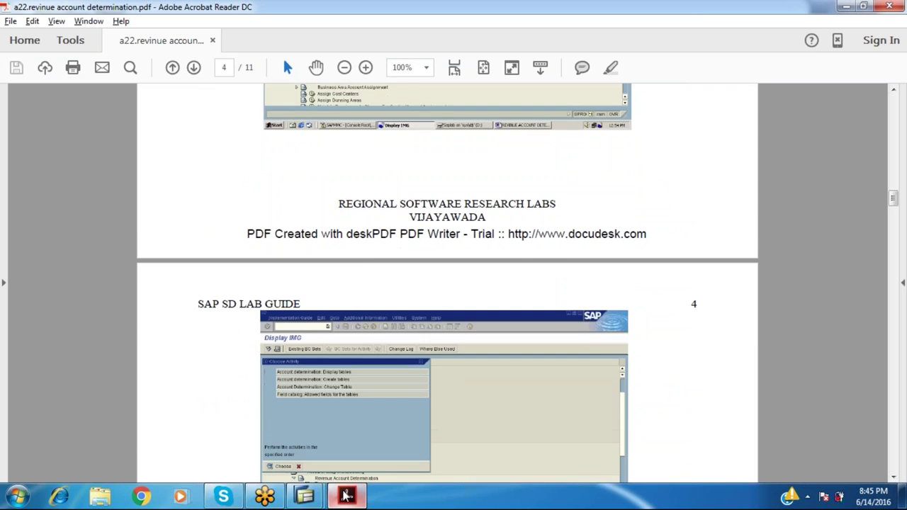
scroll(346, 496, "down", 6)
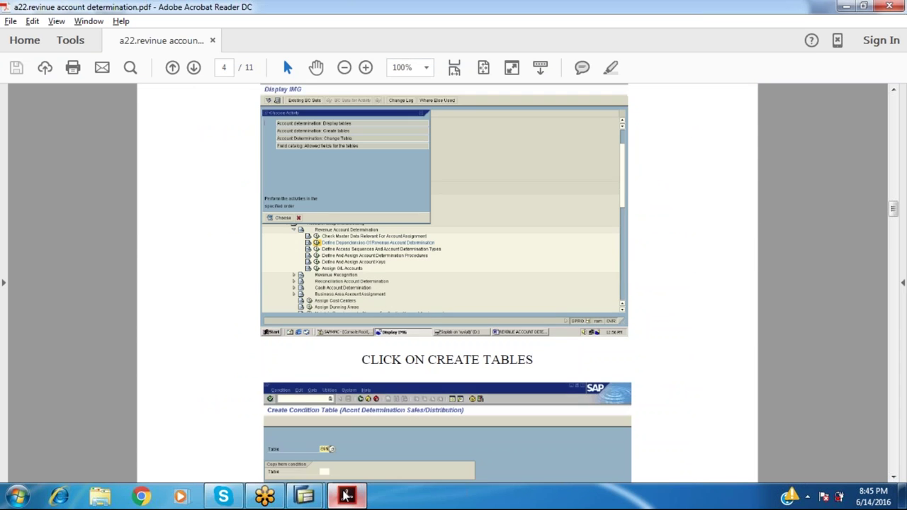
scroll(346, 496, "down", 1)
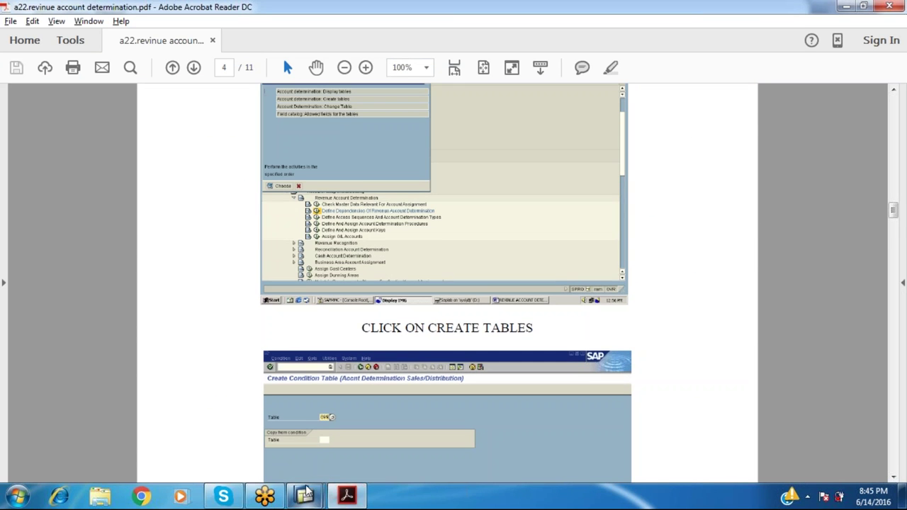
Return to the SAP configuration session, choose Account determination: Create tables and start condition table 890
left_click(306, 493)
left_click(243, 413)
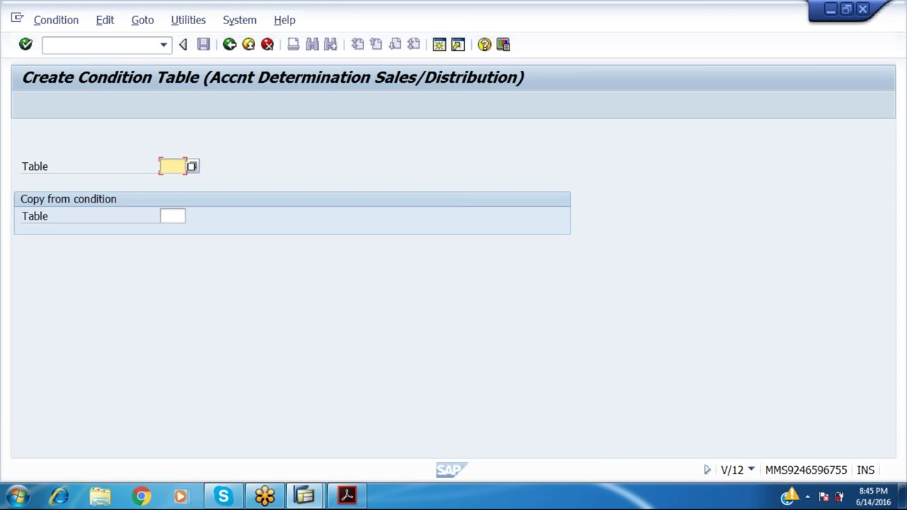
type("890")
key("Return")
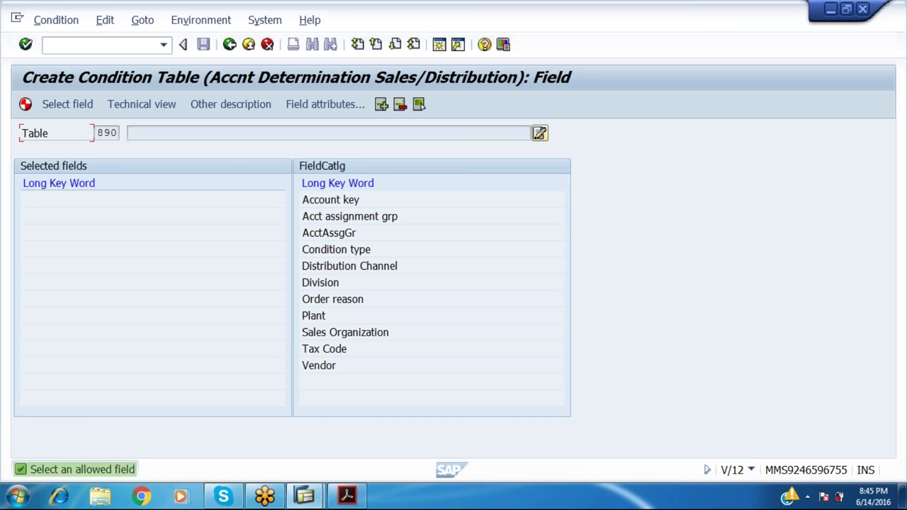
Examine the lab guide's table number range and, enlarged to 125%, its page 5 example of selected fields for the condition table
key("alt+Tab")
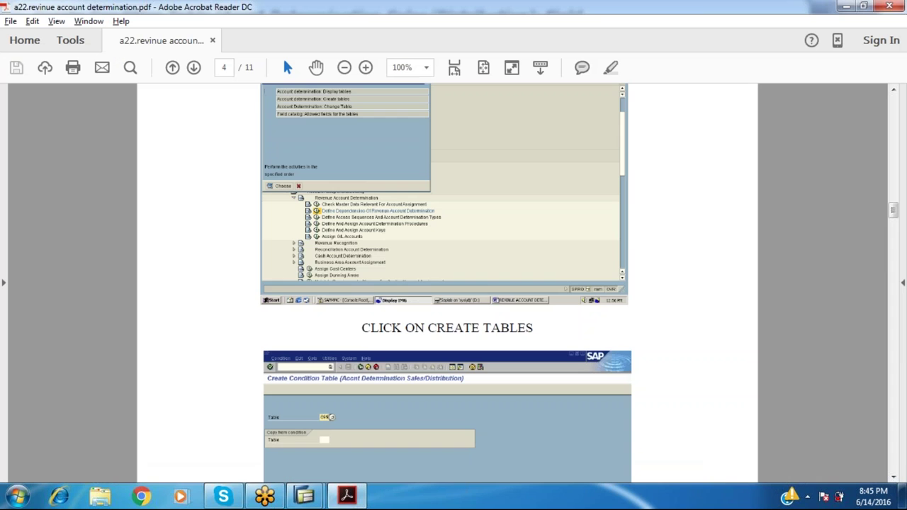
scroll(446, 284, "down", 5)
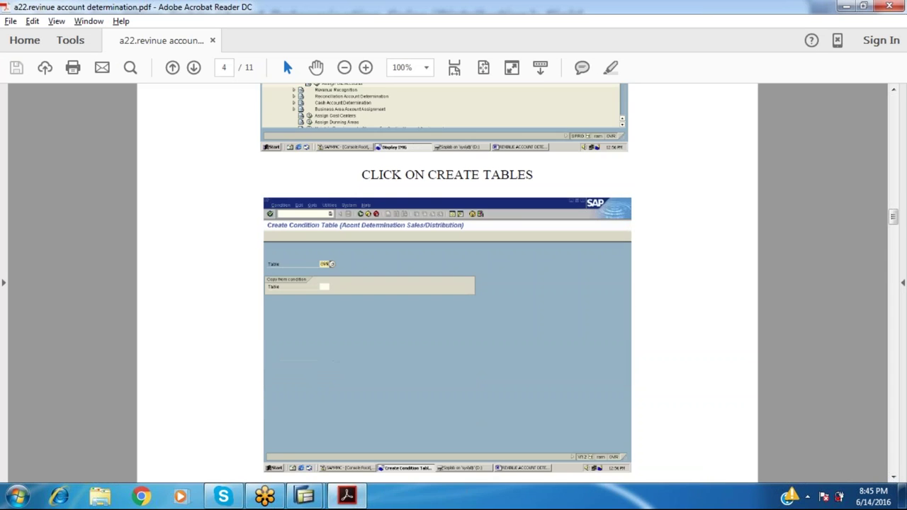
scroll(447, 284, "down", 10)
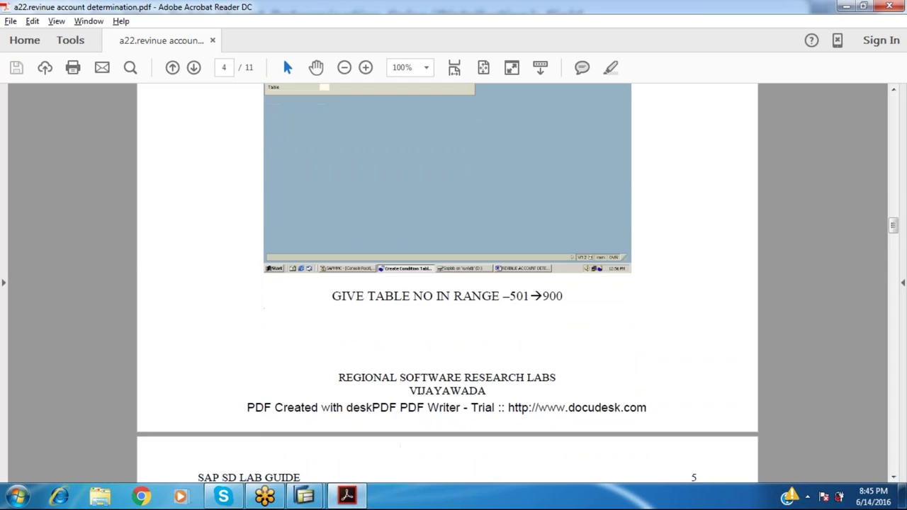
scroll(446, 283, "down", 2)
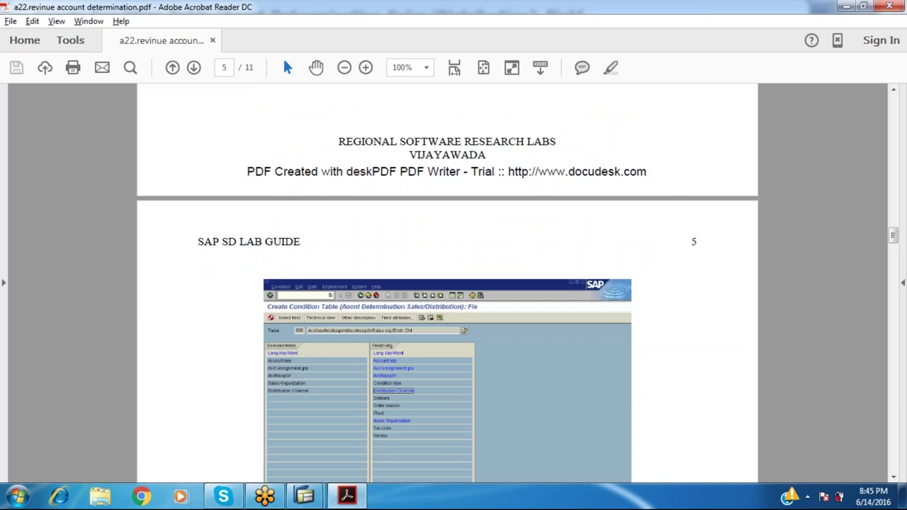
left_click(366, 67)
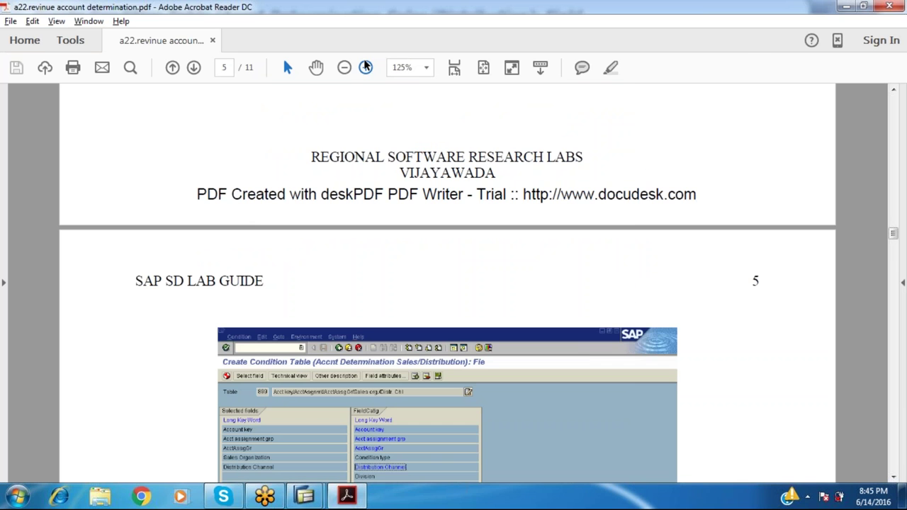
scroll(366, 66, "down", 1)
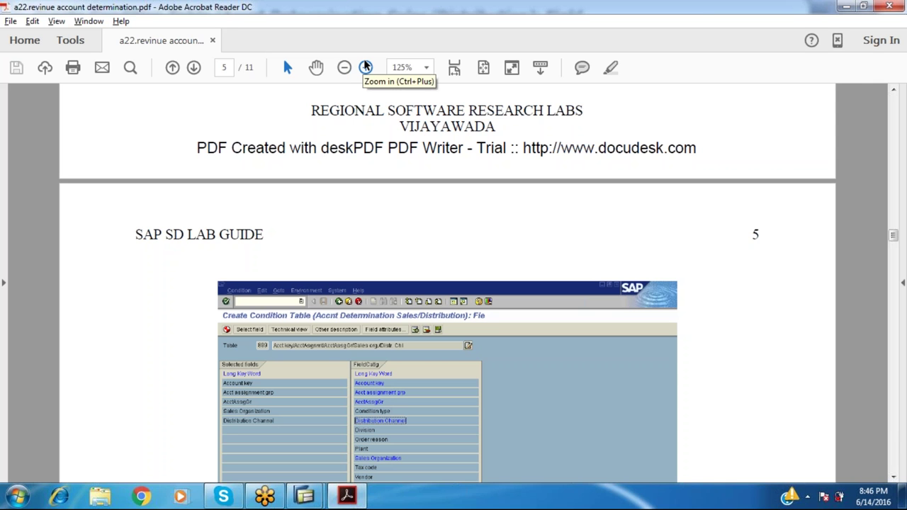
key("Down")
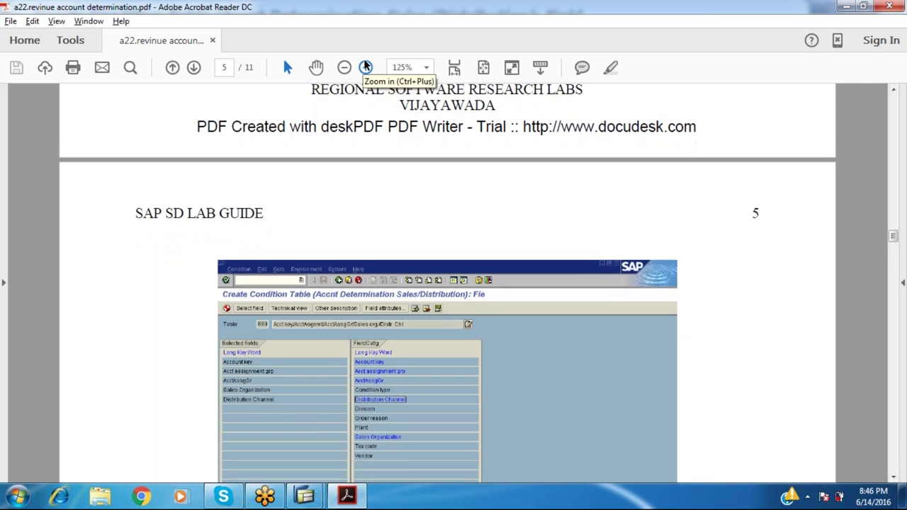
key("Down")
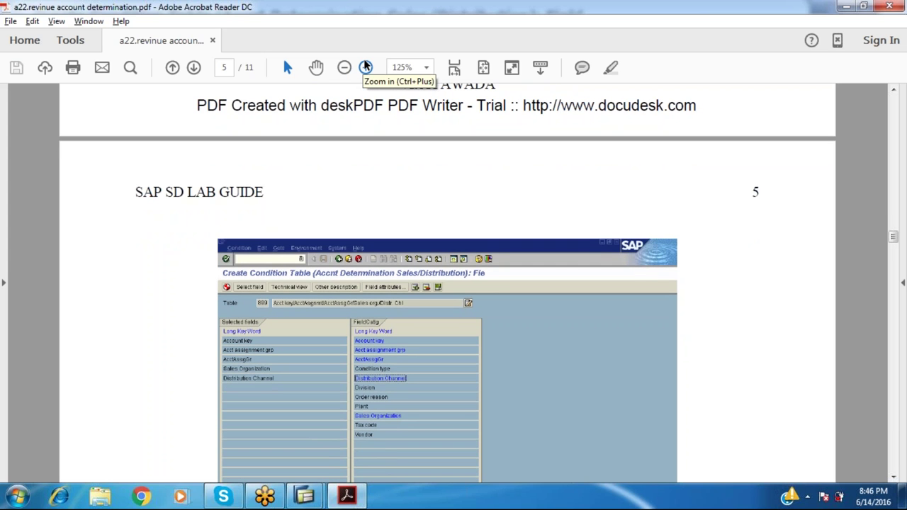
Enlarge the lab guide's field example to 150%, return to SAP and add Account key, Acct assignment grp and AcctAssgGr to condition table 890
key("Down")
key("Down")
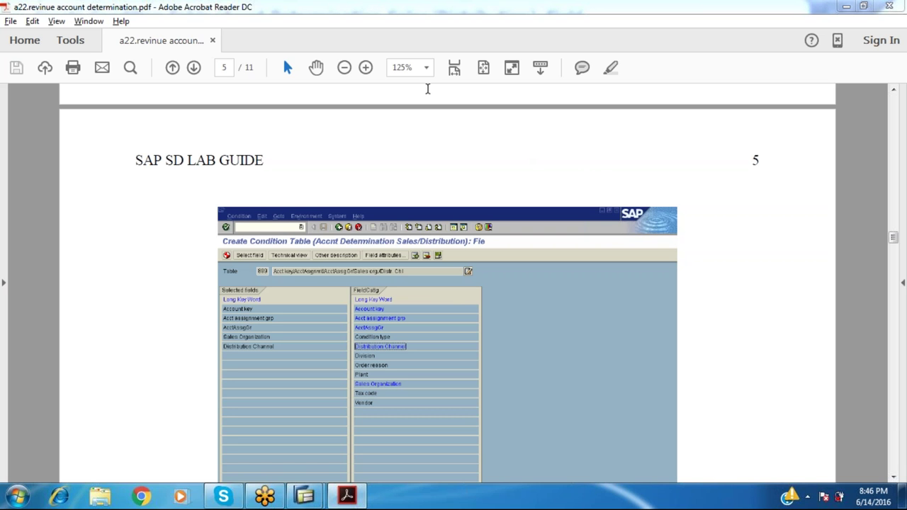
left_click(365, 68)
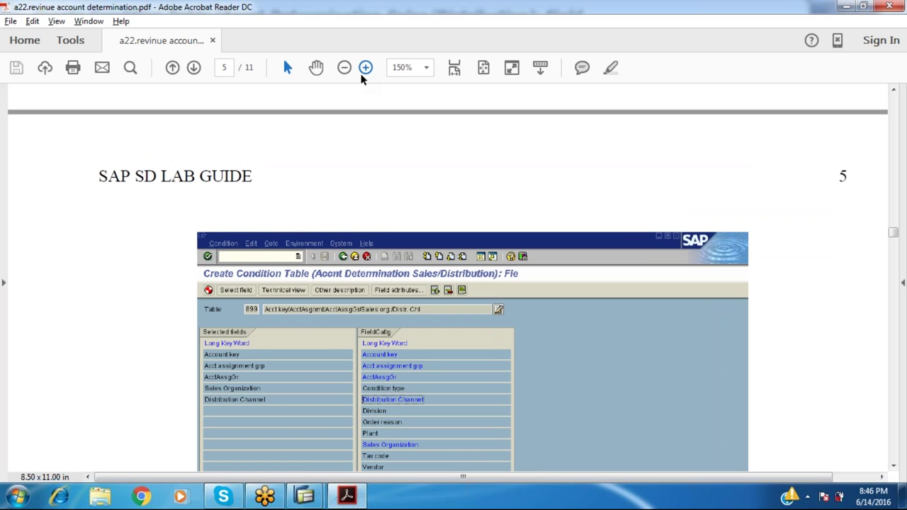
key("alt+Tab")
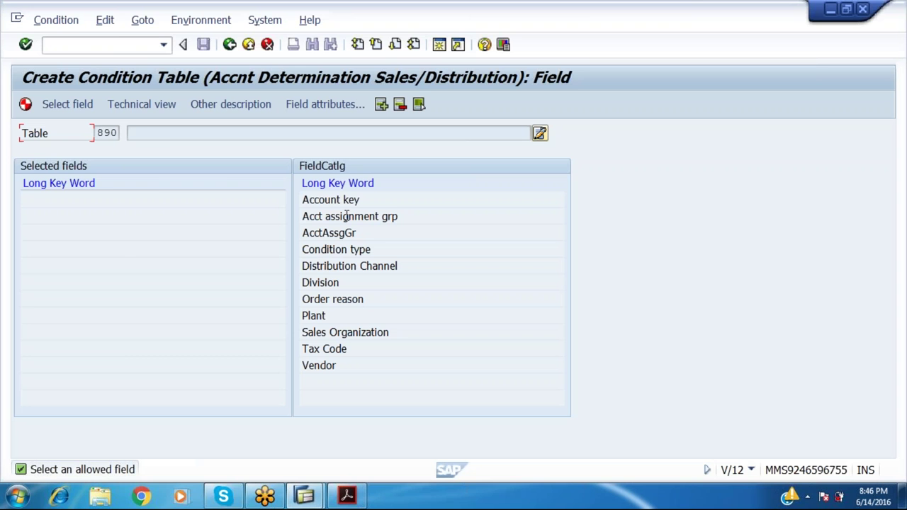
double_click(344, 199)
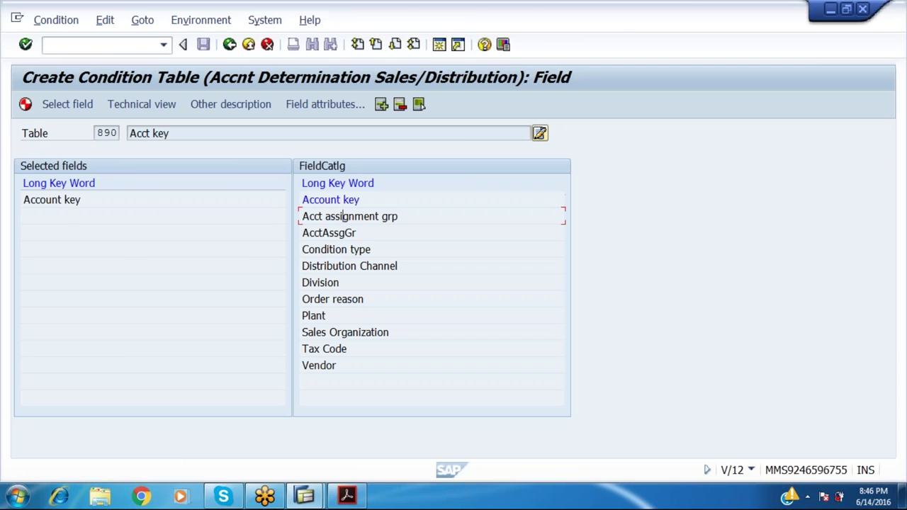
double_click(347, 215)
key("alt+Tab")
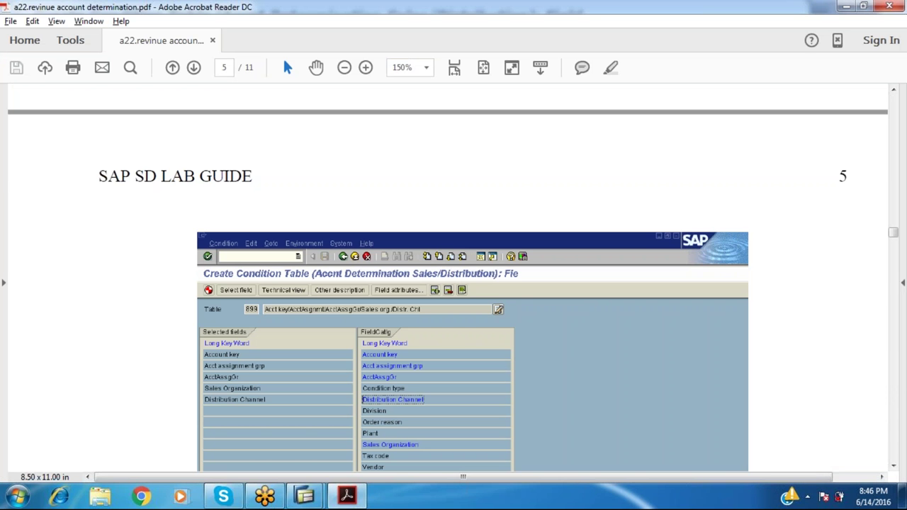
key("alt+Tab")
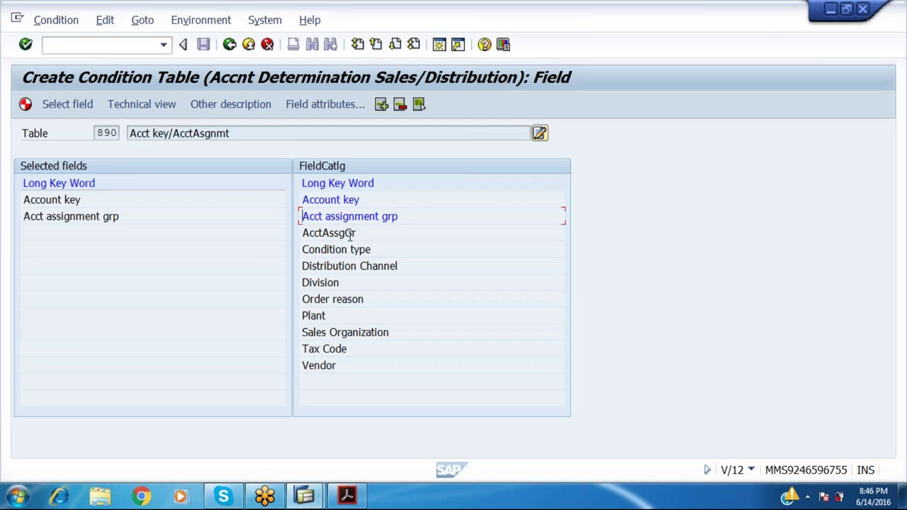
double_click(328, 233)
Check the lab guide's example again, then add Sales Organization and Distribution Channel to the selected fields of table 890 in SAP
key("alt+Tab")
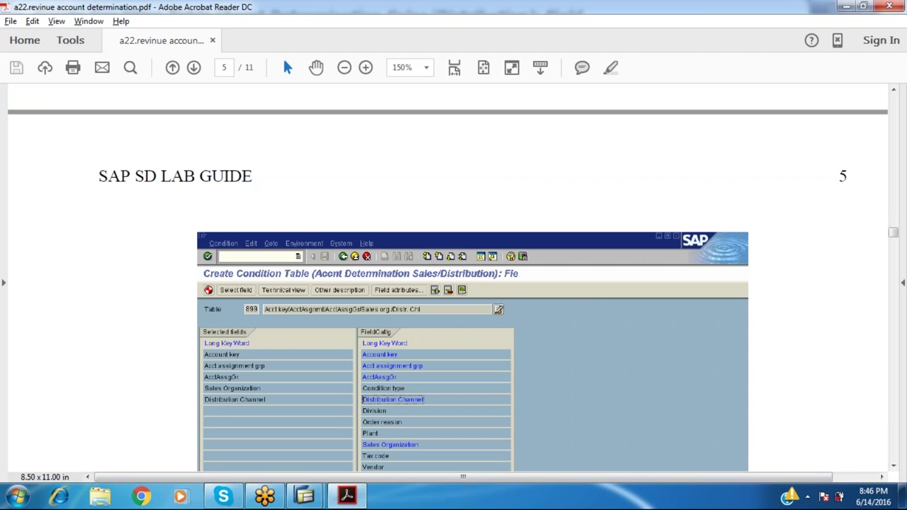
key("alt+Tab")
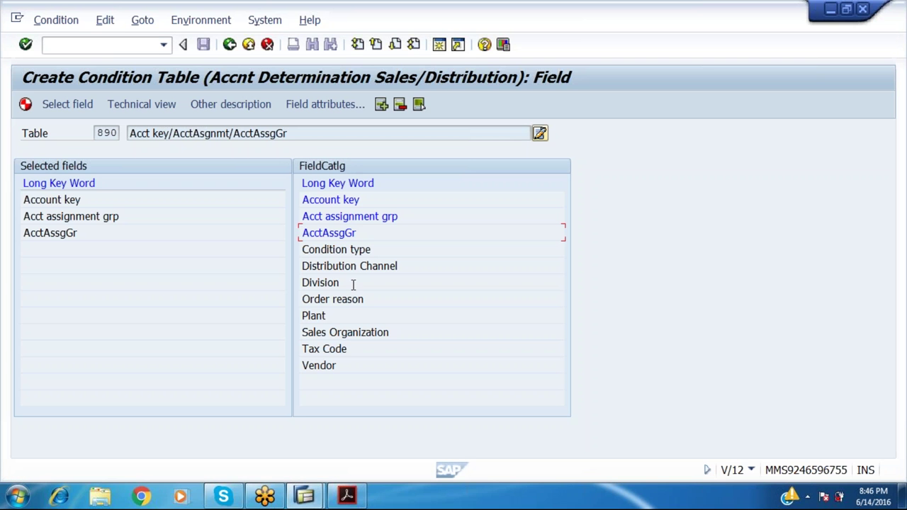
double_click(348, 333)
key("alt+Tab")
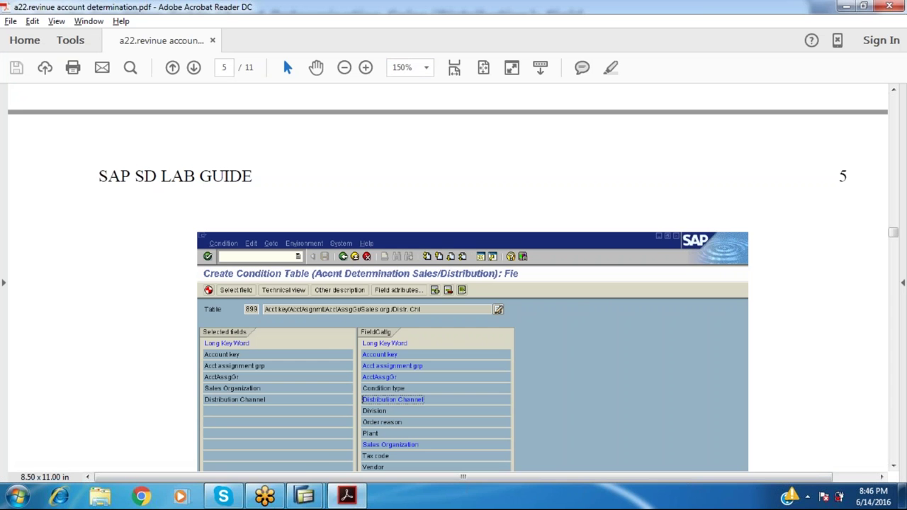
key("alt+Tab")
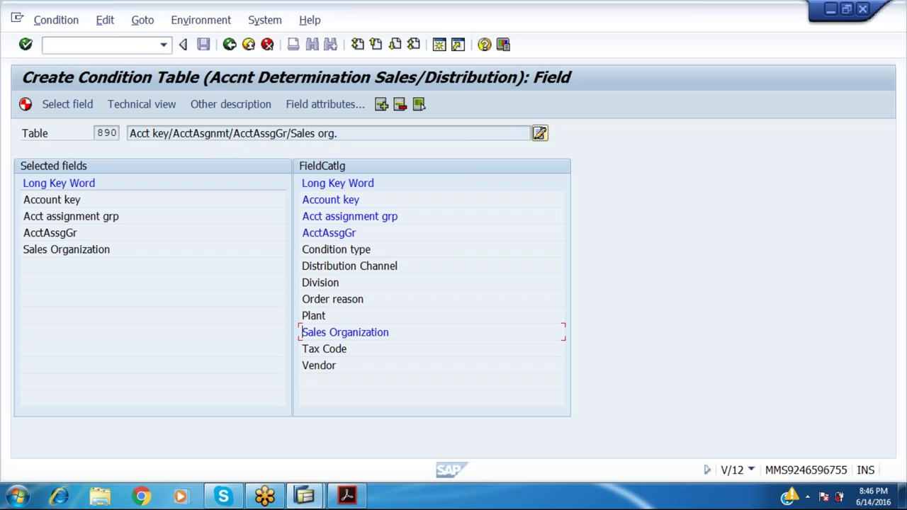
double_click(348, 267)
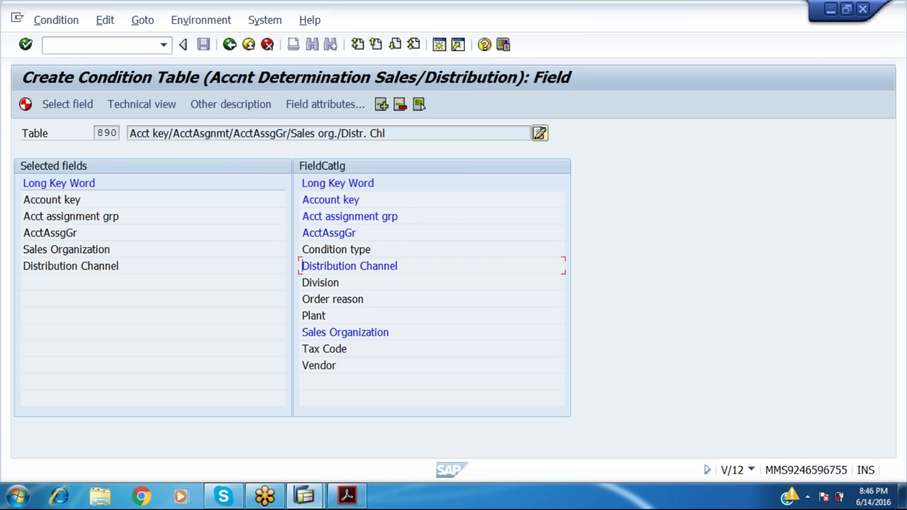
Generate condition table 890 and save it as a local object
left_click(25, 105)
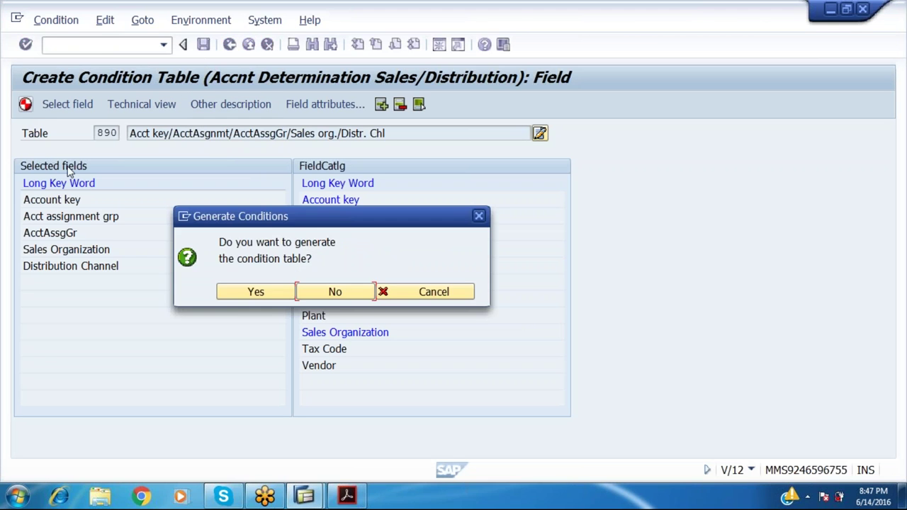
left_click(232, 295)
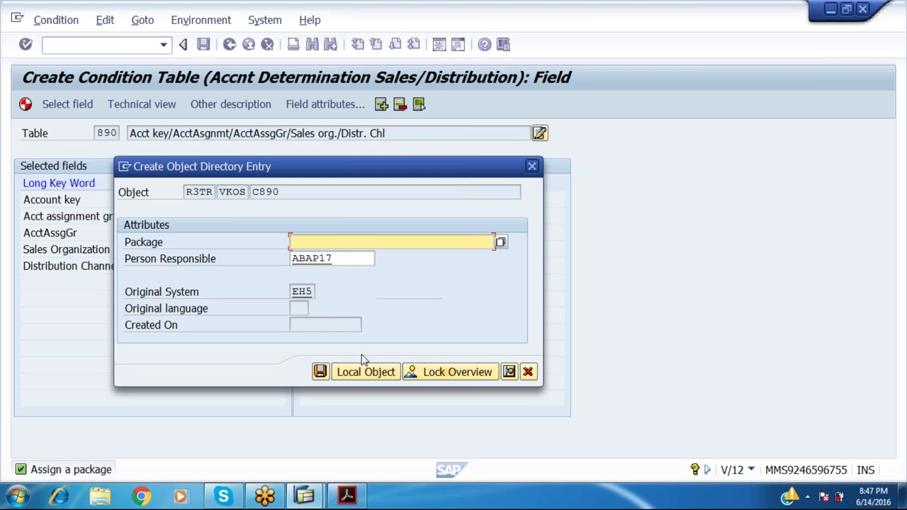
left_click(362, 372)
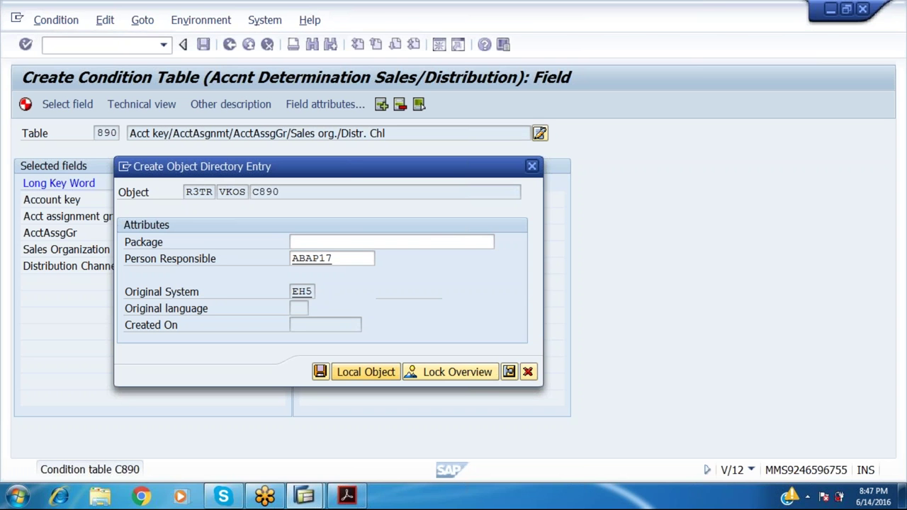
Switch to the lab guide in Adobe Acrobat Reader and read pages 5 and 6 on generating the table and the following activity
key("alt+Tab")
scroll(448, 283, "down", 1)
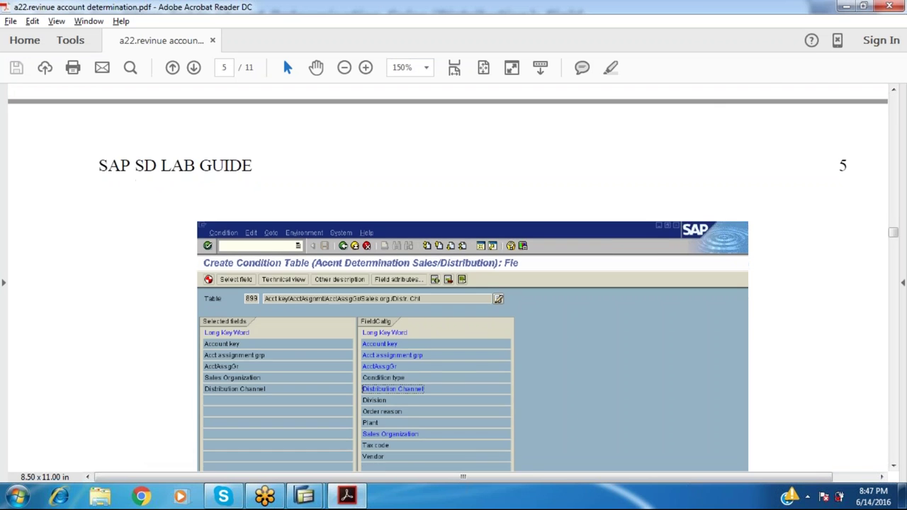
scroll(472, 277, "down", 5)
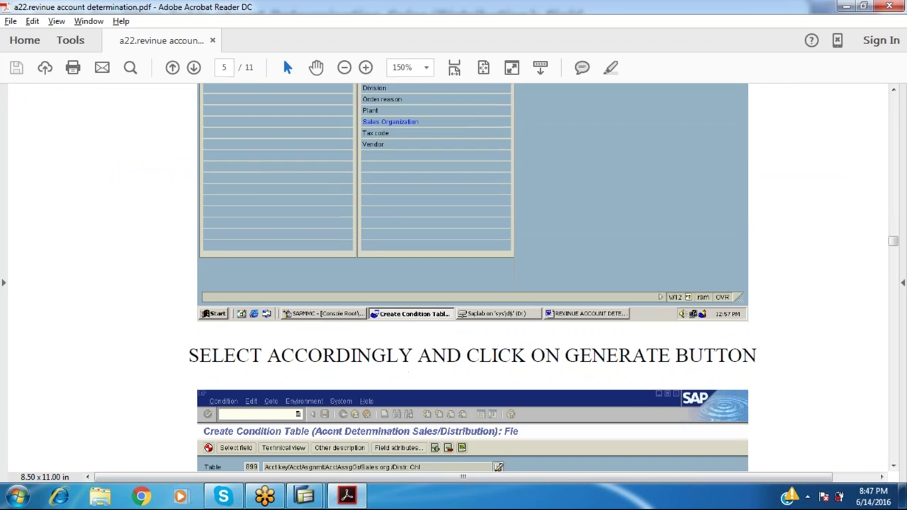
scroll(472, 277, "down", 5)
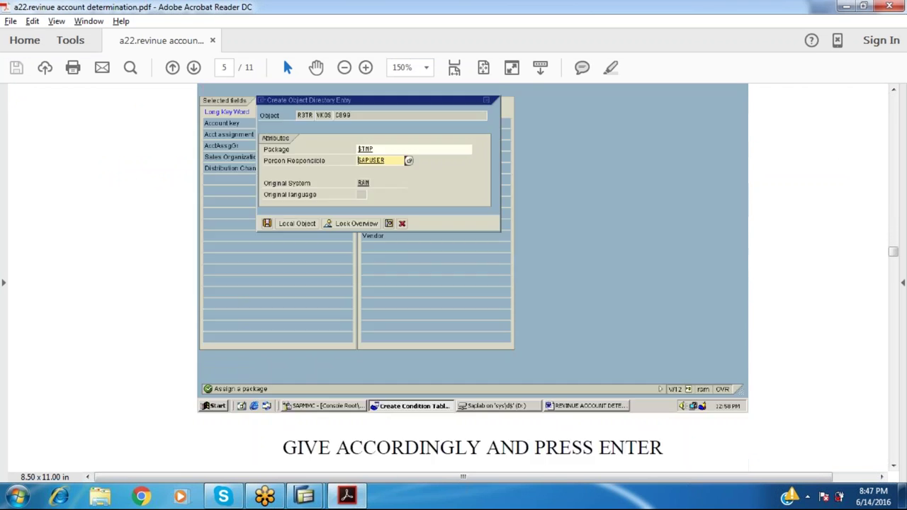
scroll(473, 277, "down", 5)
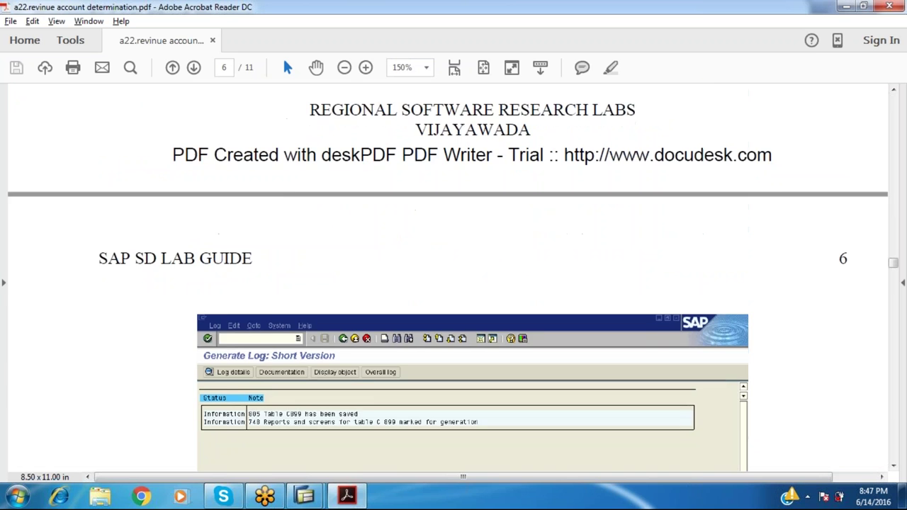
scroll(472, 276, "down", 5)
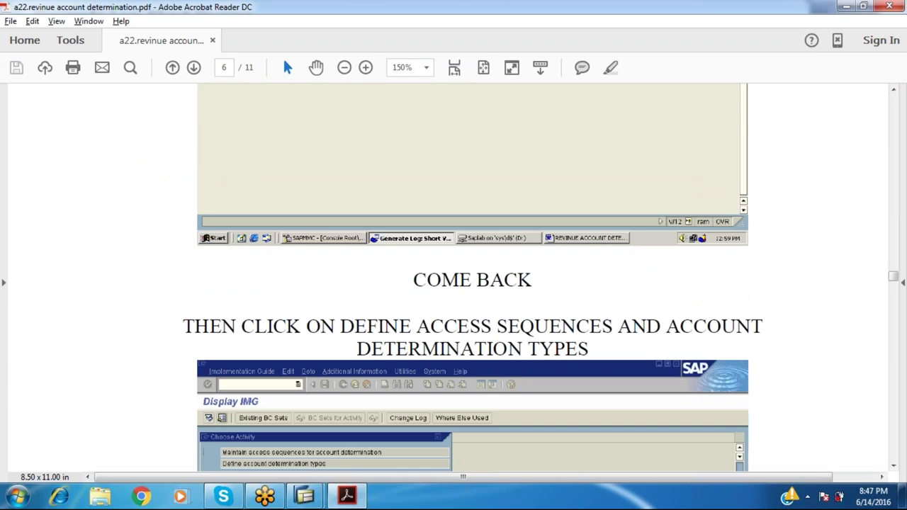
Return to SAP, leave the table generation log for the IMG structure and execute Define Access Sequences And Account Determination Types
key("alt+Tab")
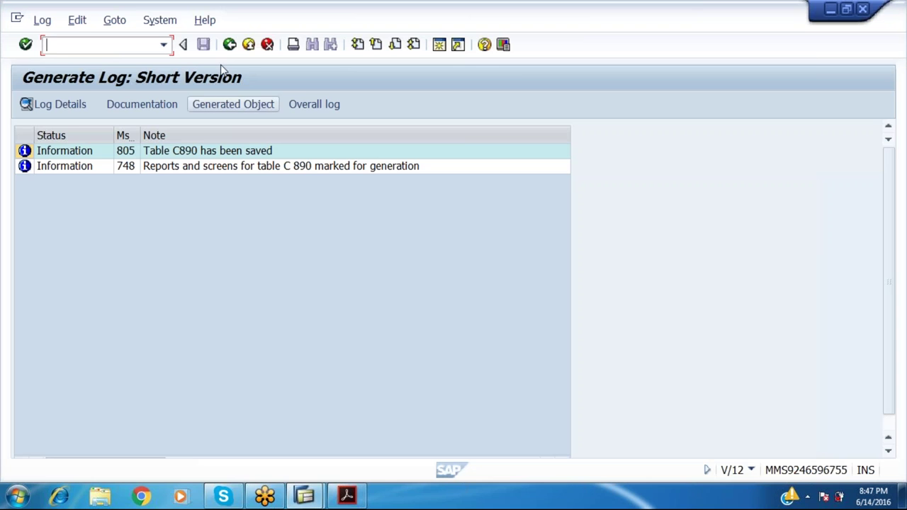
left_click(229, 44)
left_click(229, 44)
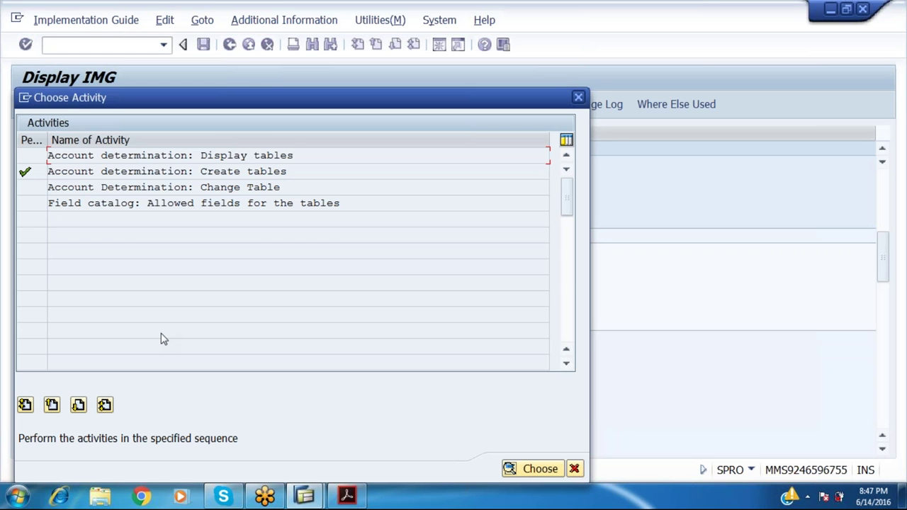
key("Escape")
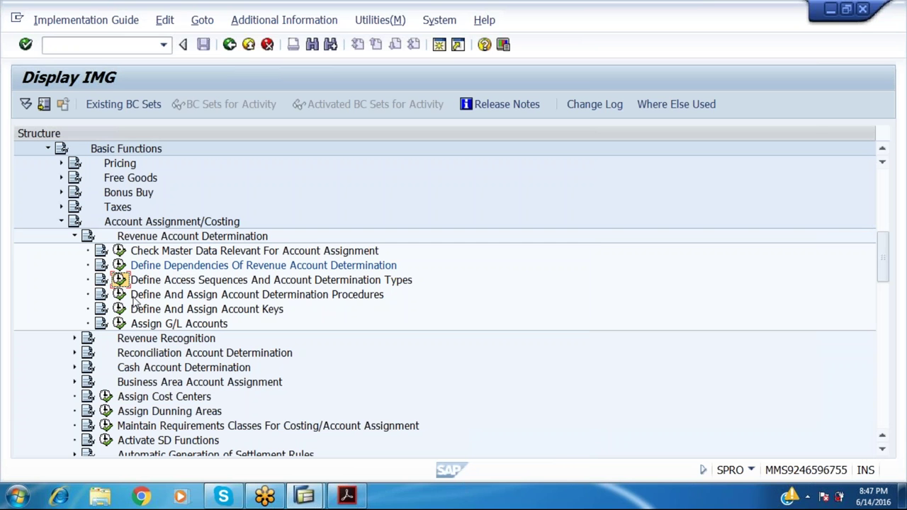
left_click(119, 280)
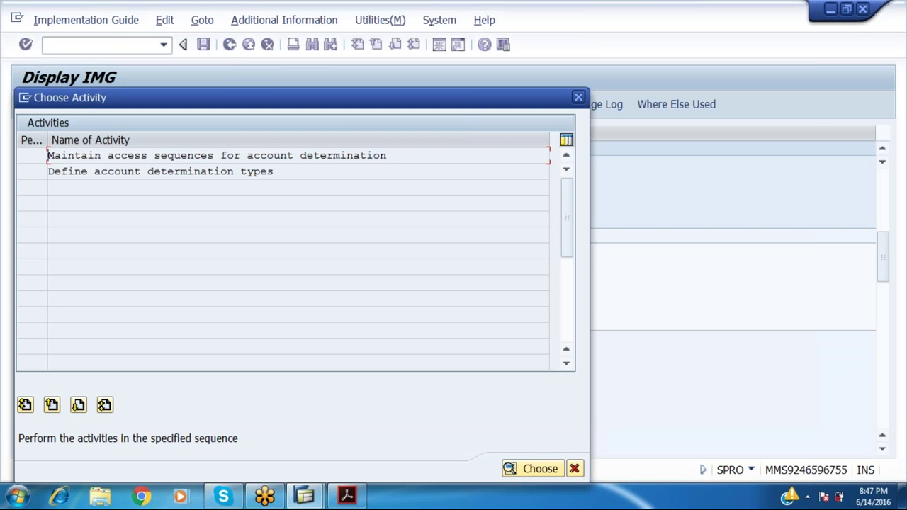
After consulting the lab guide, open Maintain access sequences for account determination in SAP, accept the cross-client notice and start new entries
key("alt+Tab")
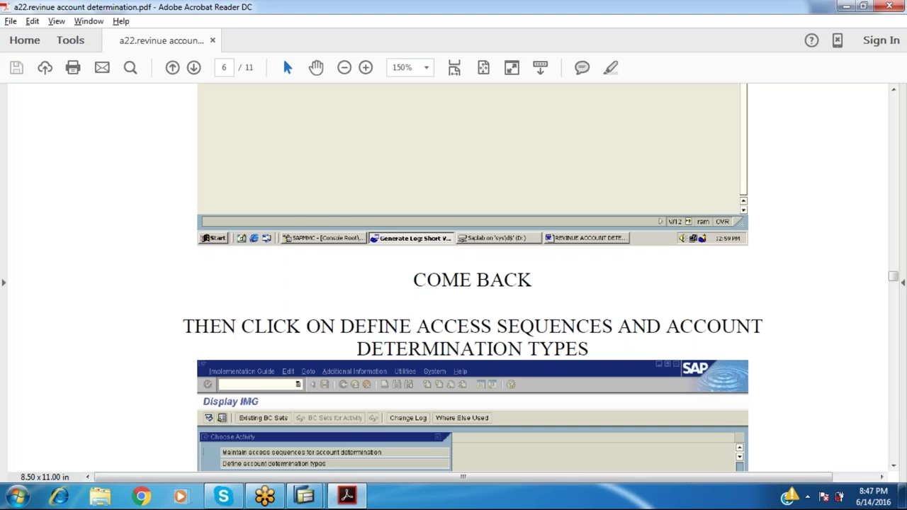
scroll(472, 326, "down", 3)
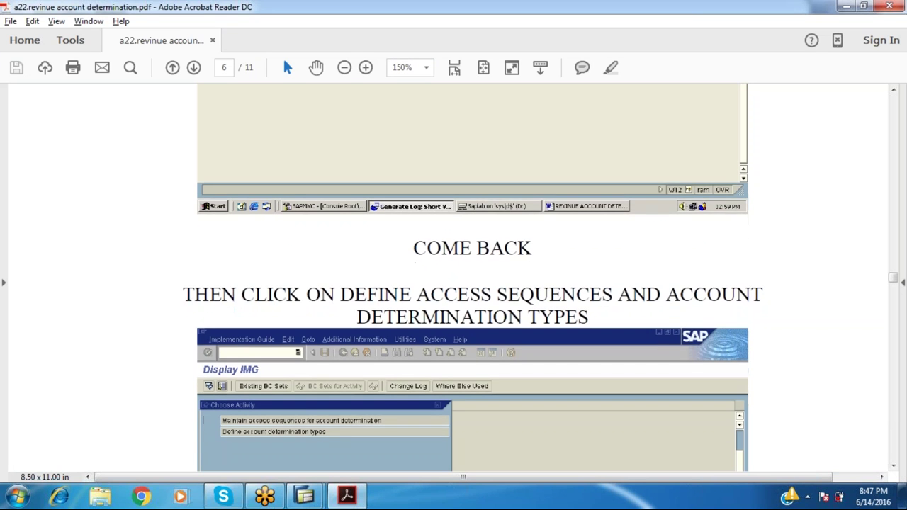
key("alt+Tab")
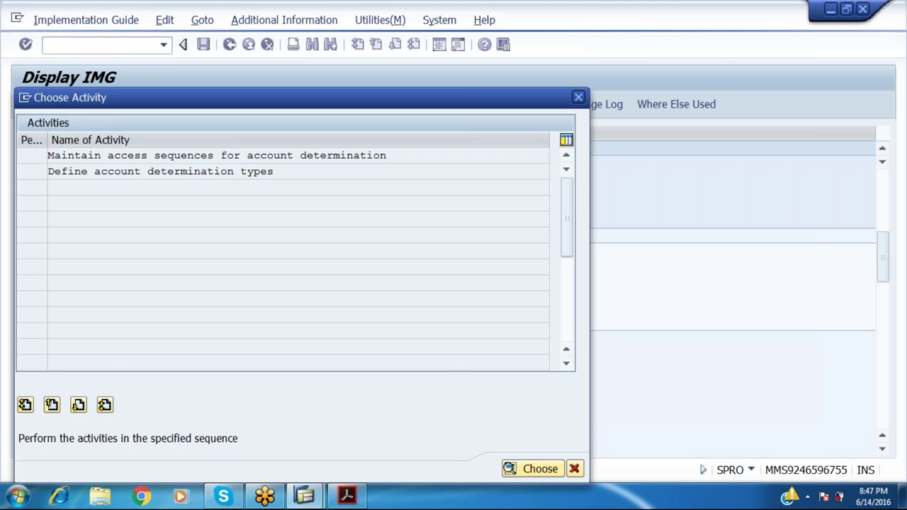
key("Return")
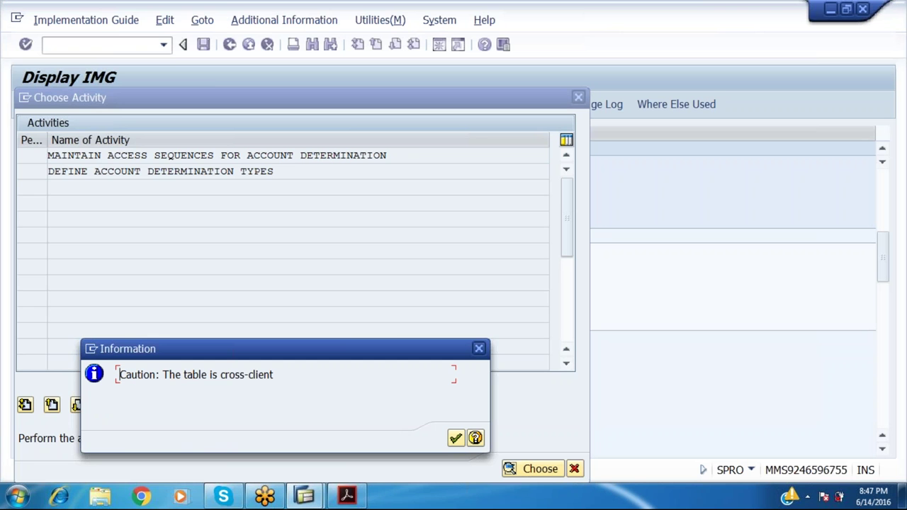
key("Return")
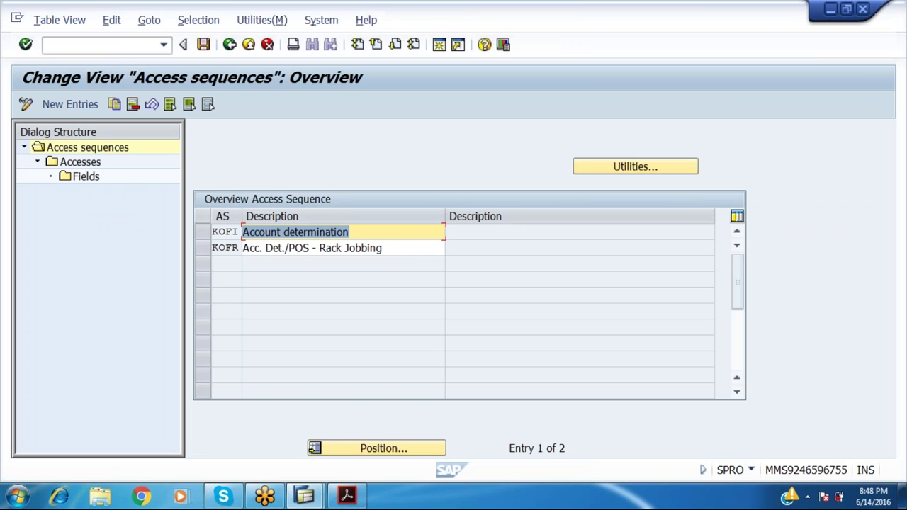
left_click(74, 106)
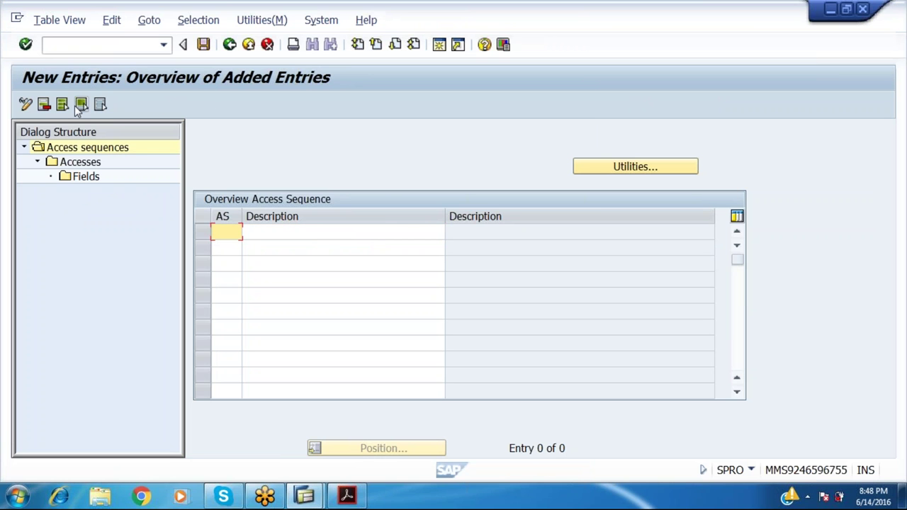
Switch to the lab guide and read pages 6 and 7 on maintaining the access sequence for account determination
key("alt+Tab")
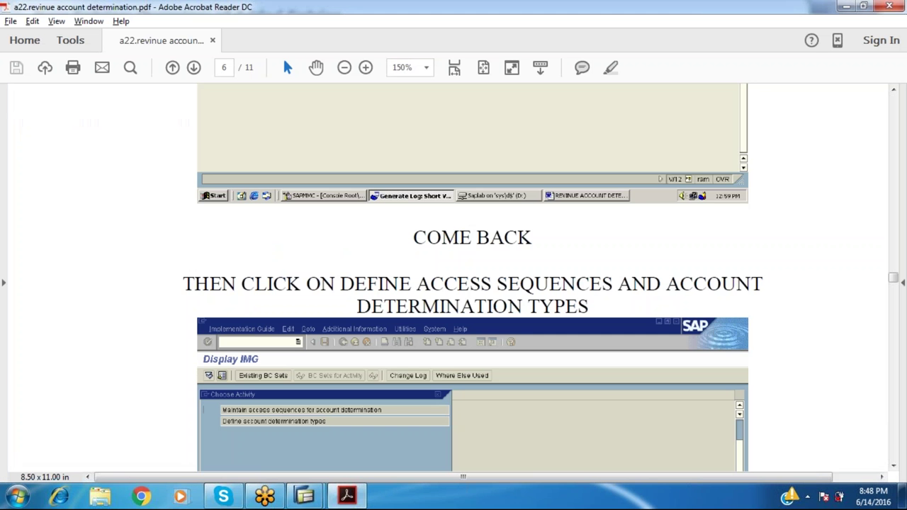
scroll(472, 276, "down", 10)
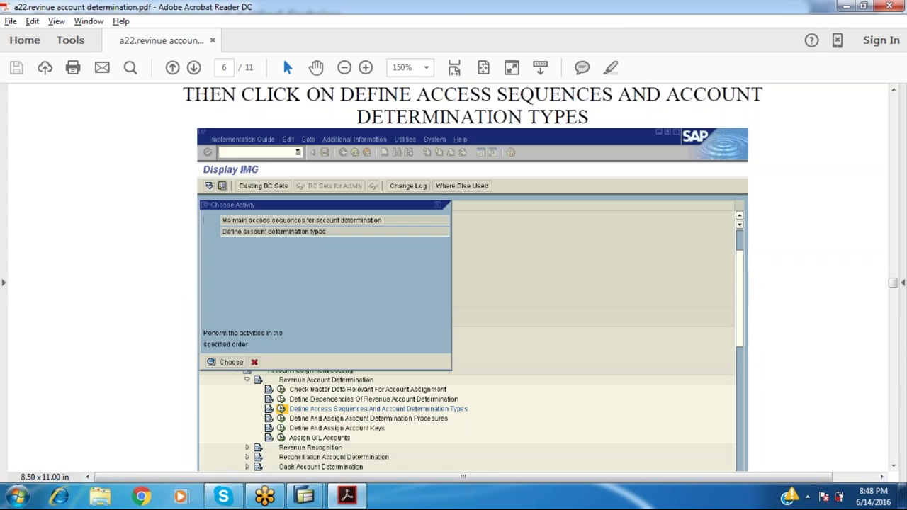
scroll(472, 277, "down", 12)
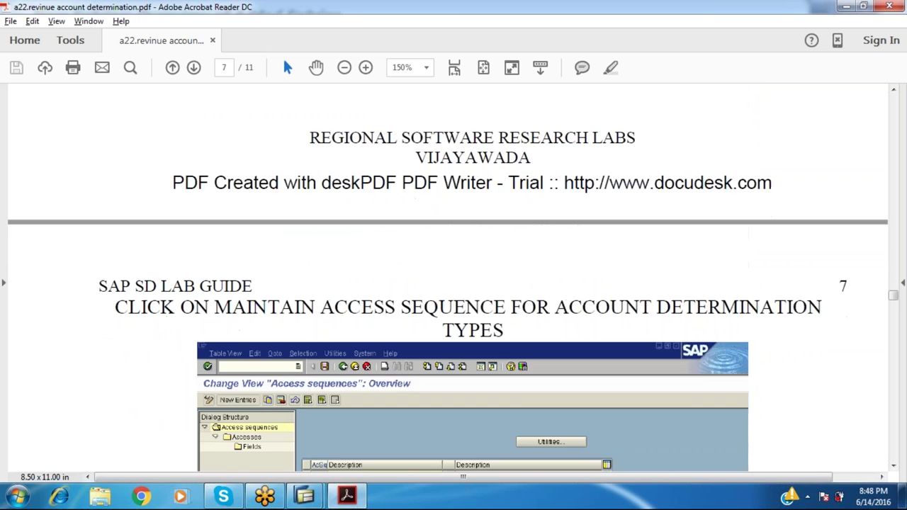
scroll(472, 277, "down", 3)
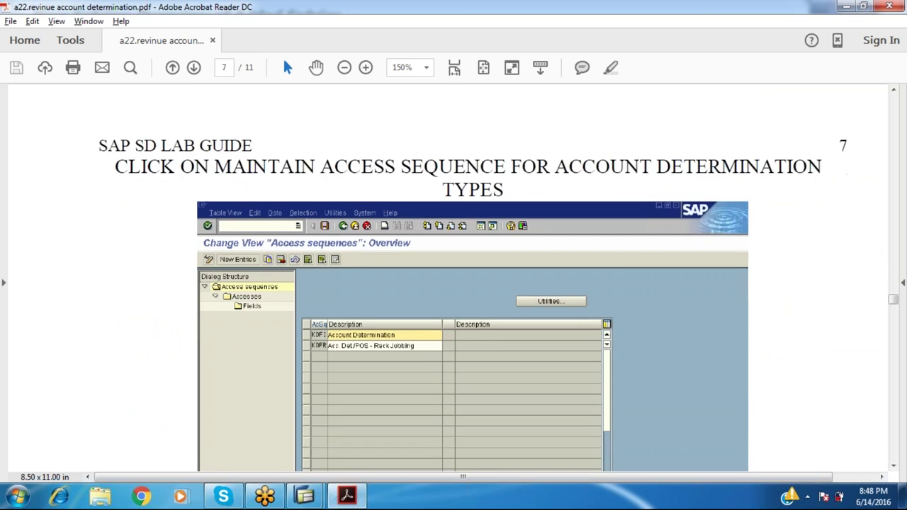
scroll(472, 277, "down", 5)
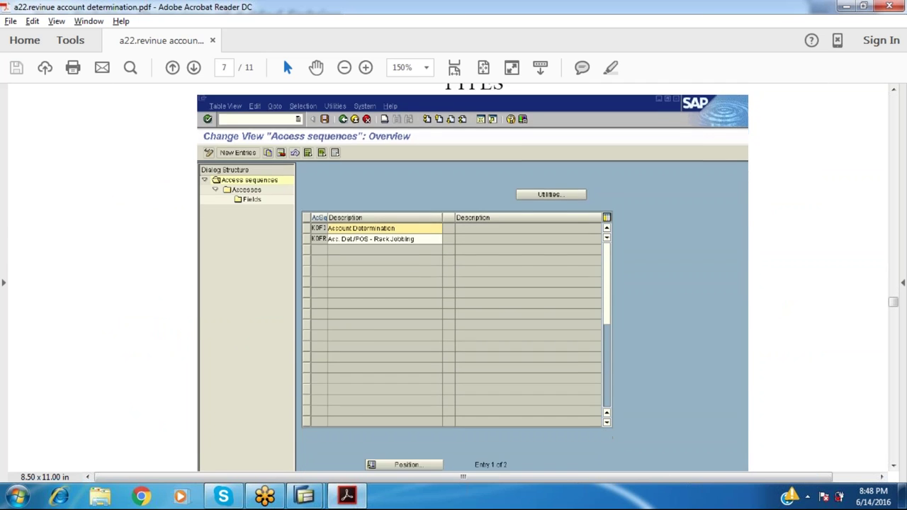
scroll(472, 276, "down", 5)
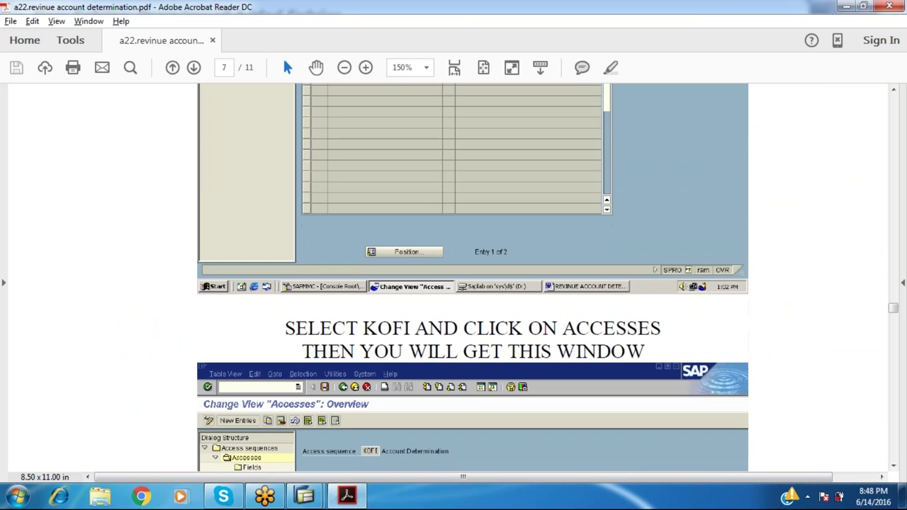
After reading the guide's Accesses instructions, return to SAP, leave the empty new entries and open the accesses of sequence KOFI
scroll(472, 277, "down", 3)
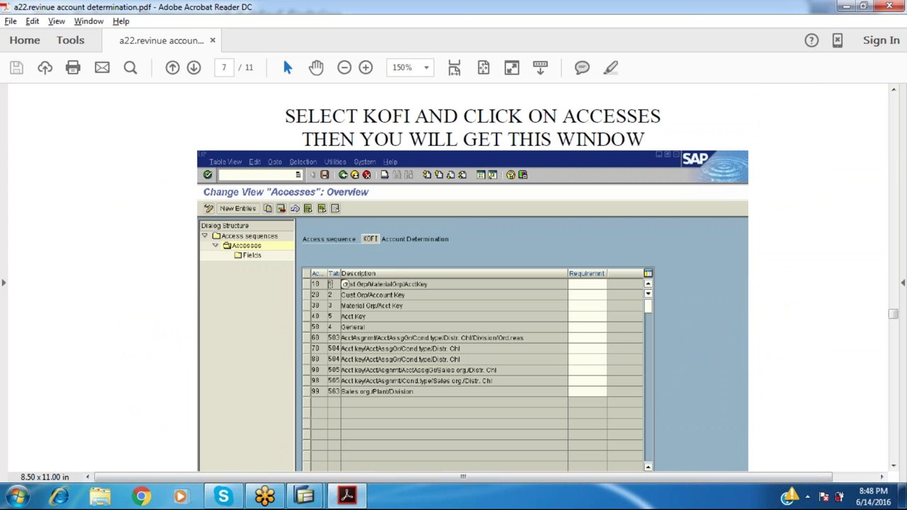
key("alt+Tab")
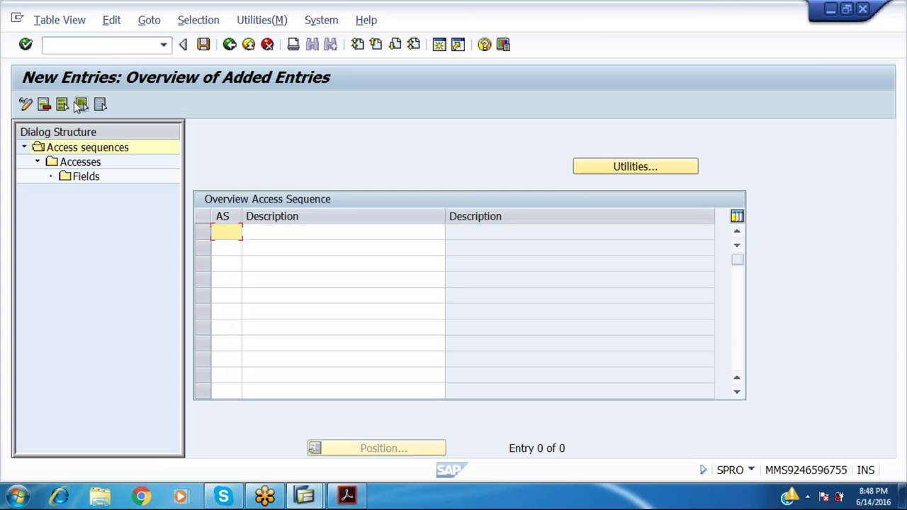
left_click(106, 145)
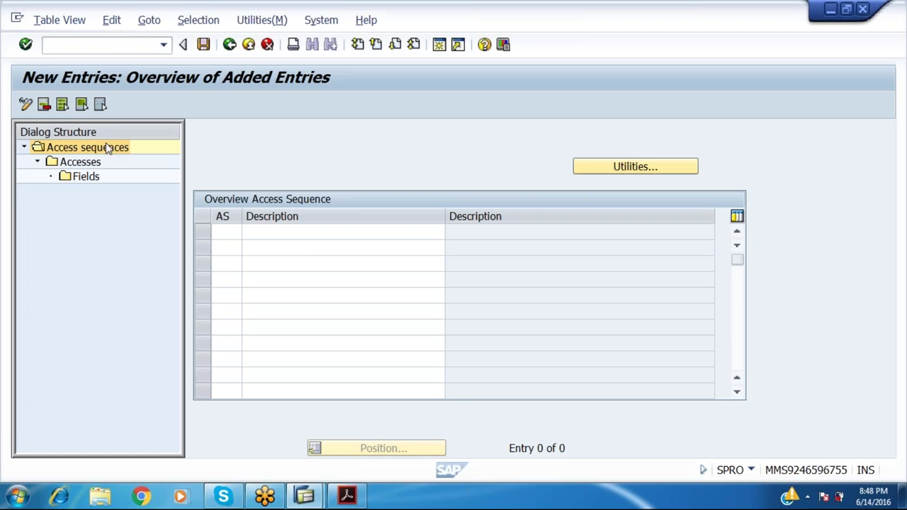
left_click(229, 44)
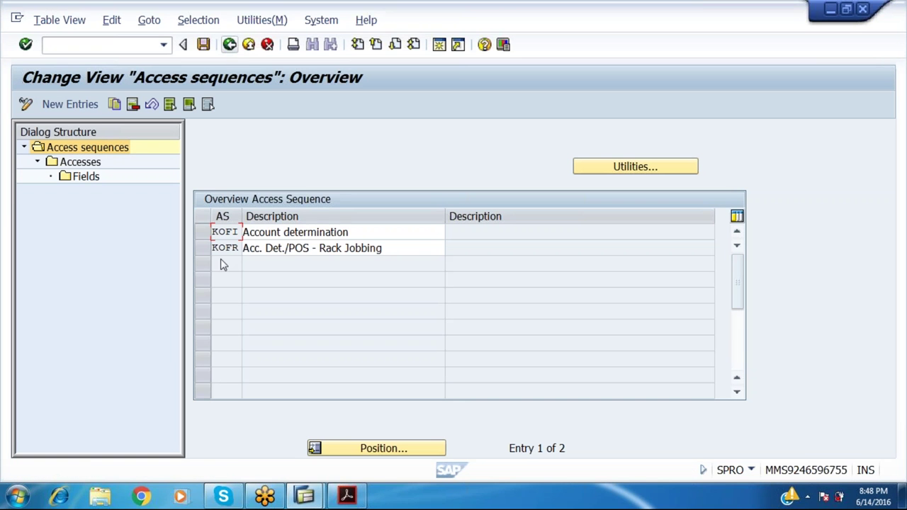
left_click(201, 233)
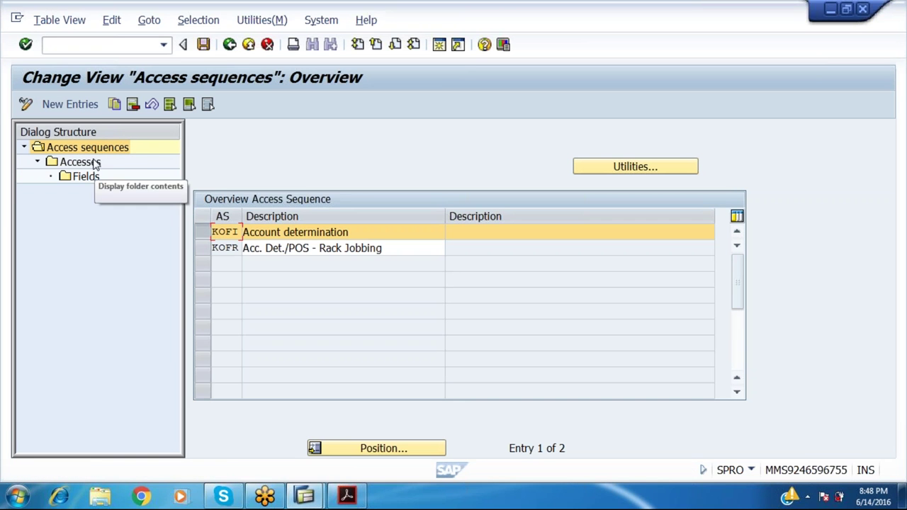
left_click(94, 162)
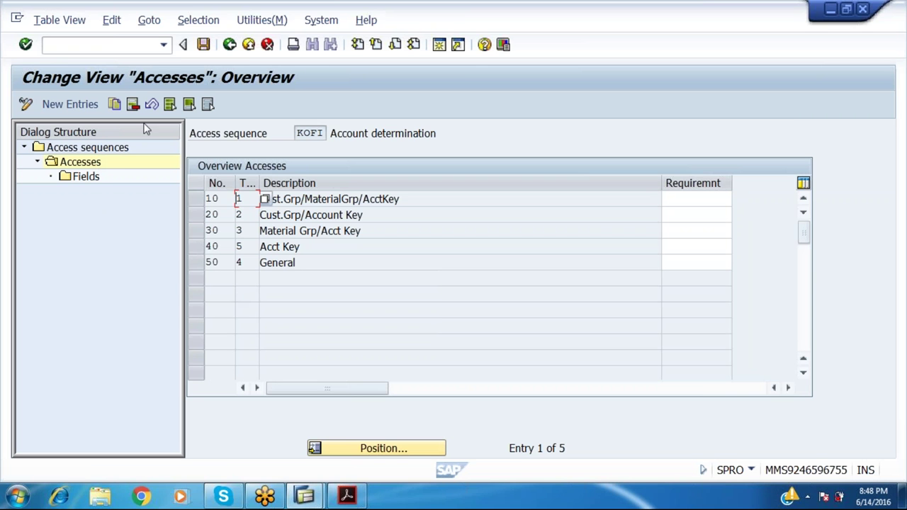
Add access number 79 with table 890 to access sequence KOFI and save it to the proposed workbench request
left_click(62, 104)
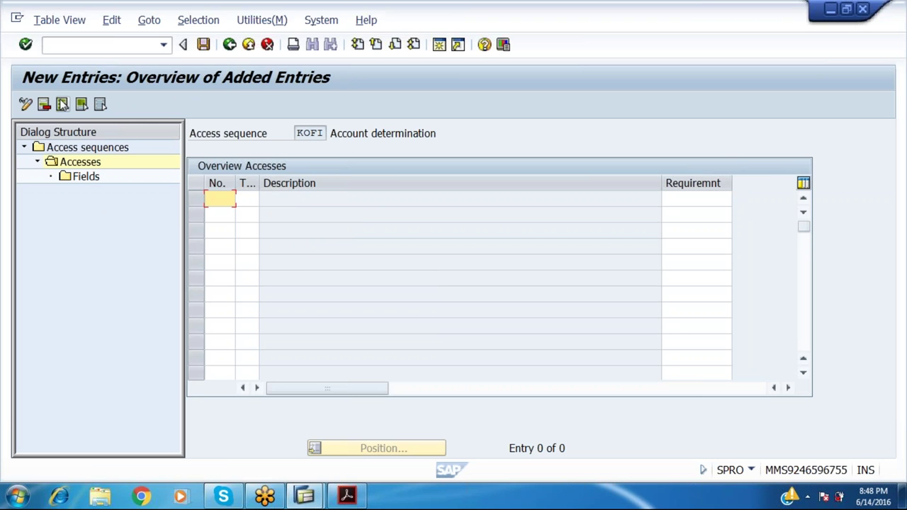
type("79")
key("Tab")
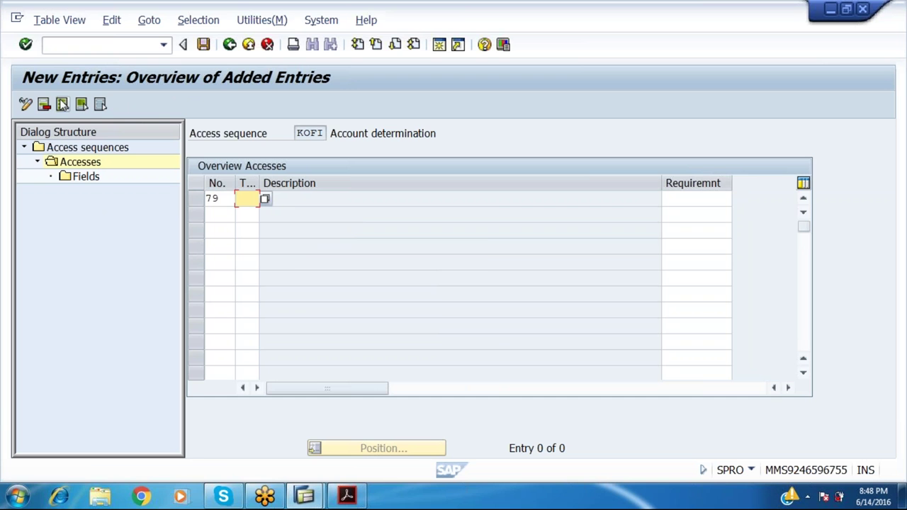
type("890")
key("Return")
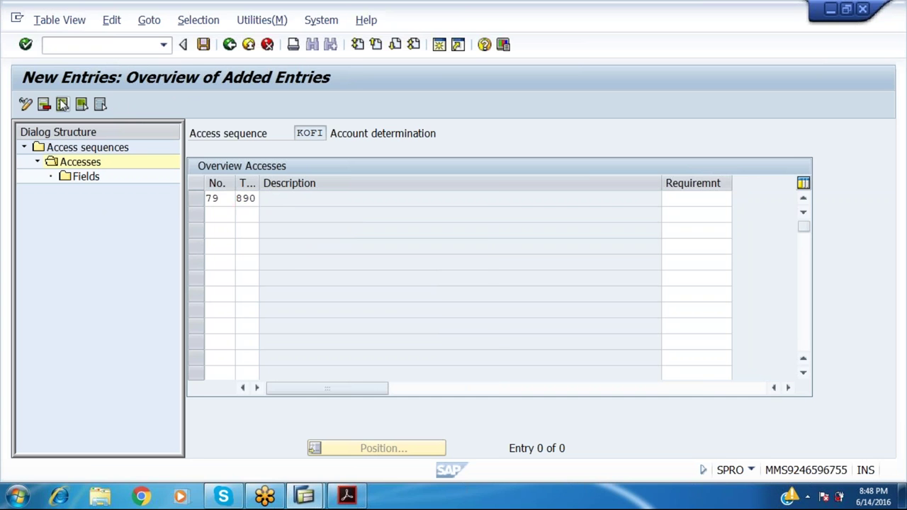
key("Return")
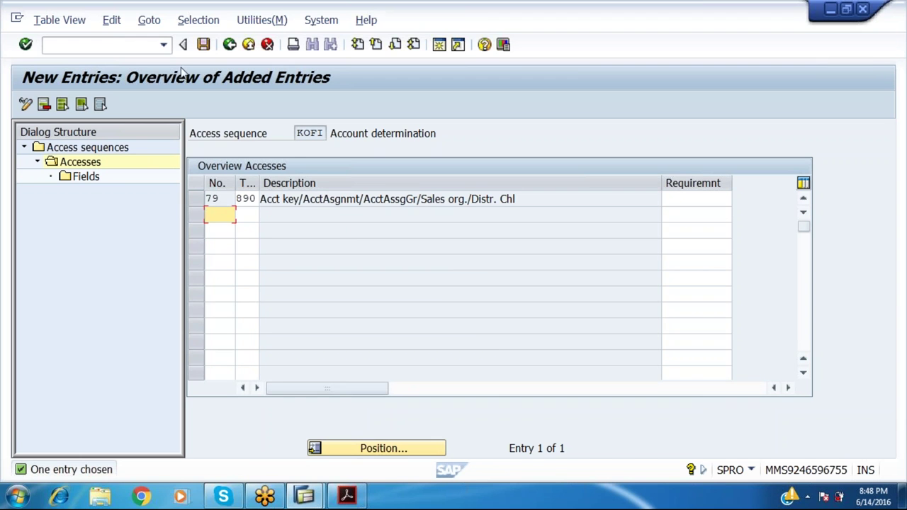
left_click(204, 44)
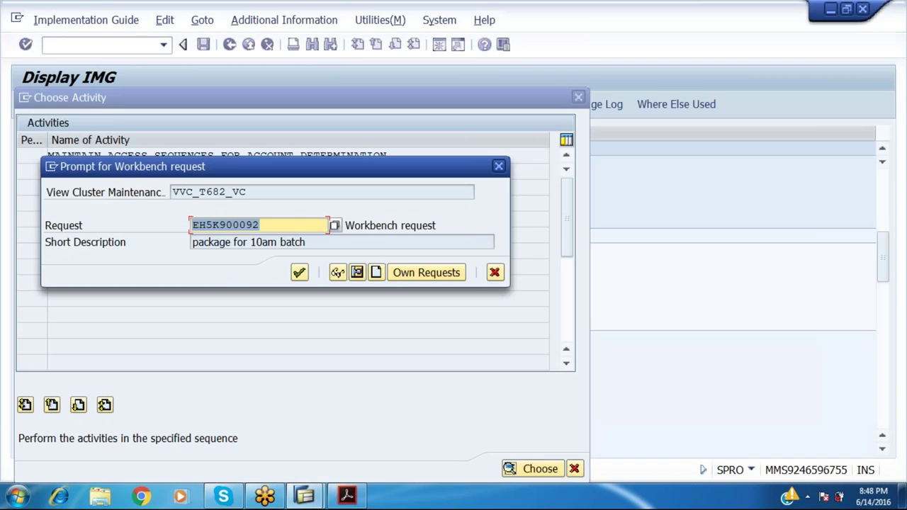
key("Return")
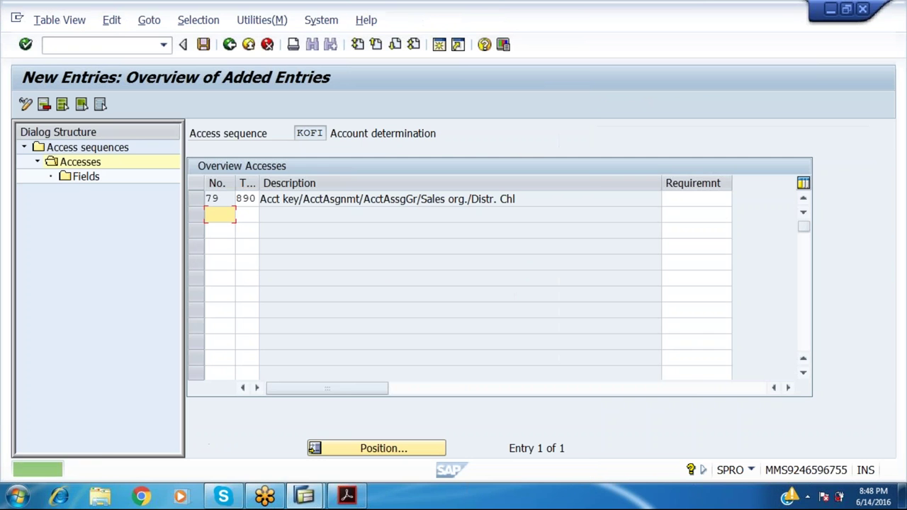
Open the field assignment of access 79, passing the missing assignment warning, and go back to the access sequences overview
left_click(199, 205)
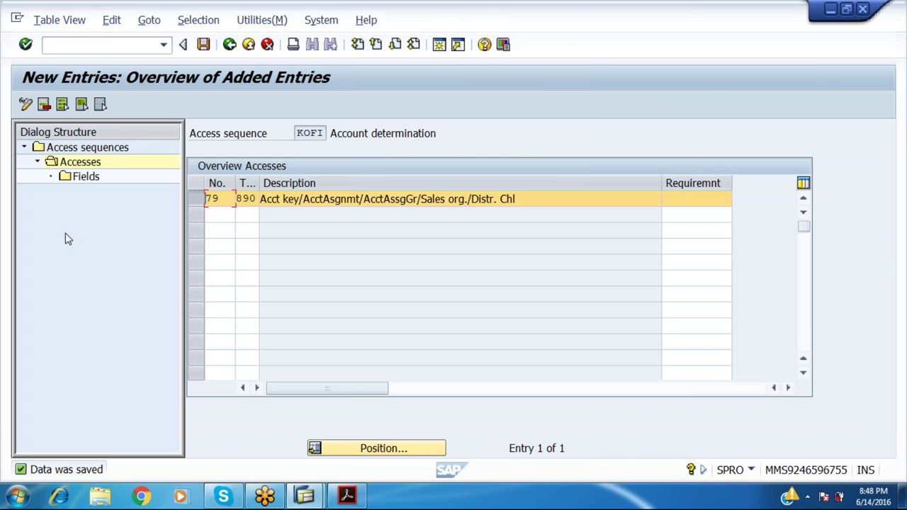
double_click(83, 179)
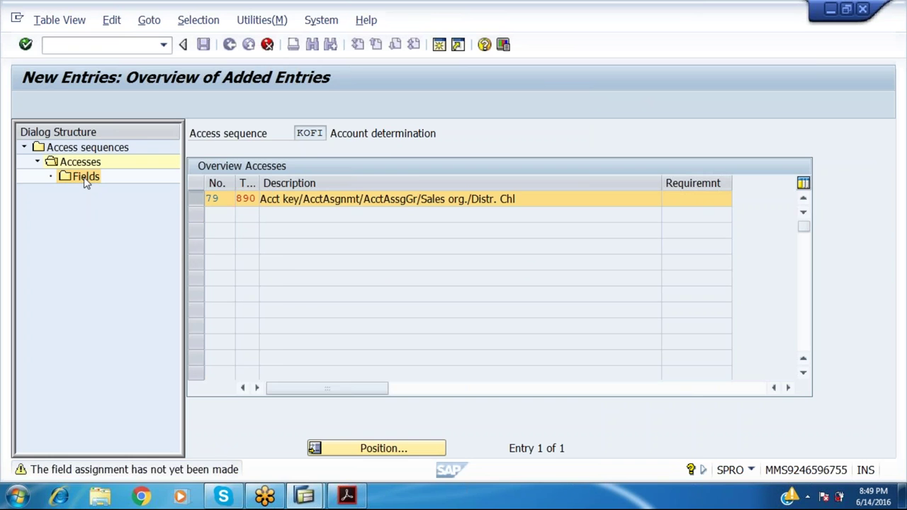
double_click(85, 177)
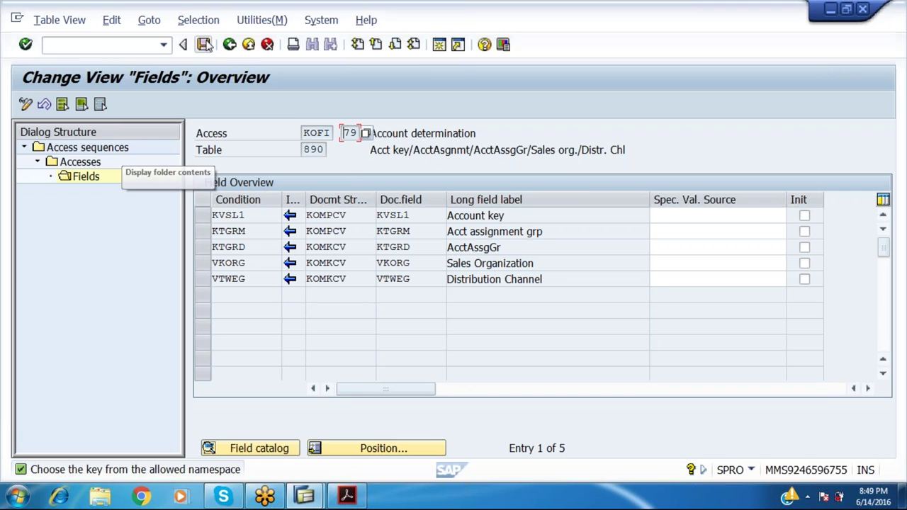
left_click(228, 49)
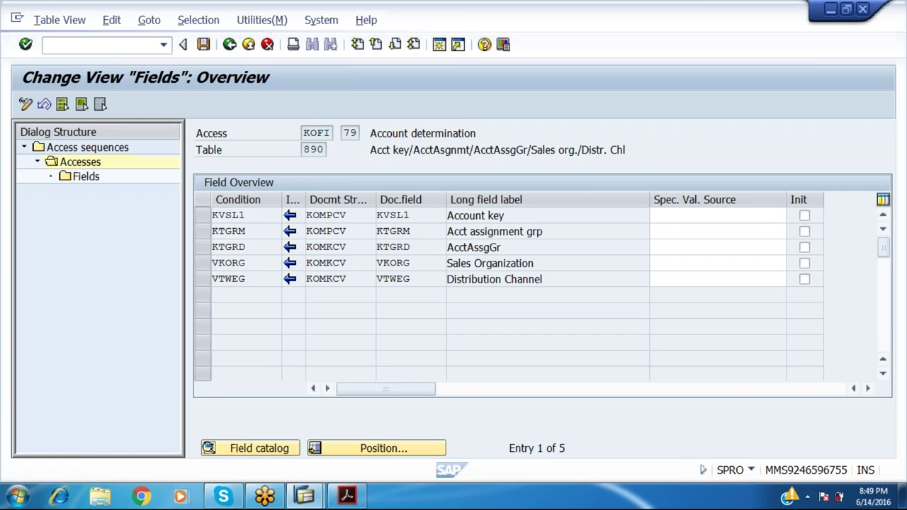
left_click(229, 46)
left_click(228, 44)
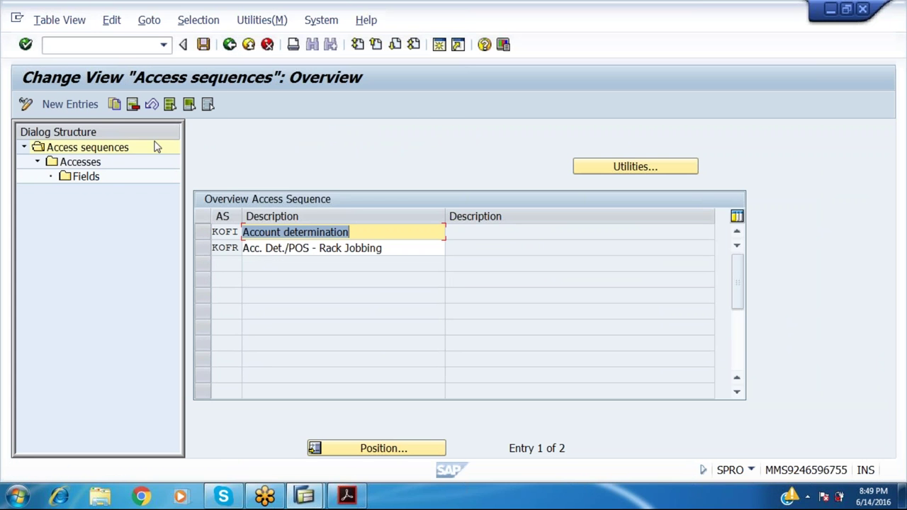
Switch to the lab guide in Adobe Acrobat Reader and read pages 7 to 9 on access fields and the determination procedure
left_click(348, 497)
scroll(348, 497, "down", 10)
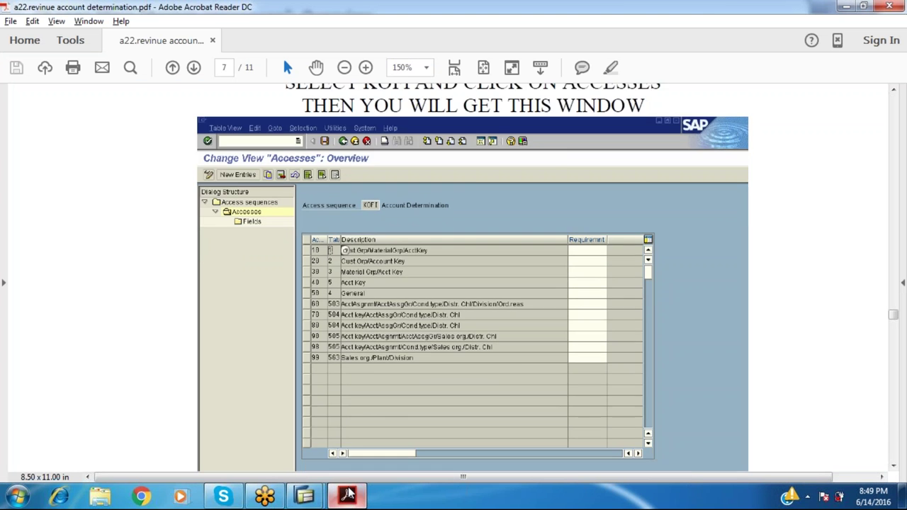
scroll(348, 494, "down", 5)
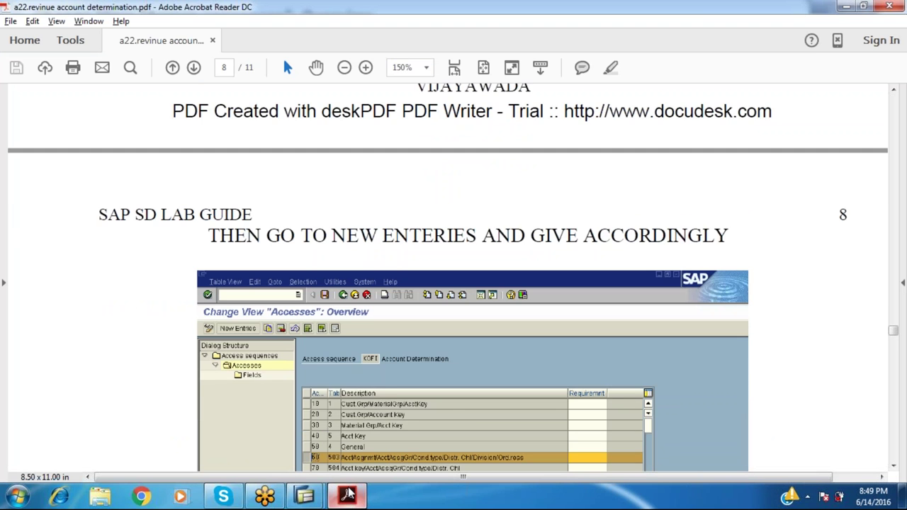
scroll(347, 494, "down", 5)
scroll(348, 494, "down", 10)
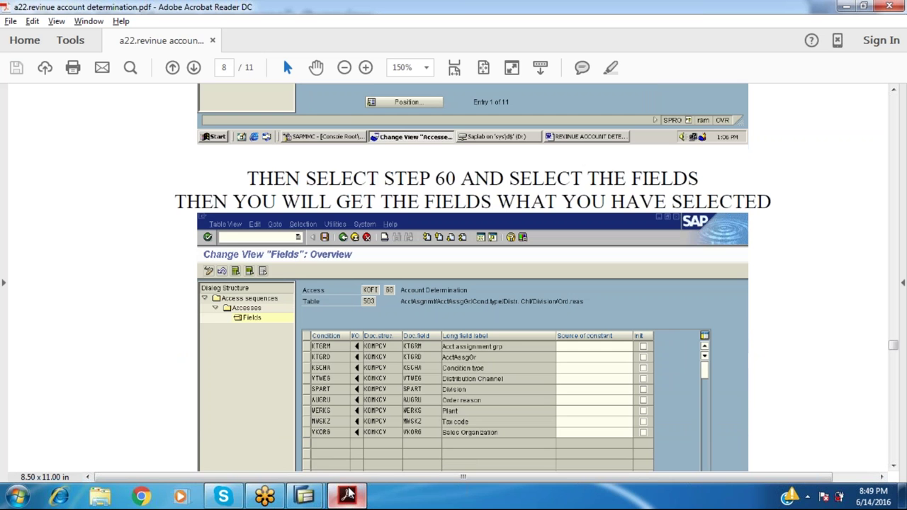
scroll(348, 494, "down", 6)
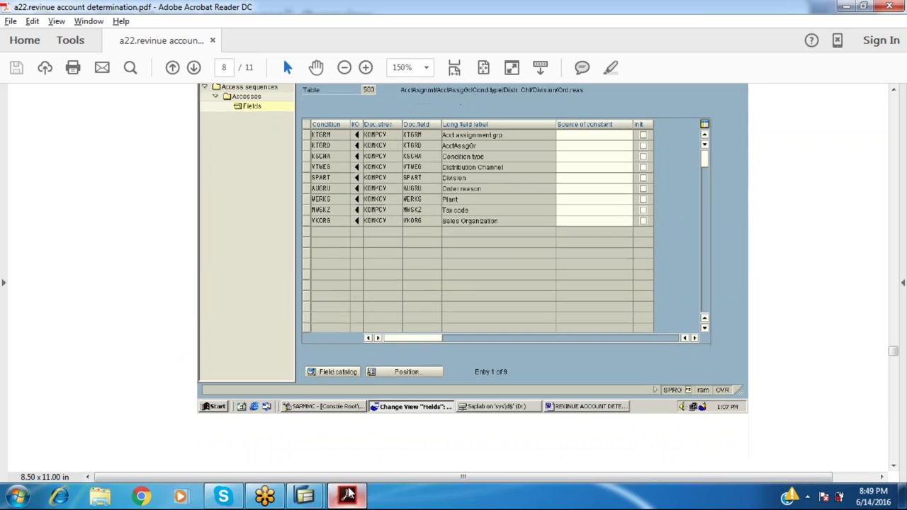
scroll(348, 494, "down", 8)
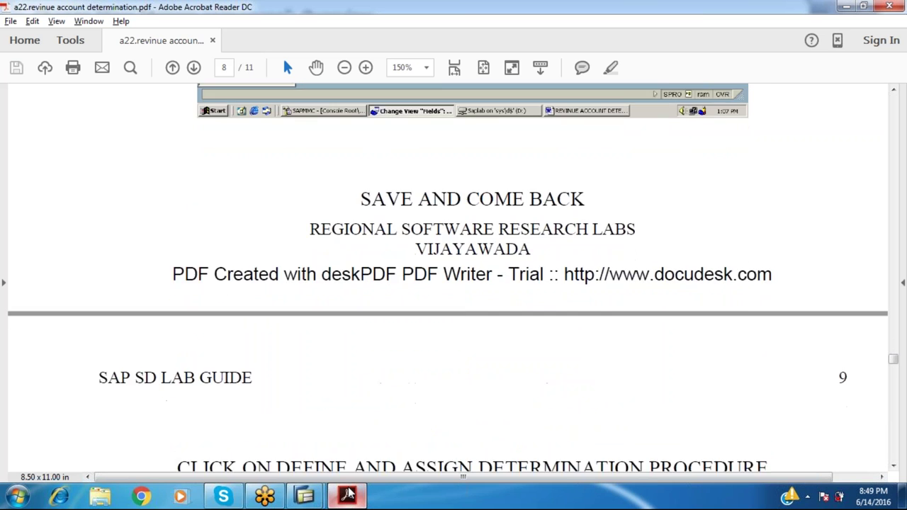
scroll(348, 494, "down", 8)
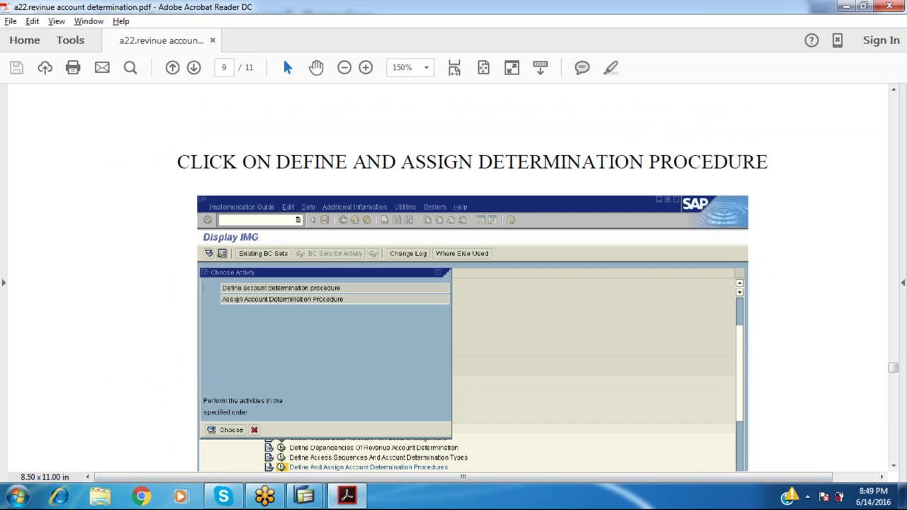
Return to the SAP access sequences window and open the accesses of sequence KOFI
mouse_move(305, 496)
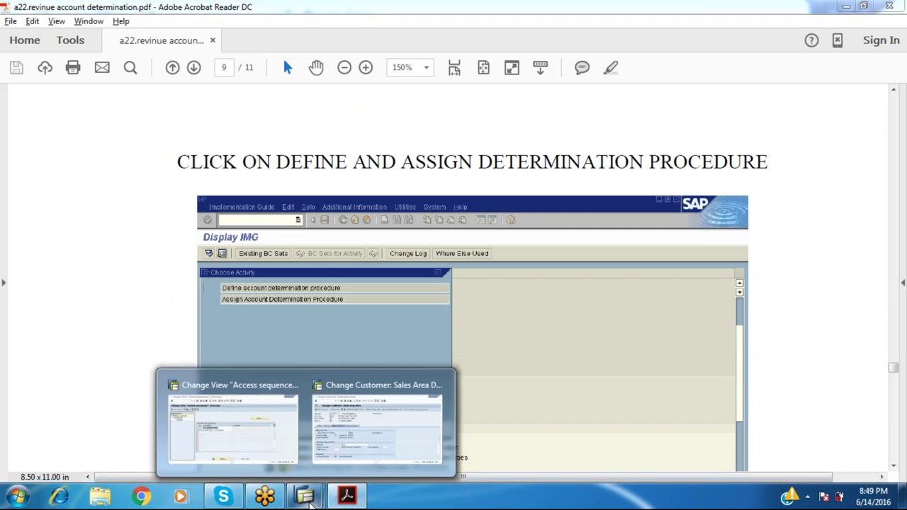
left_click(286, 451)
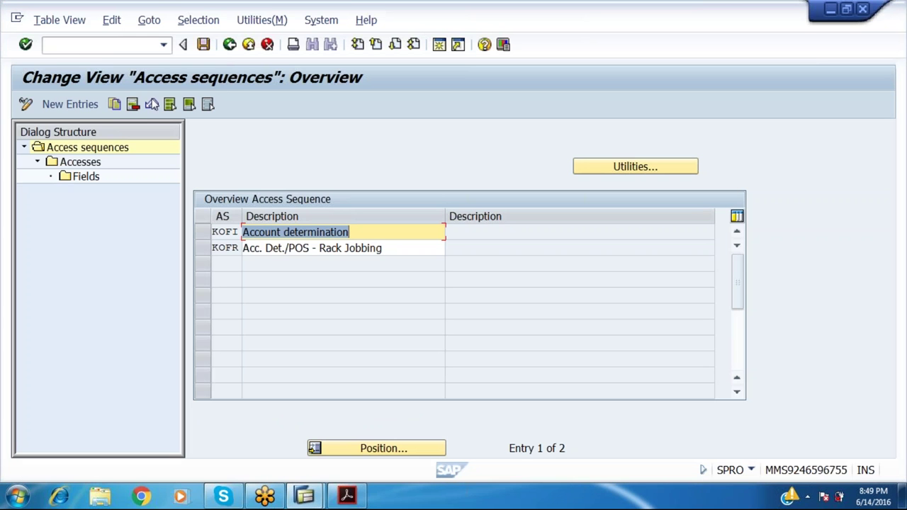
left_click(204, 235)
left_click(89, 163)
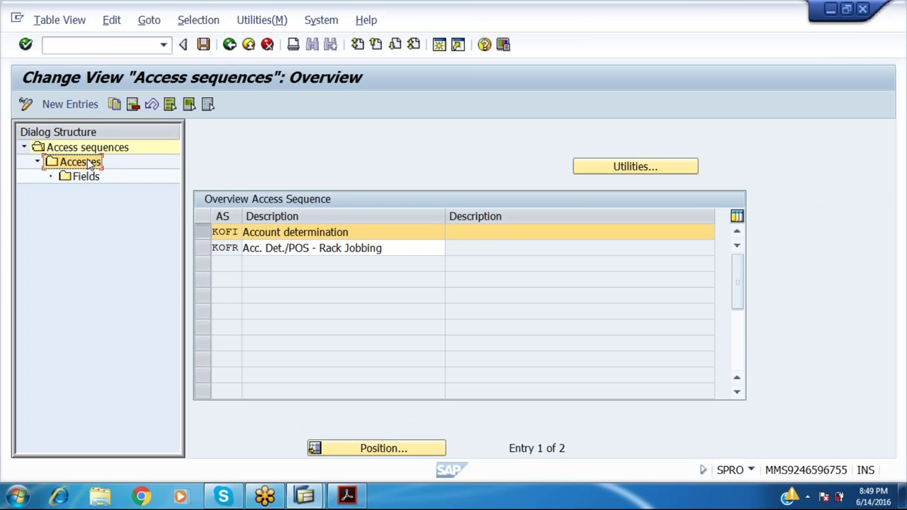
double_click(89, 163)
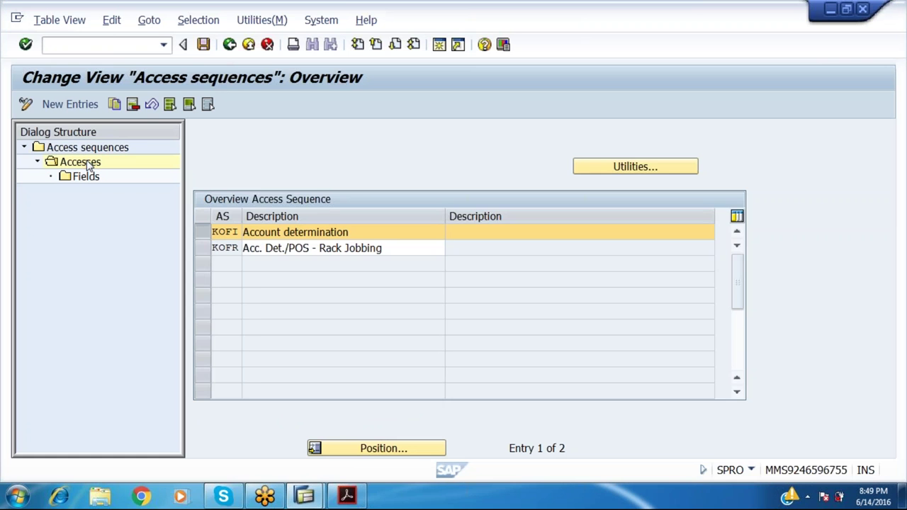
Try to delete access 79 with all its dependent entries from KOFI, then go back to the access sequences overview
left_click(197, 281)
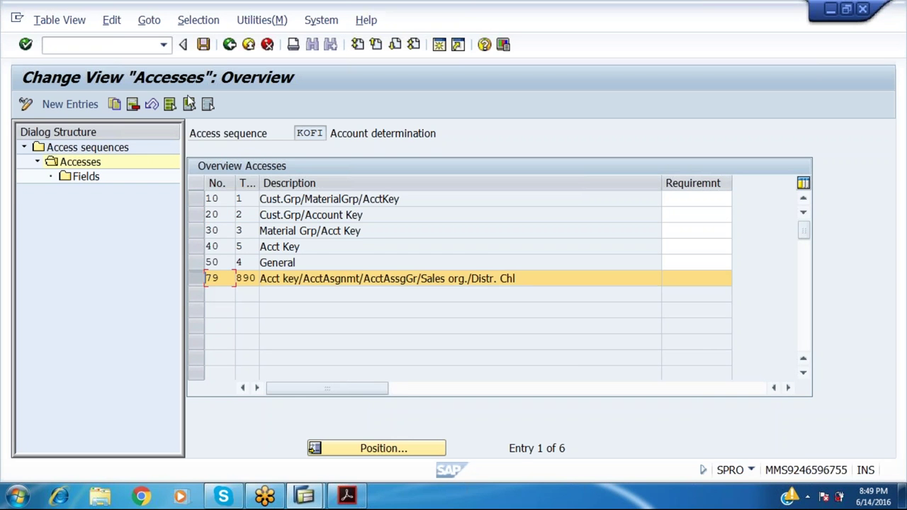
left_click(133, 104)
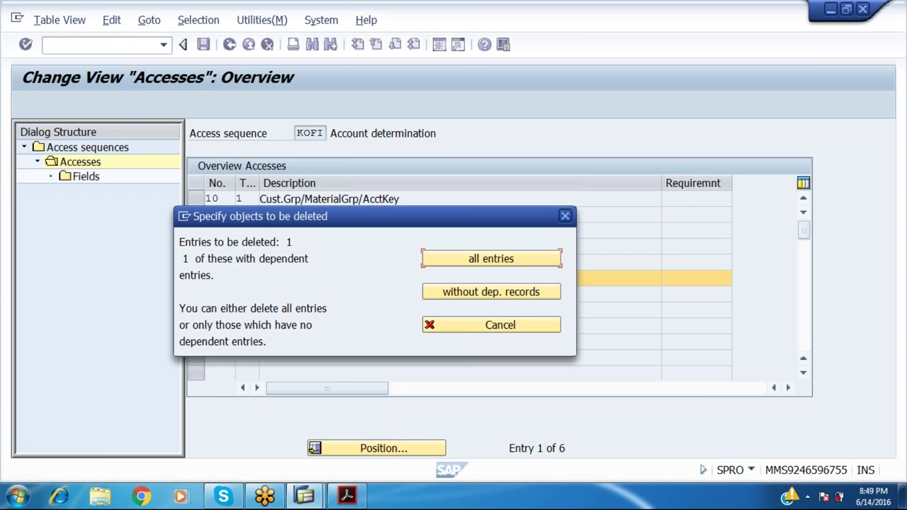
left_click(502, 270)
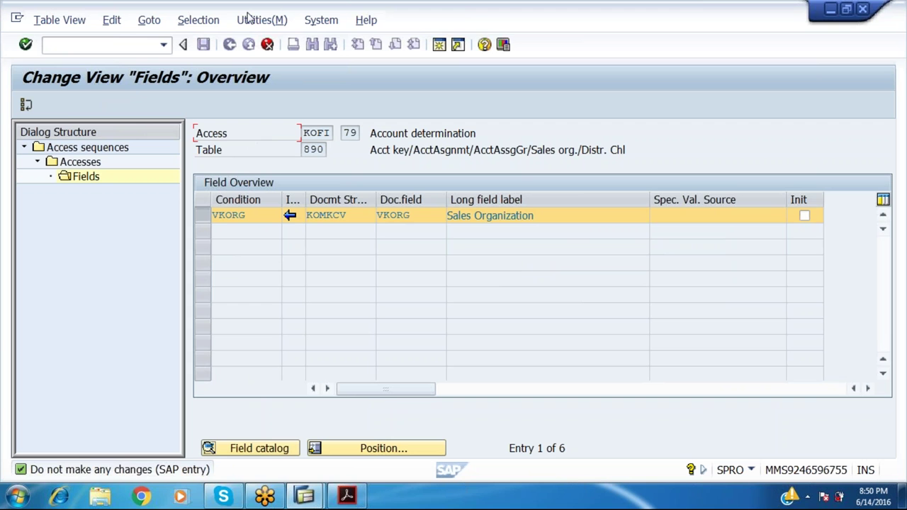
left_click(267, 44)
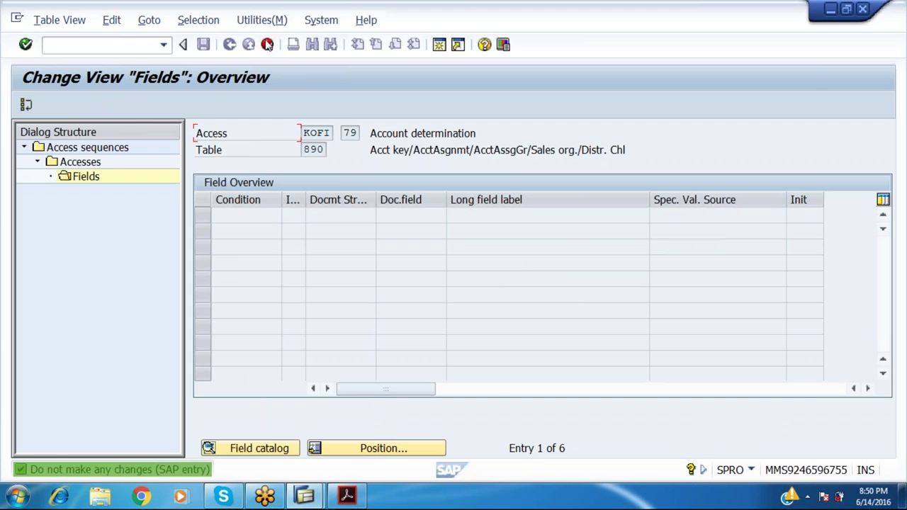
left_click(267, 43)
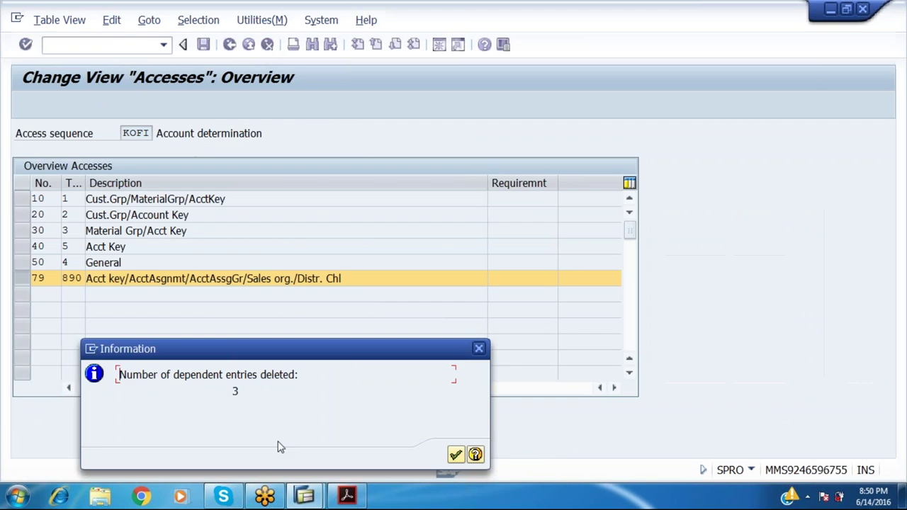
key("Return")
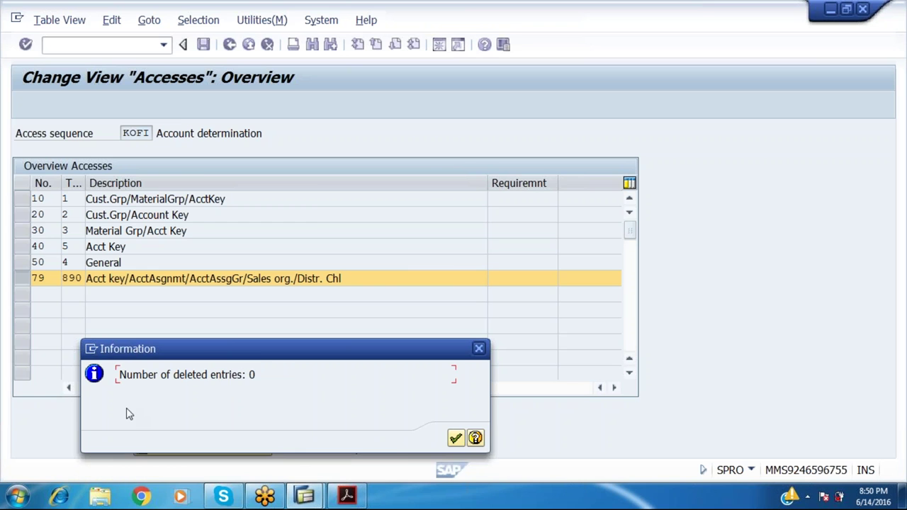
key("Return")
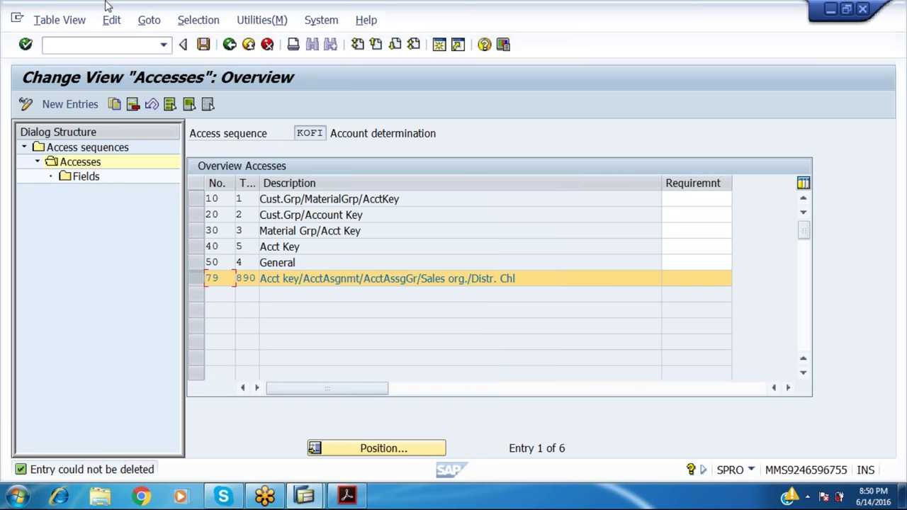
left_click(229, 44)
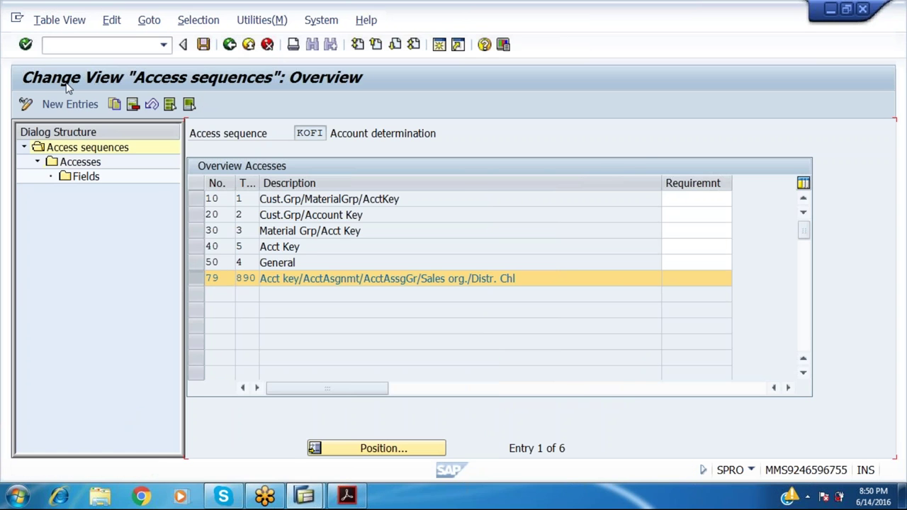
Create access sequence ABCD with the description "revenue" and save it, accepting the namespace warning
left_click(70, 104)
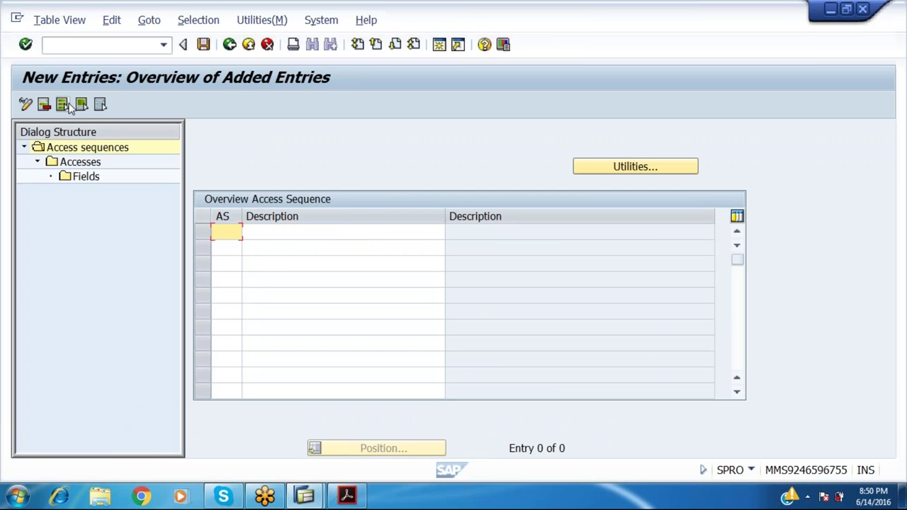
type("abcd")
key("Tab")
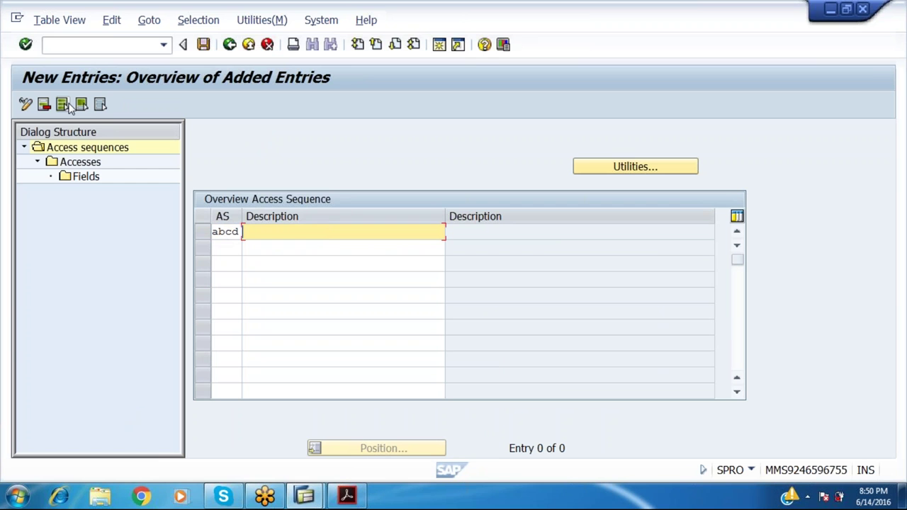
type("revenue")
left_click(204, 43)
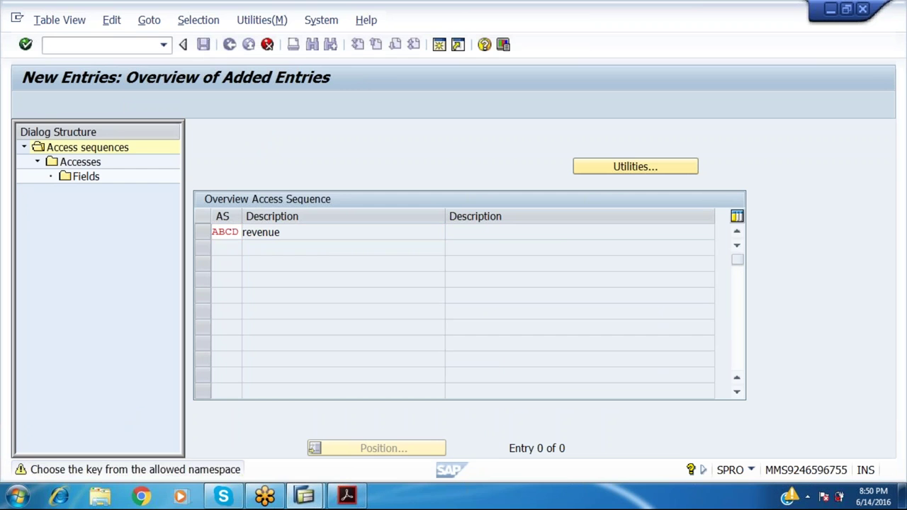
key("Return")
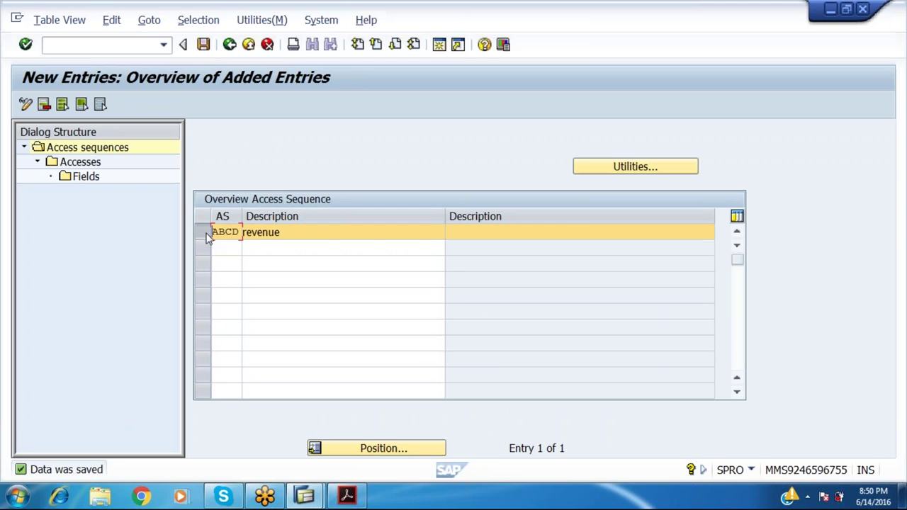
Add access 10 with condition table 890 to access sequence ABCD, accepting the local development class and namespace messages
double_click(79, 161)
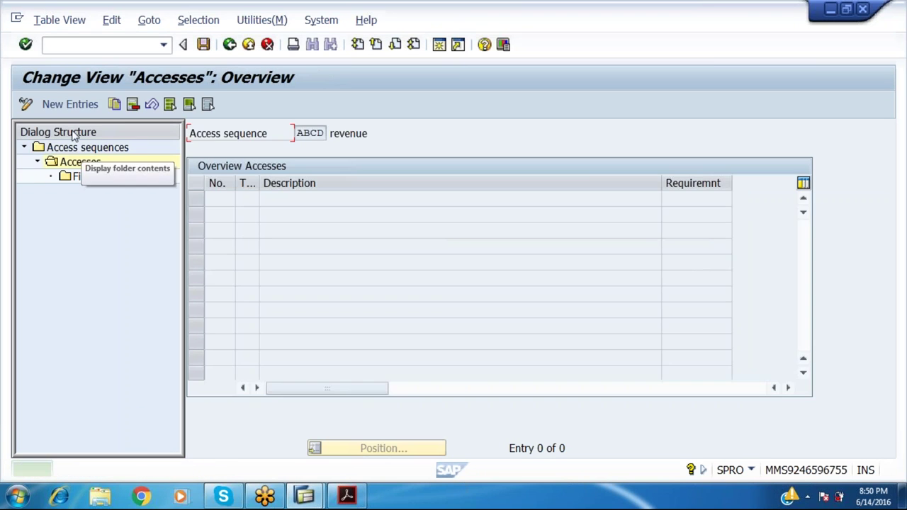
left_click(70, 105)
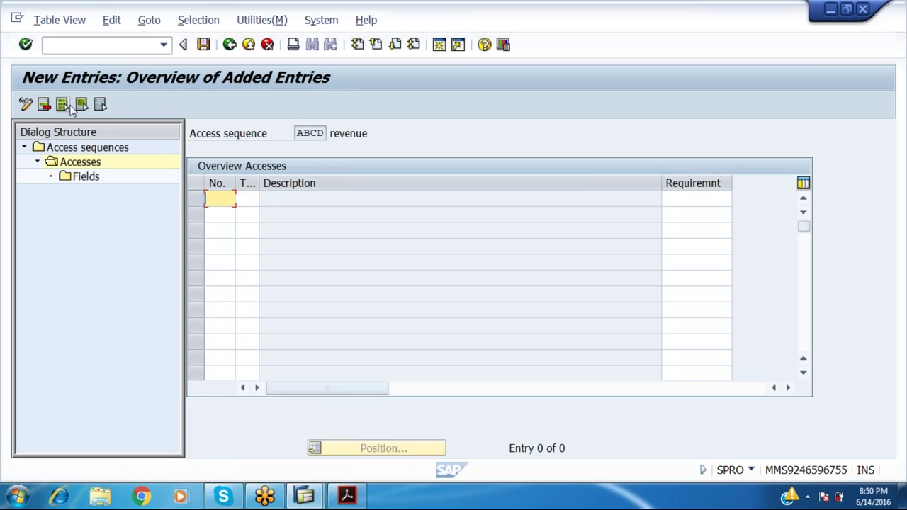
type("10")
key("Tab")
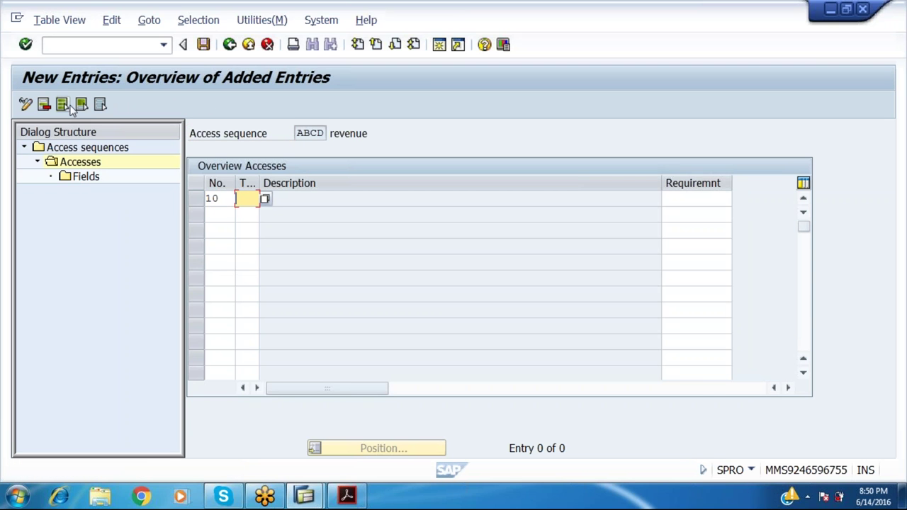
type("890")
key("Return")
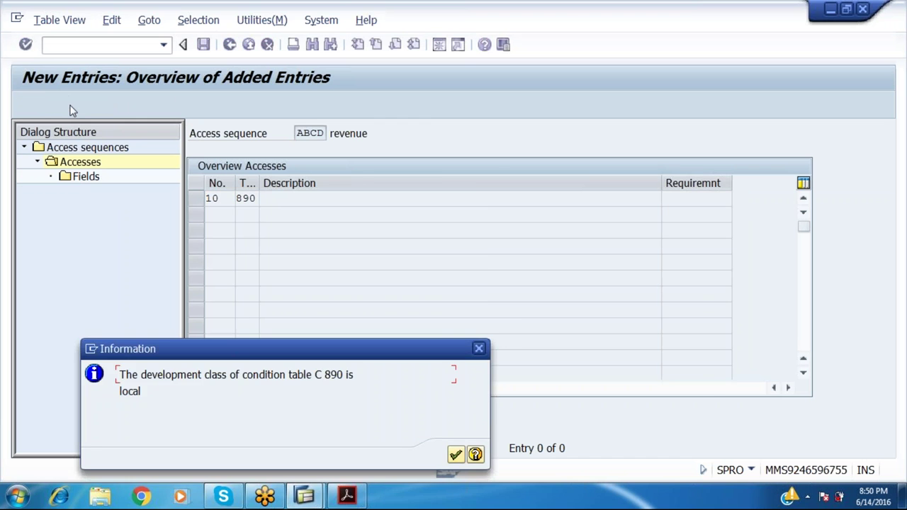
key("Return")
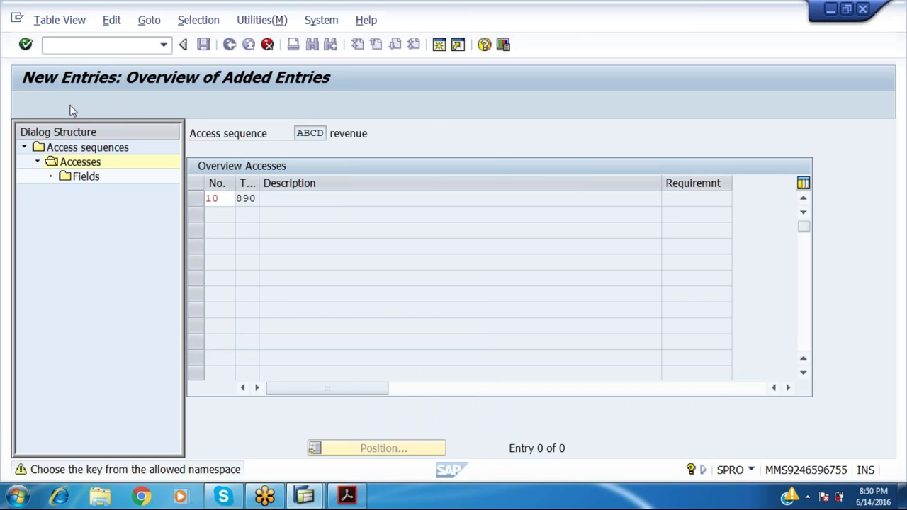
key("Return")
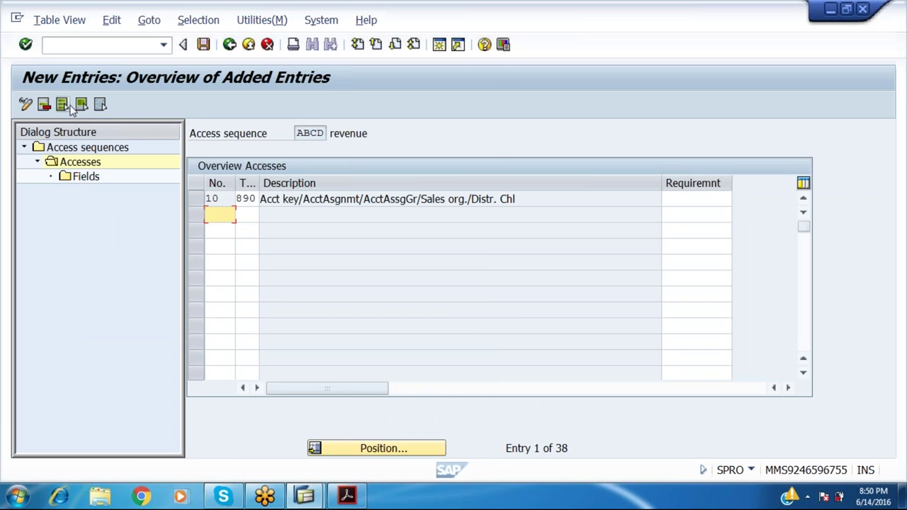
Open the field assignment of access 10 in sequence ABCD and save it
left_click(195, 201)
double_click(95, 180)
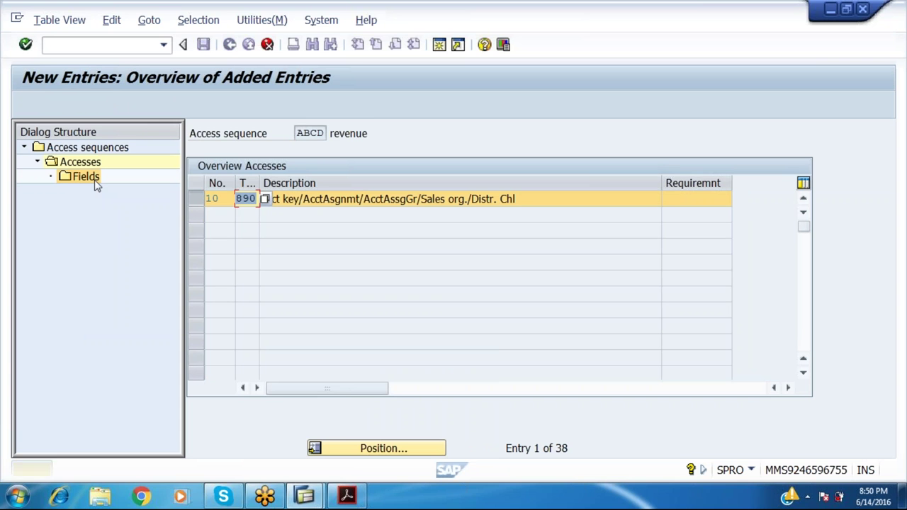
double_click(87, 177)
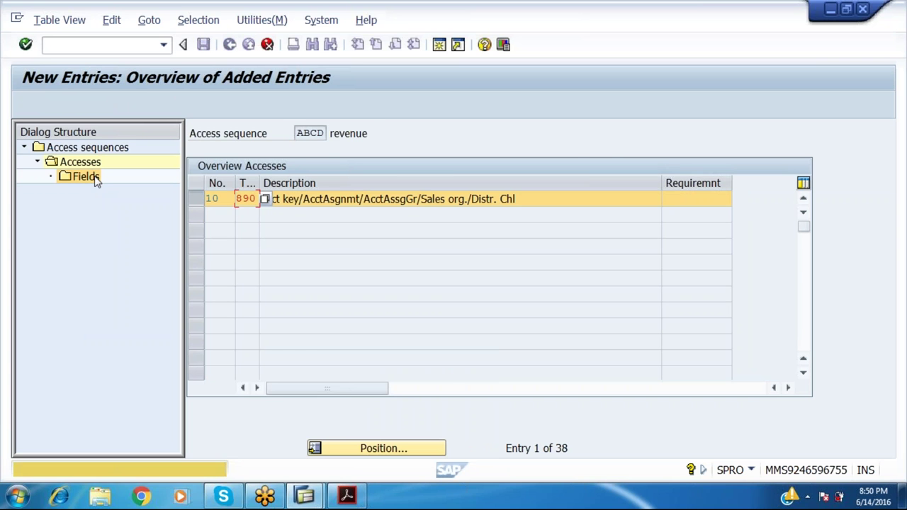
double_click(97, 181)
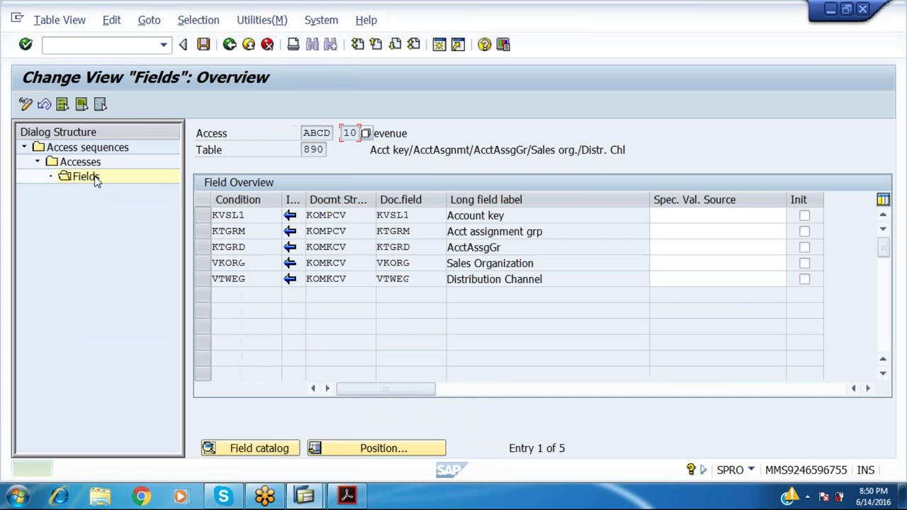
left_click(204, 44)
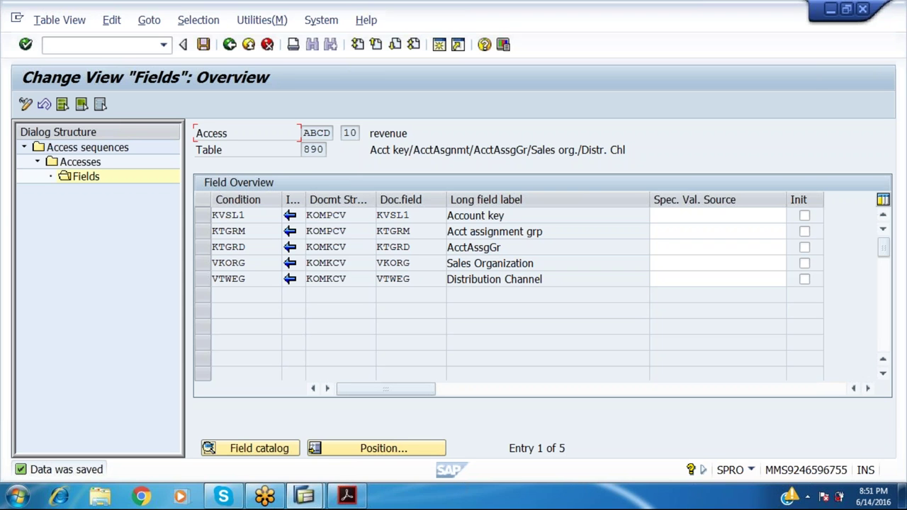
Leave access sequence maintenance, saving the changes, and return to the Implementation Guide structure
left_click(230, 44)
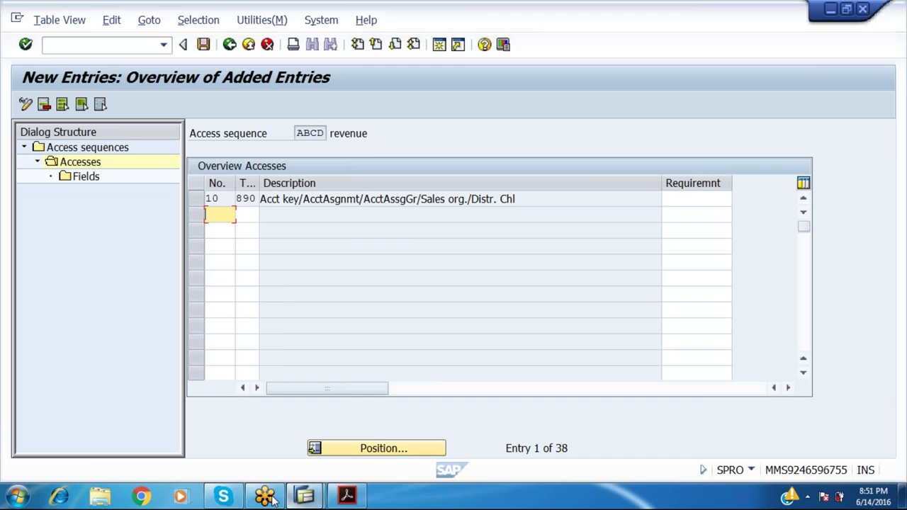
left_click(230, 44)
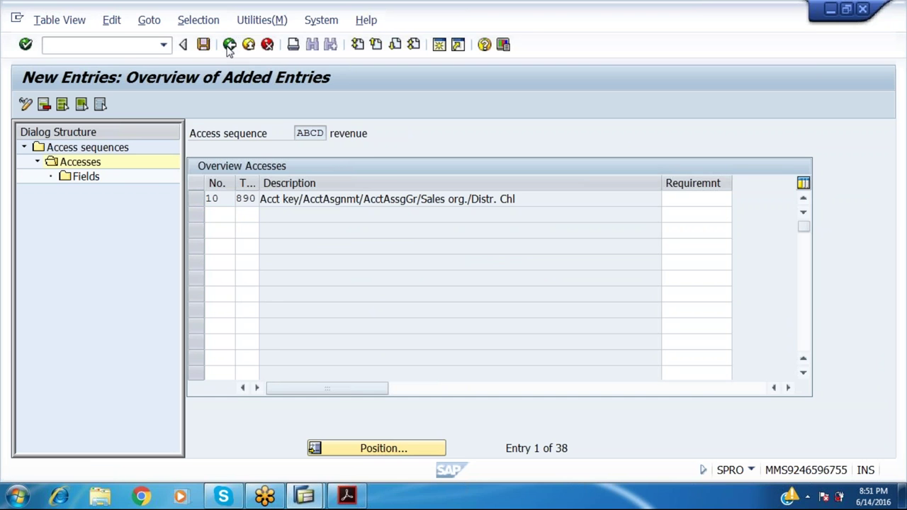
left_click(230, 44)
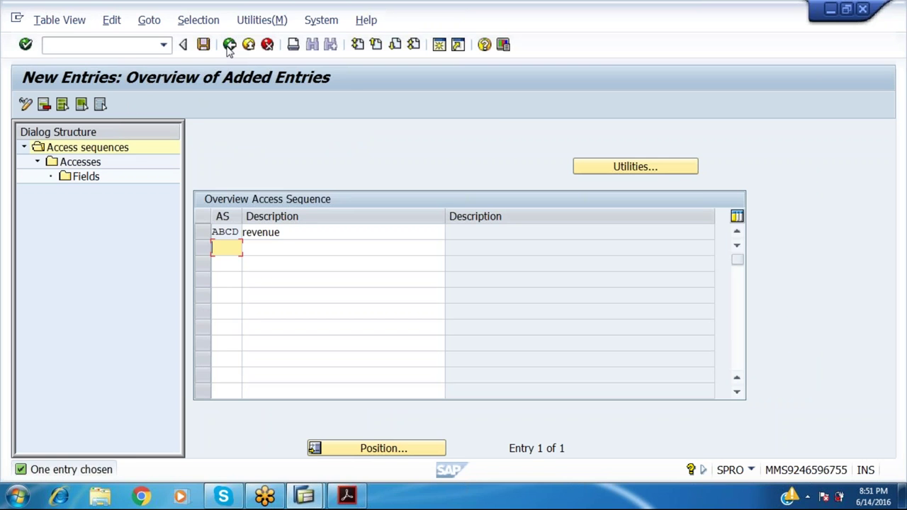
left_click(230, 45)
left_click(229, 45)
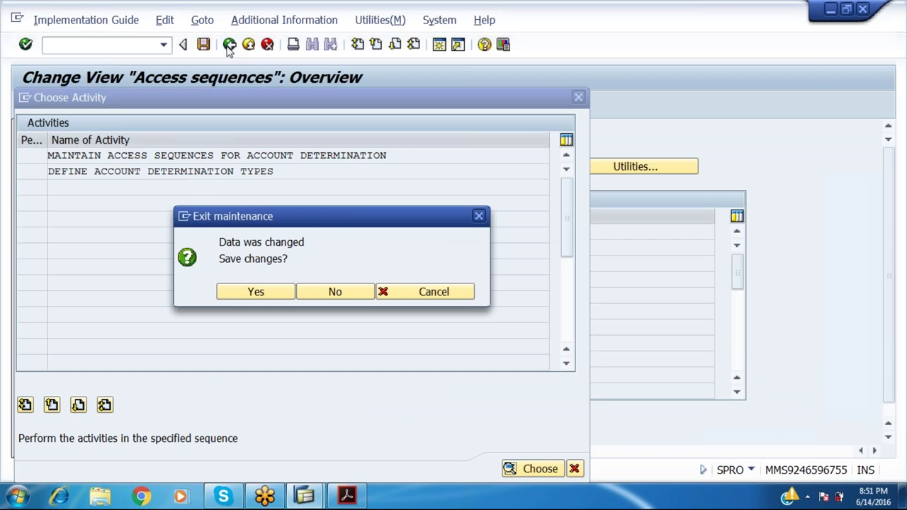
left_click(278, 296)
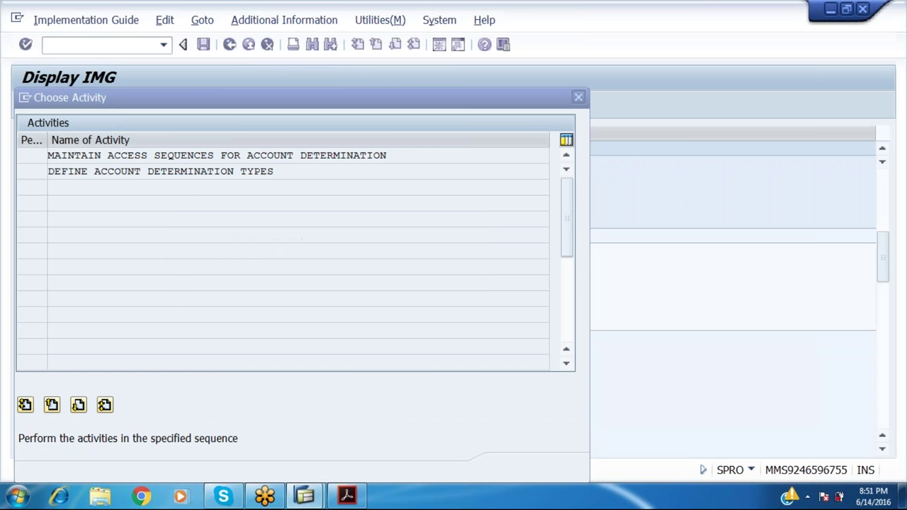
key("Escape")
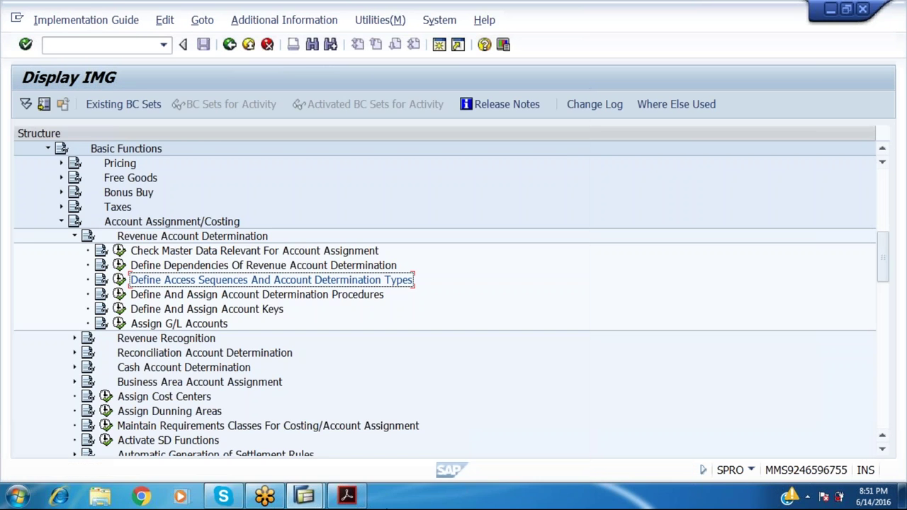
Check page 9 of the lab guide in Adobe Acrobat Reader for the determination procedure activity and return to SAP
left_click(346, 494)
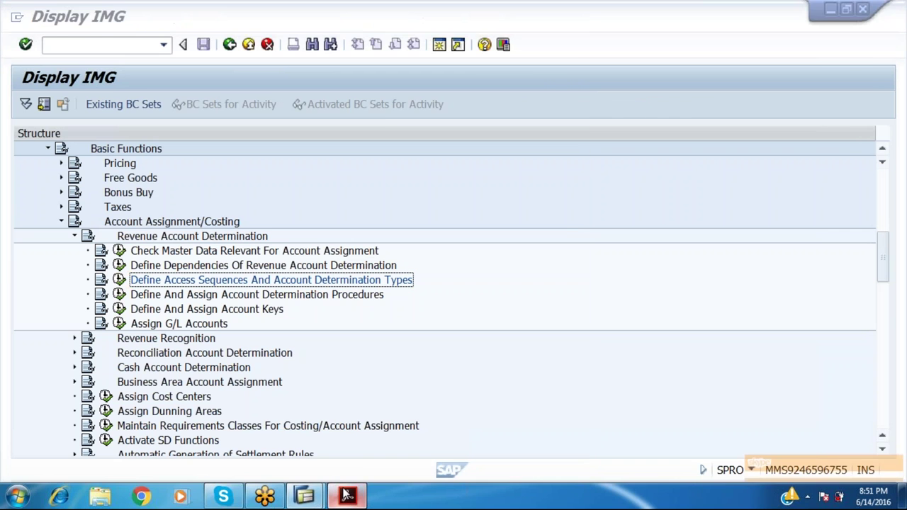
scroll(346, 495, "down", 3)
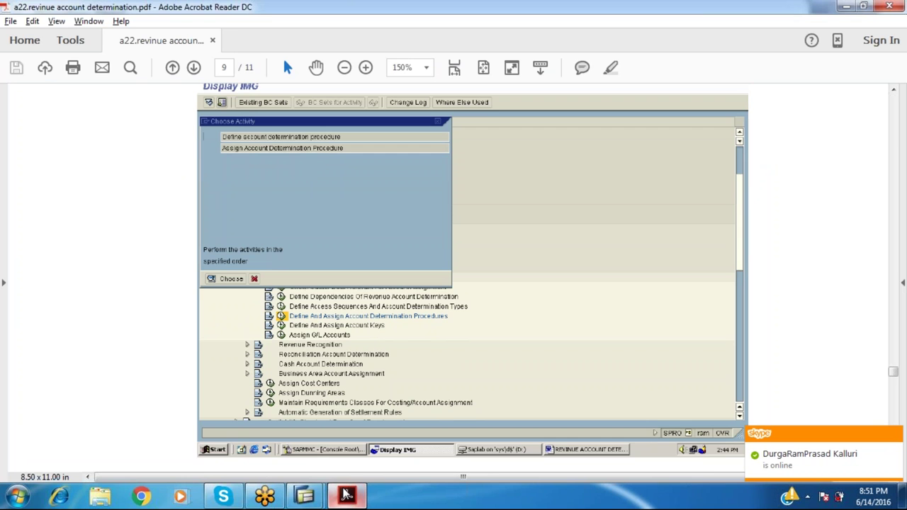
left_click(347, 494)
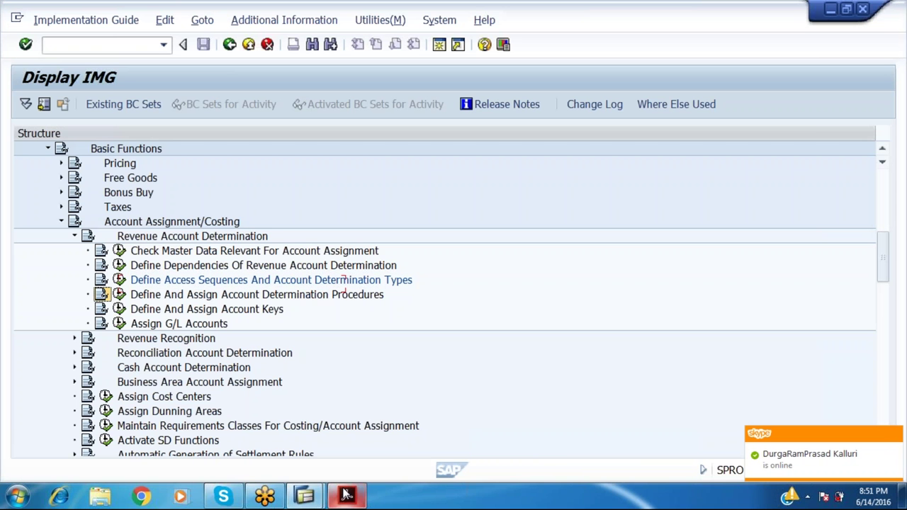
Open the Define account determination procedure activity and start a new procedure entry
key("Return")
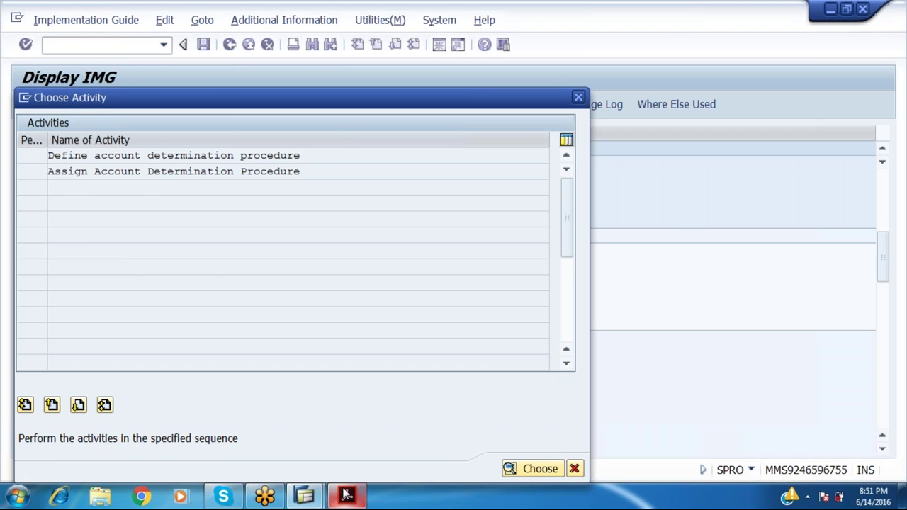
key("Return")
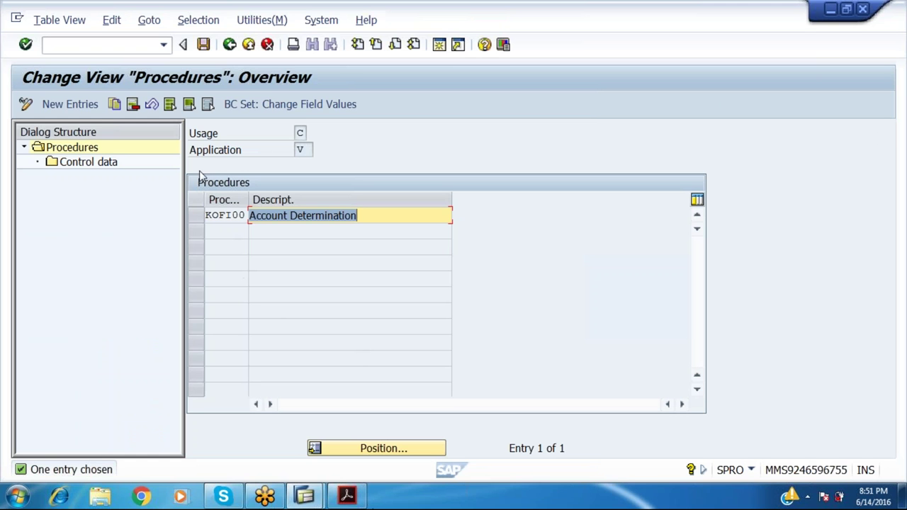
left_click(71, 104)
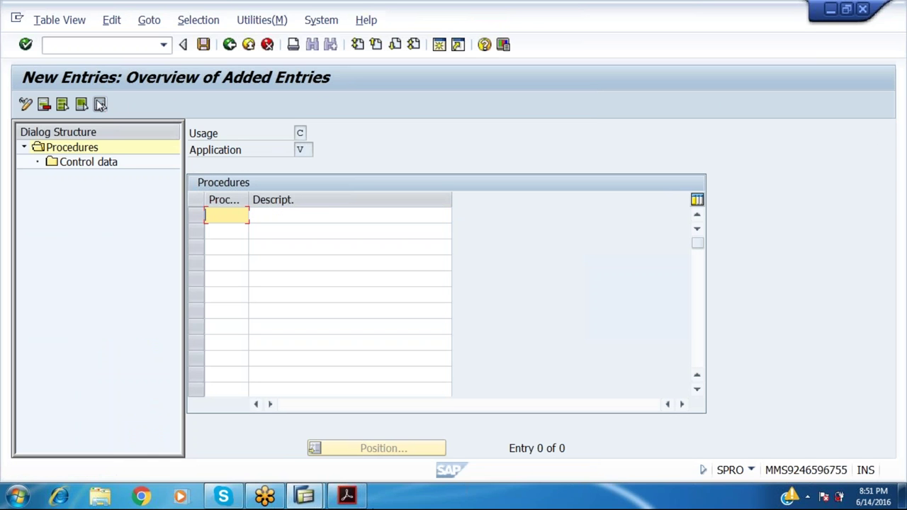
type("abcd")
key("BackSpace")
key("BackSpace")
key("BackSpace")
key("BackSpace")
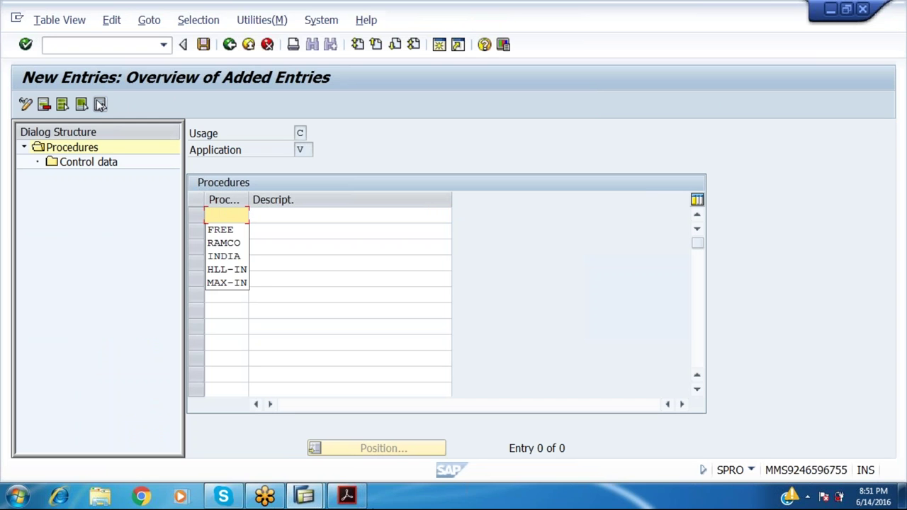
type("d")
key("BackSpace")
Enter account determination procedure DEFG with the description "revenue" and save it under the proposed customizing request
type("d")
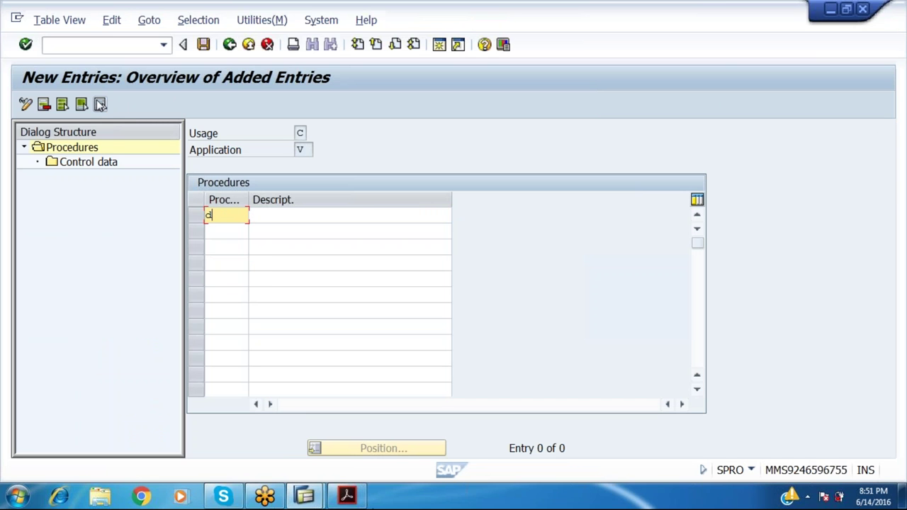
type("efg")
key("Tab")
type("re")
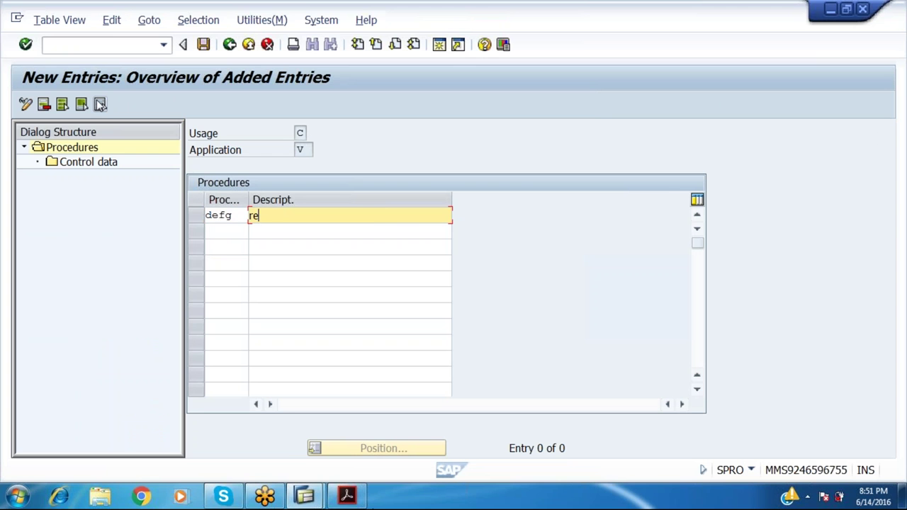
type("venue")
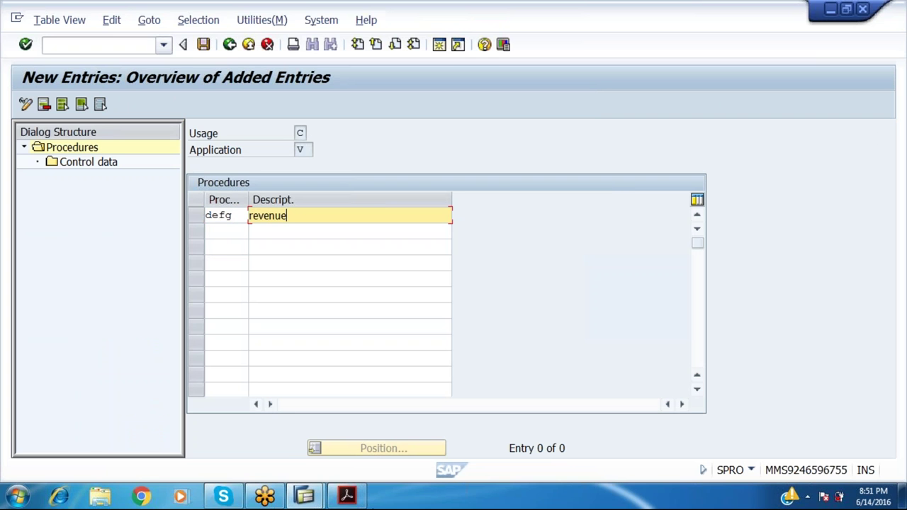
left_click(204, 44)
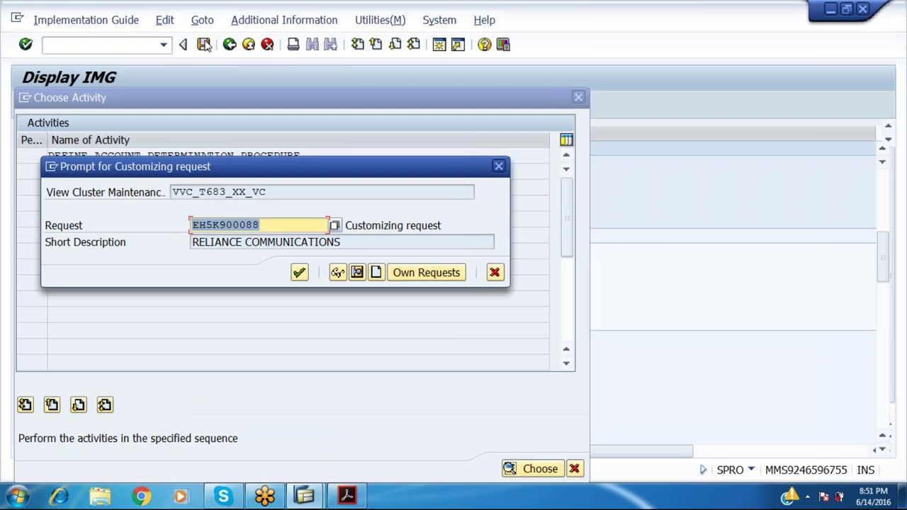
key("Return")
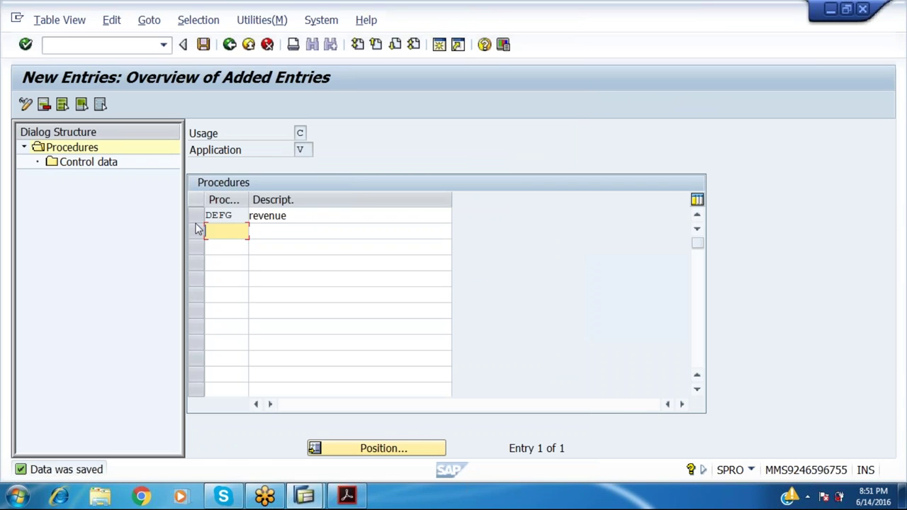
Open the control data of procedure DEFG and try a new entry with step 10 and condition type ABCD
left_click(192, 221)
double_click(112, 162)
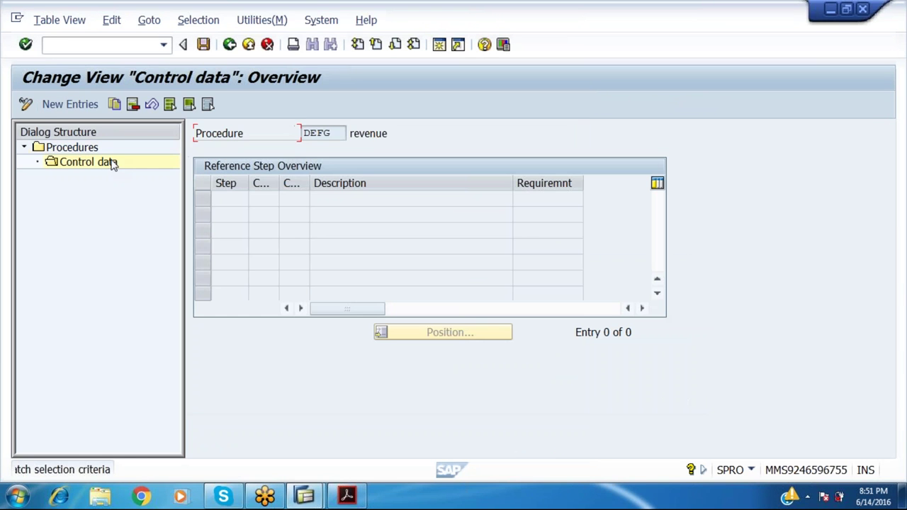
left_click(88, 105)
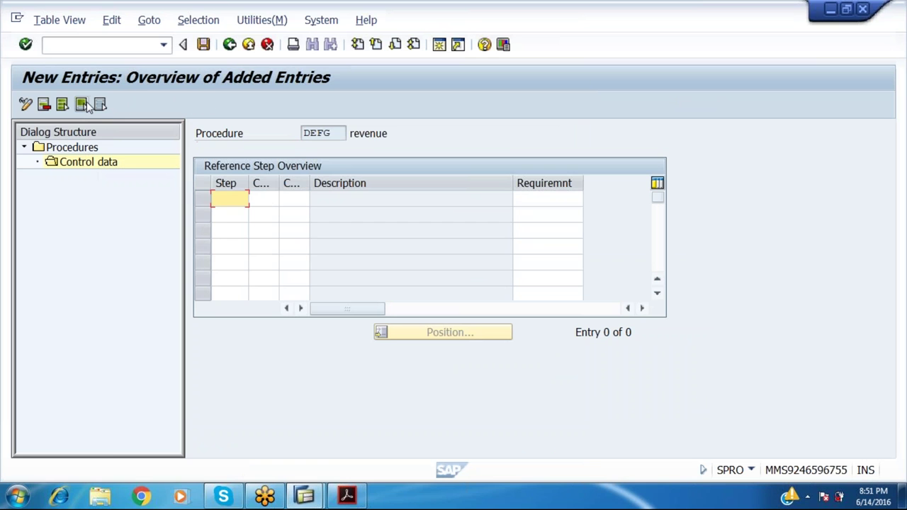
type("10")
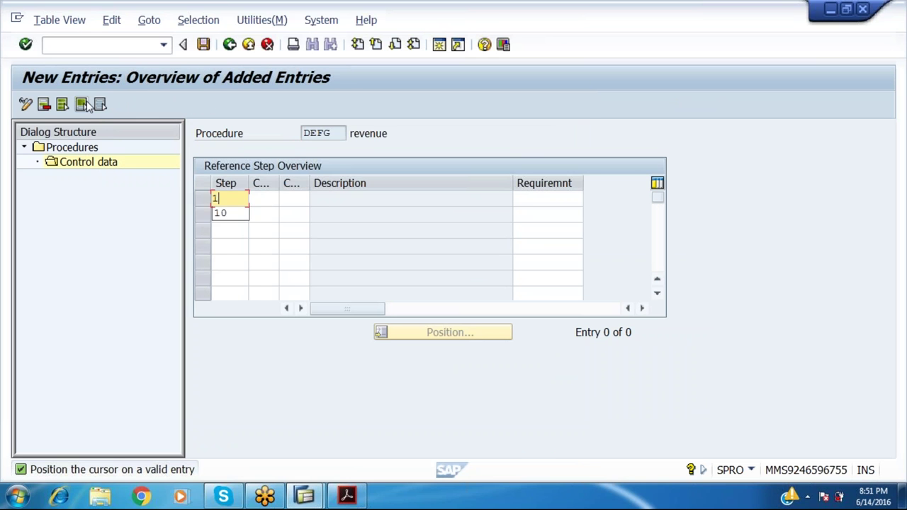
key("Tab")
key("Tab")
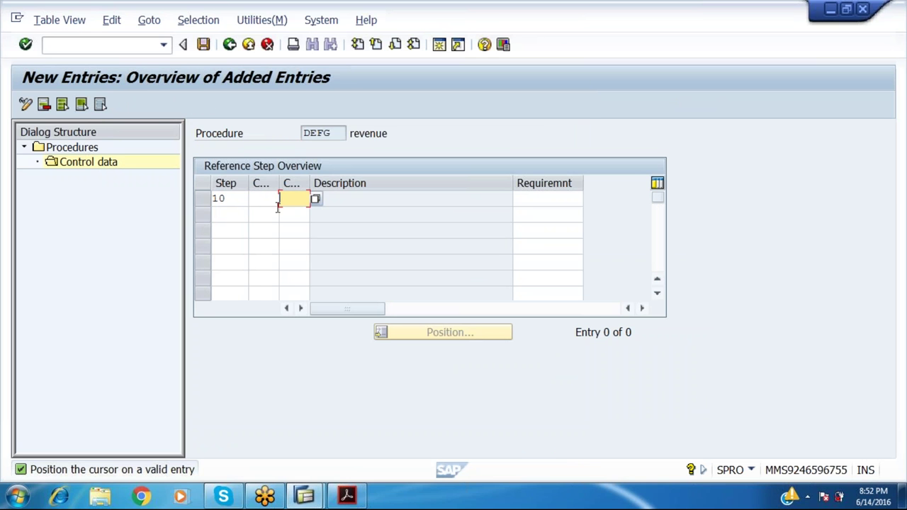
type("abcd")
key("Return")
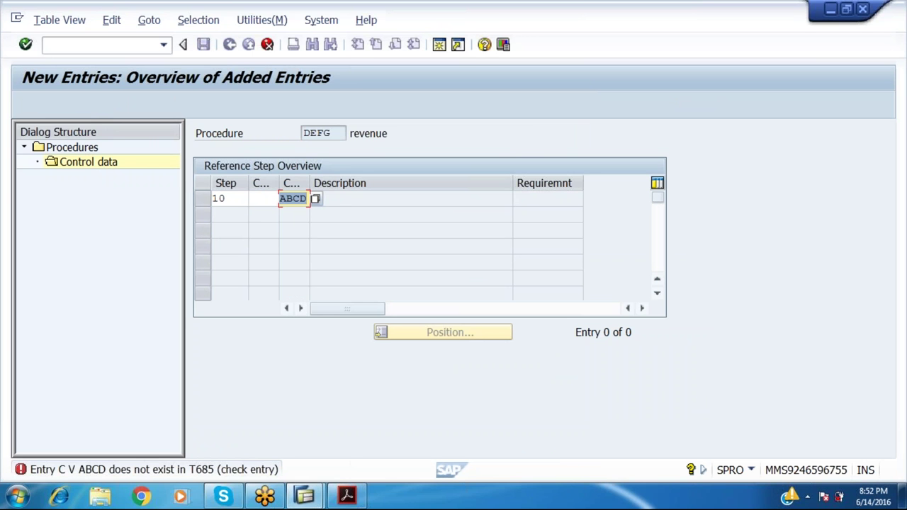
Replace the condition type of step 10 with KOFI from the value list and save the control data
left_click(316, 200)
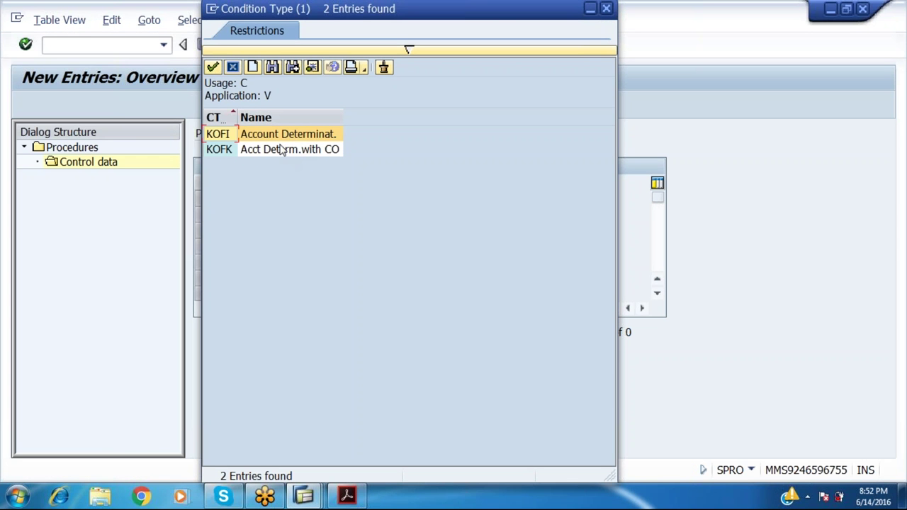
double_click(278, 139)
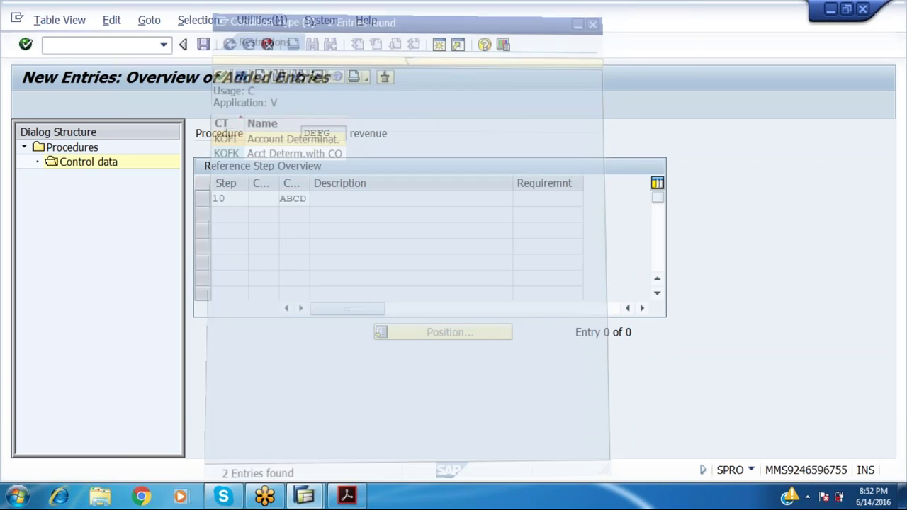
key("Return")
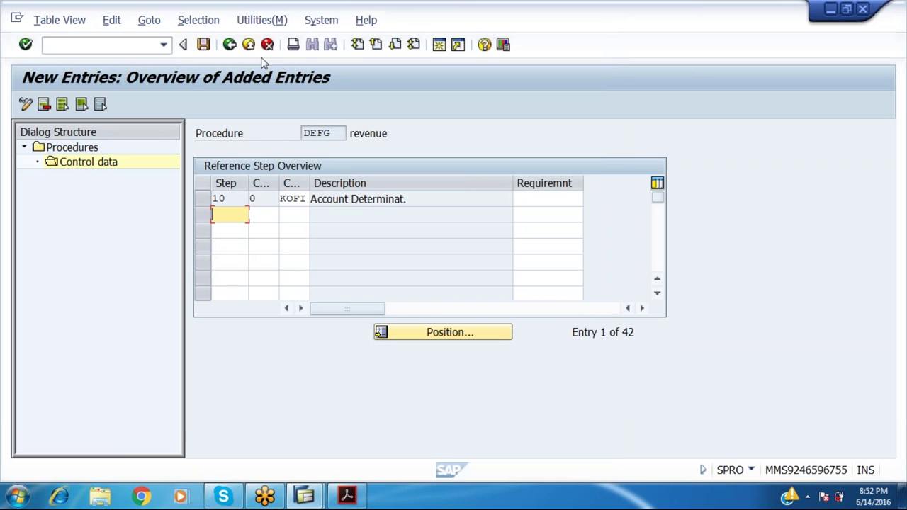
left_click(204, 45)
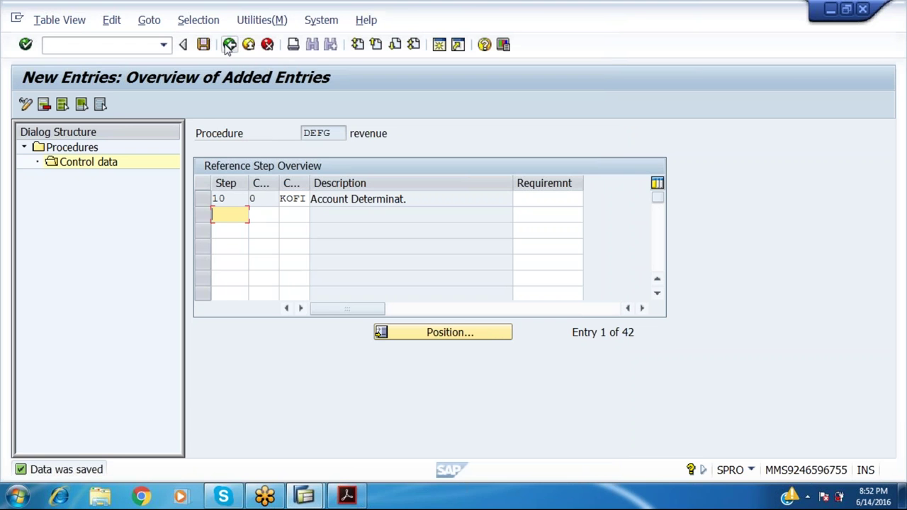
Return to the procedures overview and open the control data of procedure KOFI00
left_click(229, 44)
left_click(229, 45)
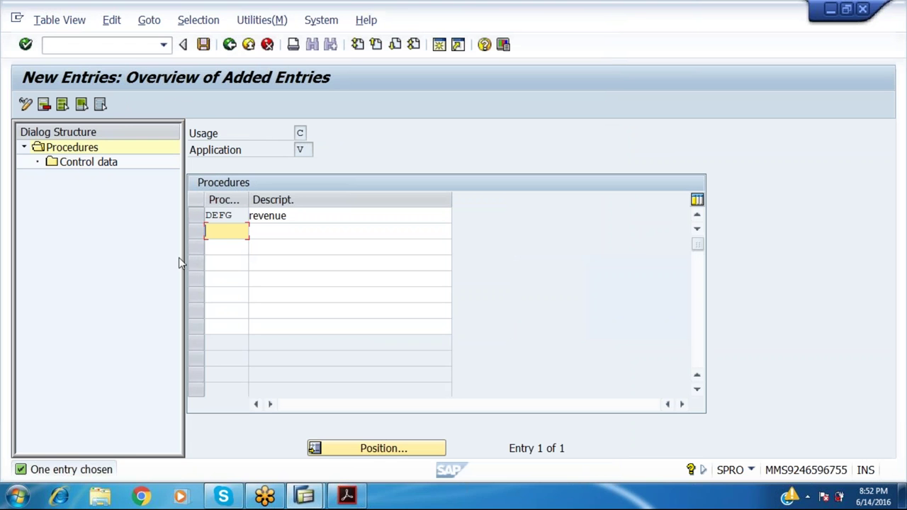
left_click(247, 44)
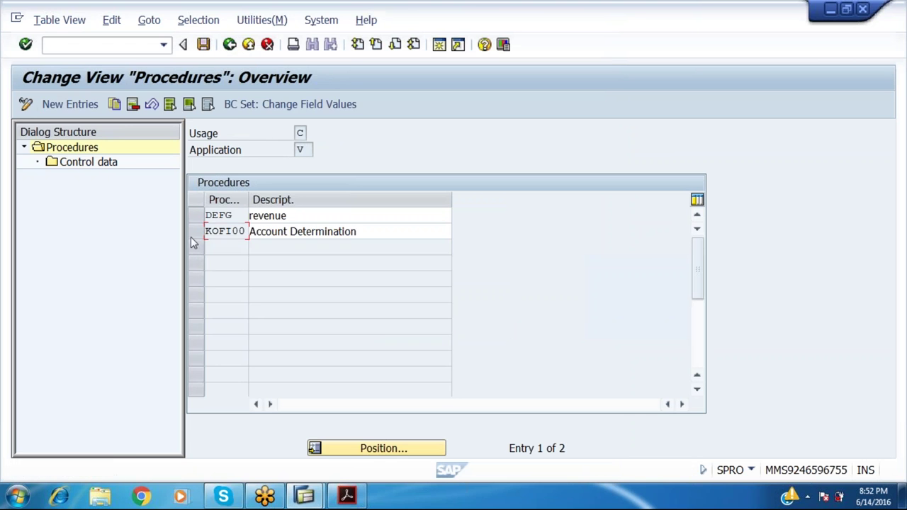
left_click(194, 232)
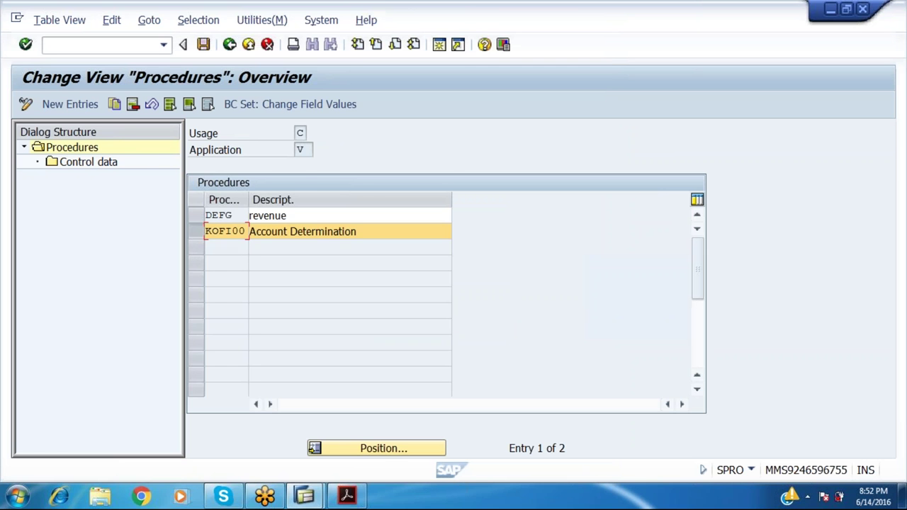
double_click(116, 164)
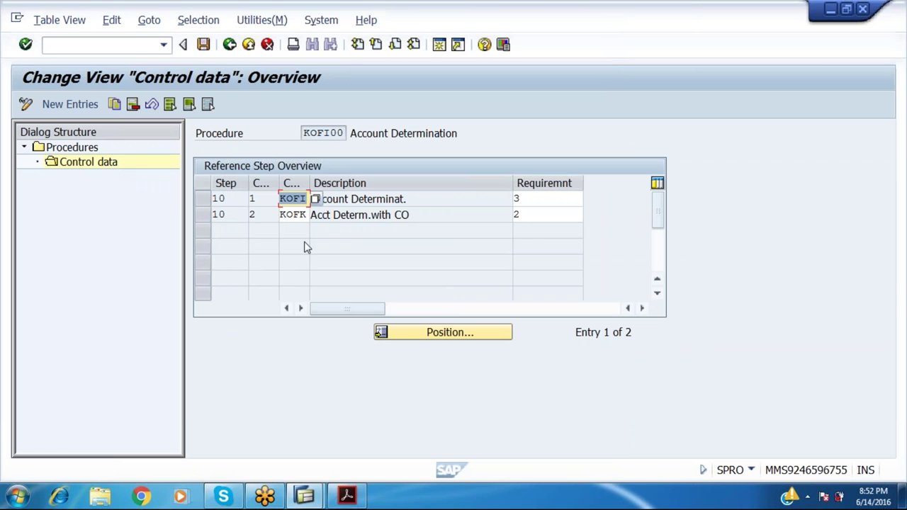
Try to add step 20 with condition type ABCD to procedure KOFI00, and discard the entry
left_click(46, 105)
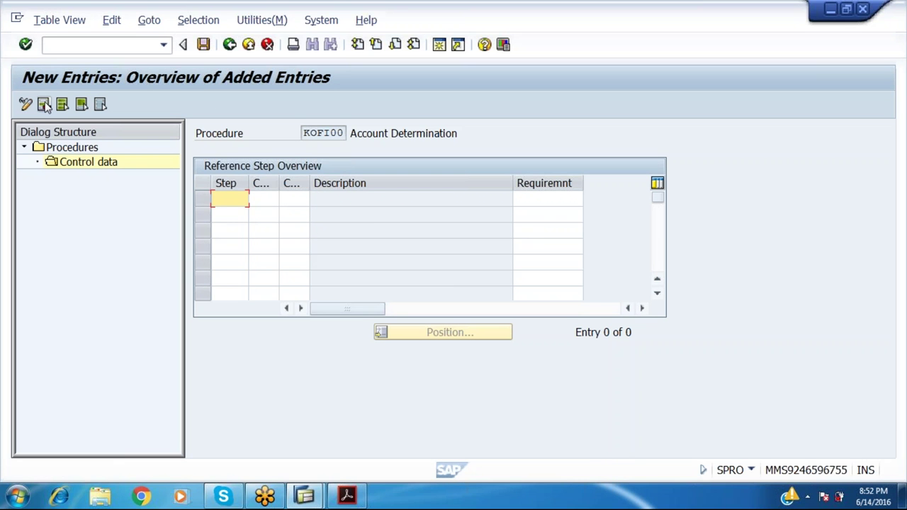
type("20")
key("Tab")
key("Tab")
type("a")
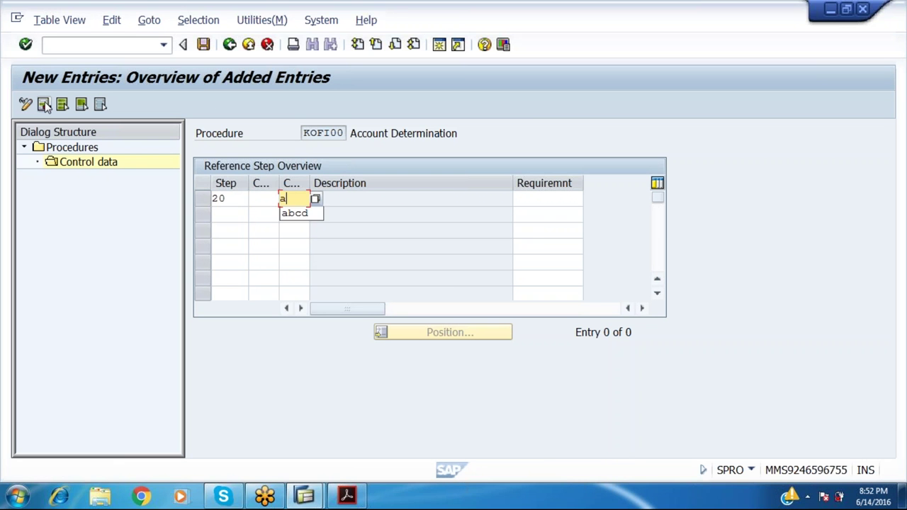
type("bcd")
key("Return")
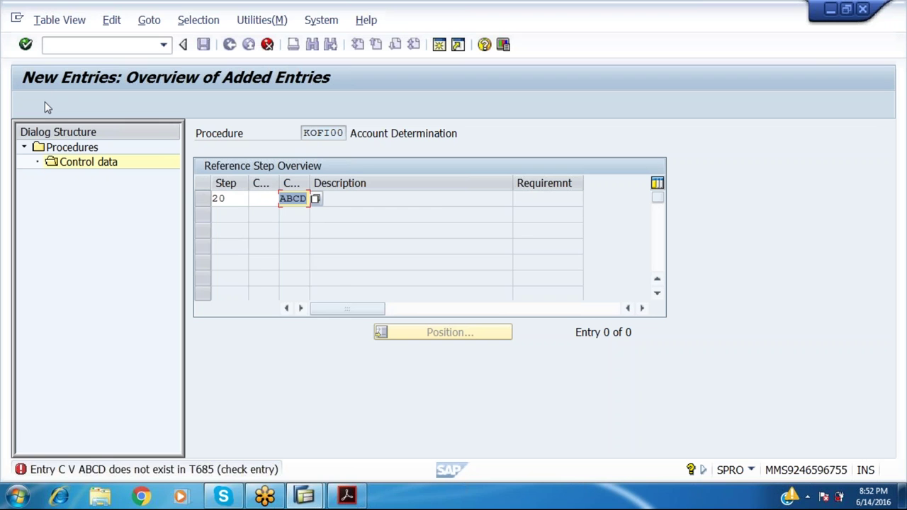
key("F12")
key("Return")
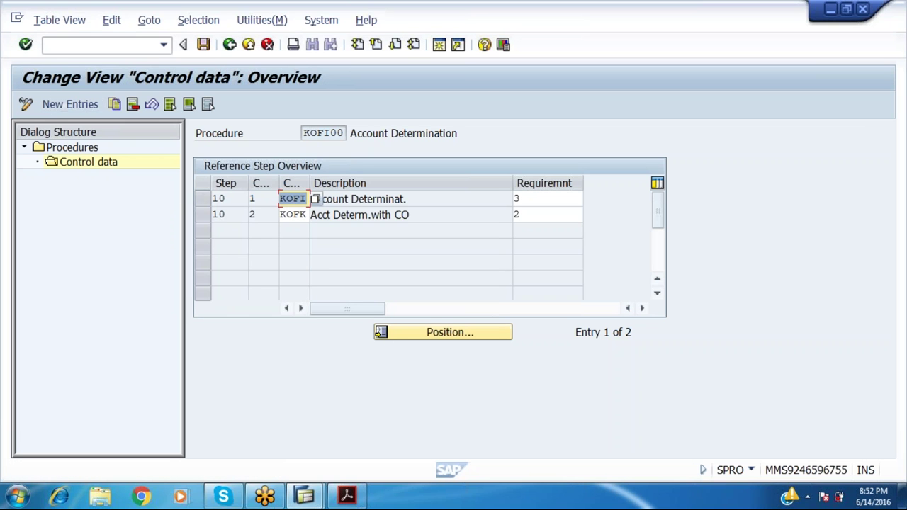
Leave procedure maintenance, check page 9 of the lab guide in Adobe Acrobat Reader for the procedure assignment, and return to SAP
double_click(71, 147)
key("F3")
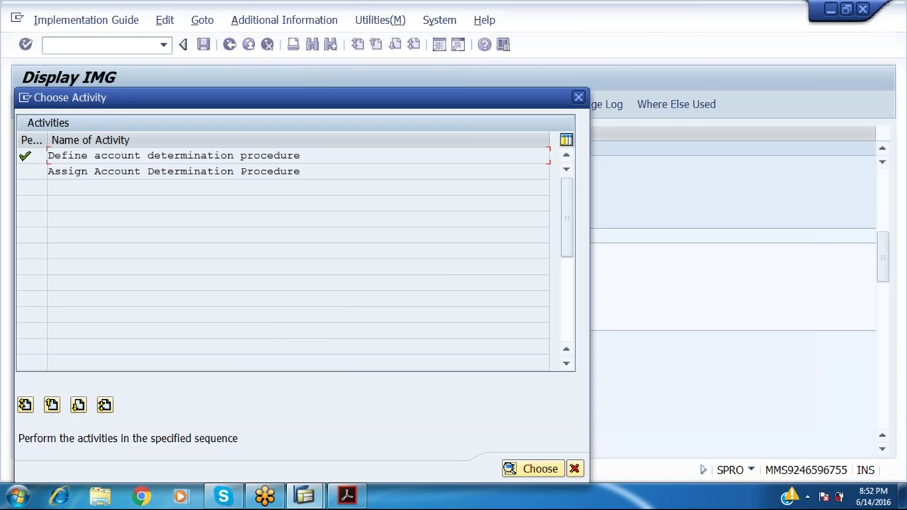
key("alt+Tab")
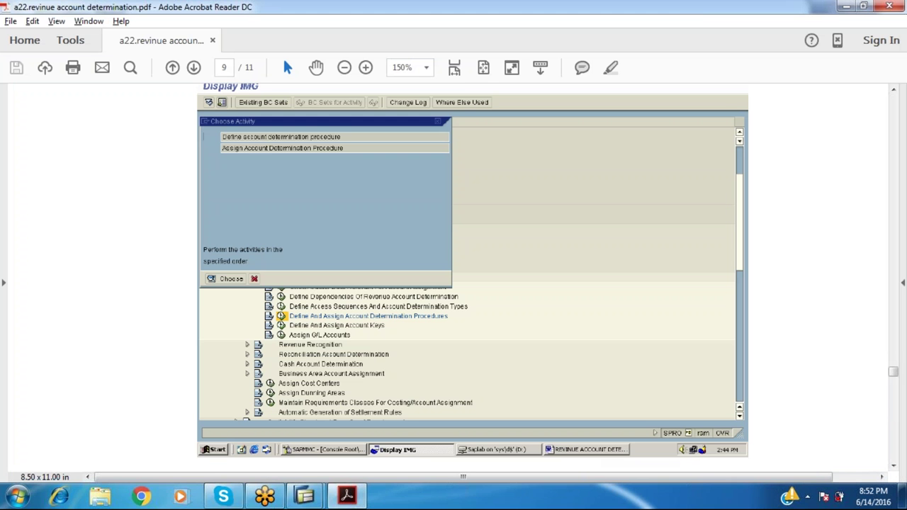
scroll(468, 276, "down", 5)
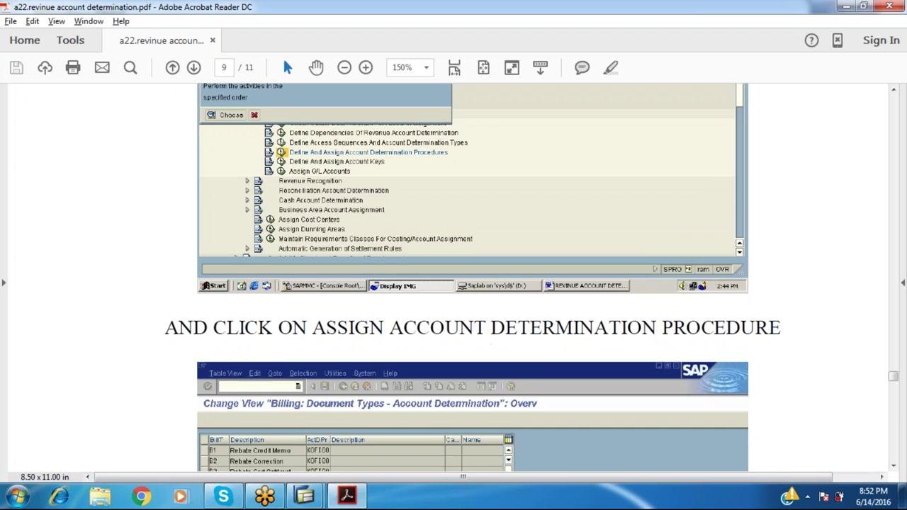
scroll(467, 277, "down", 3)
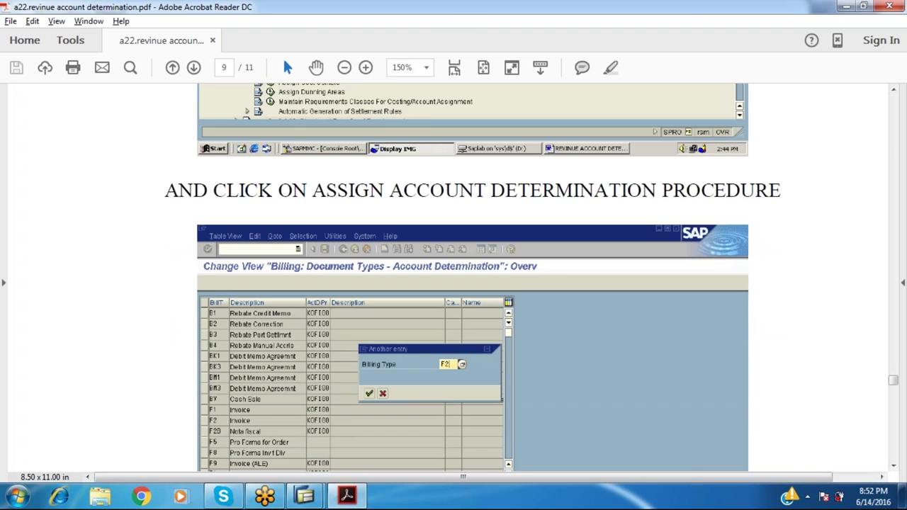
key("alt+Tab")
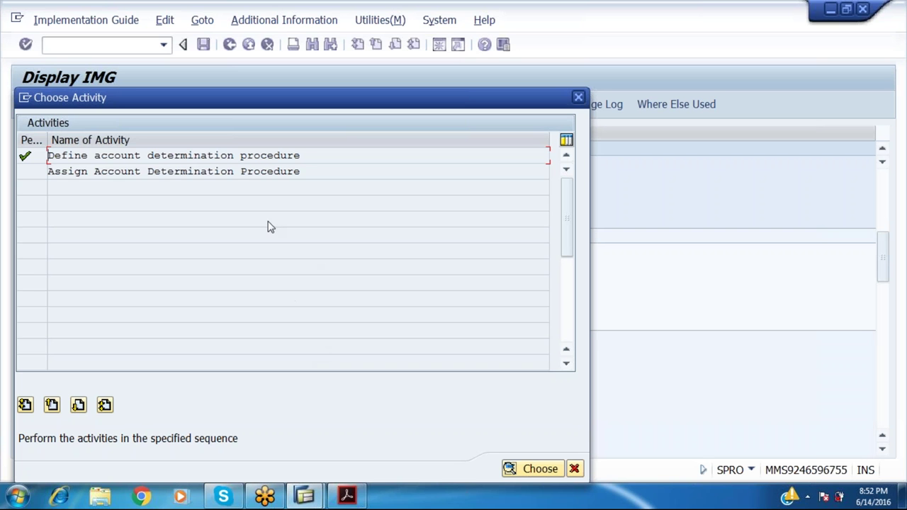
Open the Assign Account Determination Procedure activity and position the billing types list at F1
left_click(244, 172)
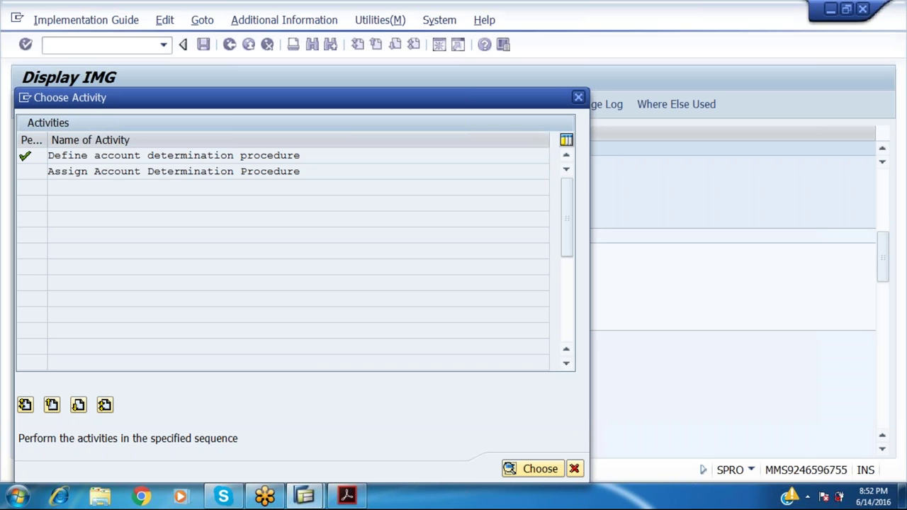
double_click(244, 171)
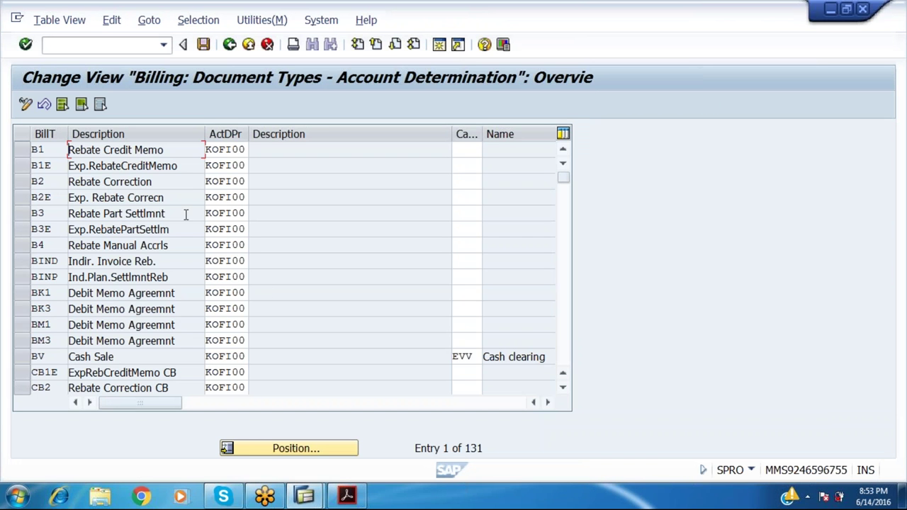
left_click(248, 449)
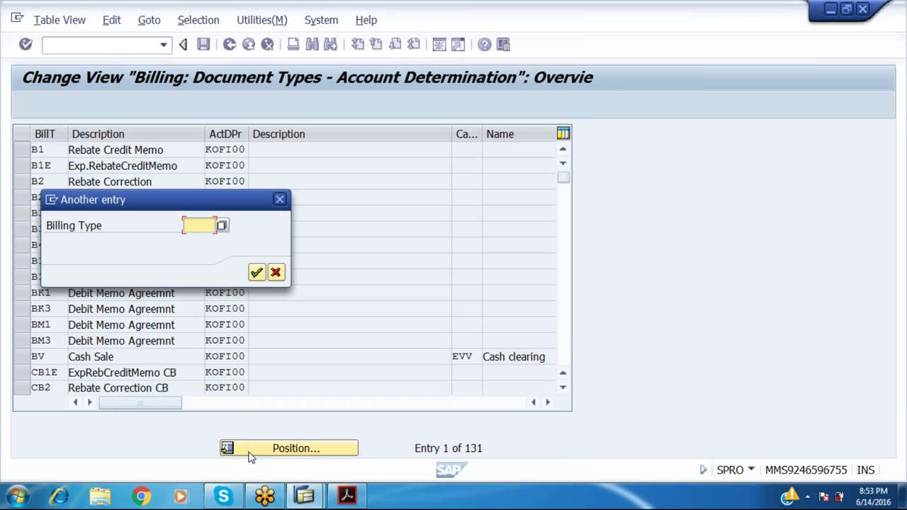
type("f1")
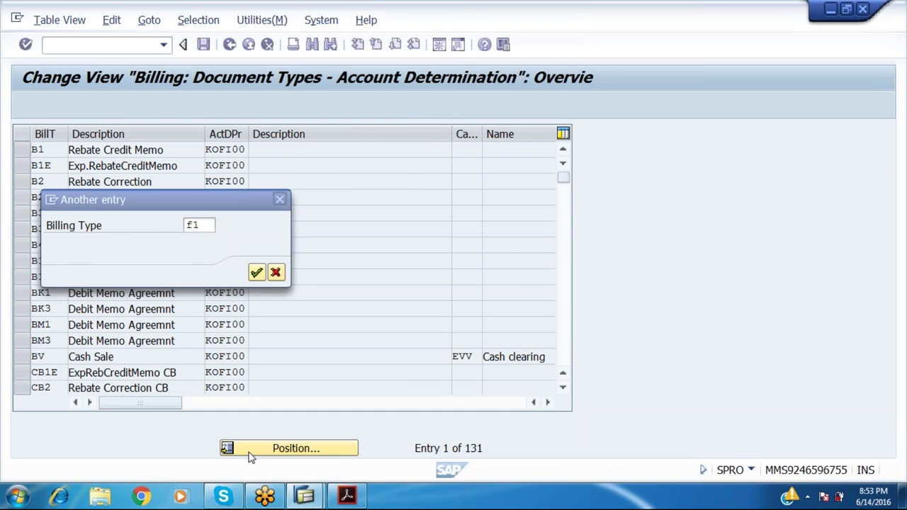
key("Return")
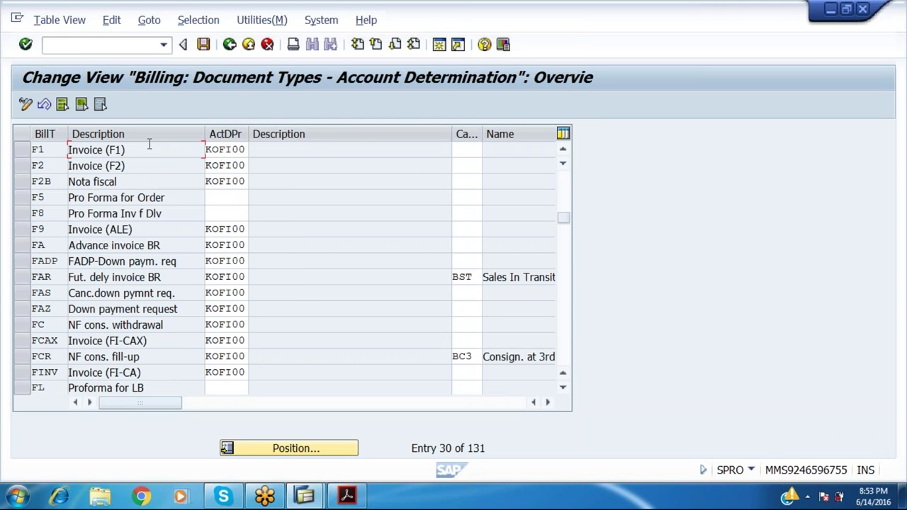
Assign account determination procedure KOFI00 to billing type F1 and save it under the proposed customizing request
left_click(242, 150)
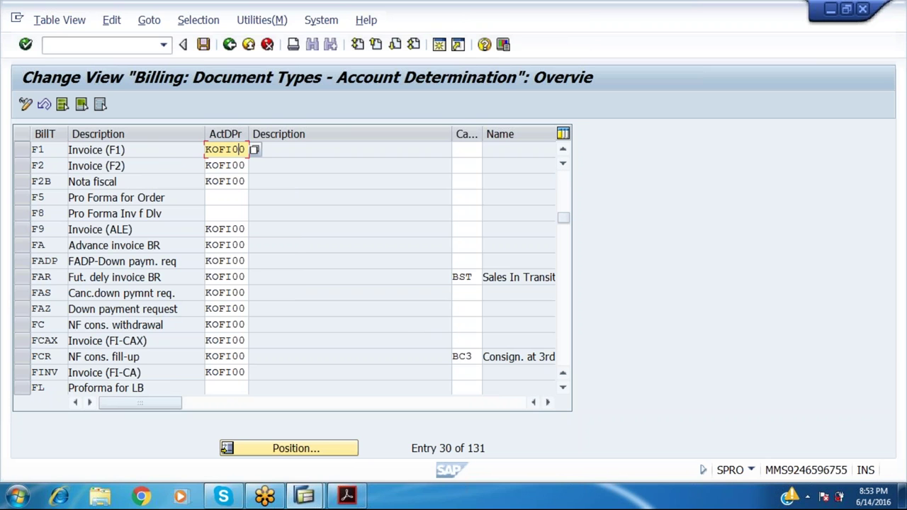
left_click(255, 149)
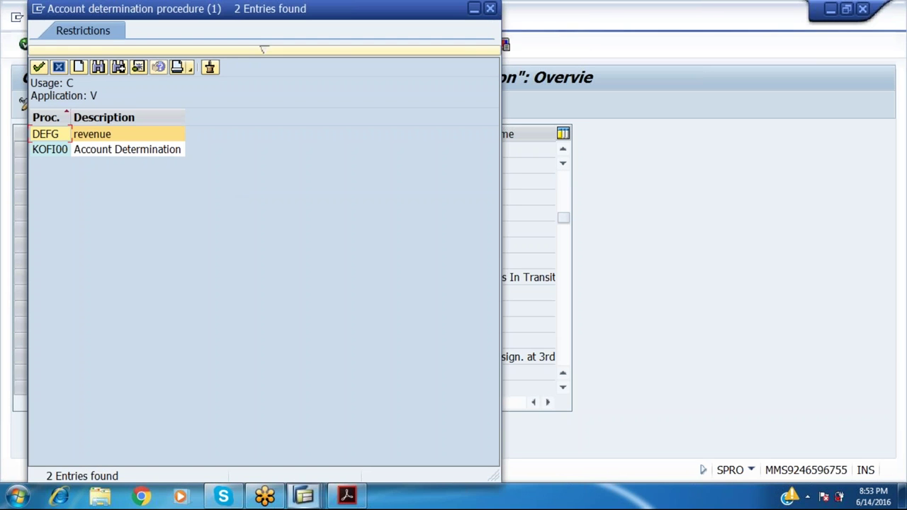
left_click(104, 156)
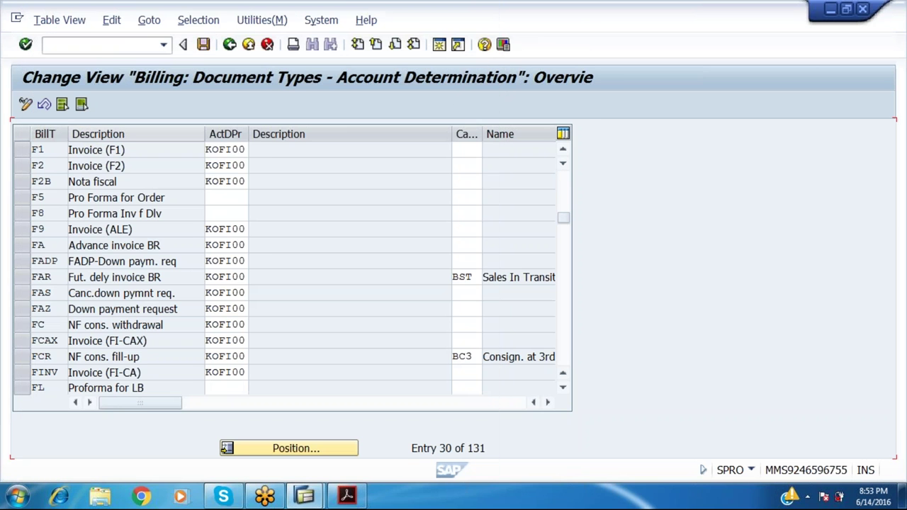
left_click(225, 45)
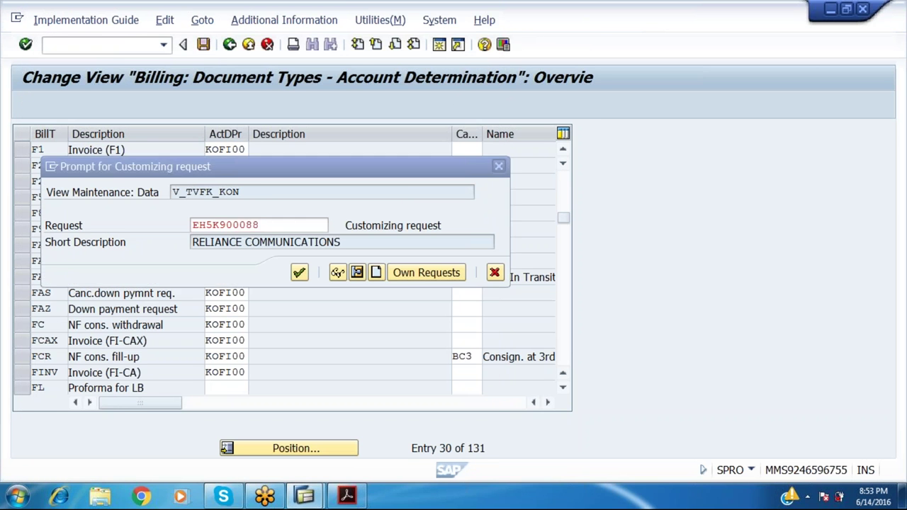
left_click(300, 273)
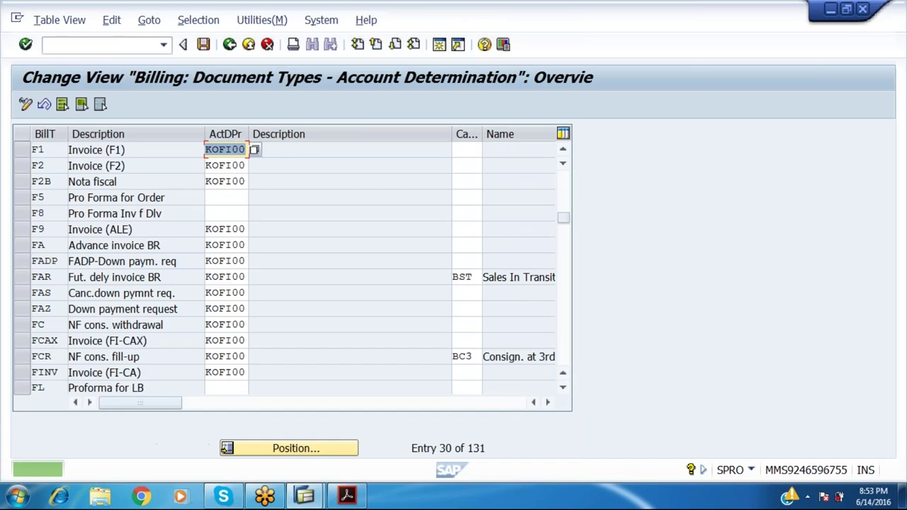
Switch to Adobe Acrobat Reader and read pages 9 and 10 of the lab guide on assigning the procedure to a billing type
left_click(347, 497)
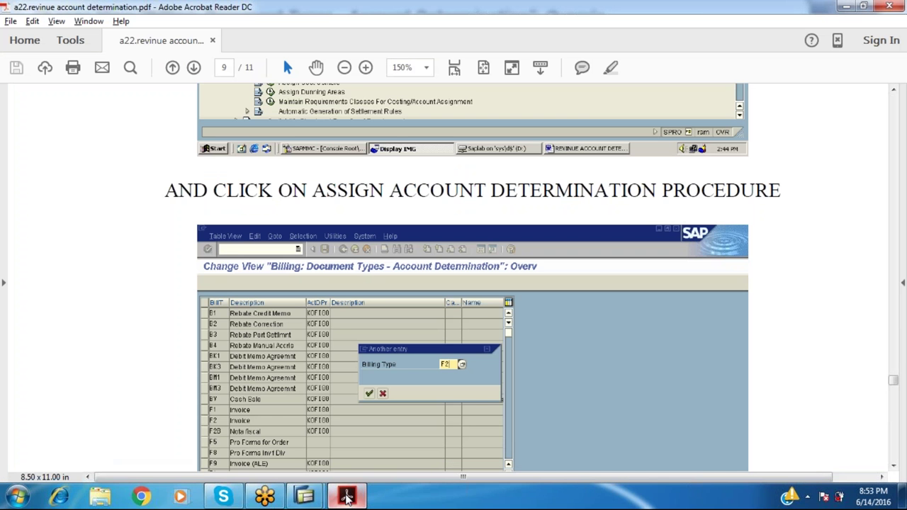
scroll(346, 497, "down", 10)
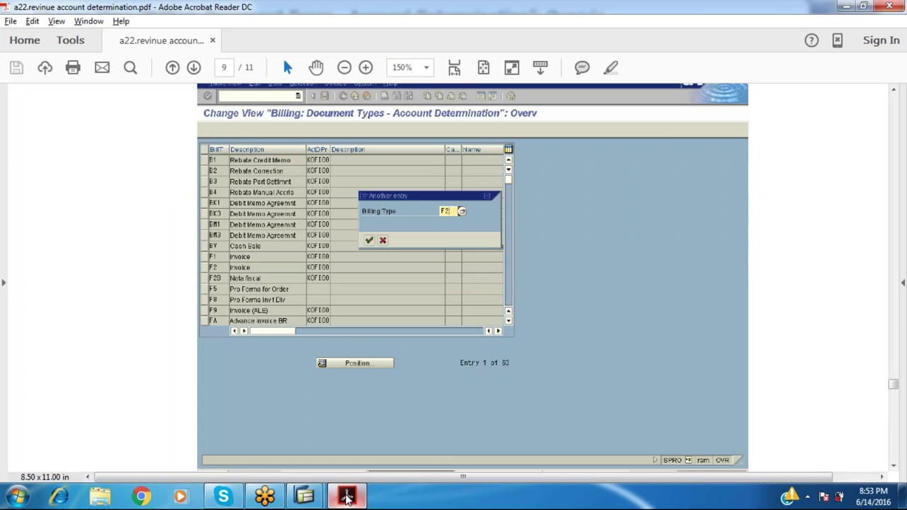
scroll(347, 497, "down", 10)
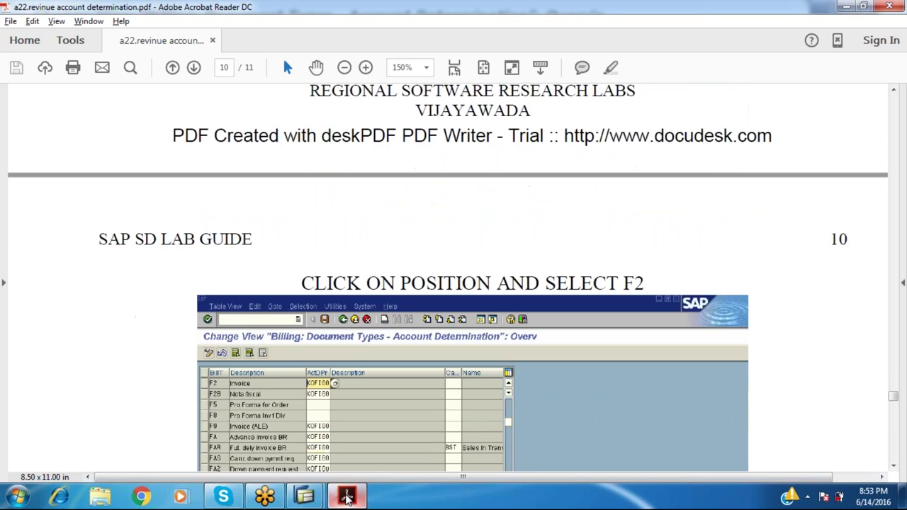
Read the G/L account assignment instructions on page 10 of the lab guide, return to SAP, and open the Assign G/L Accounts activity
scroll(347, 497, "down", 10)
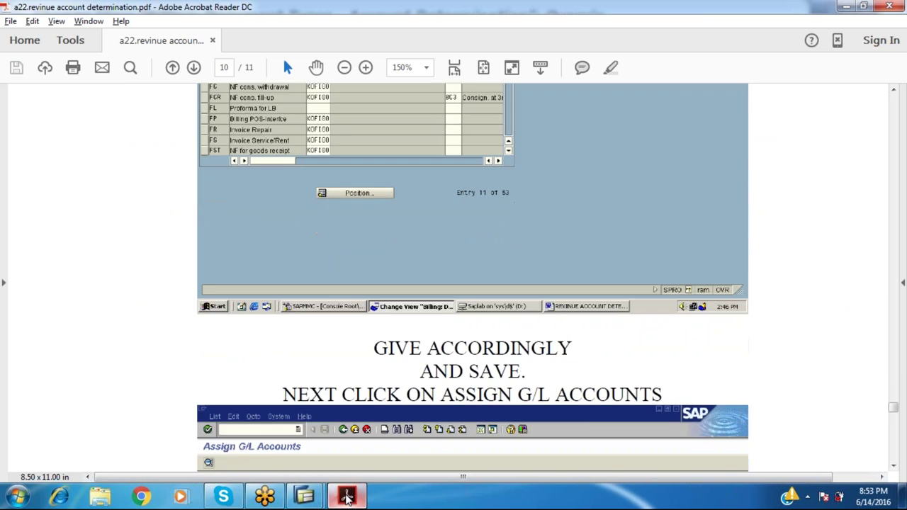
scroll(347, 497, "down", 10)
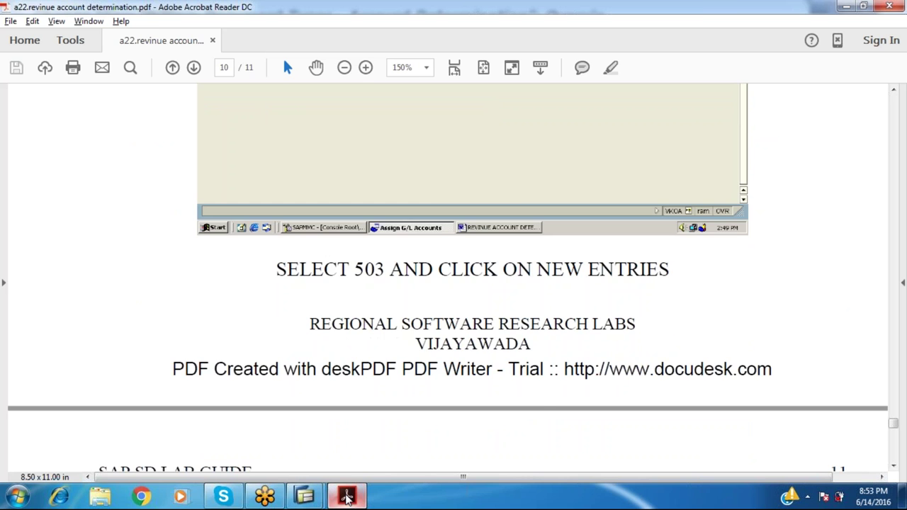
left_click(347, 496)
key("F3")
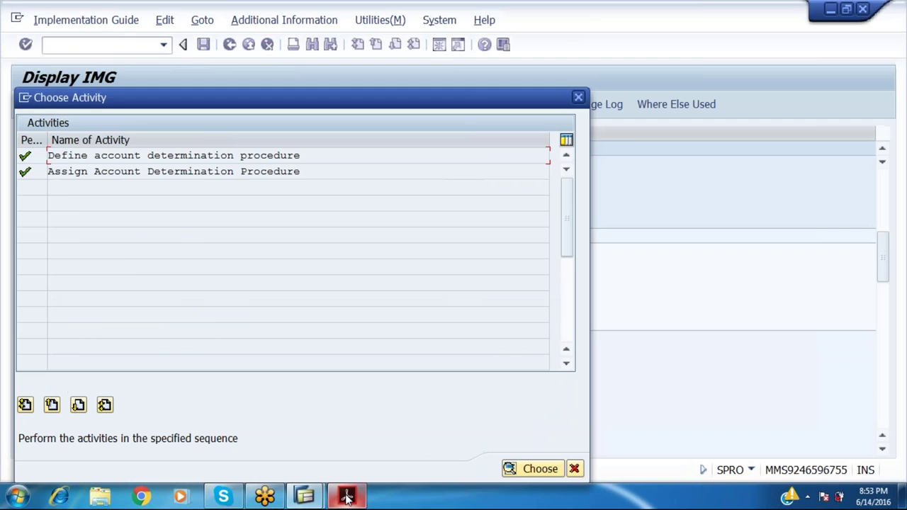
key("F3")
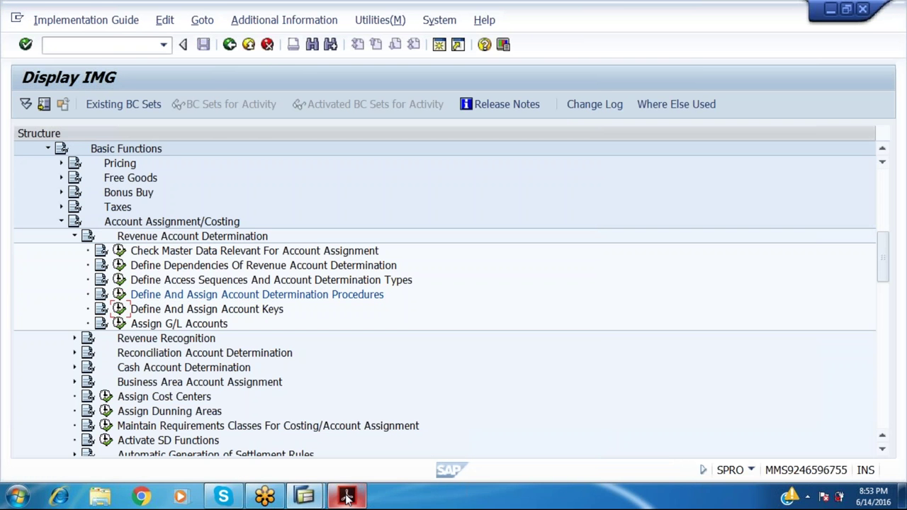
key("Return")
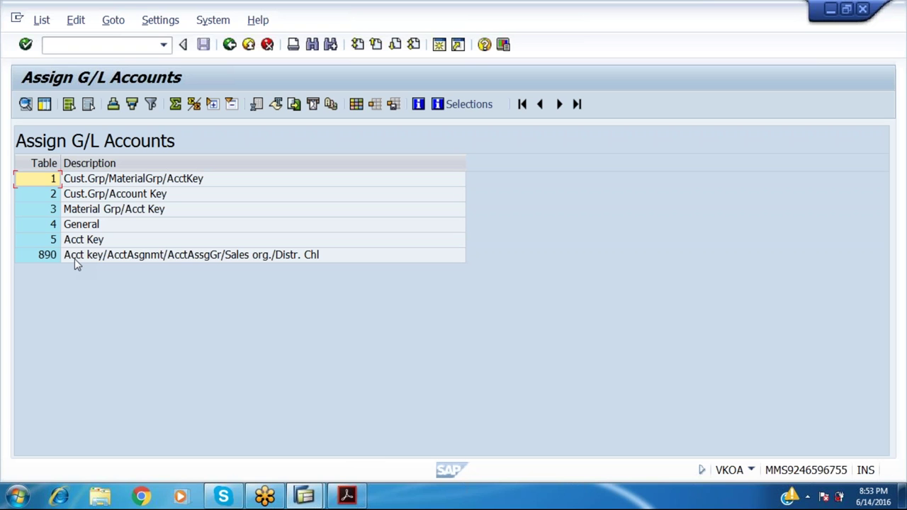
Open table 890 and begin a new entry with application V (Sales/Distribution) and condition type KOFI
left_click(74, 257)
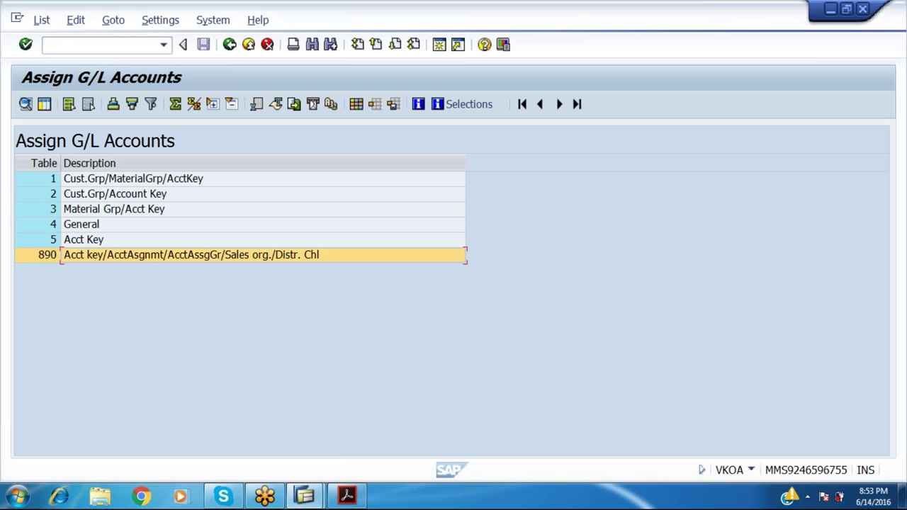
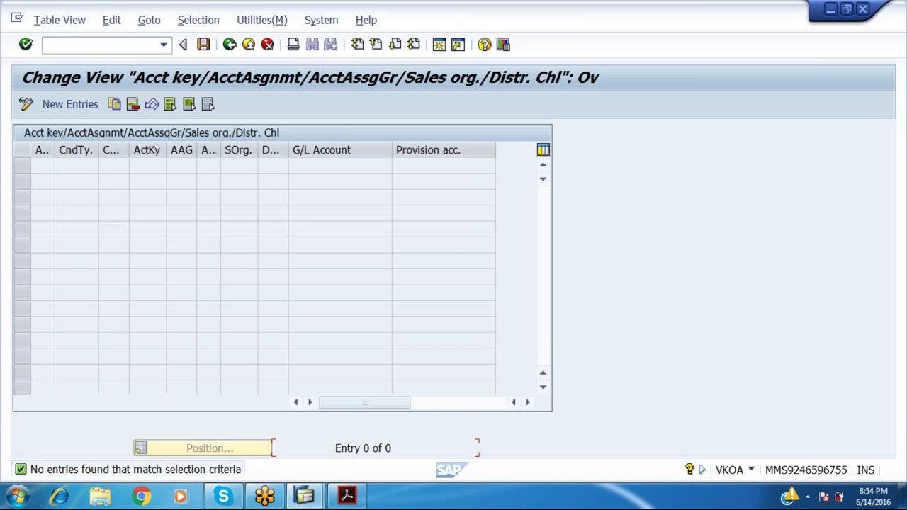
left_click(65, 108)
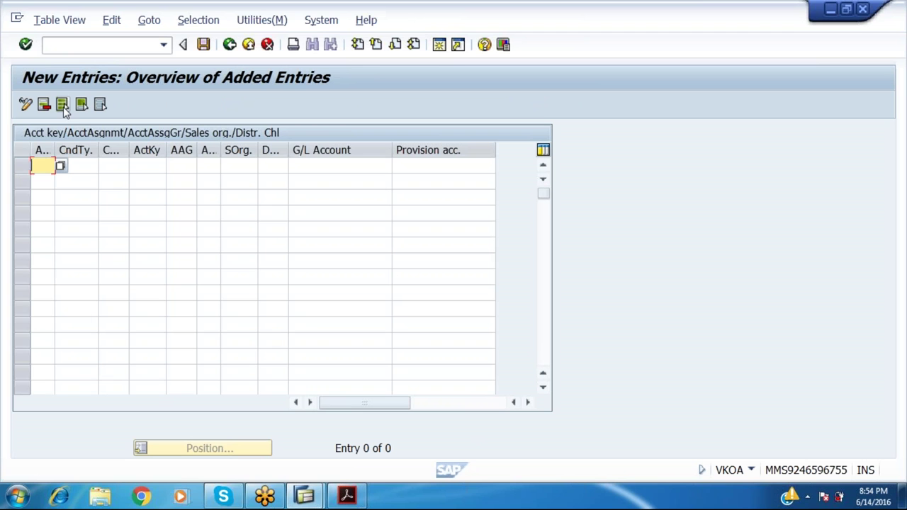
left_click(61, 168)
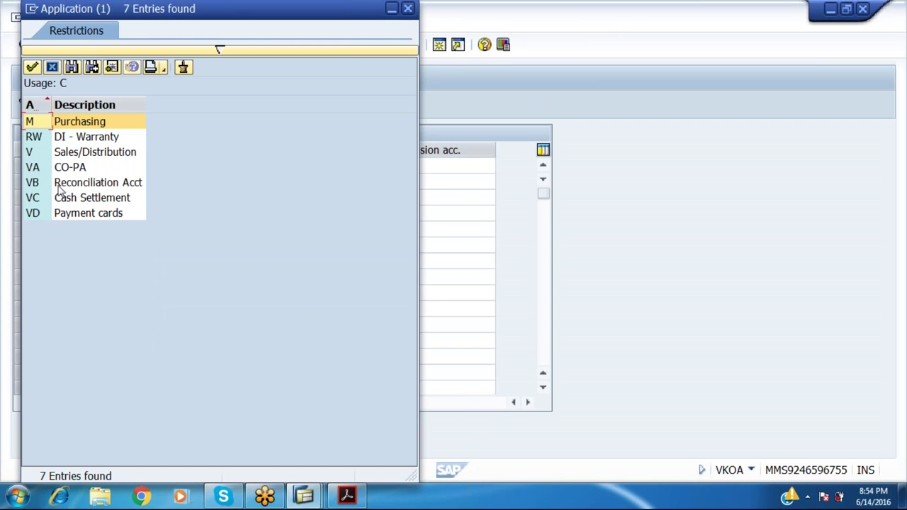
left_click(57, 153)
double_click(58, 154)
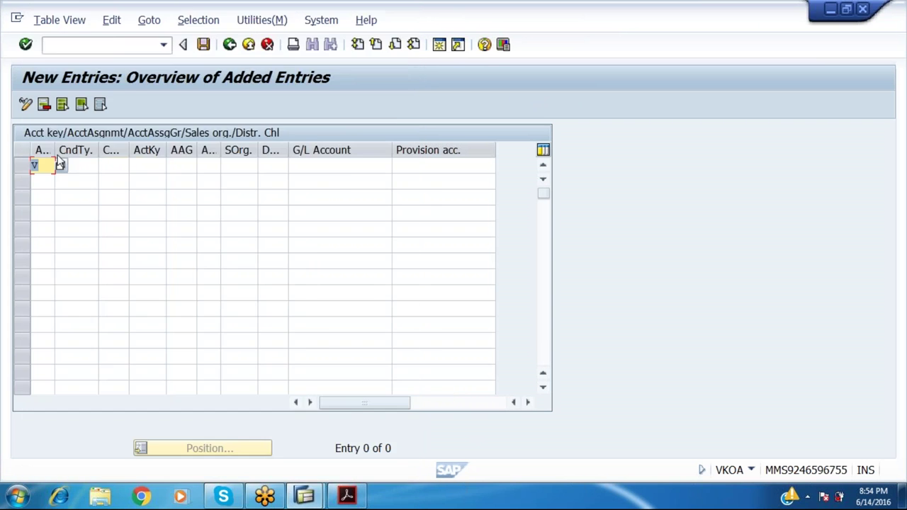
left_click(78, 164)
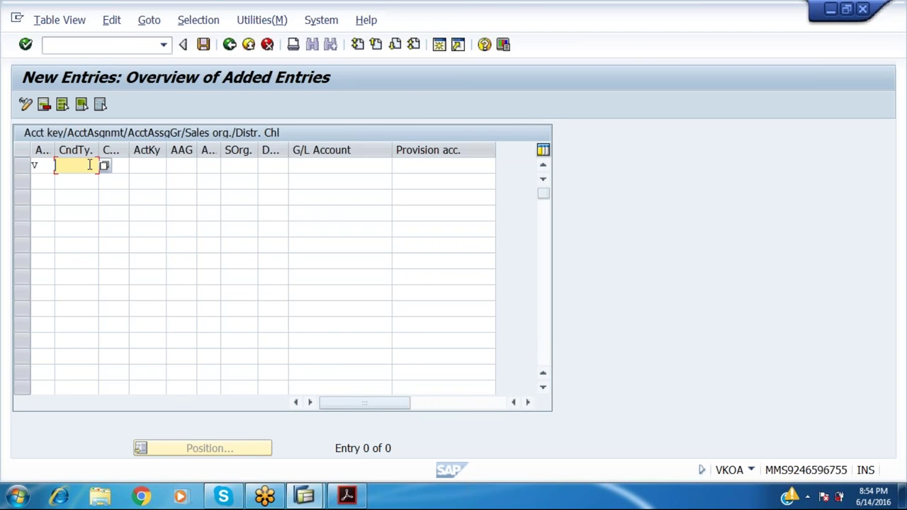
left_click(105, 166)
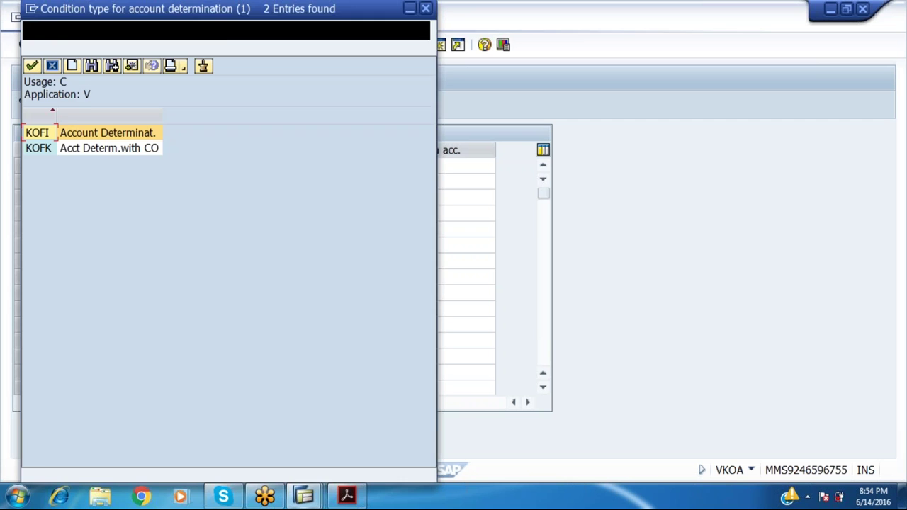
double_click(96, 139)
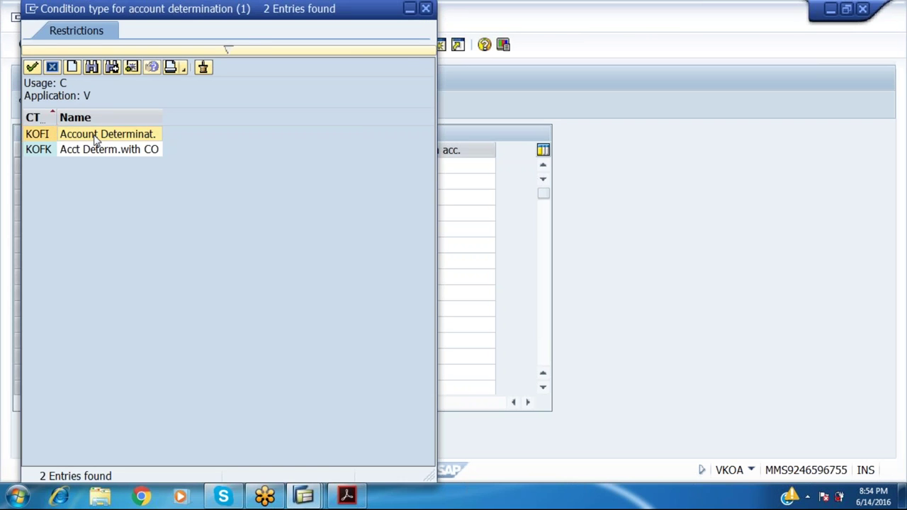
left_click(118, 163)
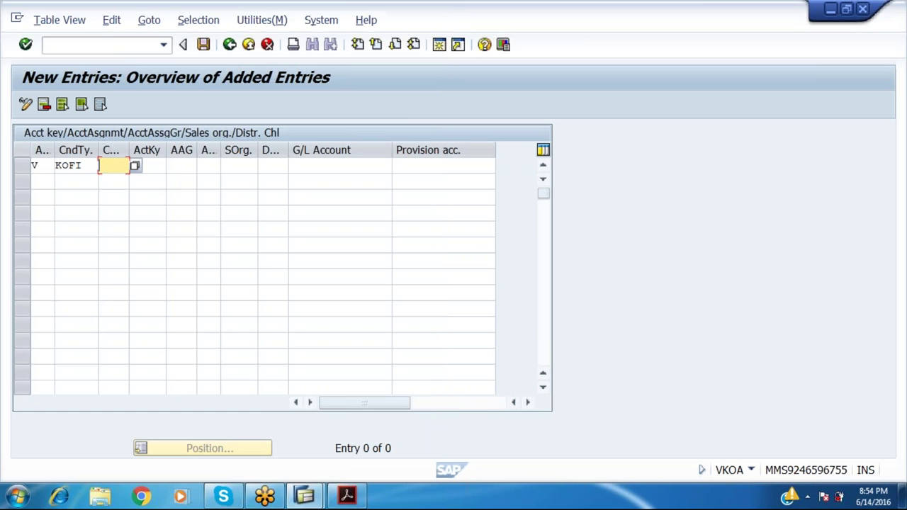
key("Return")
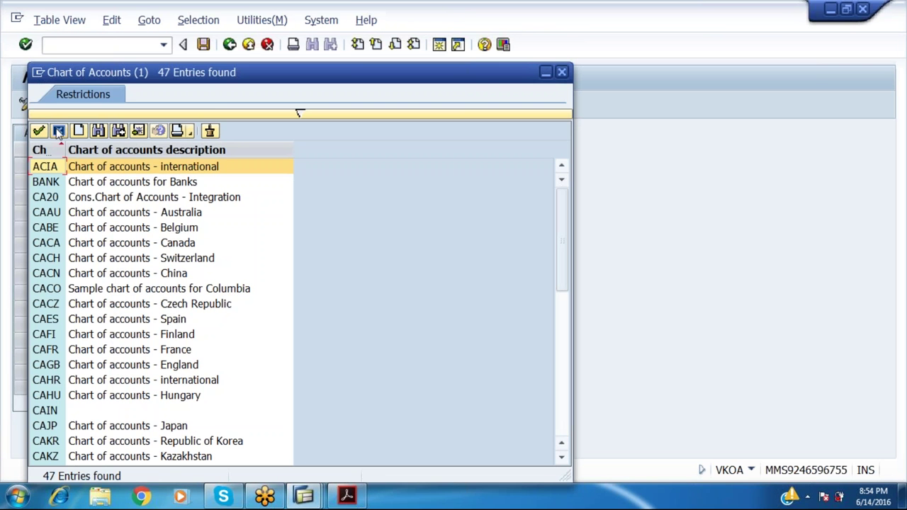
left_click(58, 132)
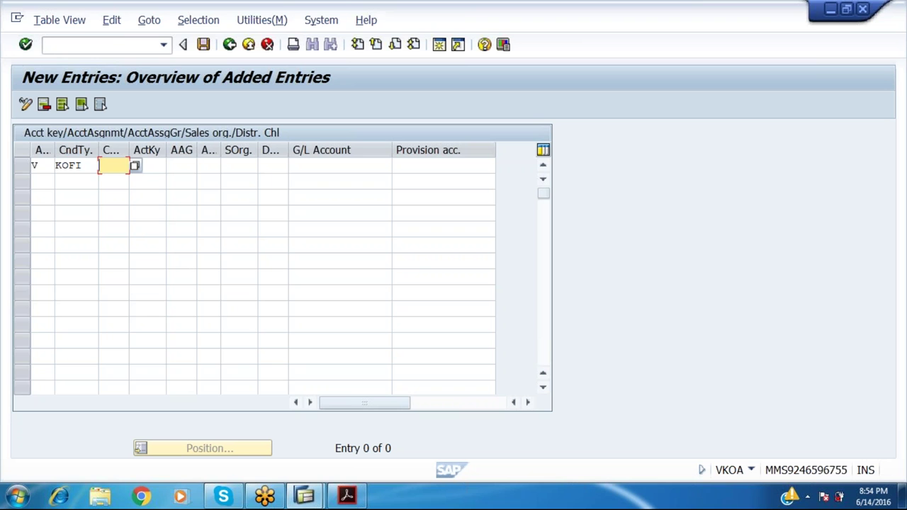
Open transaction OB62 in a new session and position the company code list at RAM1 to check its chart of accounts
left_click(47, 45)
type("/oob")
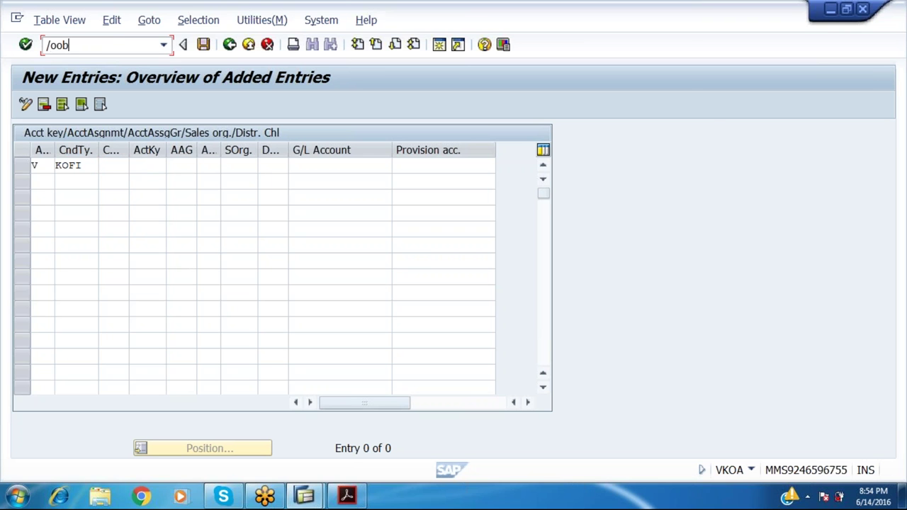
type("yc")
key("Return")
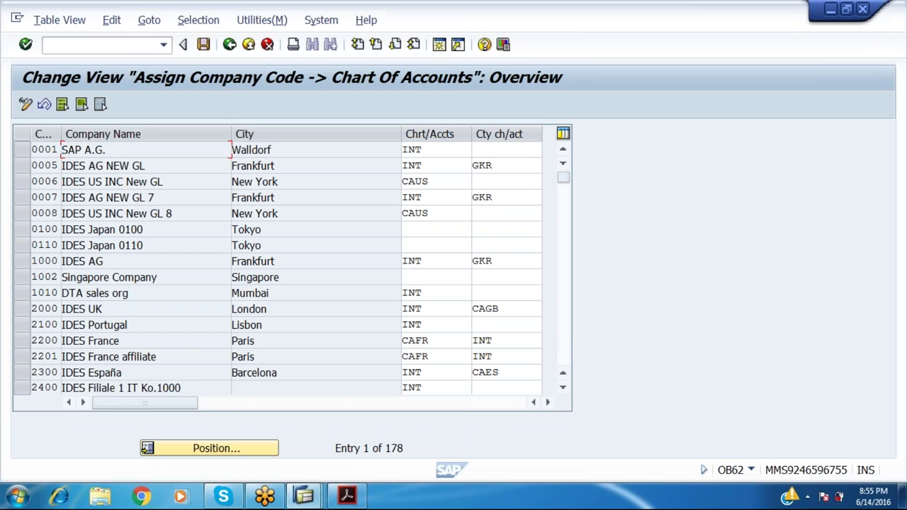
left_click(150, 451)
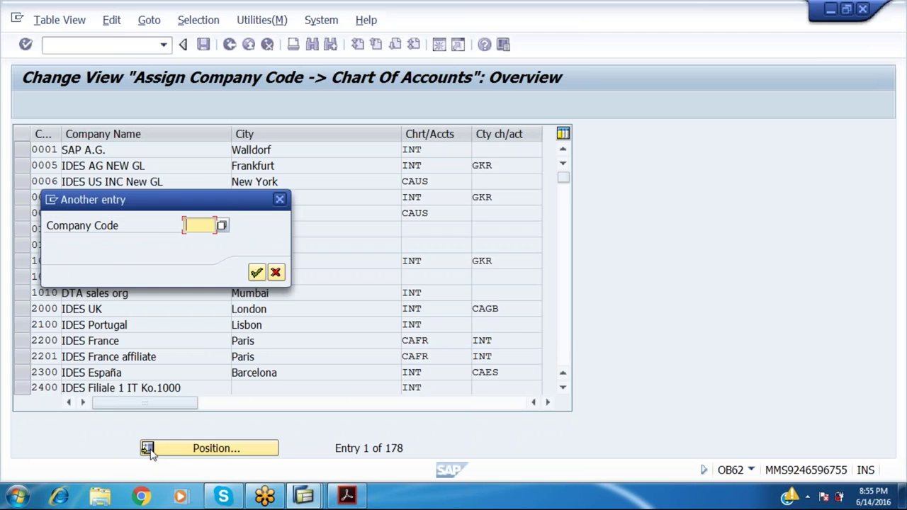
type("ram1")
key("Return")
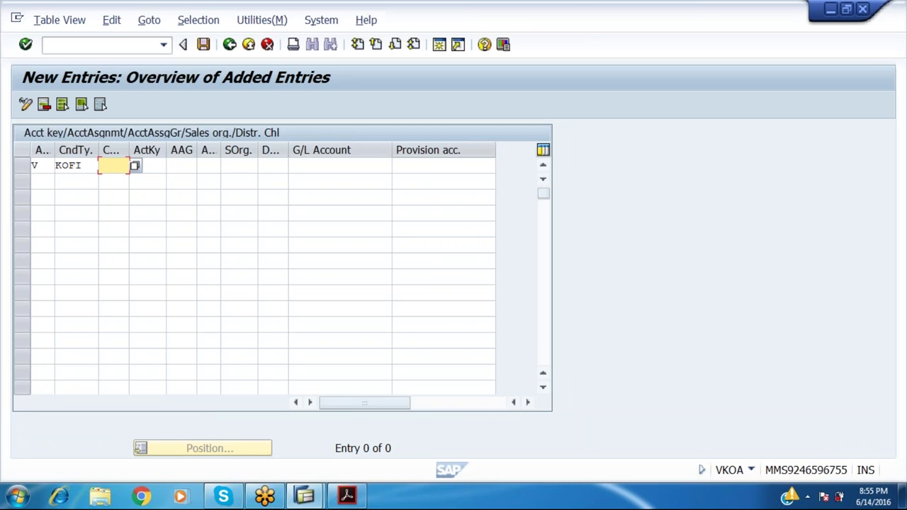
Set the new entry's chart of accounts to INT and its account key to ERL (Sales revenues)
type("int")
key("Tab")
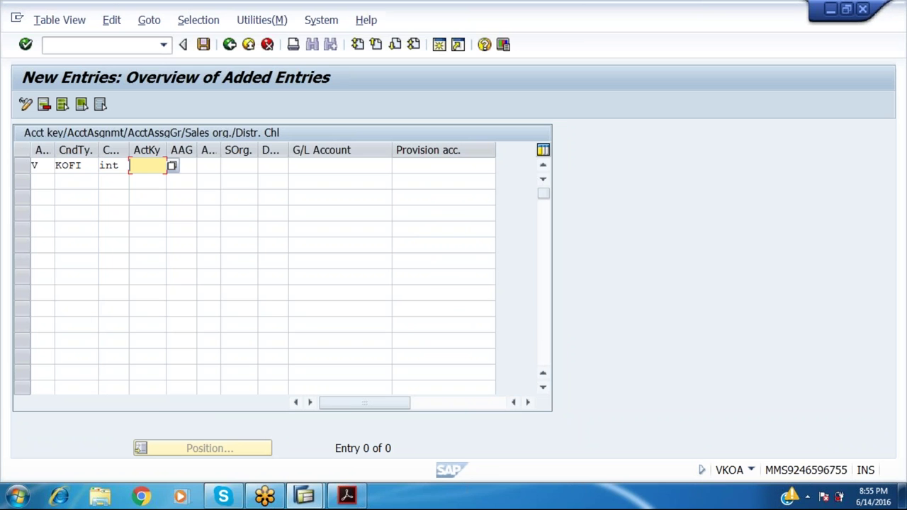
left_click(172, 165)
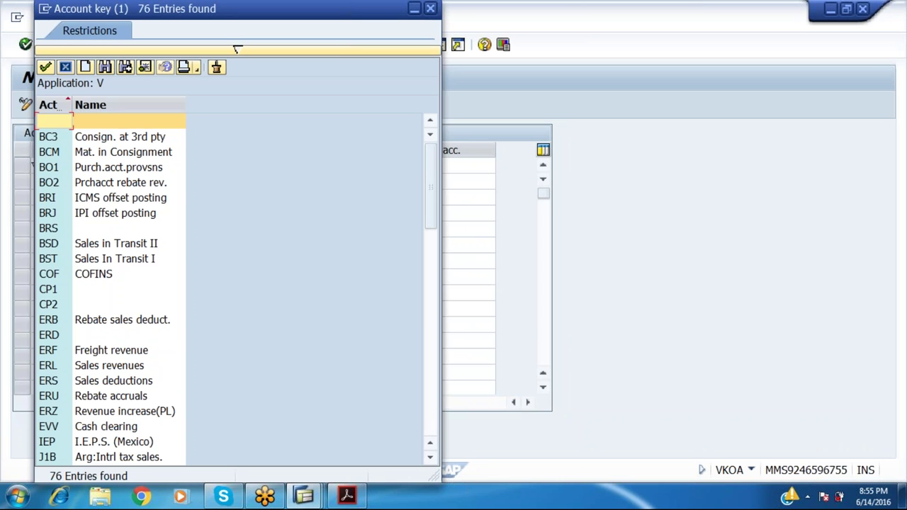
key("Down")
key("Down")
key("Down")
key("Down")
key("Down")
key("Down")
key("Down")
key("Down")
key("Down")
key("Down")
key("Down")
key("Down")
key("Down")
key("Down")
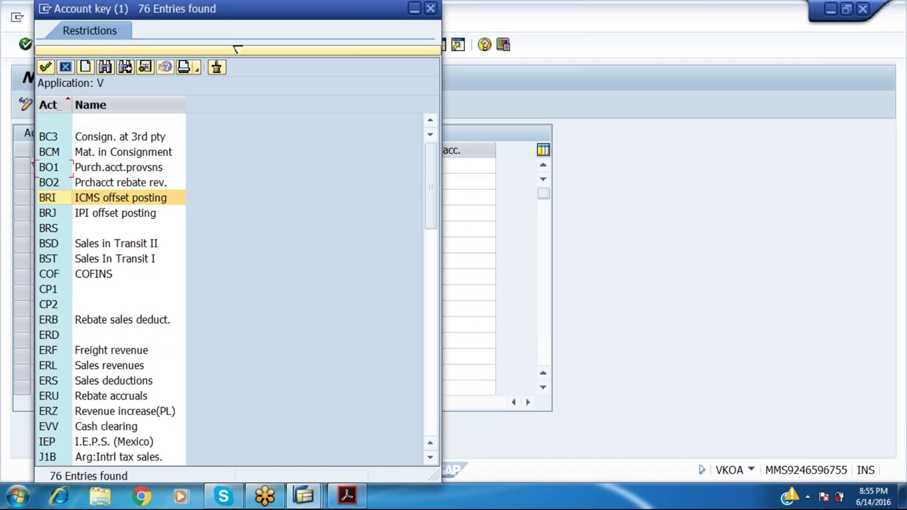
key("Down")
key("Down")
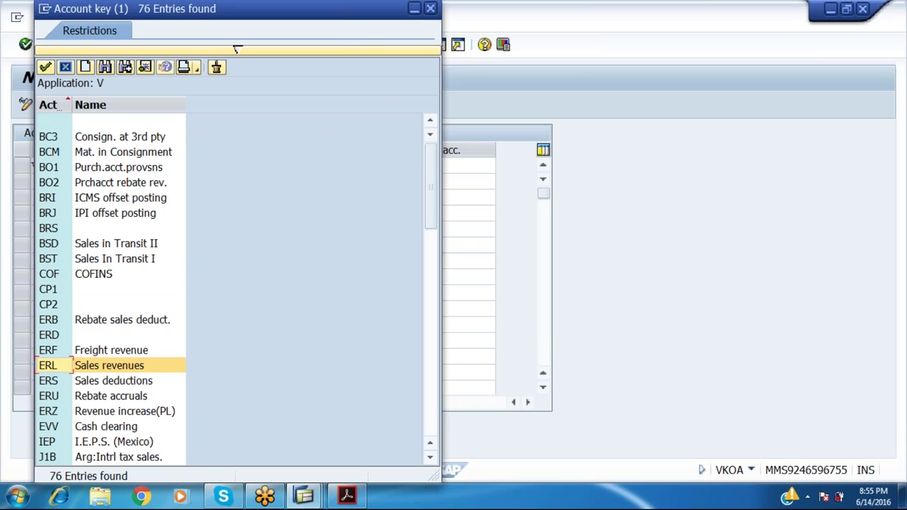
key("Return")
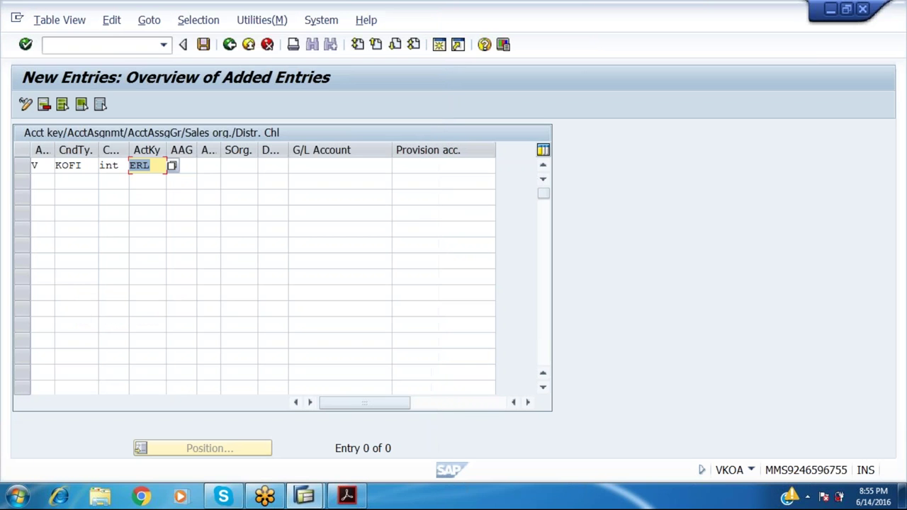
Set the entry's material account assignment group to 03 (Finished goods) and its customer account assignment group to 01 (Domestic revenues)
left_click(183, 165)
left_click(200, 167)
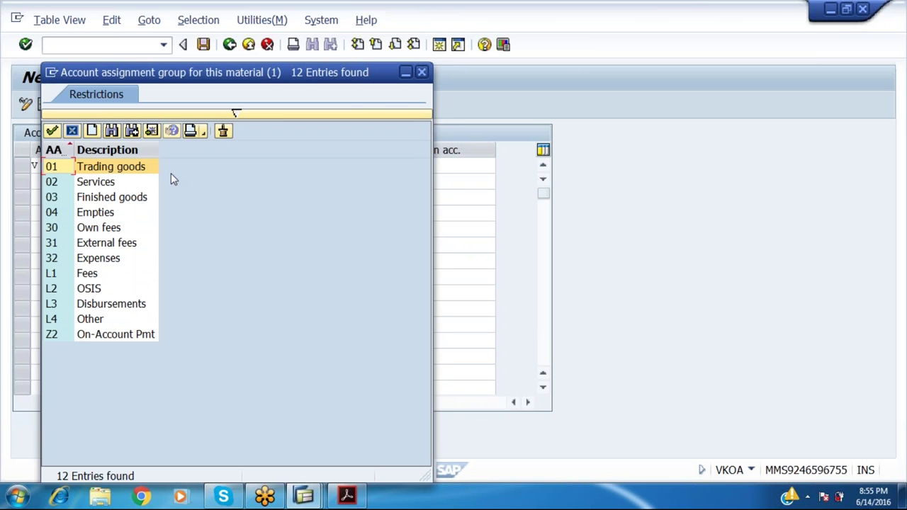
left_click(124, 202)
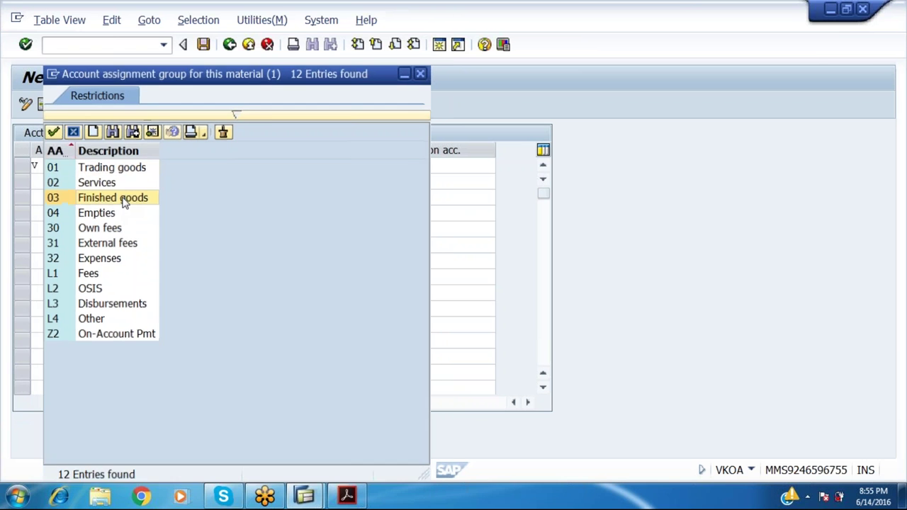
double_click(122, 202)
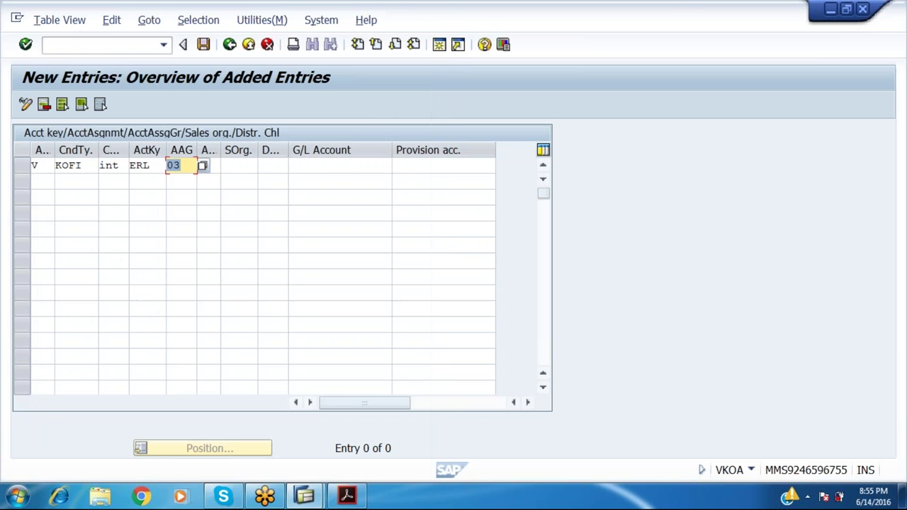
left_click(219, 169)
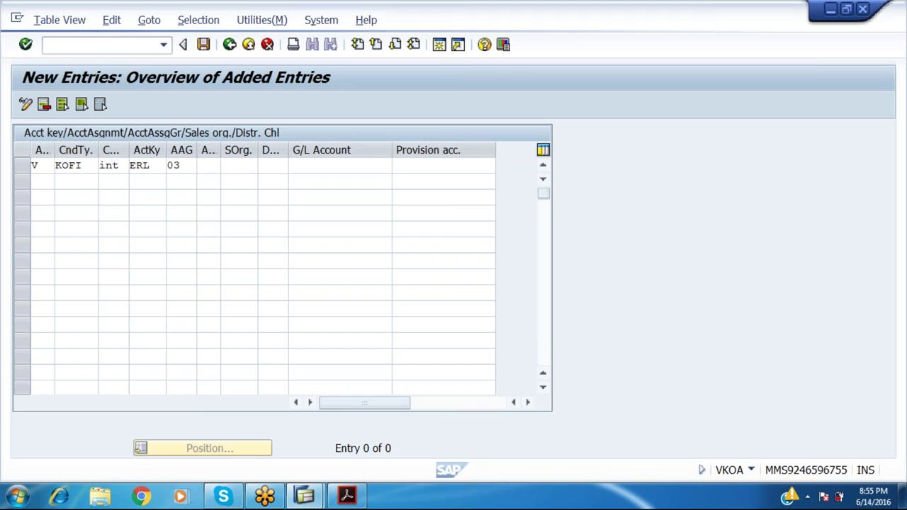
key("F4")
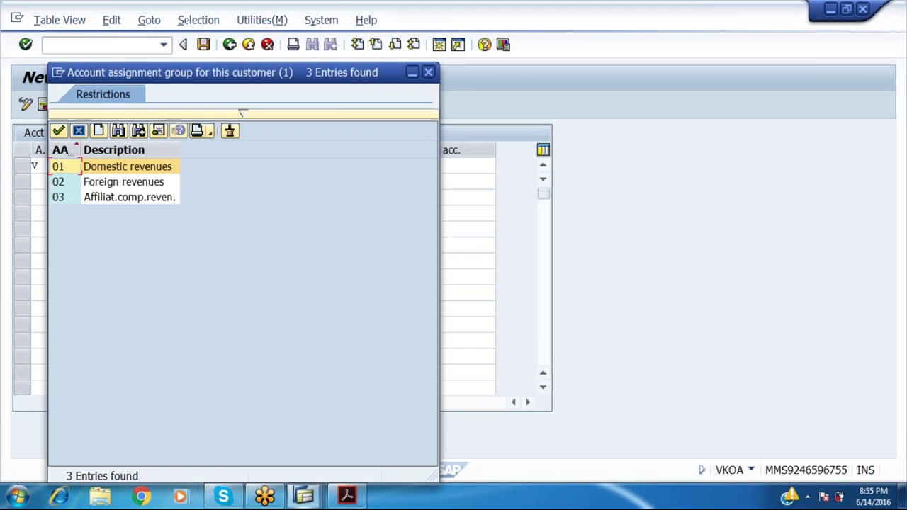
double_click(135, 169)
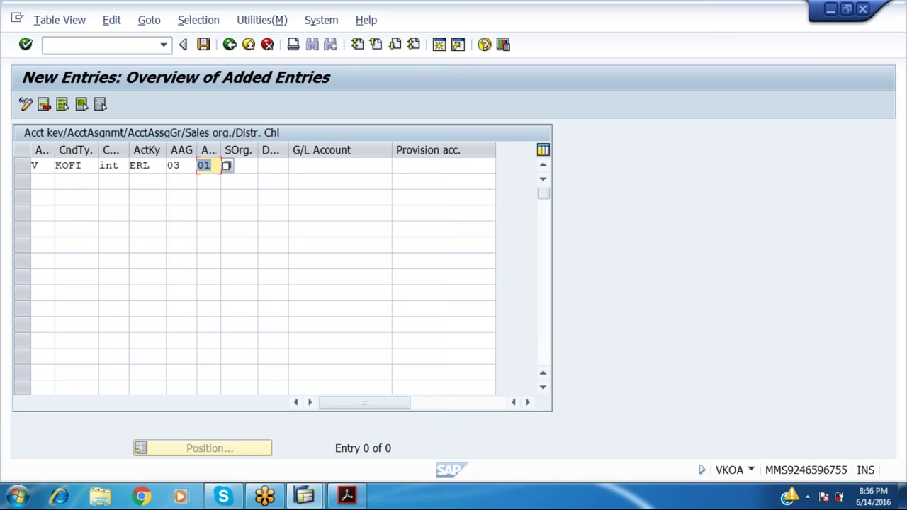
Set the new entry's sales organization to RAMS from the list of available sales organizations
left_click(242, 164)
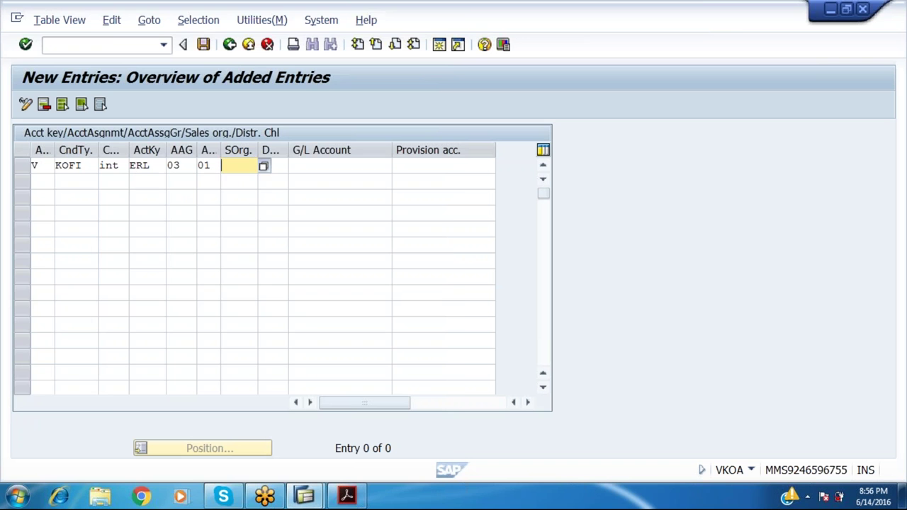
key("F4")
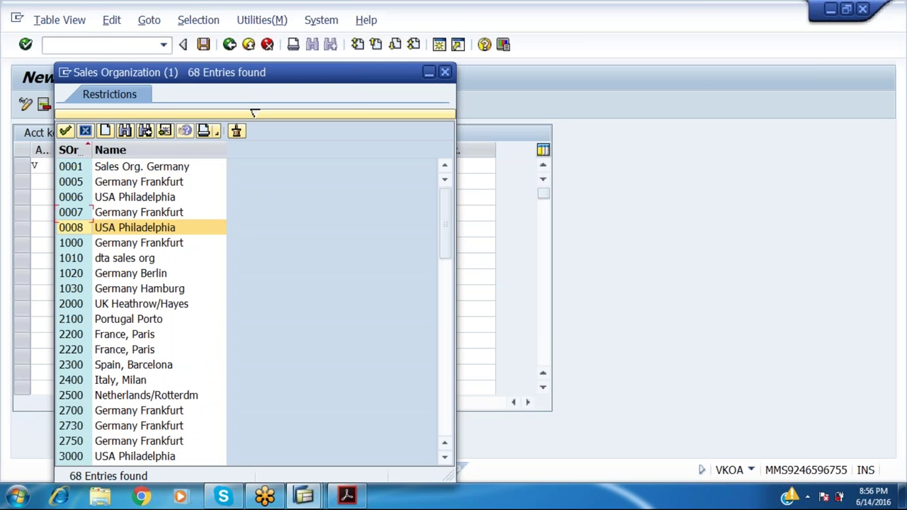
key("Down")
key("Down")
key("Down")
key("Down")
key("Down")
key("Down")
key("Down")
key("Down")
key("Down")
key("Down")
key("Down")
key("Down")
key("Down")
key("Down")
key("Down")
key("Down")
key("Down")
key("Down")
key("Down")
key("Down")
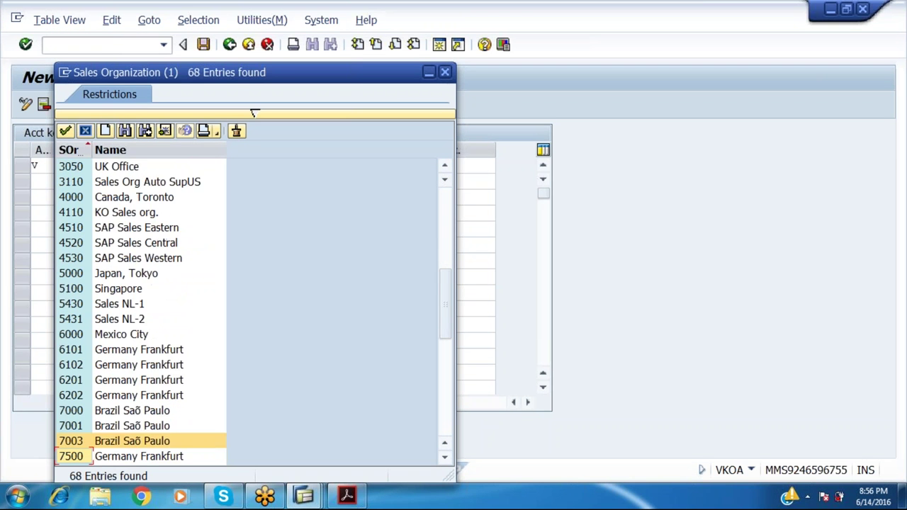
key("Down")
key("Down")
key("Down")
key("Down")
key("Down")
key("Down")
key("Down")
key("Down")
key("Down")
key("Down")
key("Down")
key("Down")
key("Down")
key("Down")
key("Down")
key("Down")
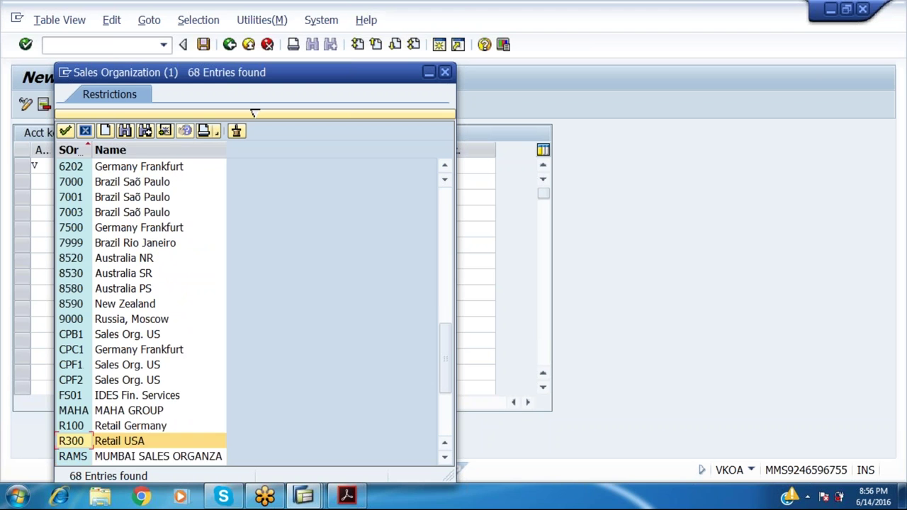
key("Return")
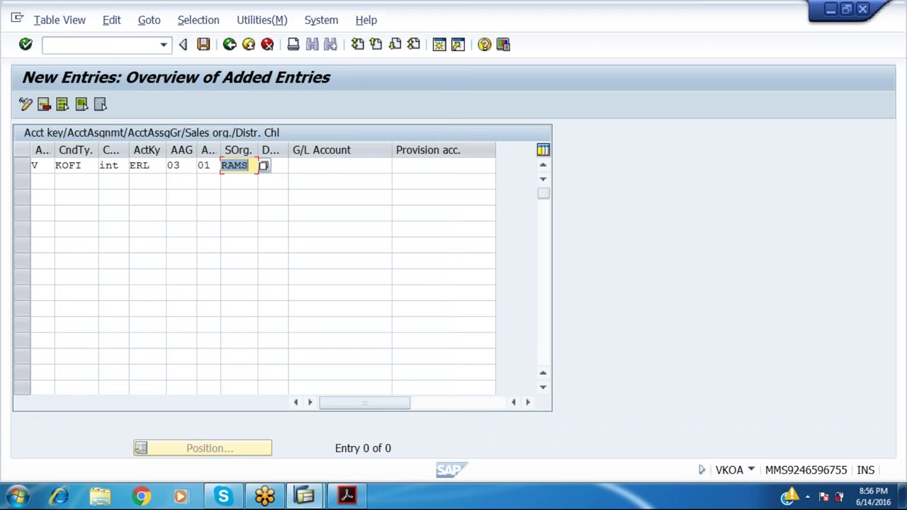
Set the new entry's distribution channel to RA (Distributors) from the list of available channels
key("Tab")
left_click(296, 169)
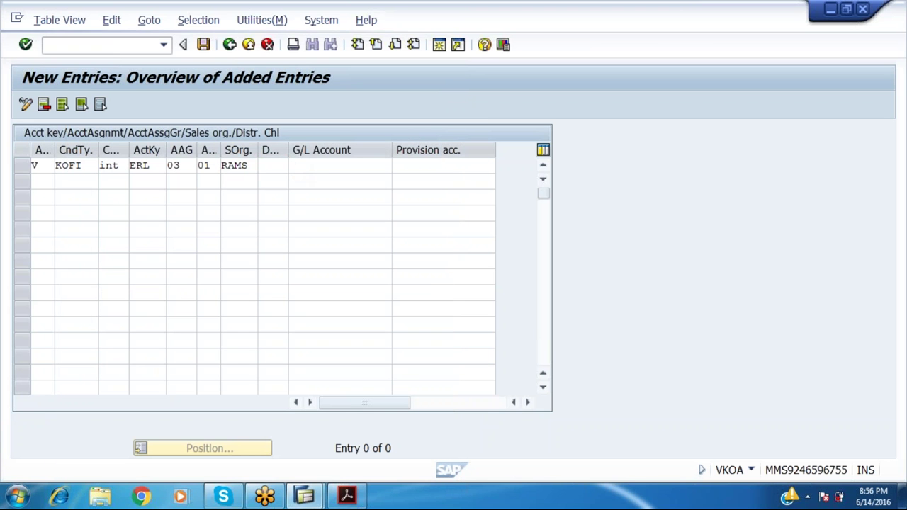
key("F4")
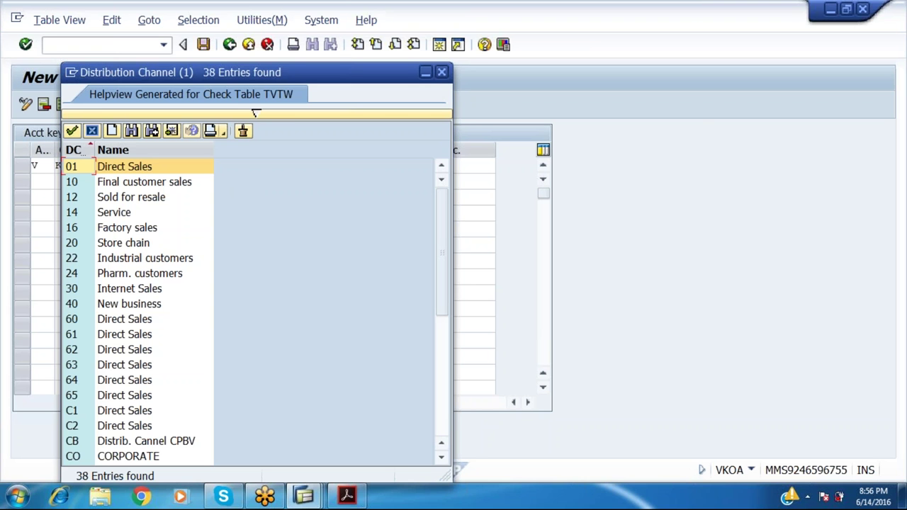
key("Down")
key("Down")
key("Down")
key("Down")
key("Down")
key("Down")
key("Down")
key("Down")
key("Down")
key("Down")
key("Down")
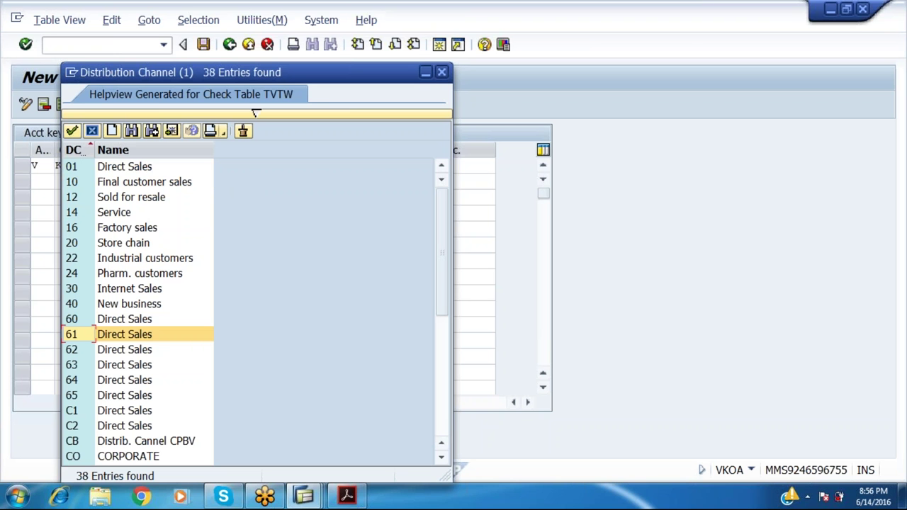
key("Down")
key("Down")
key("Down")
key("Down")
key("Down")
key("Down")
key("Down")
key("Down")
key("Down")
key("Down")
key("Down")
key("Down")
key("Down")
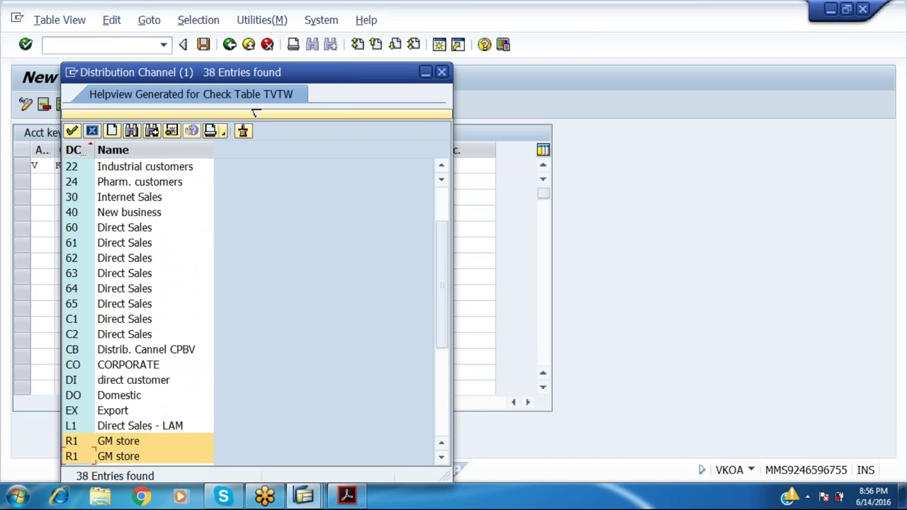
key("Down")
key("Down")
key("Down")
key("Down")
key("Down")
key("Down")
key("Down")
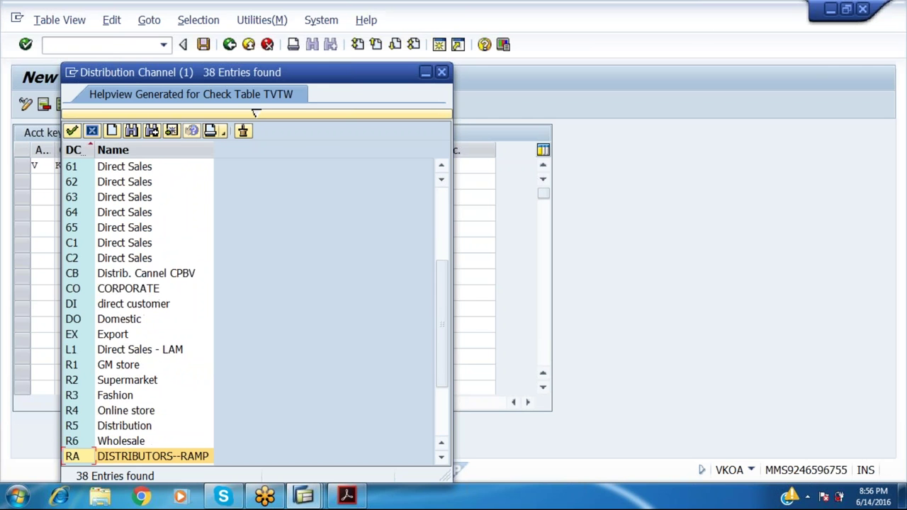
key("Up")
key("Return")
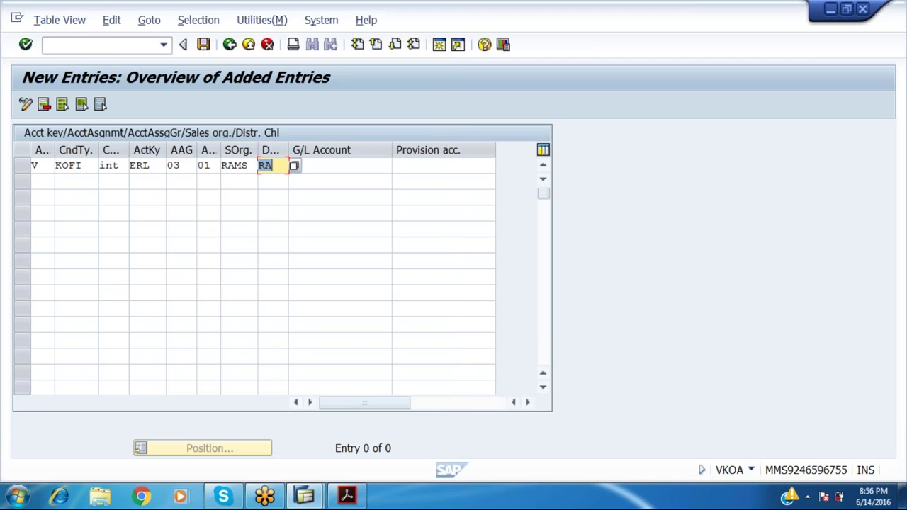
Search for G/L accounts in company code RAM1 and look through the list for an account for the new entry
key("Tab")
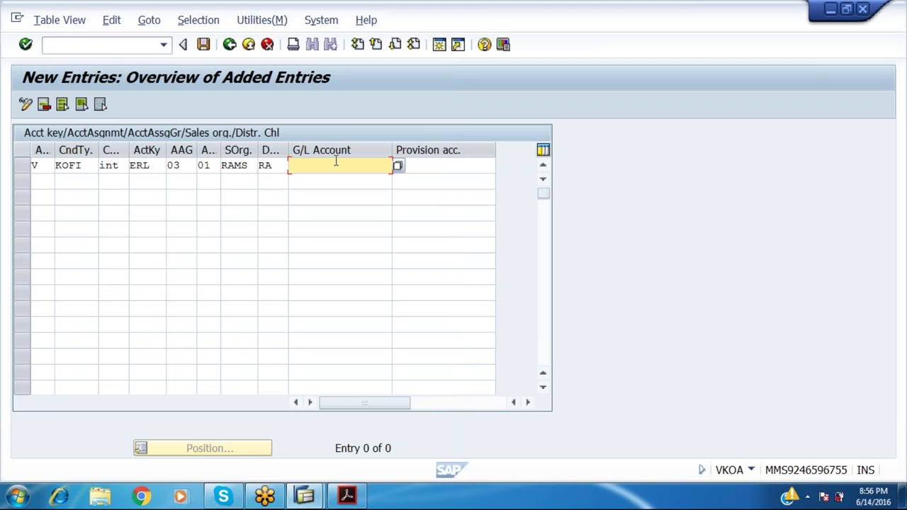
left_click(399, 166)
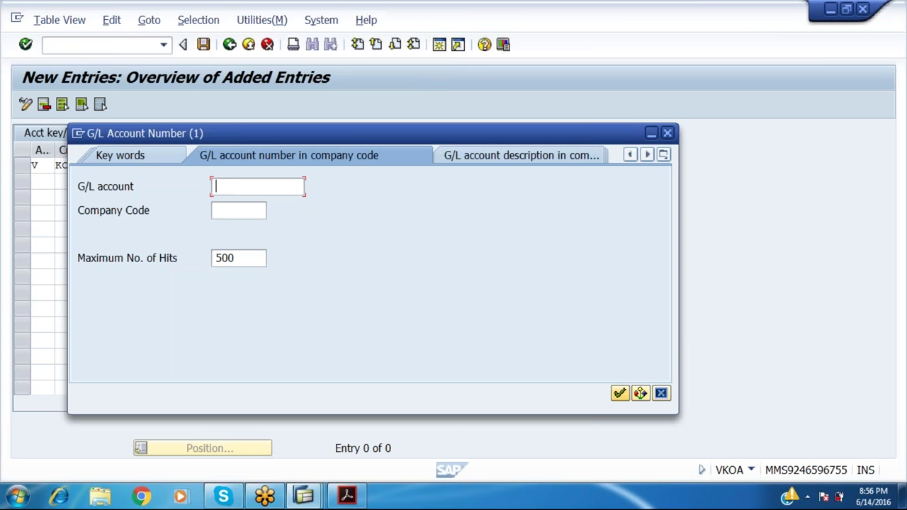
left_click(238, 210)
type("ram1")
key("Return")
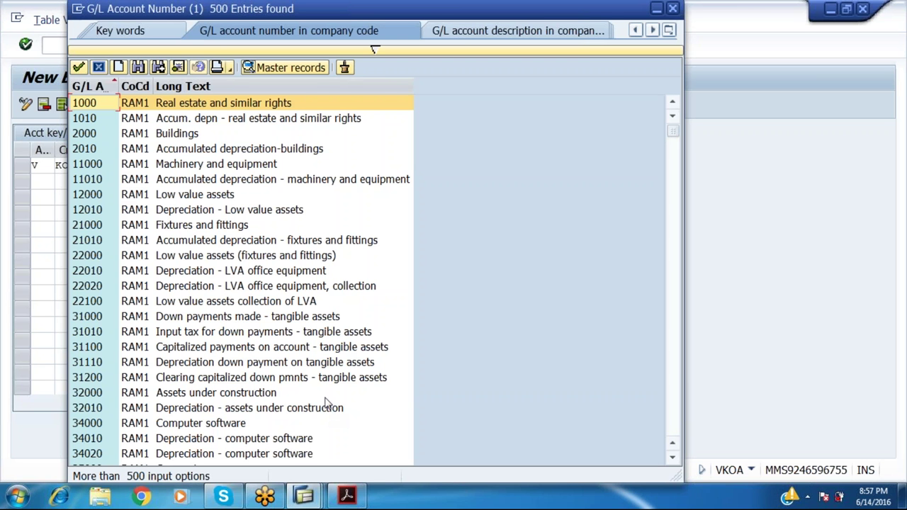
key("Down")
key("Down")
key("Down")
key("Down")
key("Down")
key("Down")
key("Down")
key("Down")
key("Down")
key("Down")
key("Down")
key("Down")
key("Down")
key("Down")
key("Down")
key("Down")
key("Down")
key("Down")
key("Down")
key("Down")
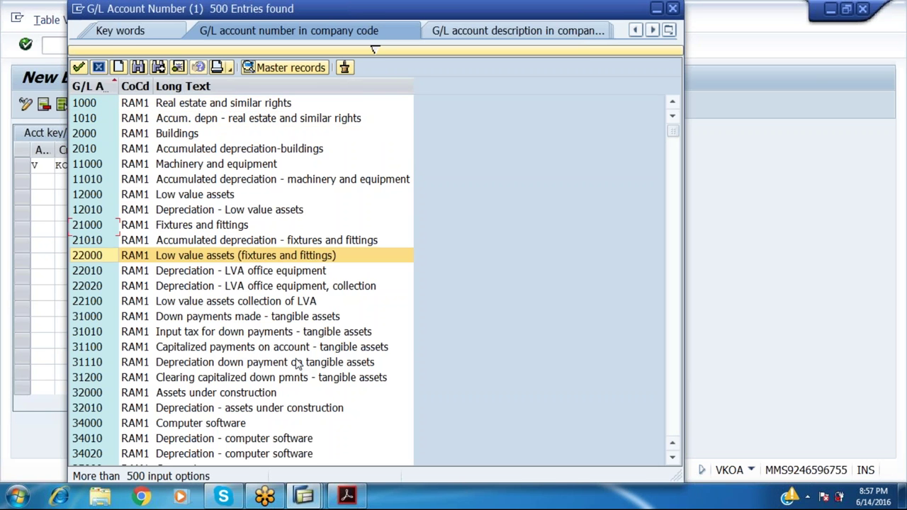
key("Down")
key("Down")
key("Down")
key("Down")
key("Down")
key("Down")
key("Down")
key("Down")
key("Down")
key("Down")
key("Down")
key("Down")
key("Down")
key("Down")
key("Down")
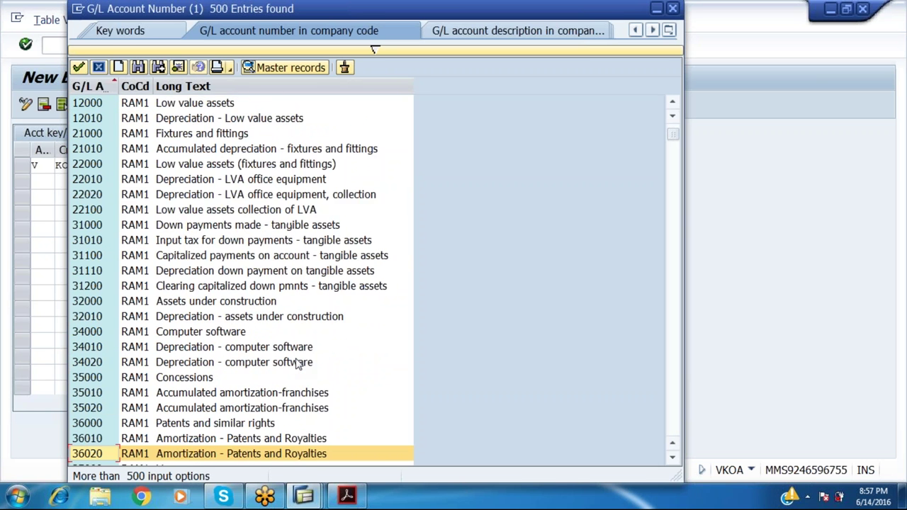
key("Down")
key("Down")
key("Down")
key("Down")
key("Down")
key("Down")
key("Down")
key("Down")
key("Down")
key("Down")
key("Down")
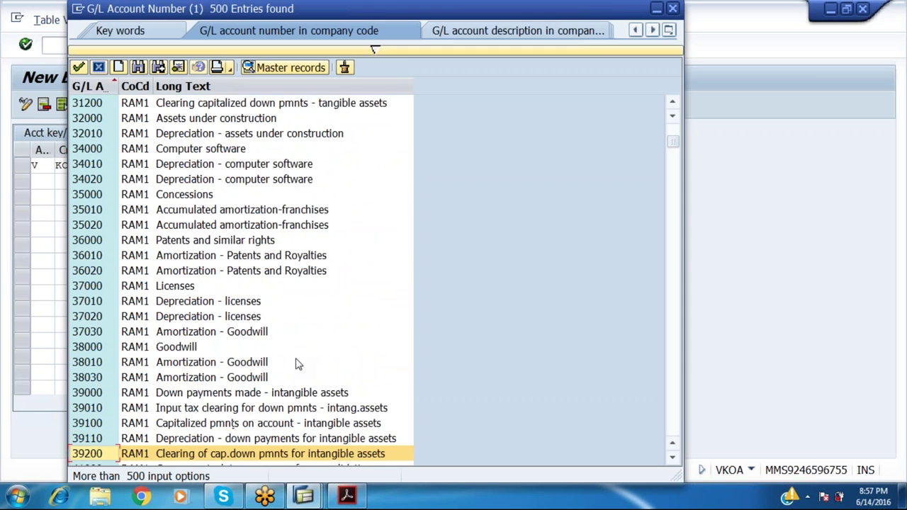
key("Down")
key("Down")
key("Down")
key("Down")
key("Down")
key("Down")
key("Down")
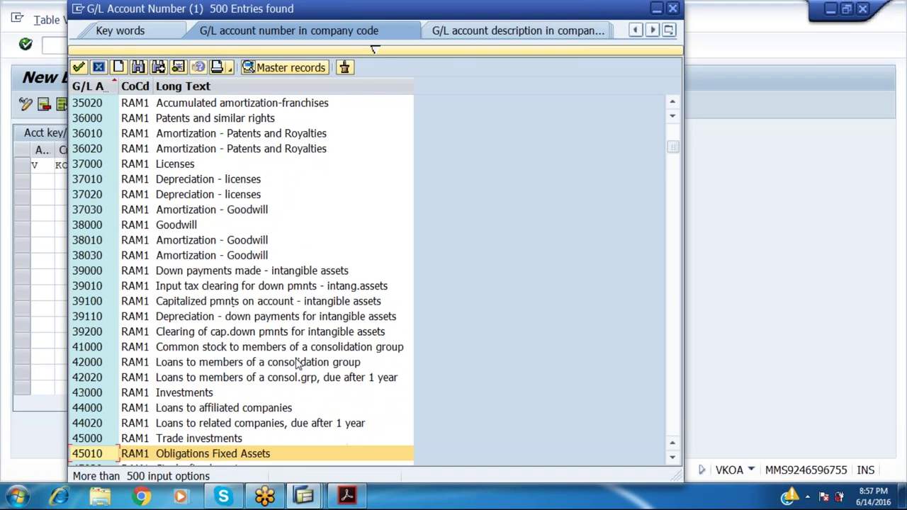
key("Down")
key("Down")
key("Down")
key("Down")
key("Down")
key("Down")
key("Down")
key("Down")
key("Down")
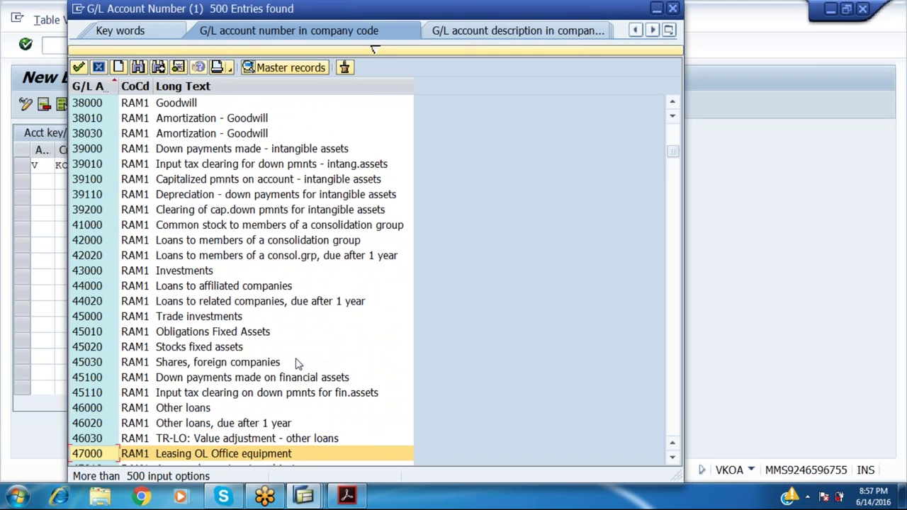
key("Down")
key("Down")
key("Down")
key("Down")
key("Down")
key("Down")
key("Down")
key("Down")
key("Down")
key("Down")
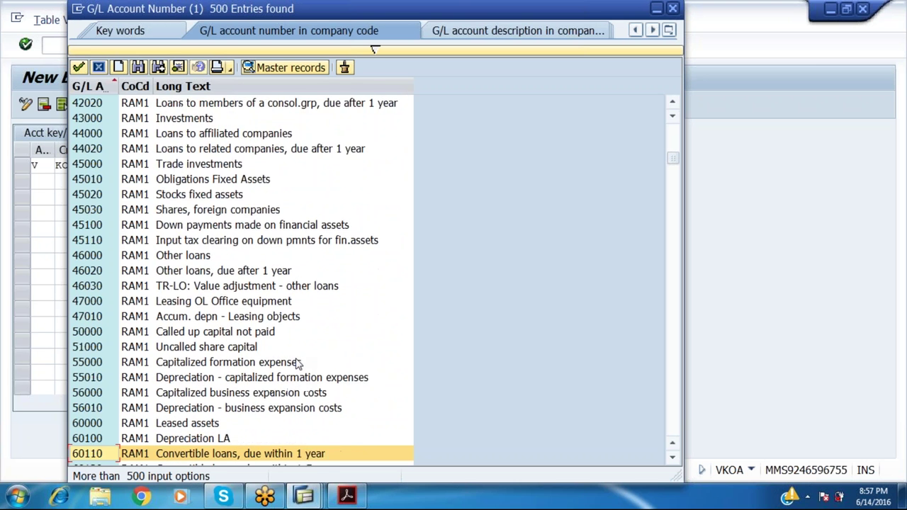
key("Down")
key("Down")
key("Down")
key("Down")
key("Down")
key("Down")
key("Down")
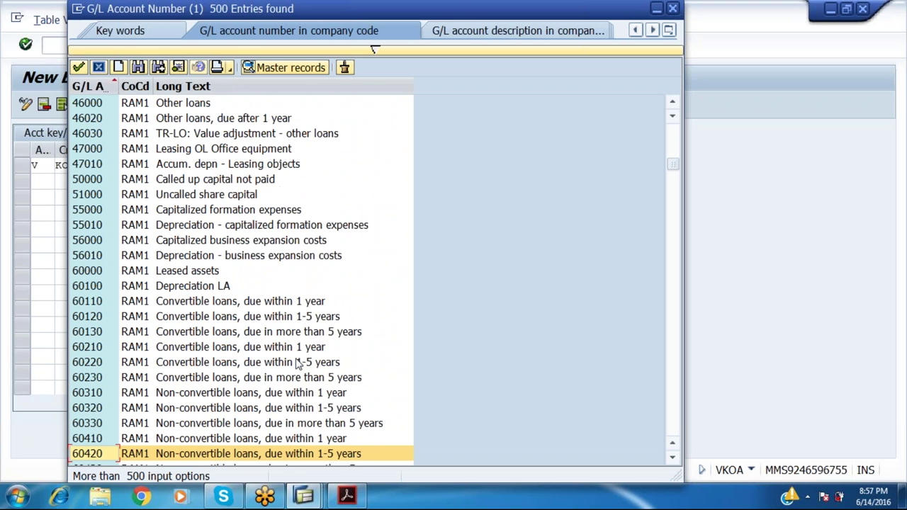
key("Escape")
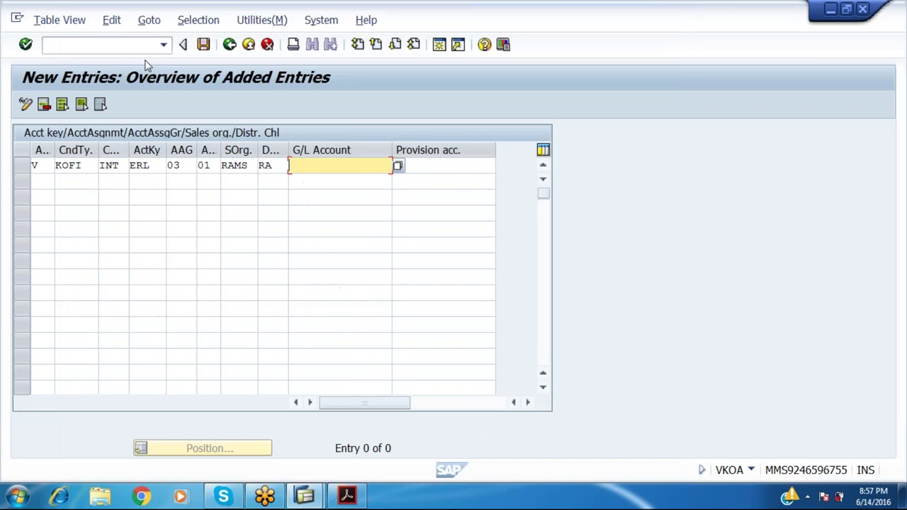
Open central G/L account maintenance (transaction FS00) and change the company code of the account list to RAM1
left_click(47, 44)
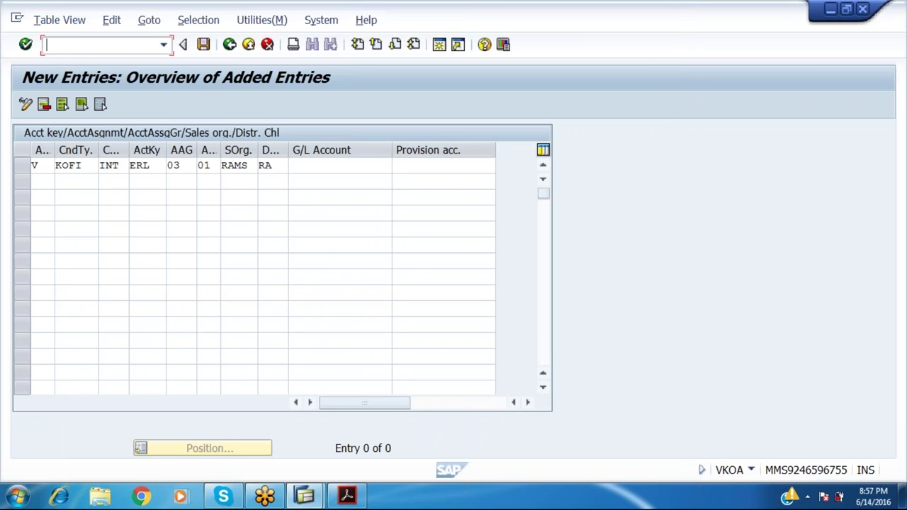
type("/nfs00")
key("Return")
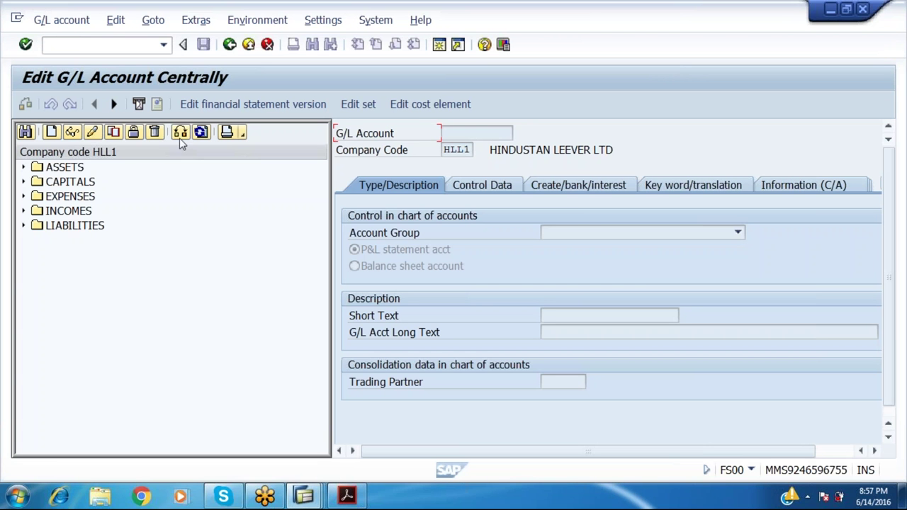
left_click(180, 134)
type("ram1")
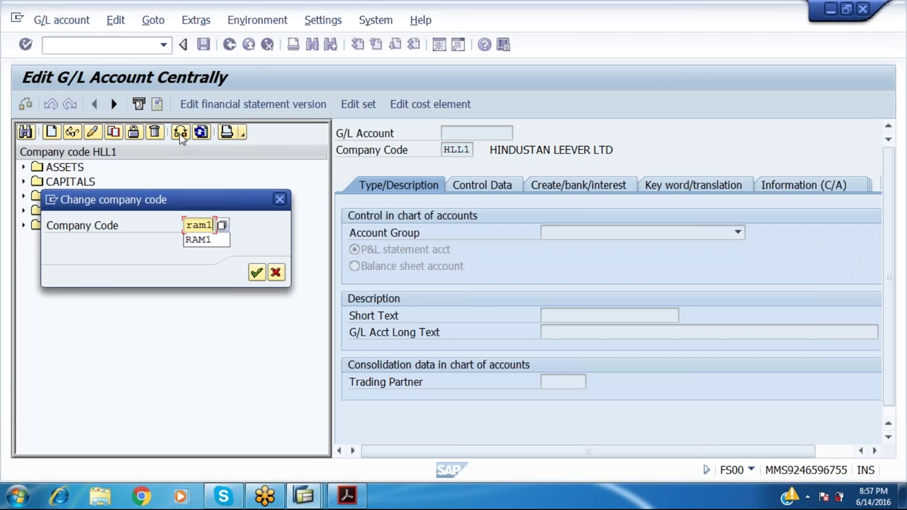
key("Return")
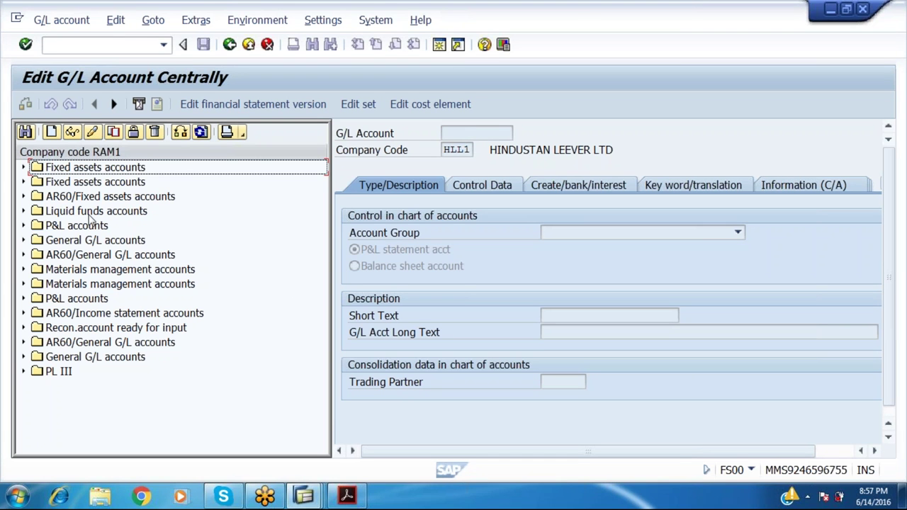
Look through the accounts in the second P&L accounts group of company code RAM1 for a suitable revenue account
left_click(23, 299)
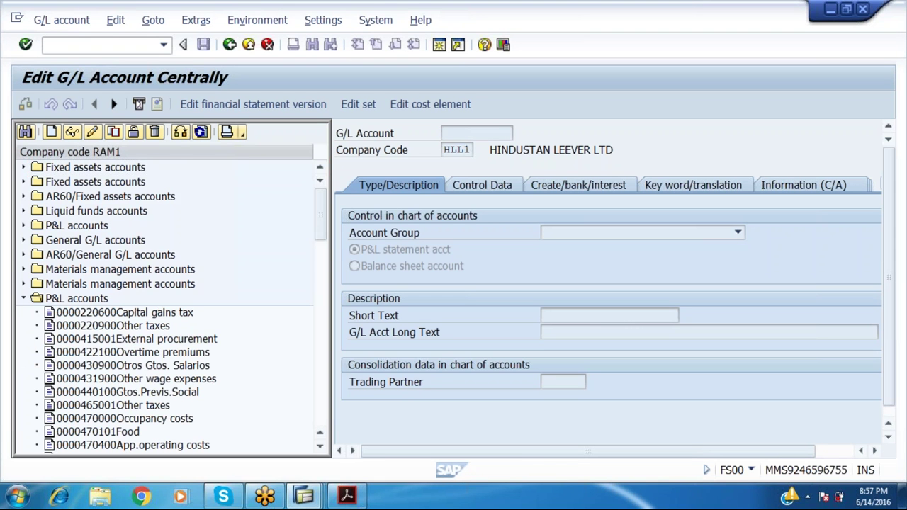
key("Down")
key("Down")
key("Down")
key("Down")
key("Down")
key("Down")
key("Down")
key("Down")
key("Down")
key("Down")
key("Down")
key("Down")
key("Down")
key("Down")
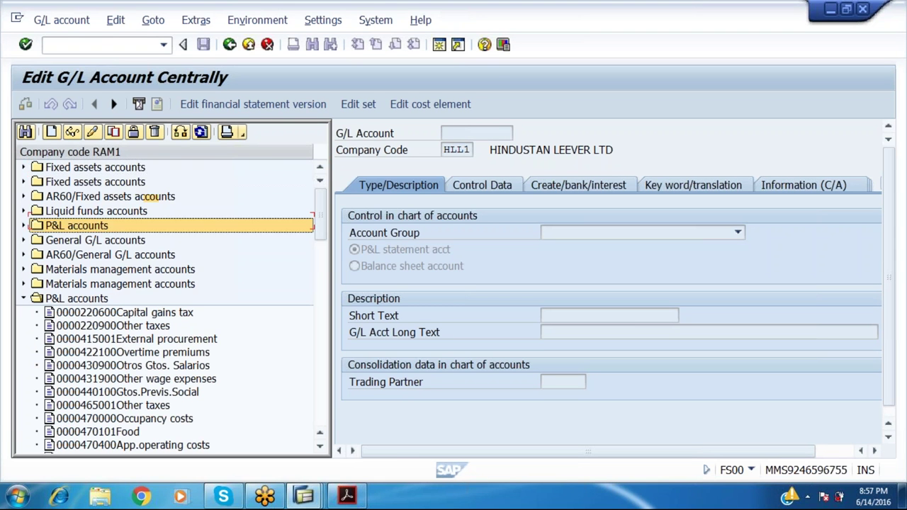
key("Down")
key("Down")
key("Down")
key("Down")
key("Down")
key("Down")
key("Down")
key("Down")
key("Down")
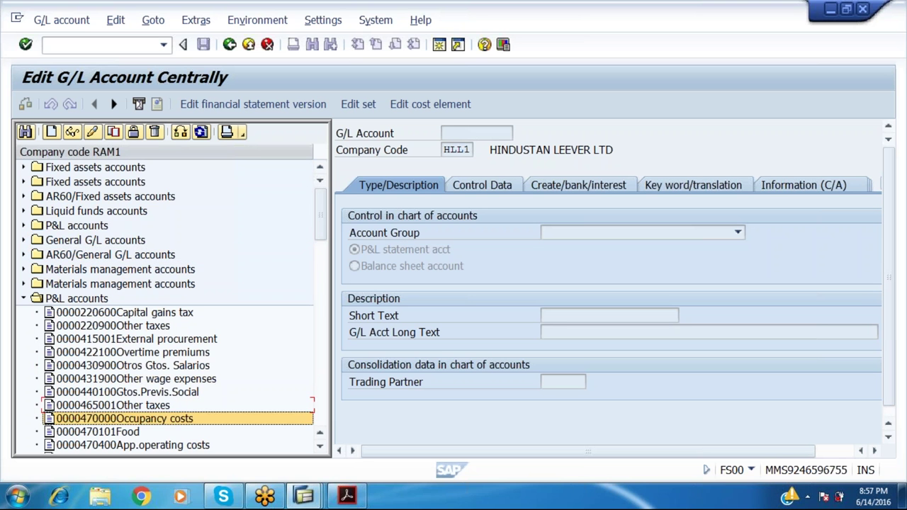
key("Down")
key("Down")
key("Down")
key("Down")
key("Down")
key("Down")
key("Down")
key("Down")
key("Down")
key("Down")
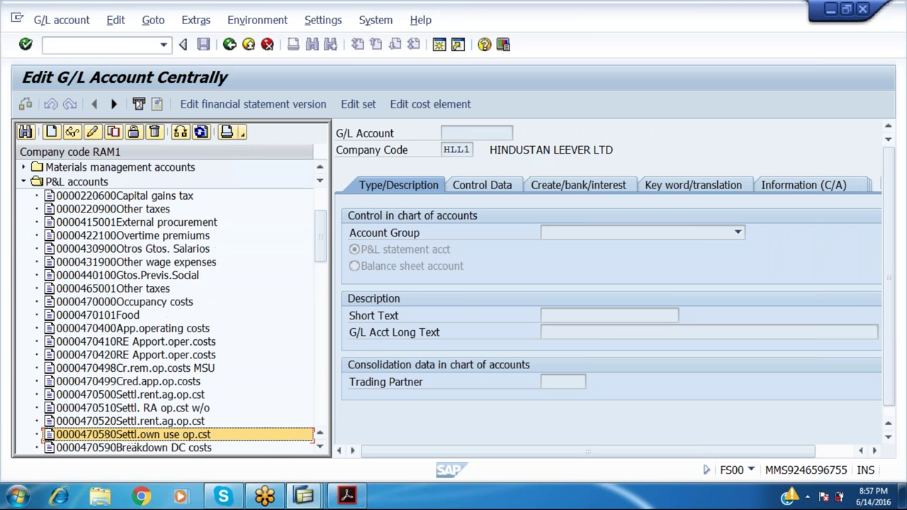
key("Down")
key("Down")
key("Down")
key("Down")
key("Down")
key("Down")
key("Down")
key("Down")
key("Down")
key("Down")
key("Down")
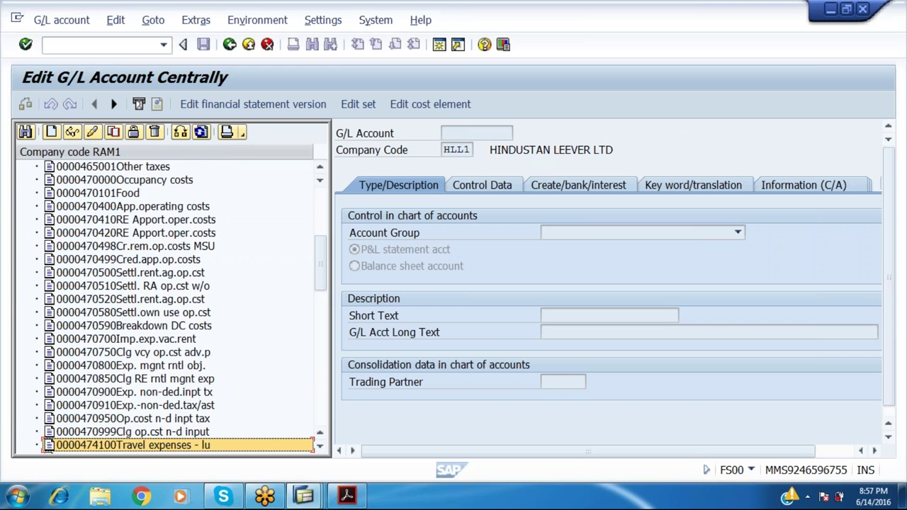
key("Down")
key("Down")
key("Down")
key("Down")
key("Down")
key("Down")
key("Down")
key("Down")
key("Down")
key("Down")
key("Down")
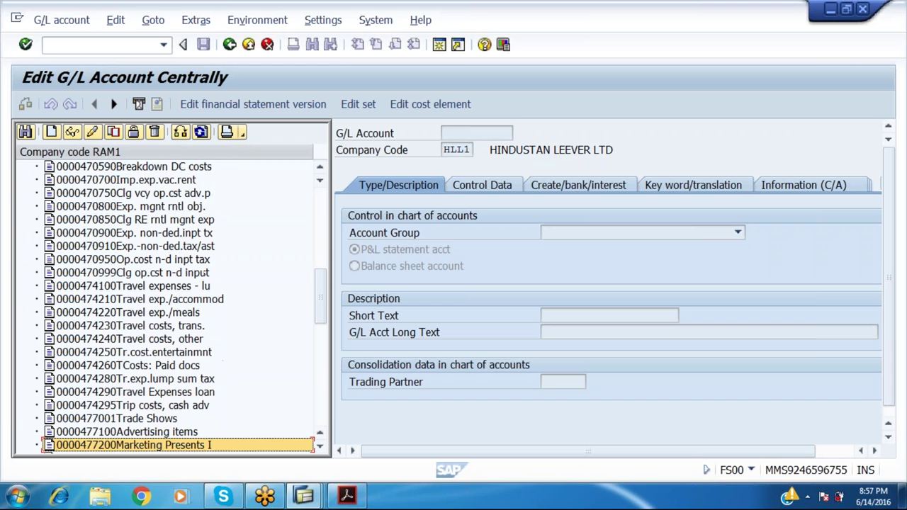
key("Down")
key("Down")
key("Down")
key("Down")
key("Down")
key("Down")
key("Down")
key("Down")
key("Down")
key("Down")
key("Down")
key("Down")
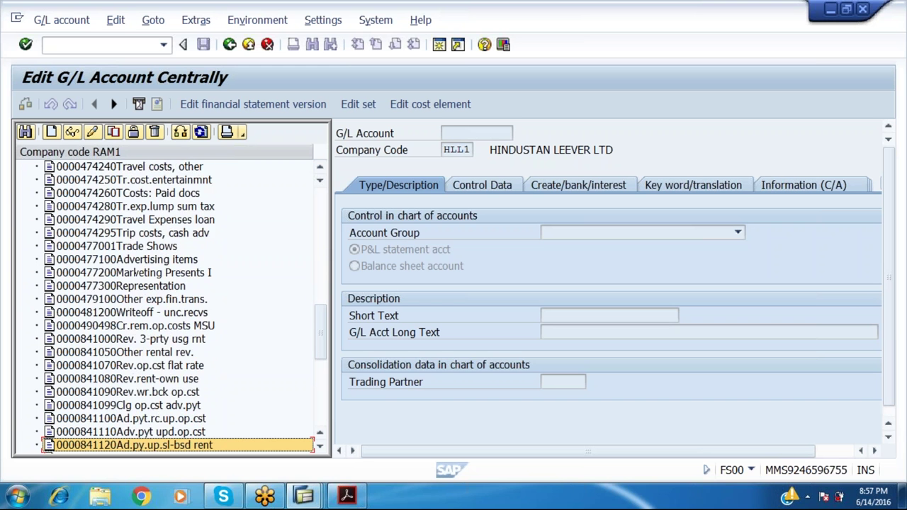
key("Down")
key("Down")
key("Down")
key("Down")
key("Down")
key("Down")
key("Down")
key("Down")
key("Down")
key("Down")
key("Down")
key("Down")
key("Down")
key("Down")
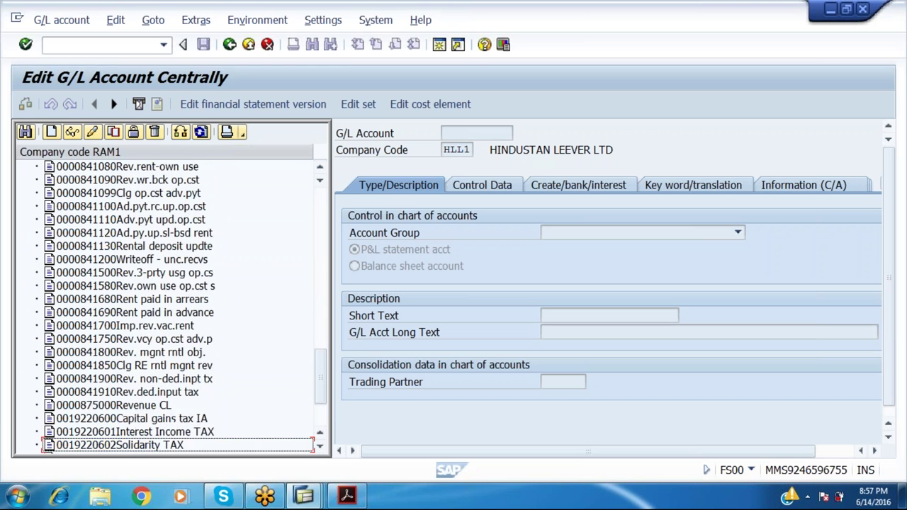
key("Down")
key("Down")
key("Down")
key("Down")
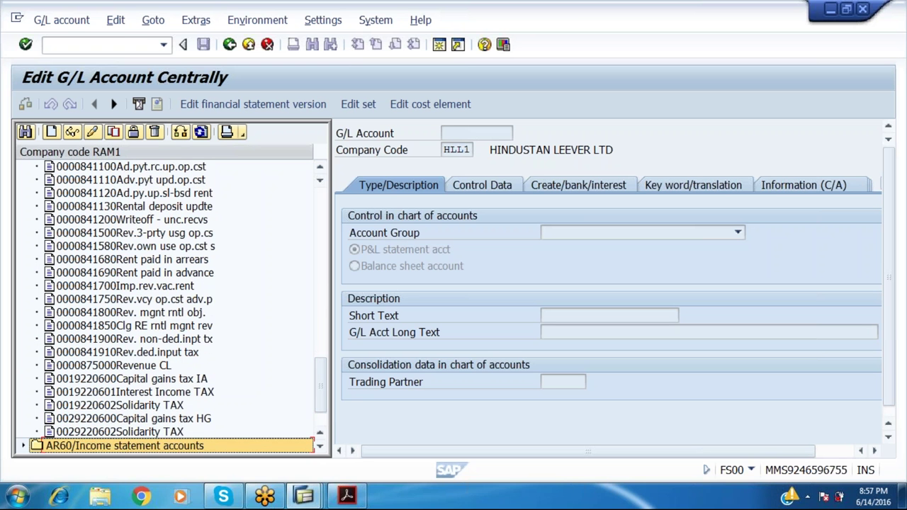
key("Up")
key("Up")
key("Up")
key("Up")
key("Up")
key("Up")
key("Up")
key("Up")
key("Up")
key("Up")
key("Up")
key("Up")
key("Up")
key("Up")
key("Up")
key("Up")
key("Up")
key("Up")
key("Up")
key("Up")
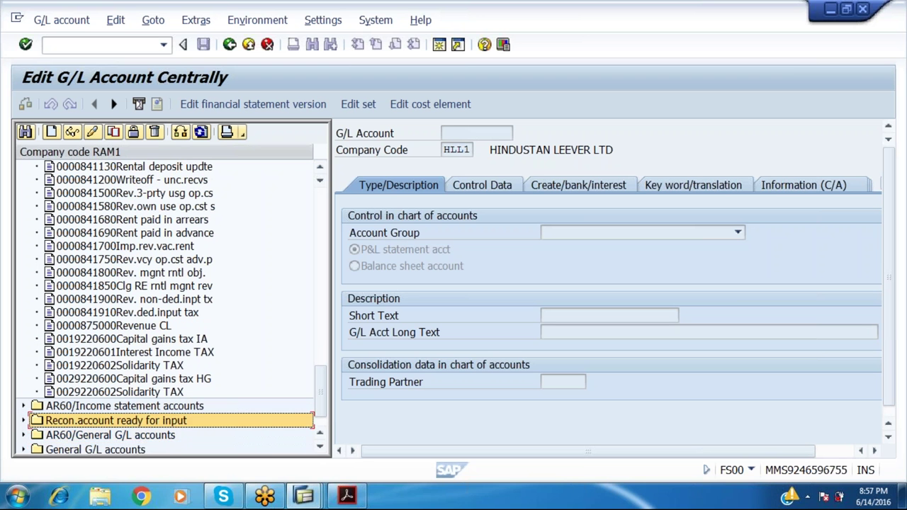
key("Up")
key("Up")
key("Up")
key("Up")
key("Up")
key("Up")
key("Up")
key("Up")
key("Up")
key("Up")
key("Up")
key("Up")
key("Up")
key("Up")
key("Up")
key("Up")
key("Up")
key("Up")
key("Up")
key("Up")
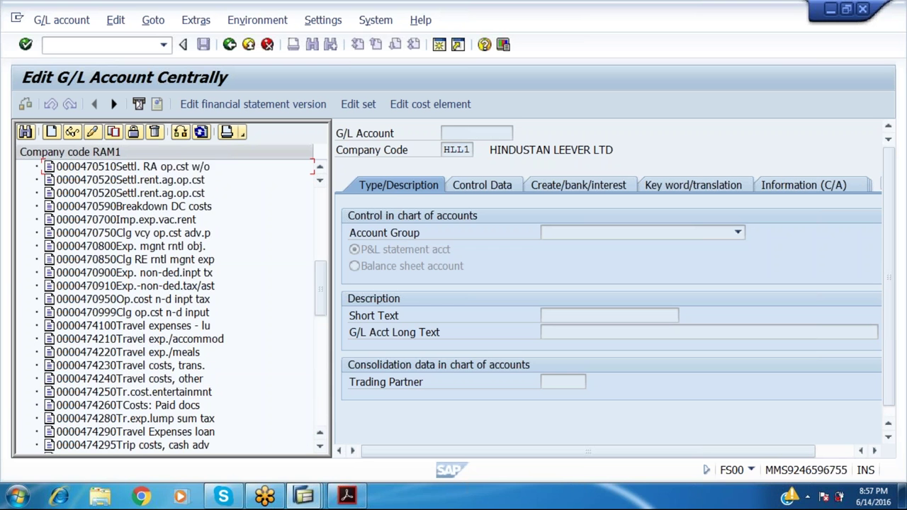
key("Down")
key("Down")
key("Down")
key("Down")
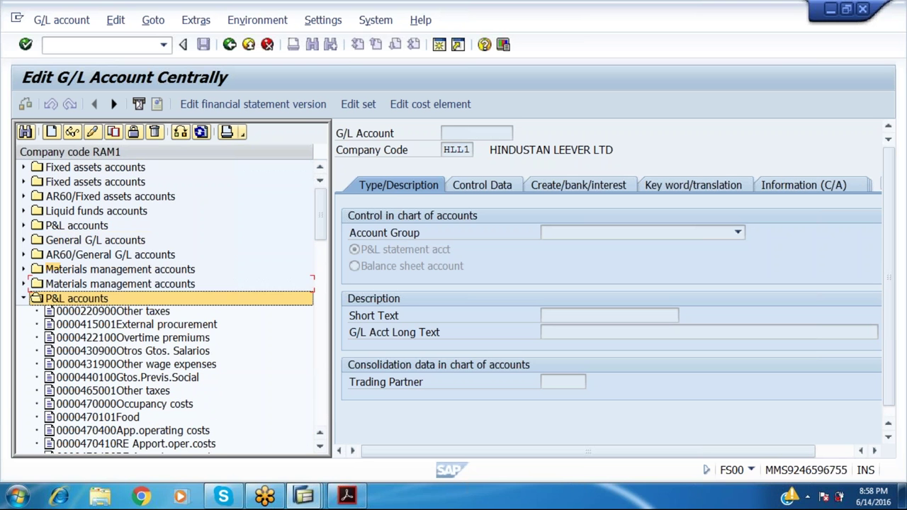
key("Left")
Examine the accounts in the first P&L accounts group, between the liquid funds and general G/L accounts
key("Up")
key("Up")
key("Up")
key("Up")
key("Up")
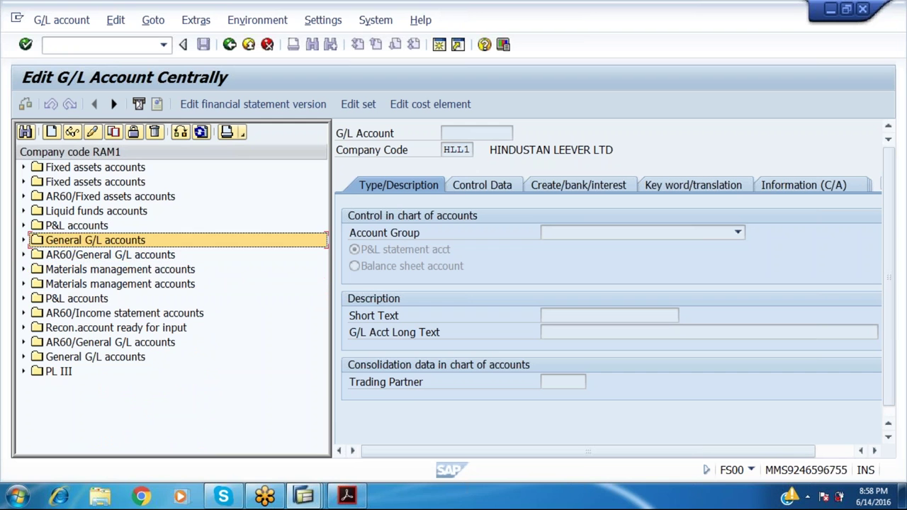
key("Right")
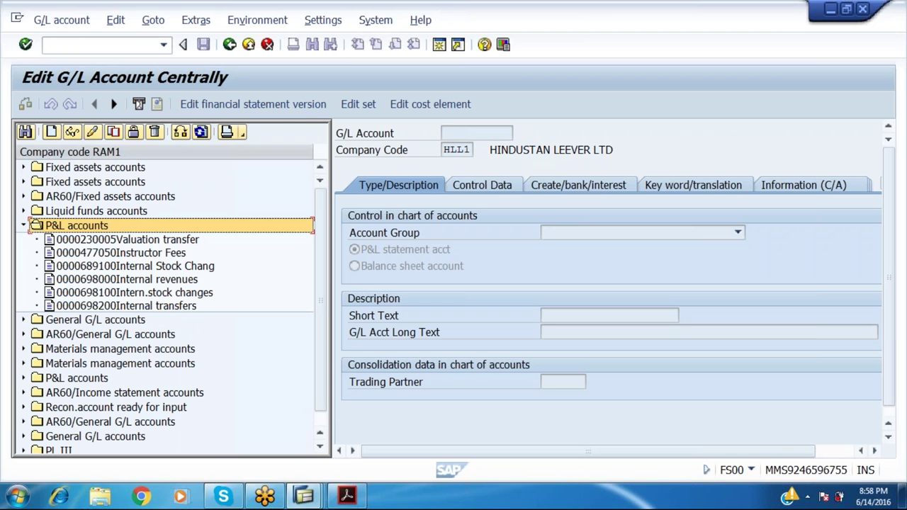
key("Down")
key("Up")
key("Left")
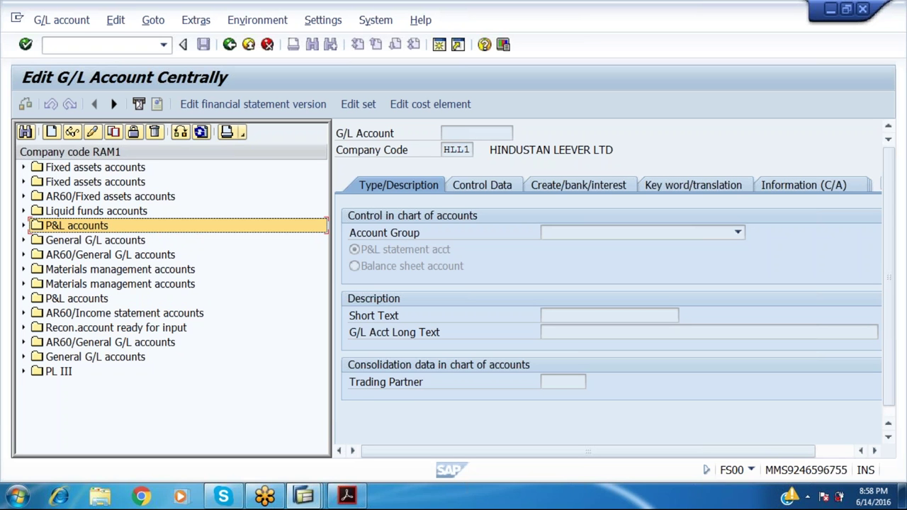
key("Right")
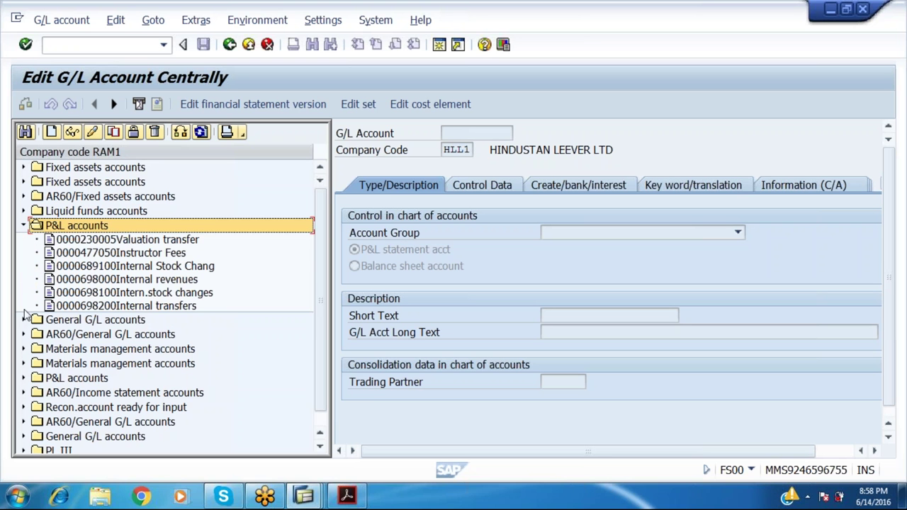
Try to copy the Internal transfers account 698200 to a new G/L account 698201 in company code RAM1
left_click(92, 307)
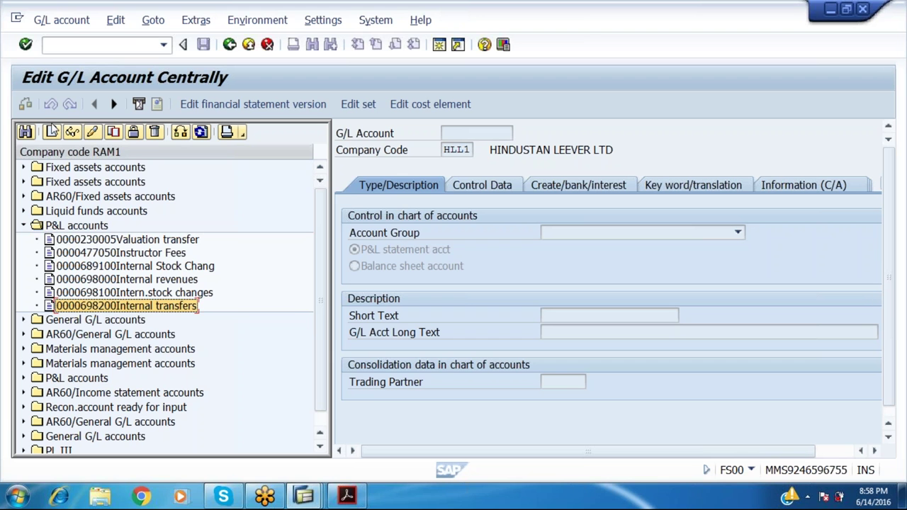
left_click(112, 133)
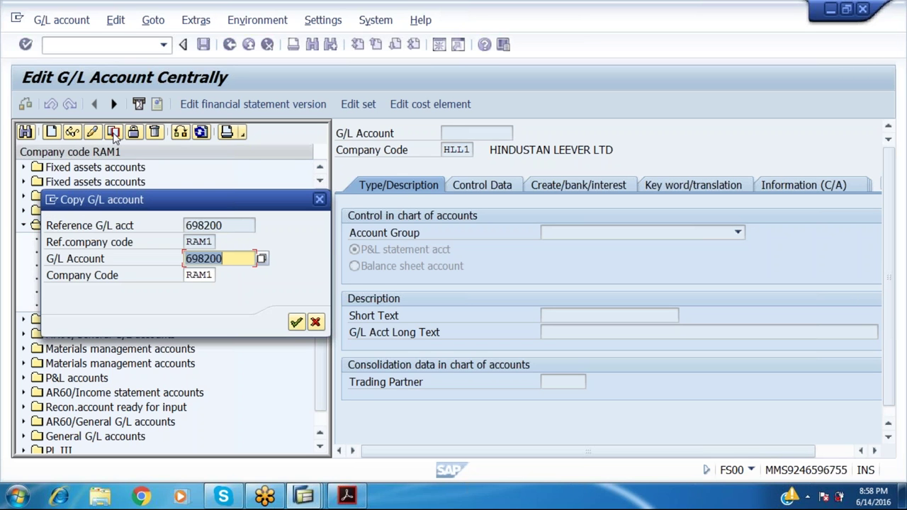
type("6")
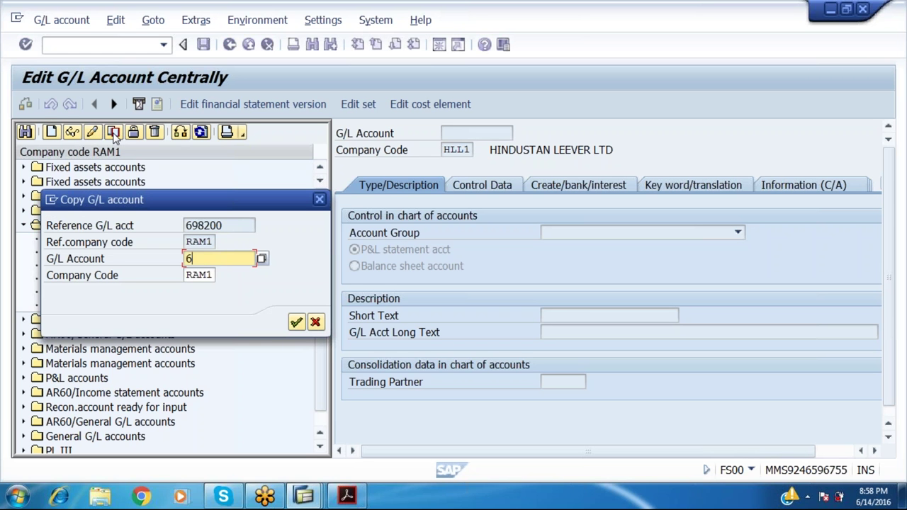
type("98201")
key("Return")
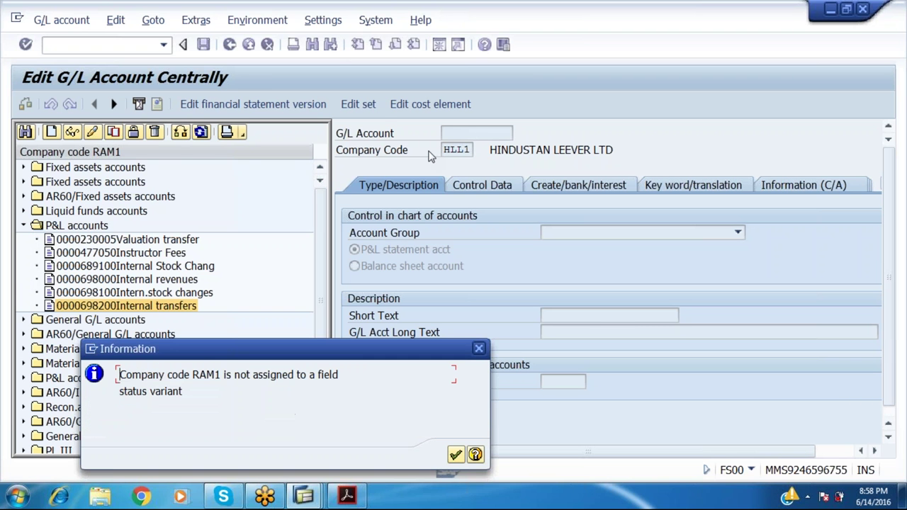
key("Return")
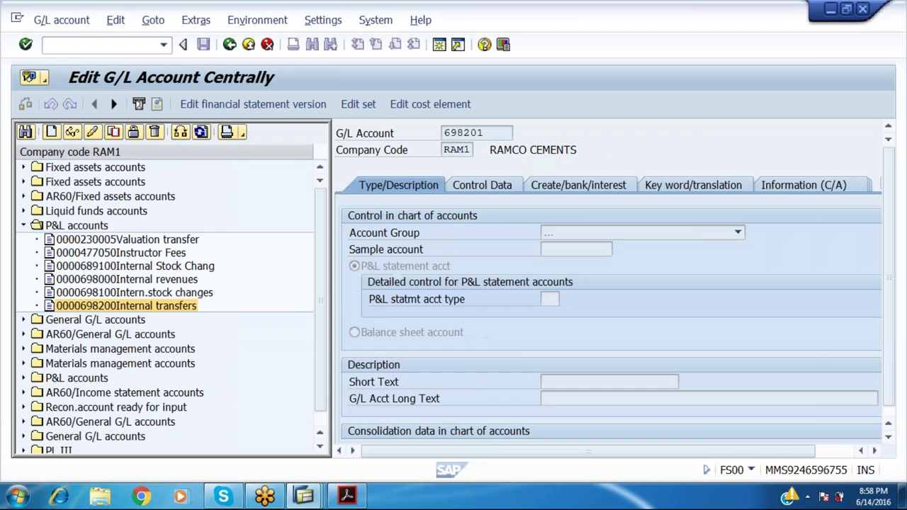
Assign field status variant 0001 to company code RAM1 in a separate OBC5 session, save, and close that session
left_click(137, 52)
type("/oobc5")
key("Return")
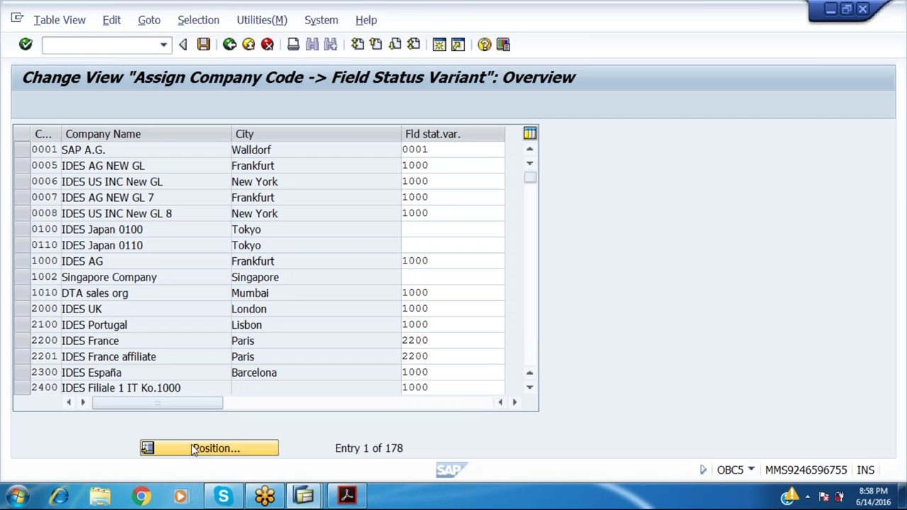
left_click(193, 451)
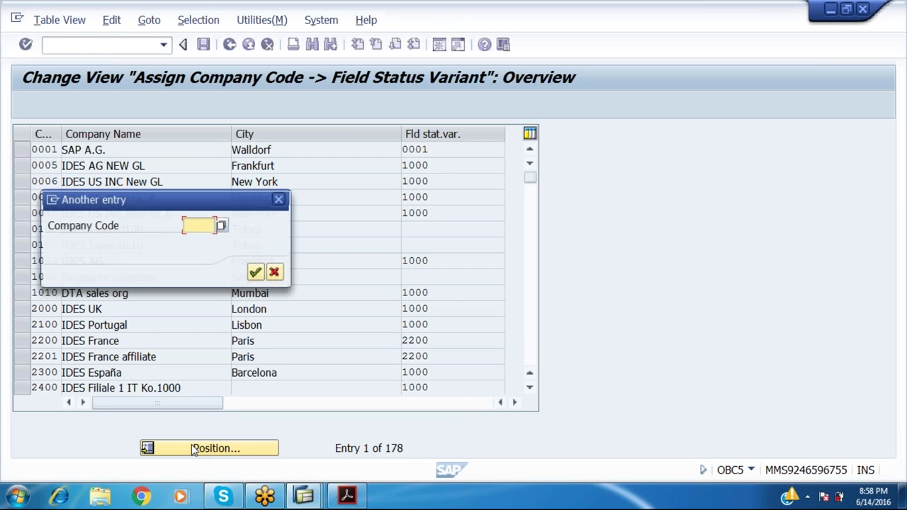
type("ram1")
key("Return")
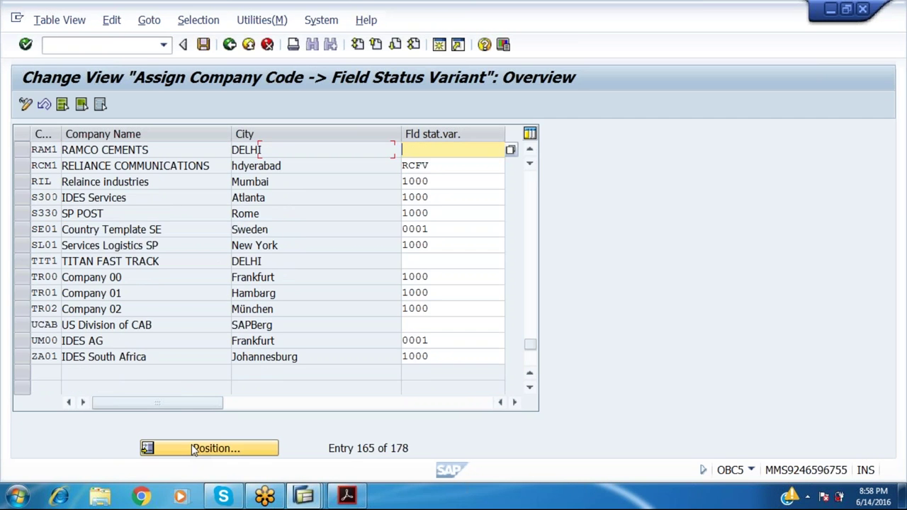
type("0001")
key("ctrl+s")
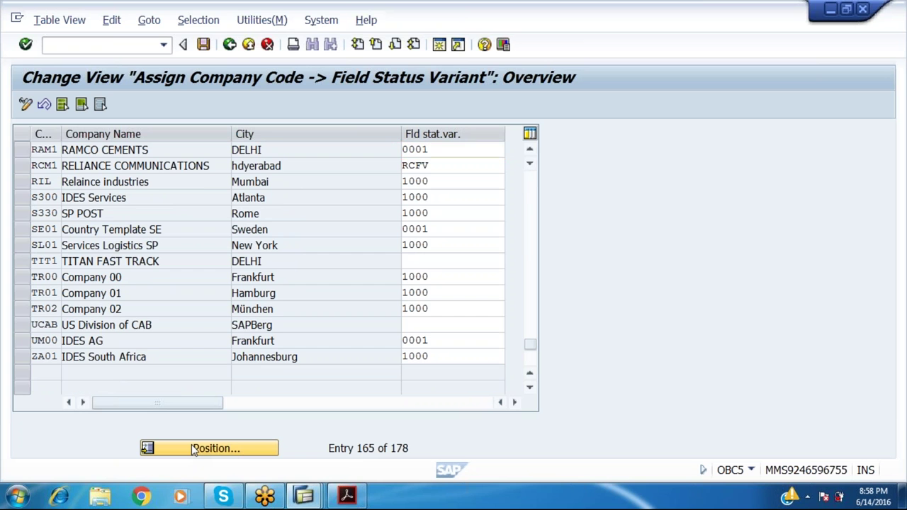
key("Return")
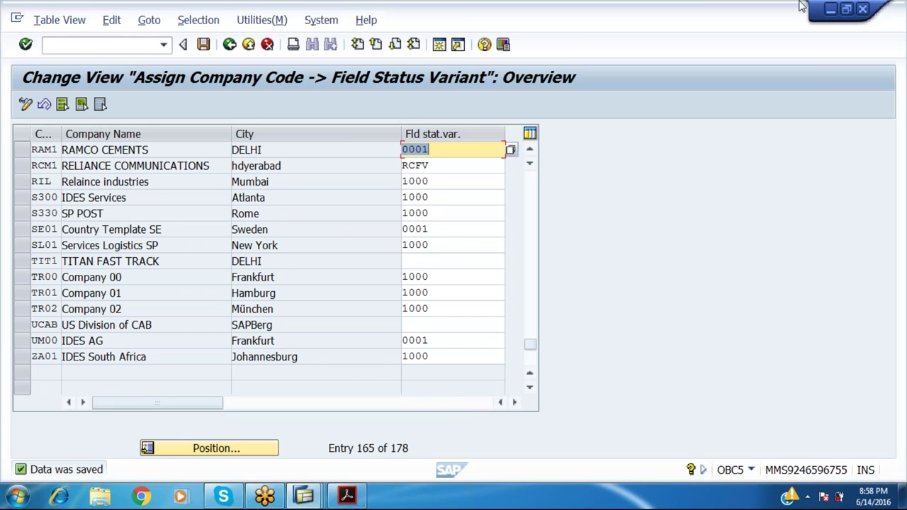
left_click(863, 8)
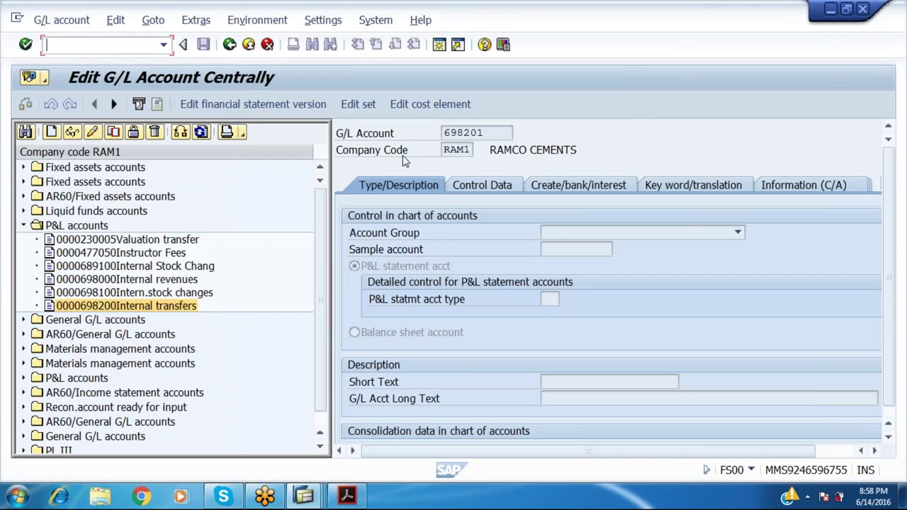
Copy the Internal transfers account 698200 to new G/L account 698201 within company code RAM1
left_click(116, 132)
key("Right")
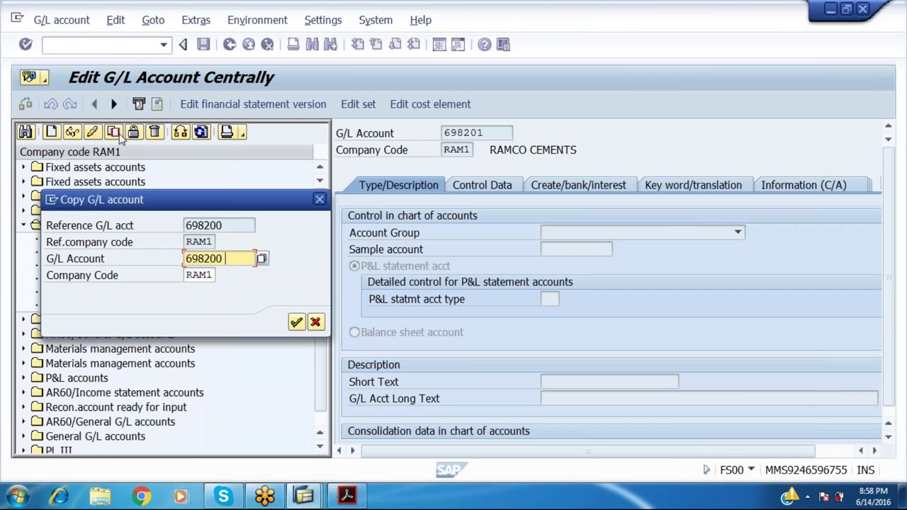
key("BackSpace")
type("1")
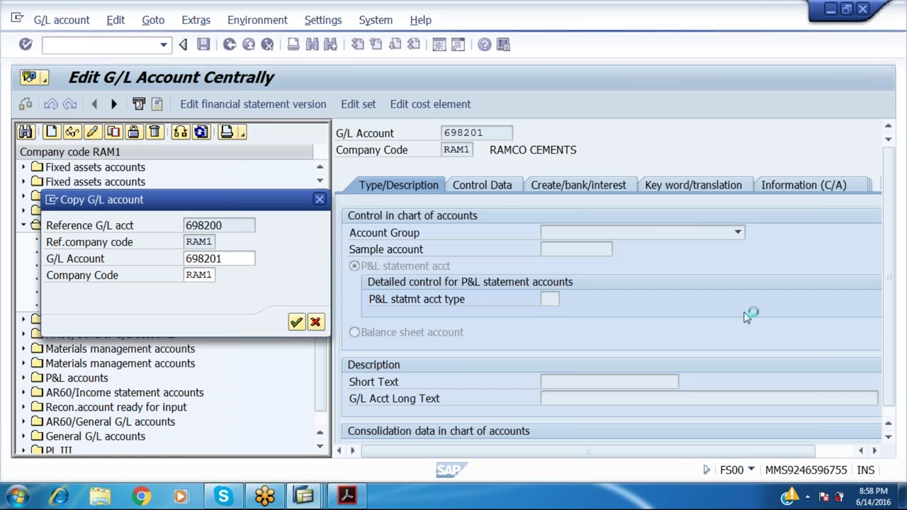
key("Return")
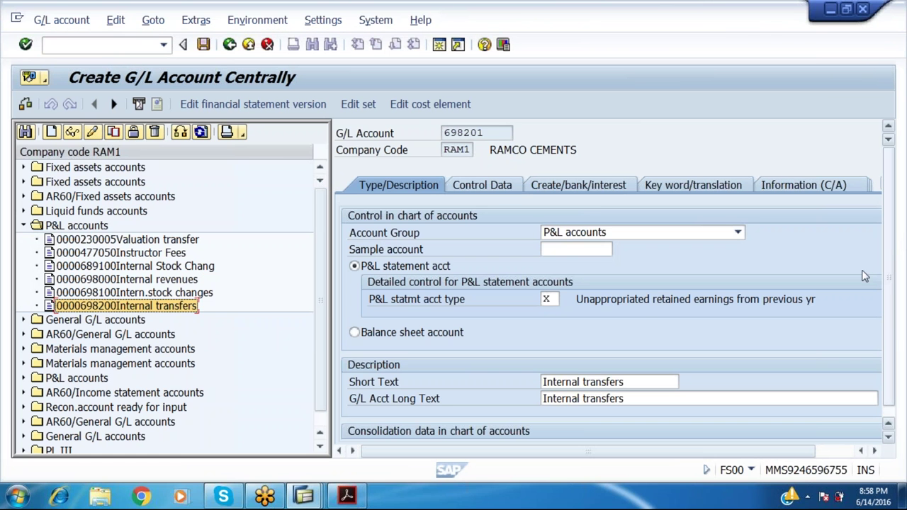
Set the new account's short text to "sales revenue" and start replacing its G/L account long text
left_click(638, 386)
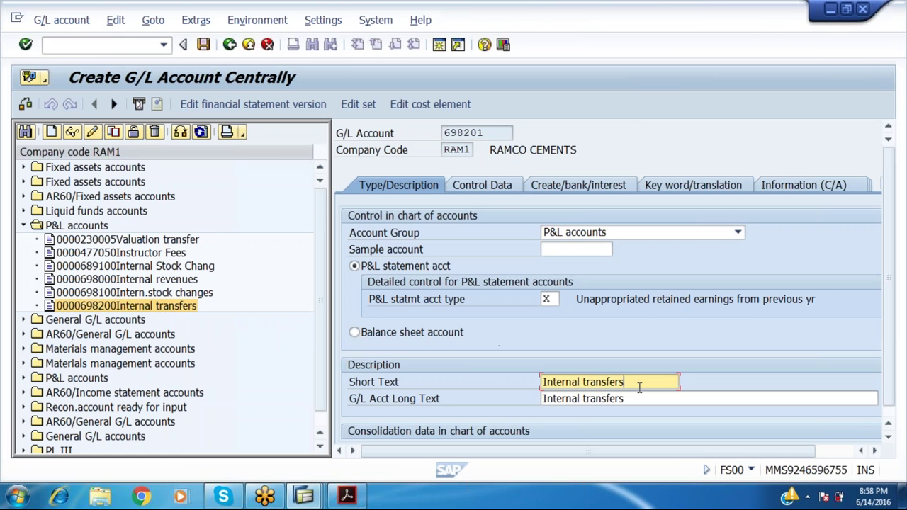
key("BackSpace")
key("BackSpace")
key("BackSpace")
key("BackSpace")
key("BackSpace")
key("BackSpace")
key("BackSpace")
key("BackSpace")
key("BackSpace")
key("BackSpace")
key("BackSpace")
key("BackSpace")
key("BackSpace")
key("BackSpace")
key("BackSpace")
key("BackSpace")
key("BackSpace")
key("BackSpace")
key("BackSpace")
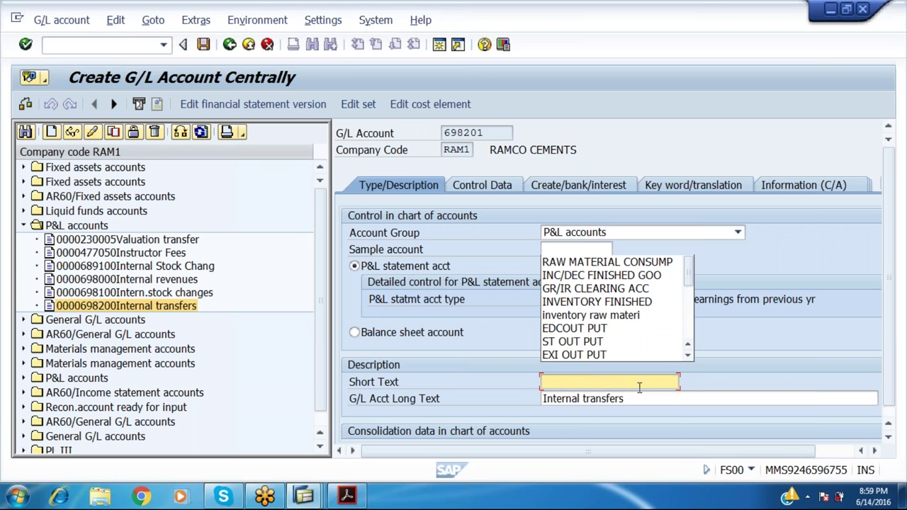
type("sales re")
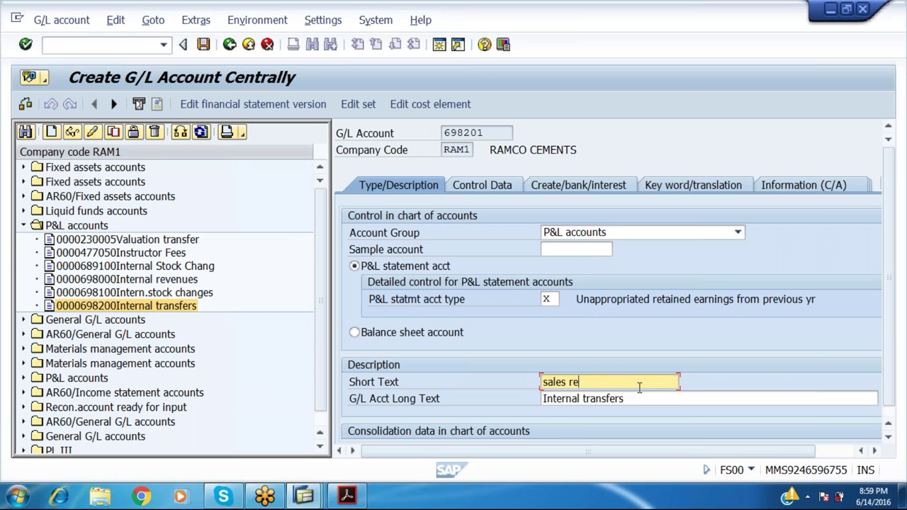
type("venue")
key("Tab")
type("sa")
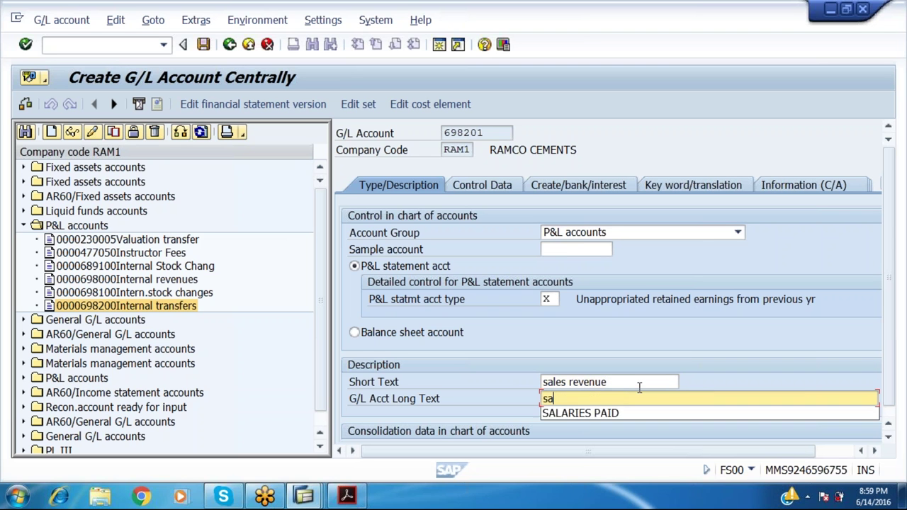
Set the new G/L account's short text to "sales revenues" and its long text to "sales revenue"
type("les revemn")
left_click(640, 387)
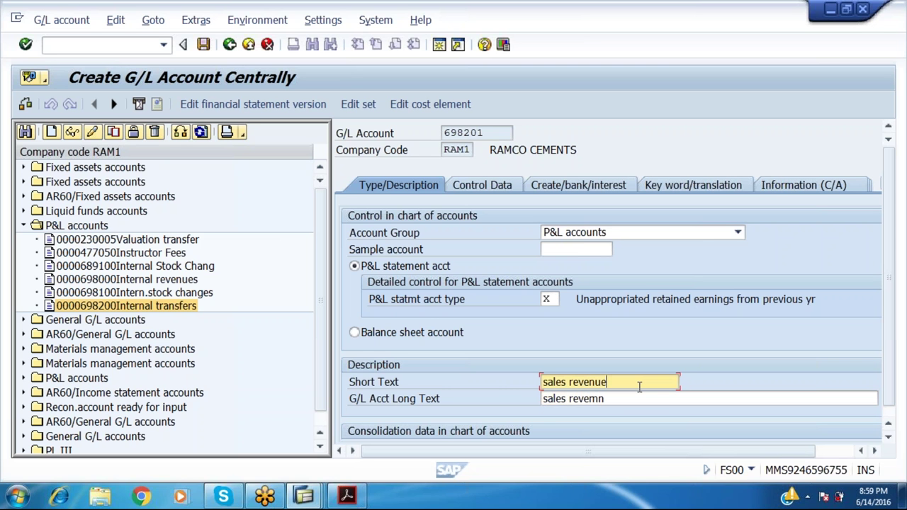
key("BackSpace")
type("e")
key("BackSpace")
type("e")
key("Tab")
key("Tab")
key("Tab")
key("Tab")
key("Tab")
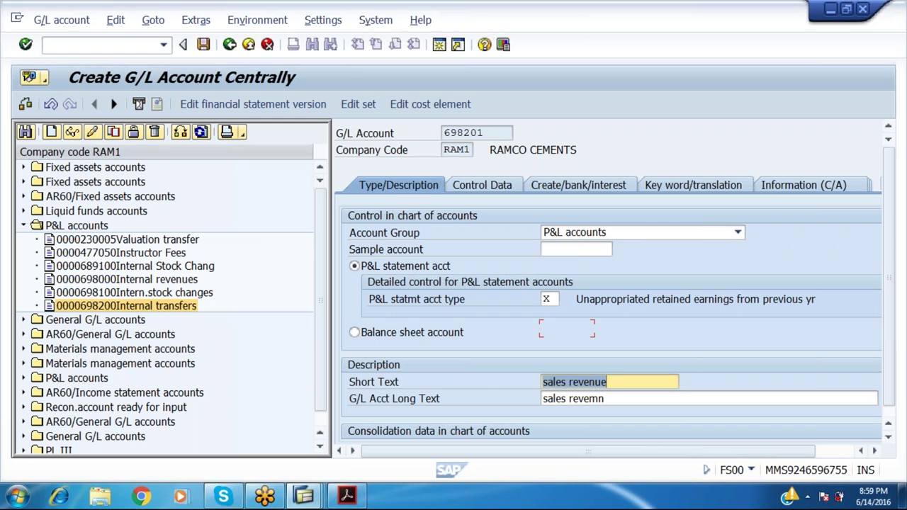
type("sake")
key("shift+Tab")
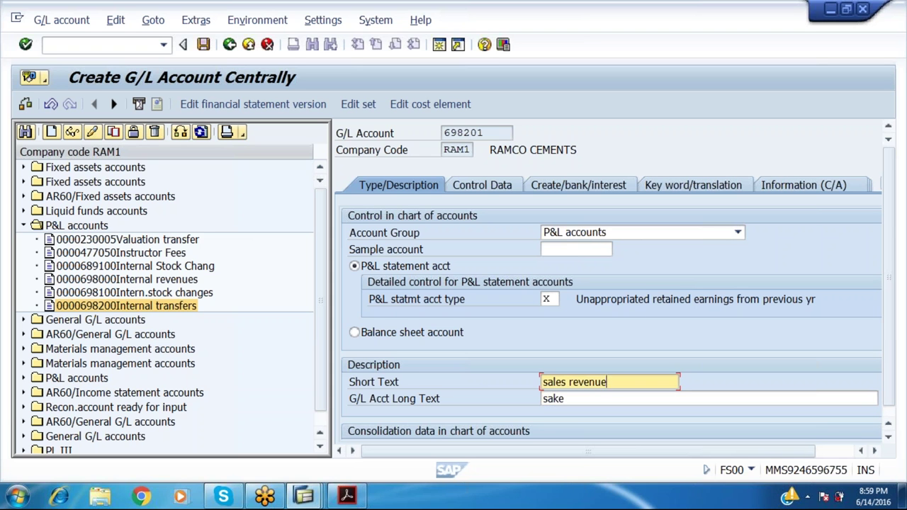
type("s")
key("Tab")
type("s")
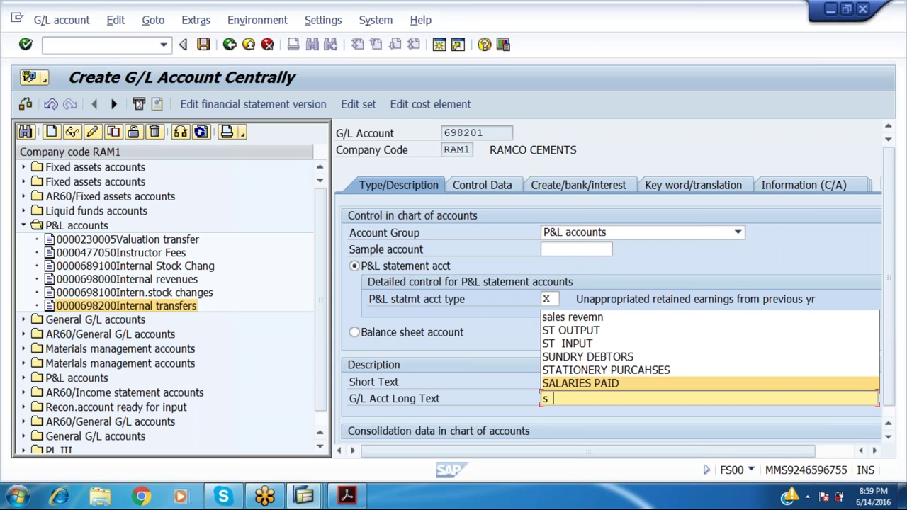
type("ales reve")
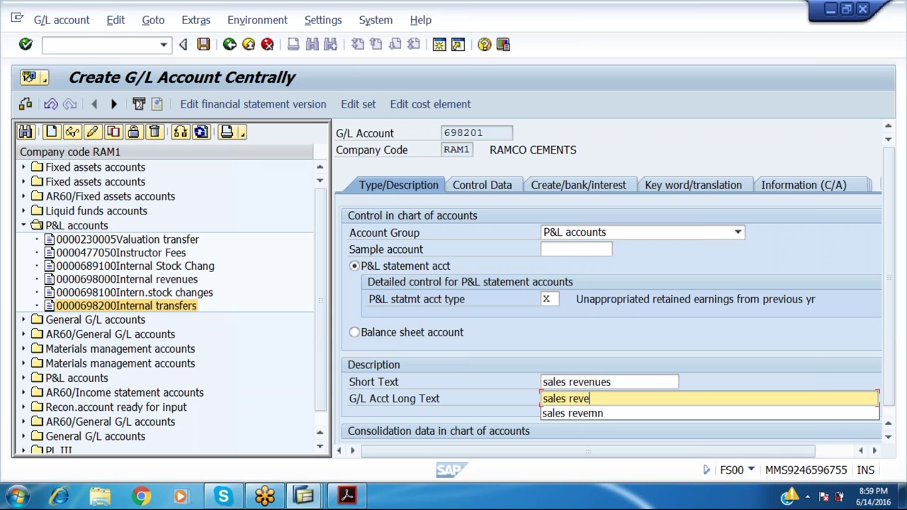
type("nue")
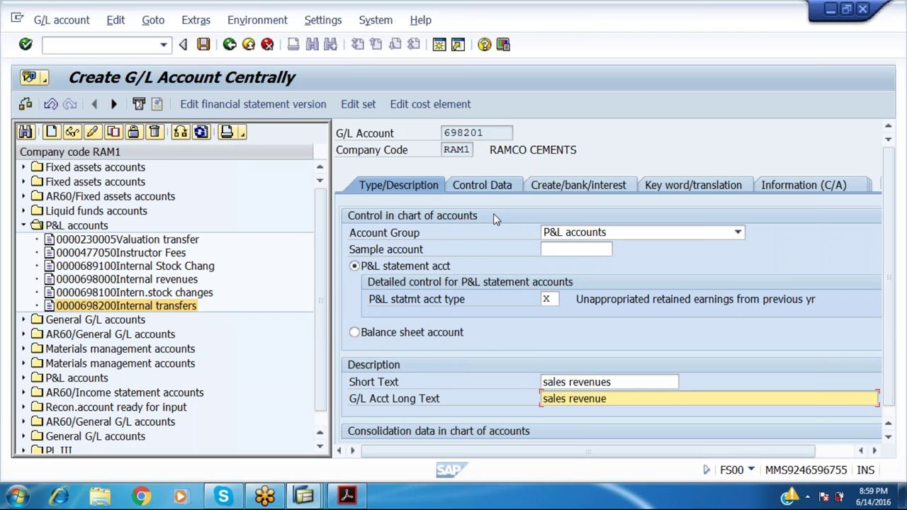
key("Return")
Check the new account's control data and document creation settings, and save the G/L account
left_click(497, 186)
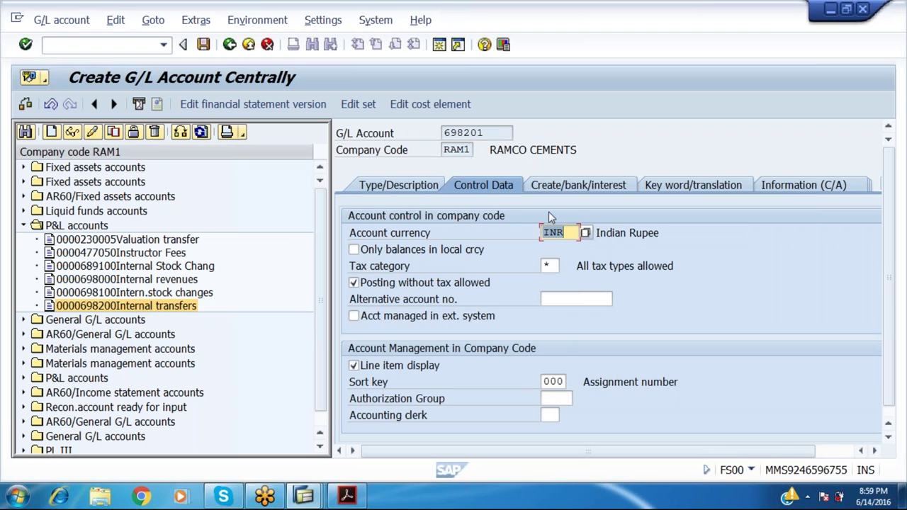
left_click(580, 184)
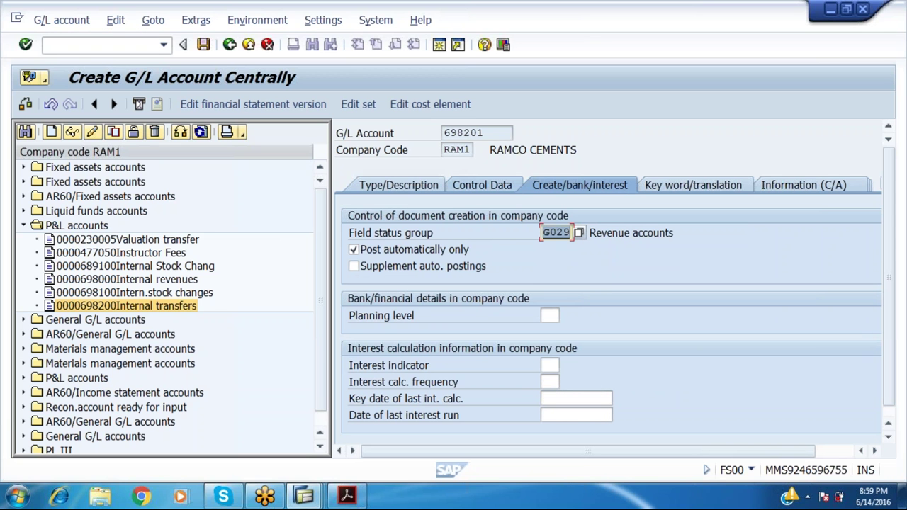
left_click(203, 45)
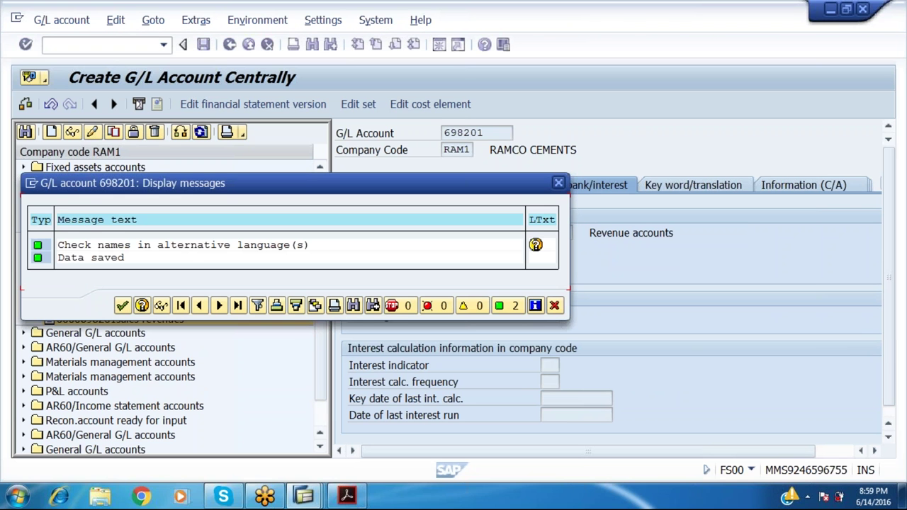
key("Return")
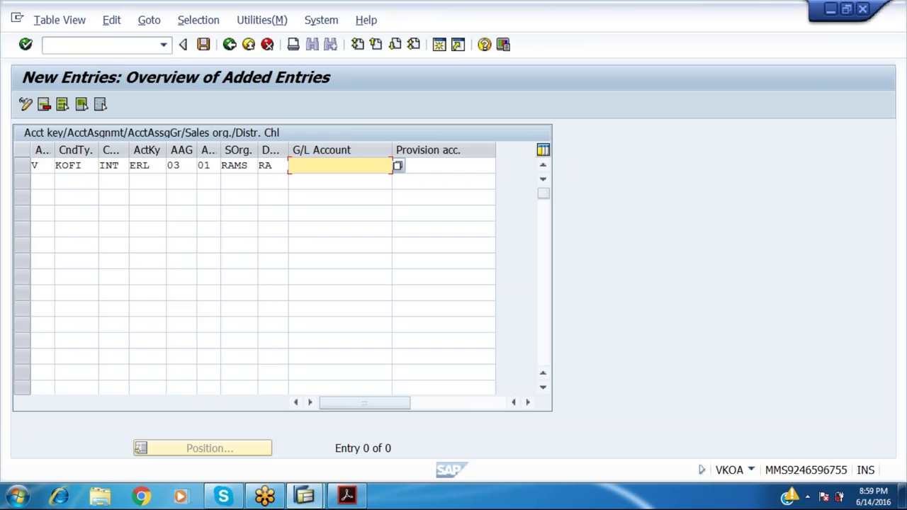
Review the new account determination entry from its application and condition type through its account key, assignment groups, sales organization and distribution channel
left_click(42, 167)
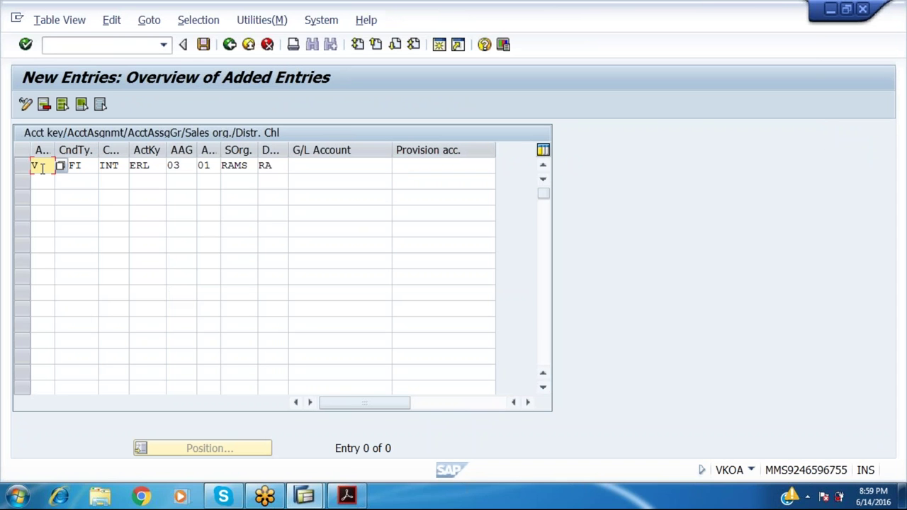
key("Tab")
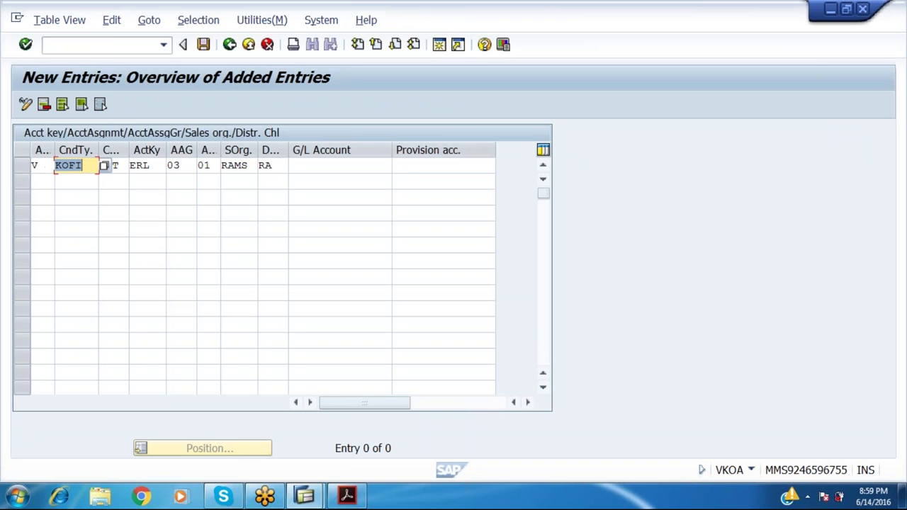
left_click(121, 167)
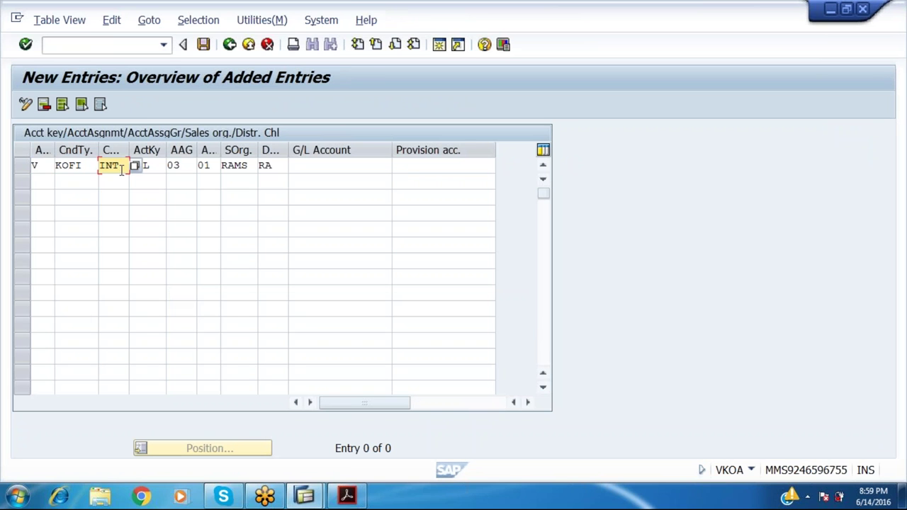
left_click(145, 165)
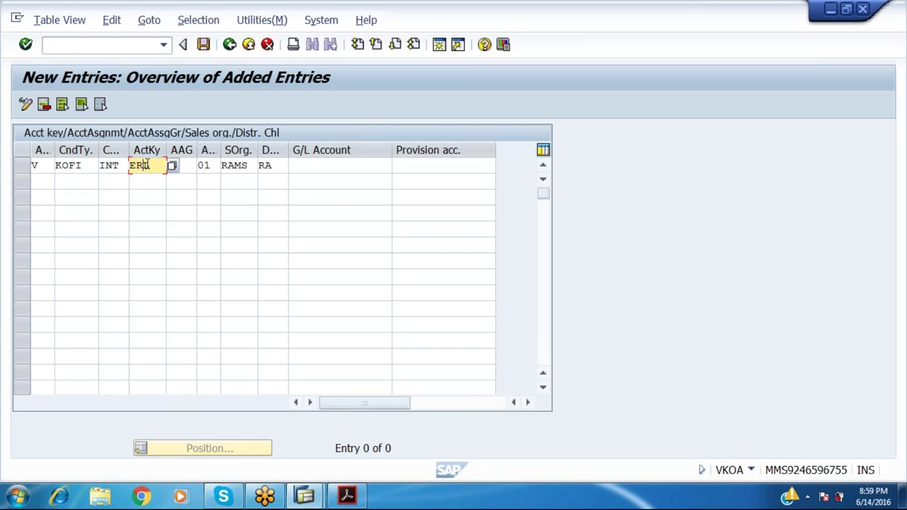
left_click(185, 167)
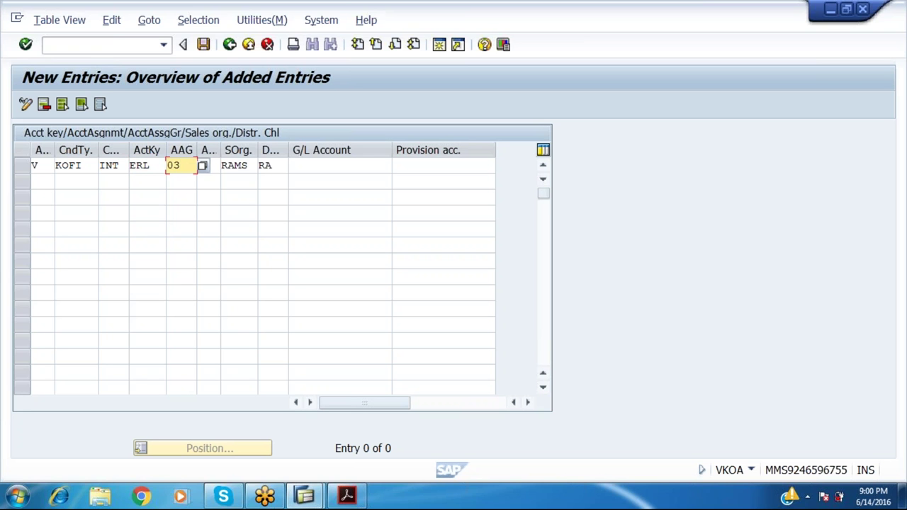
left_click(213, 167)
type("01")
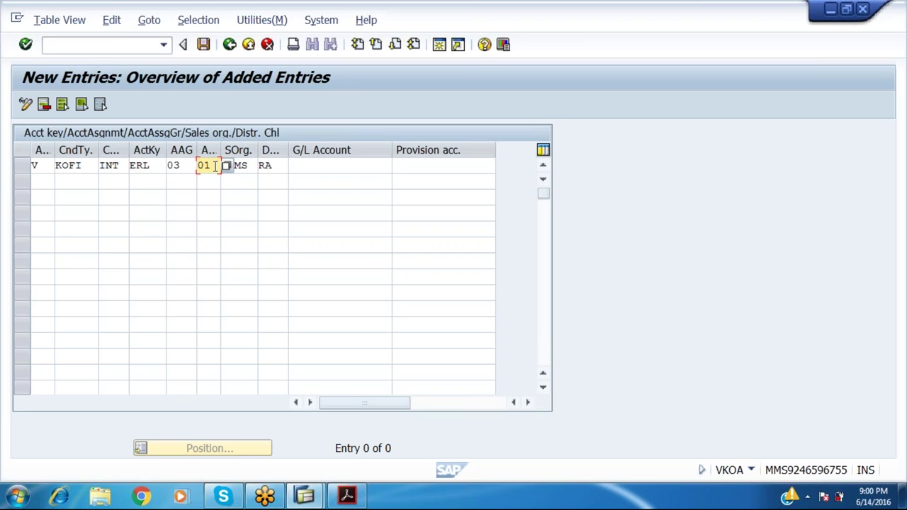
left_click(247, 165)
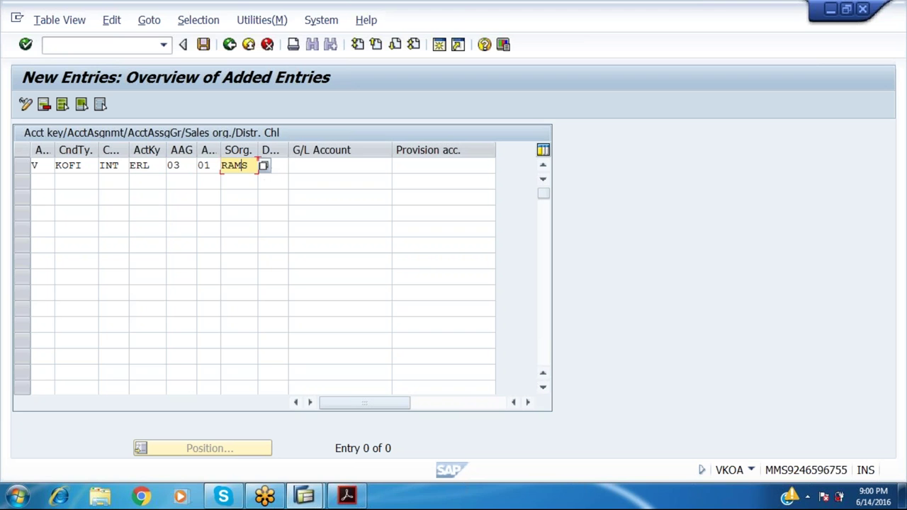
left_click(280, 165)
type("RA")
left_click(323, 163)
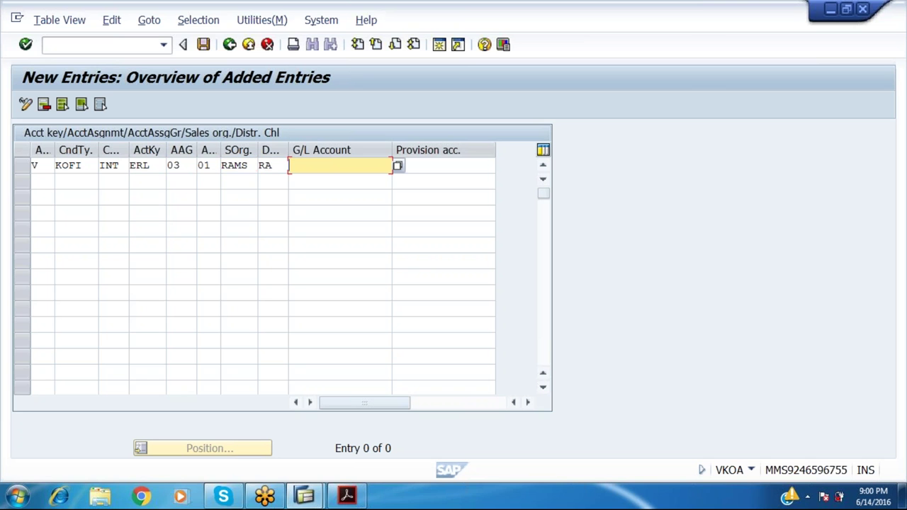
Look through the possible G/L accounts of company code RAM1 for the sales revenue account, and close the list without choosing one
left_click(398, 167)
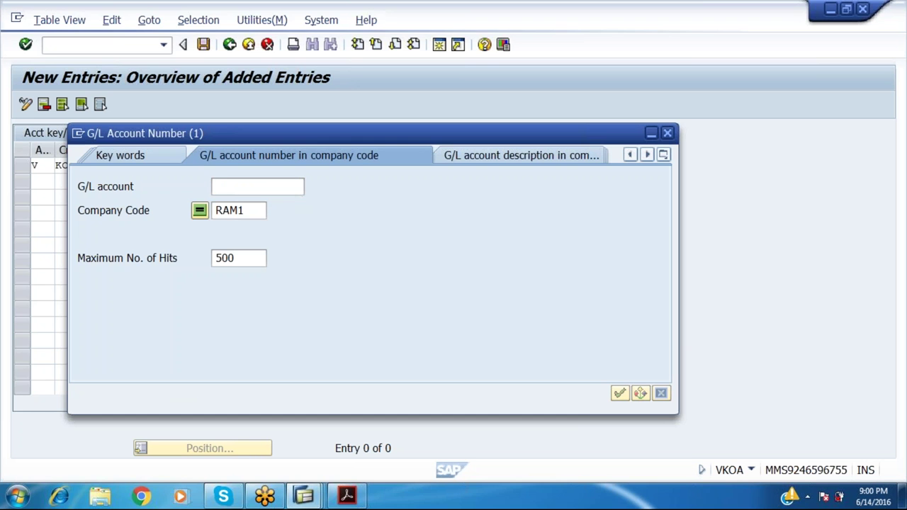
left_click(620, 393)
key("Down")
key("Down")
key("Down")
key("Down")
key("Down")
key("Down")
key("Down")
key("Down")
key("Down")
key("Down")
key("Down")
key("Down")
key("Down")
key("Down")
key("Down")
key("Down")
key("Down")
key("Down")
key("Down")
key("Down")
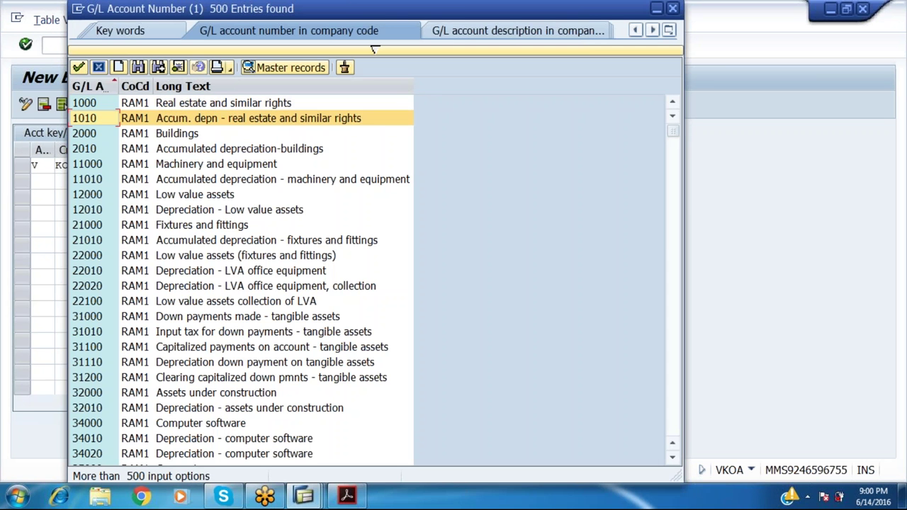
key("Down")
key("Down")
key("Down")
key("Down")
key("Down")
key("Down")
key("Down")
key("Down")
key("Down")
key("Down")
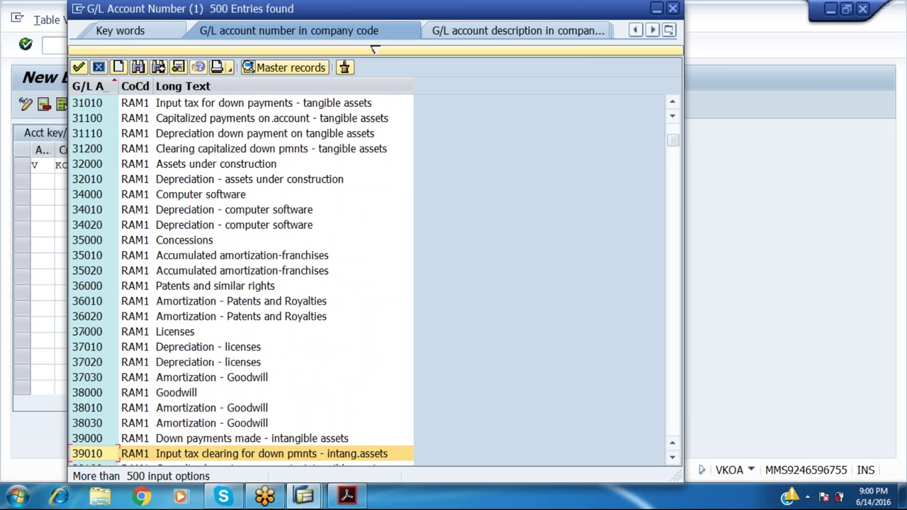
key("Down")
key("Down")
key("Down")
key("Down")
key("Down")
key("Down")
key("Down")
key("Down")
key("Down")
key("Down")
key("Down")
key("Down")
key("Down")
key("Down")
key("Down")
key("Down")
key("Down")
key("Down")
key("Down")
key("Down")
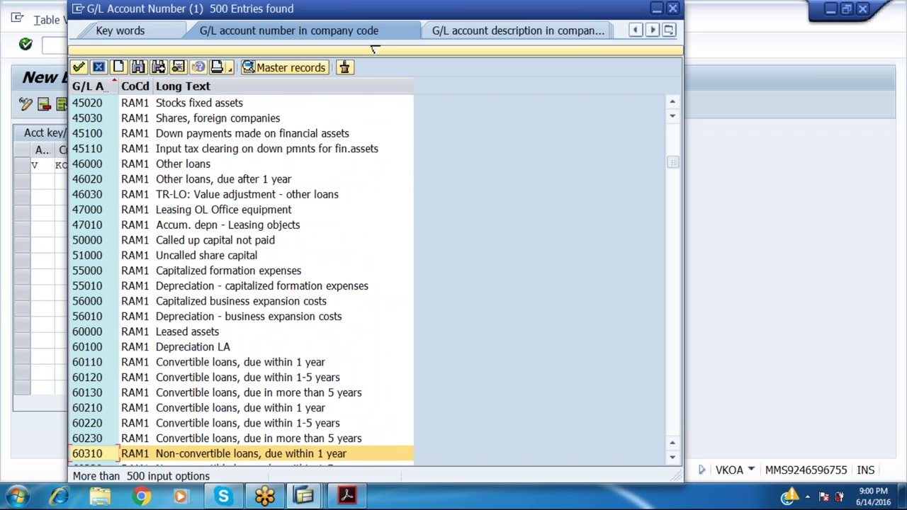
key("Up")
key("Up")
key("Up")
key("Up")
key("Up")
key("Up")
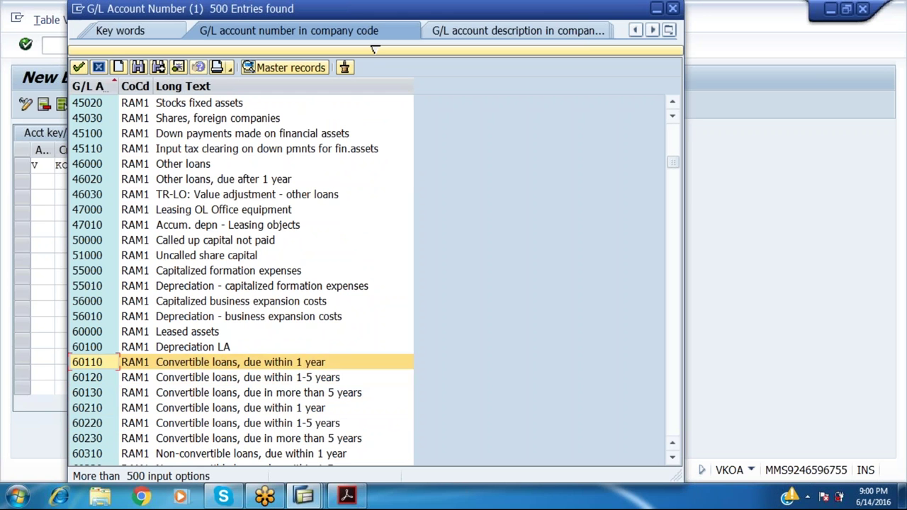
key("Down")
key("Down")
key("Down")
key("Down")
key("Down")
key("Down")
key("Down")
key("Down")
key("Down")
key("Down")
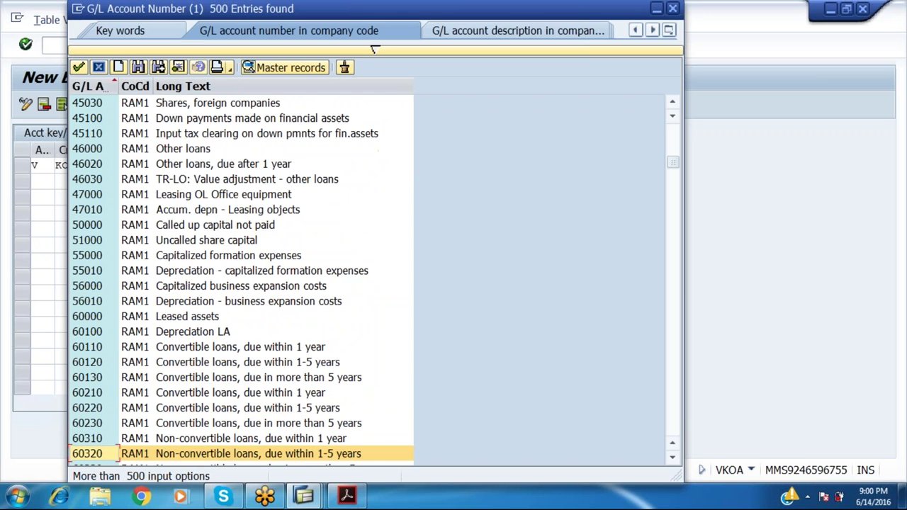
key("Down")
key("Down")
key("Down")
key("Down")
key("Down")
key("Down")
key("Down")
key("Down")
key("Down")
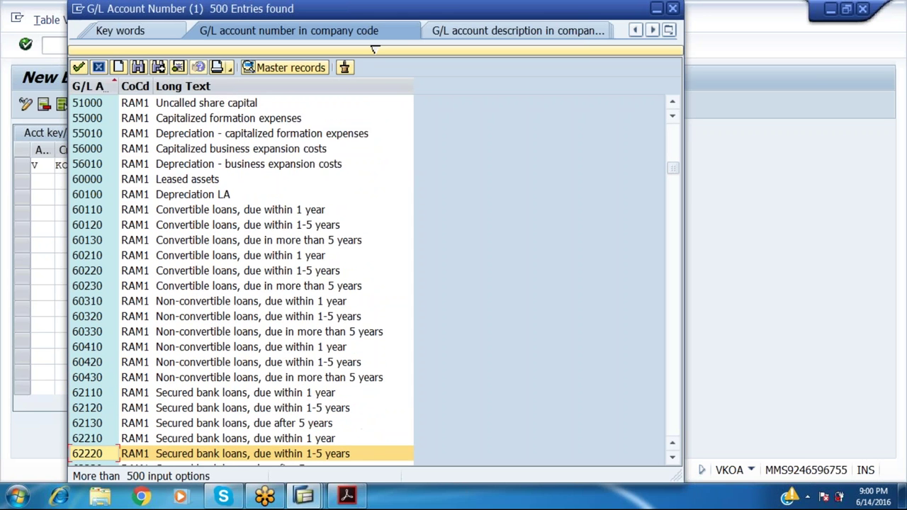
key("Down")
key("Down")
key("Down")
key("Down")
key("Down")
key("Down")
key("Down")
key("Down")
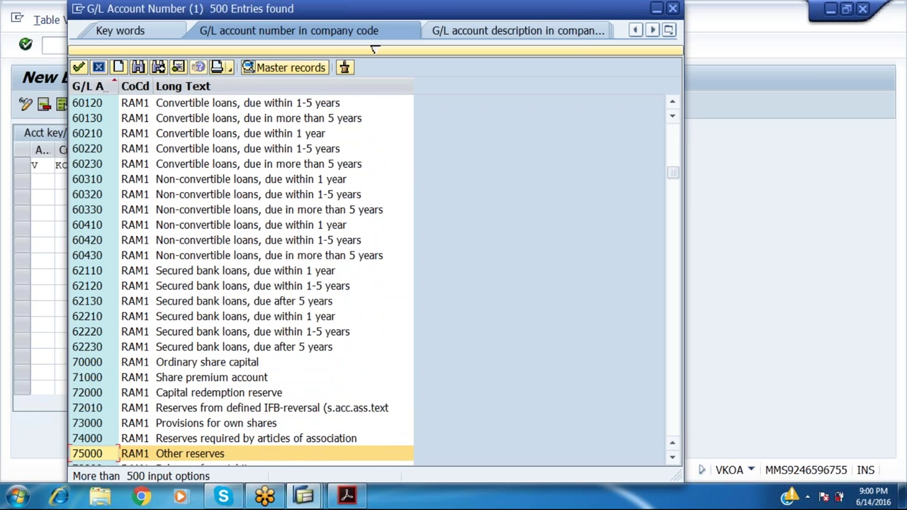
key("Down")
key("Down")
key("Down")
key("Down")
key("Down")
key("Down")
key("Down")
key("Down")
key("Down")
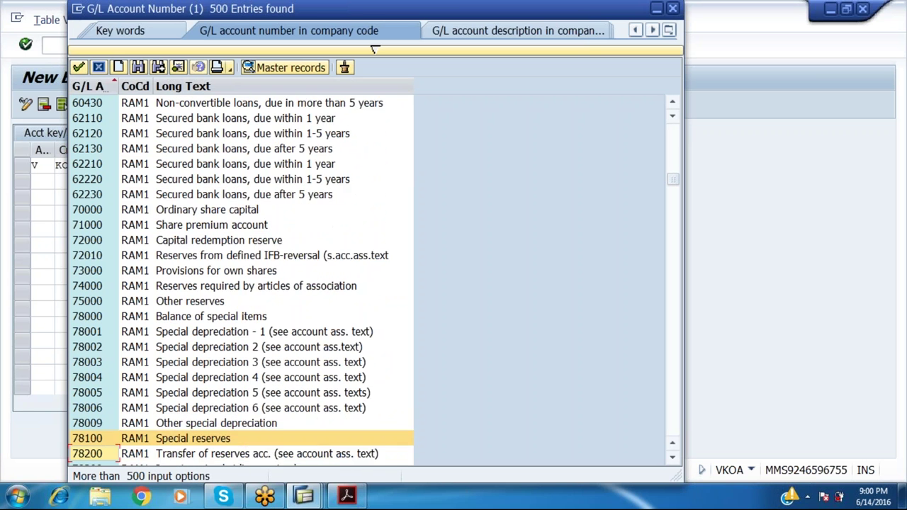
key("Down")
key("Down")
key("Down")
key("Down")
key("Down")
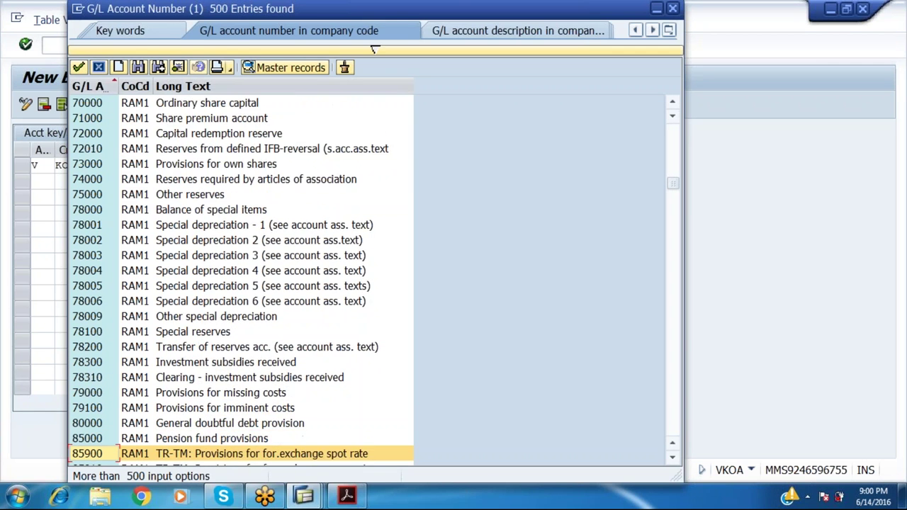
key("Escape")
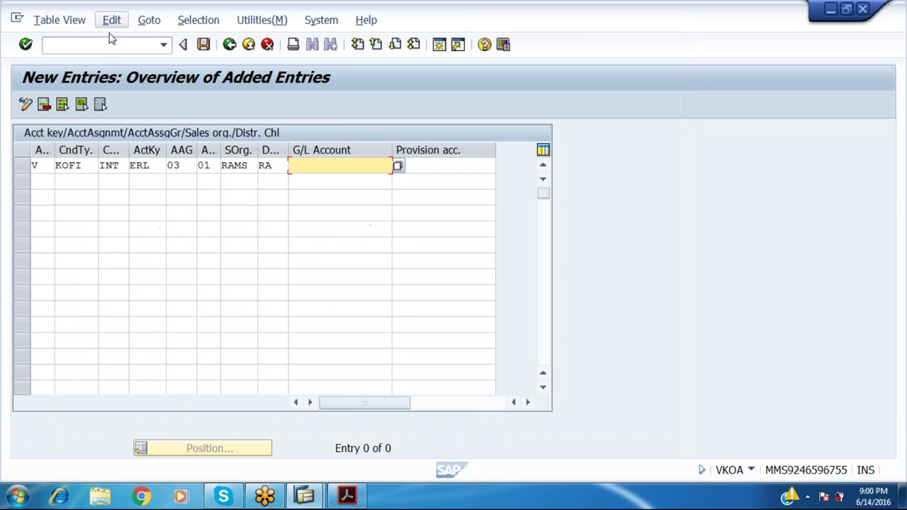
Open transaction FS00 in a new session and list the P&L accounts to find the sales revenues account
left_click(114, 44)
type("/of")
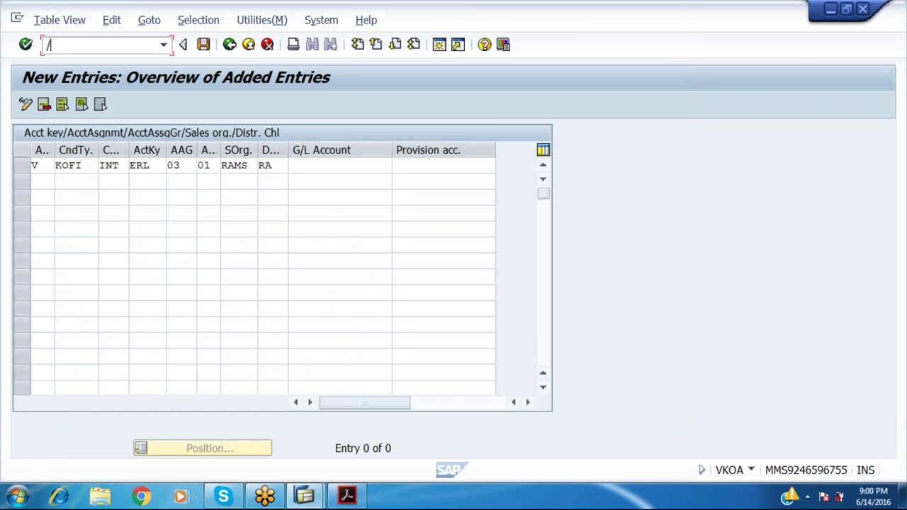
type("s00")
key("Return")
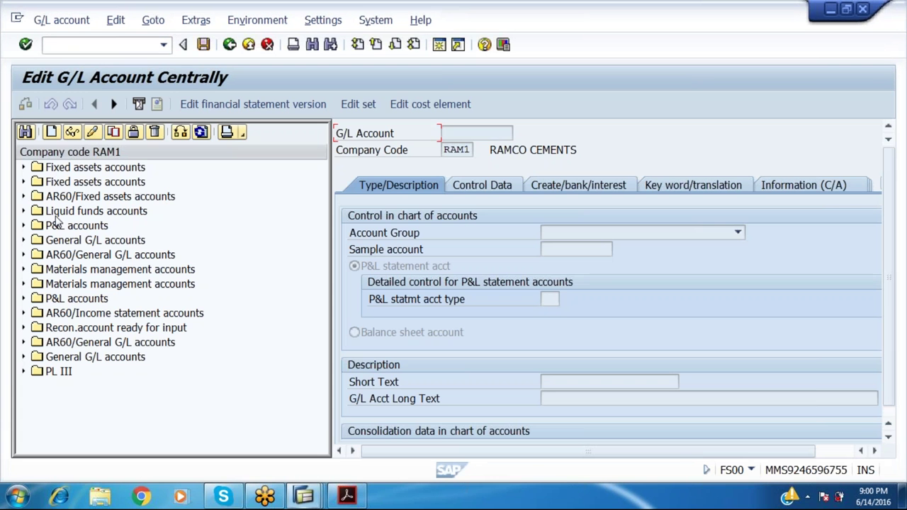
left_click(26, 226)
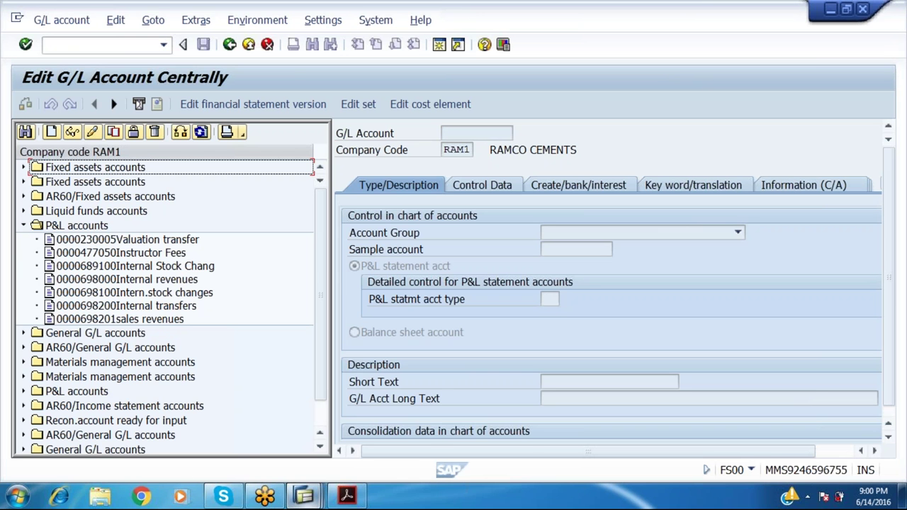
Close the customer sales area data session and return to the new entries of the account determination table
left_click(304, 495)
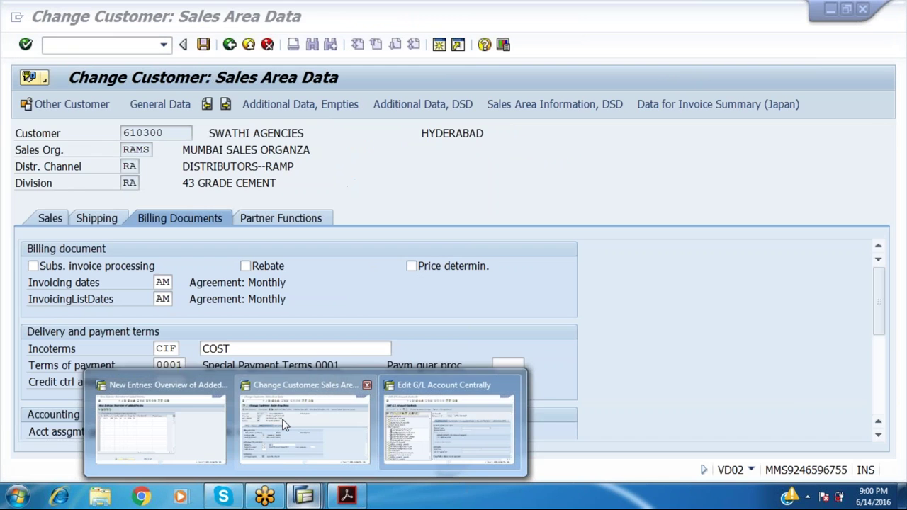
left_click(282, 423)
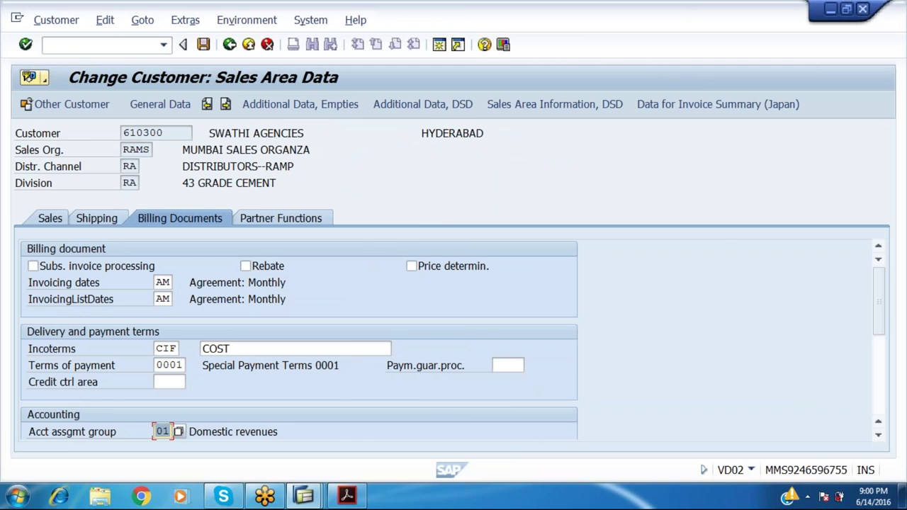
left_click(862, 9)
left_click(305, 495)
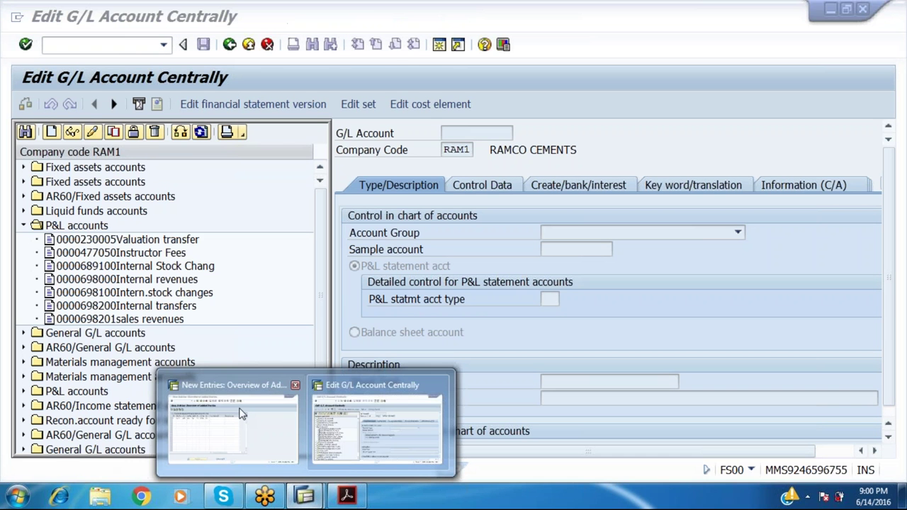
left_click(244, 397)
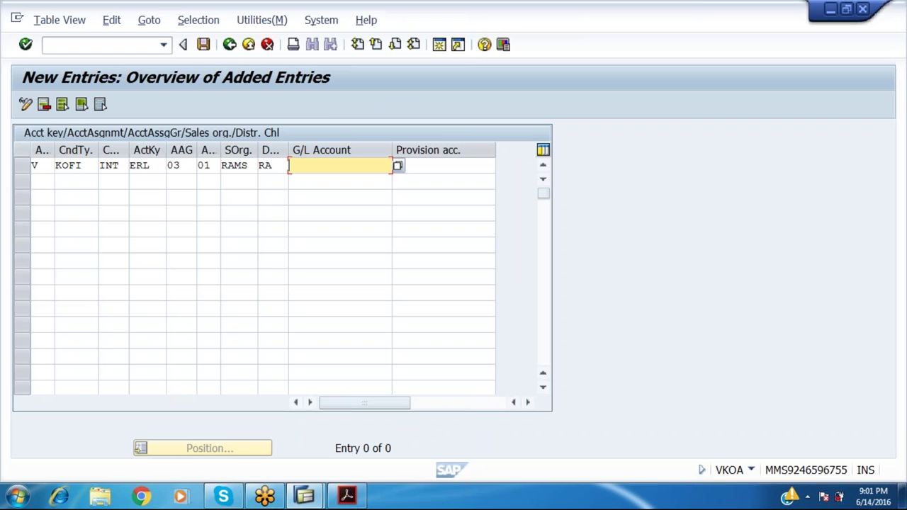
List the G/L accounts in company code RAM1 for the new entry, scan them for the sales revenues account, and close the list
key("F4")
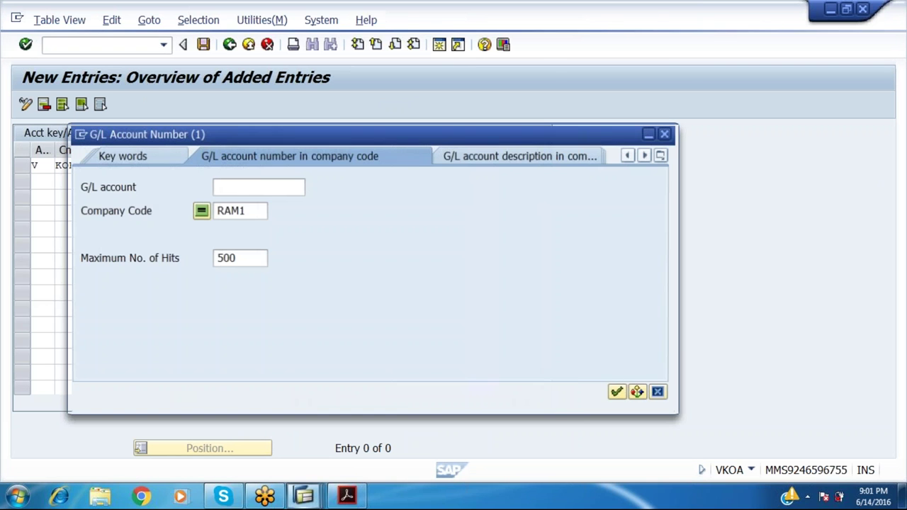
left_click(619, 392)
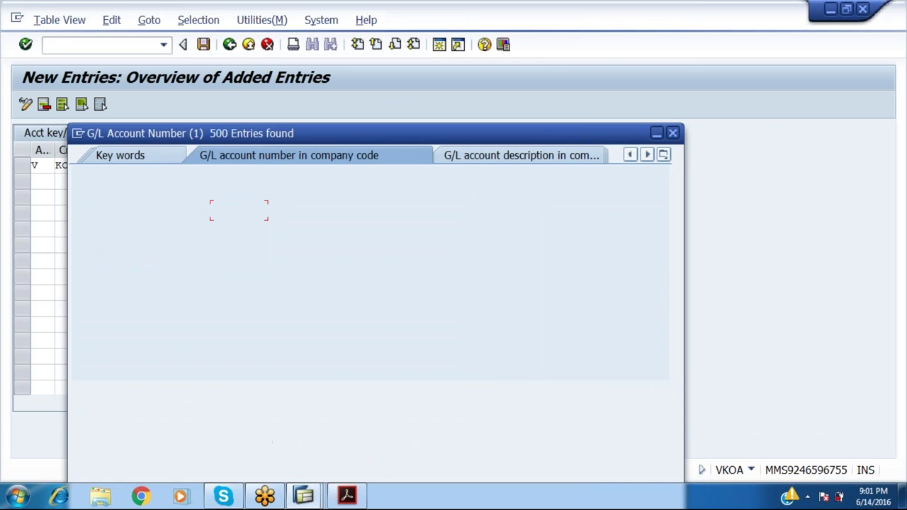
key("Down")
key("Down")
key("Down")
key("Down")
key("Down")
key("Down")
key("Down")
key("Down")
key("Down")
key("Down")
key("Down")
key("Down")
key("Down")
key("Down")
key("Down")
key("Down")
key("Down")
key("Down")
key("Down")
key("Down")
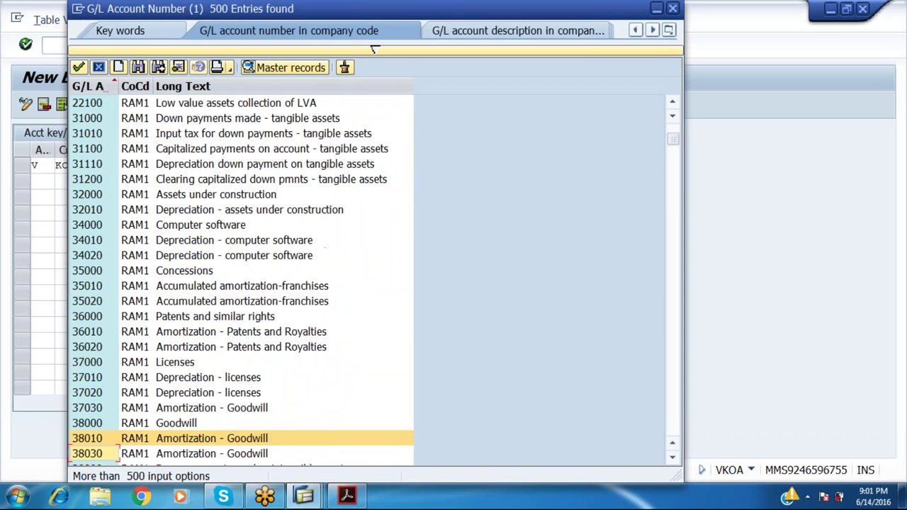
key("Down")
key("Down")
key("Down")
key("Down")
key("Down")
key("Down")
key("Down")
key("Down")
key("Down")
key("Down")
key("Down")
key("Down")
key("Down")
key("Down")
key("Down")
key("Down")
key("Down")
key("Down")
key("Down")
key("Down")
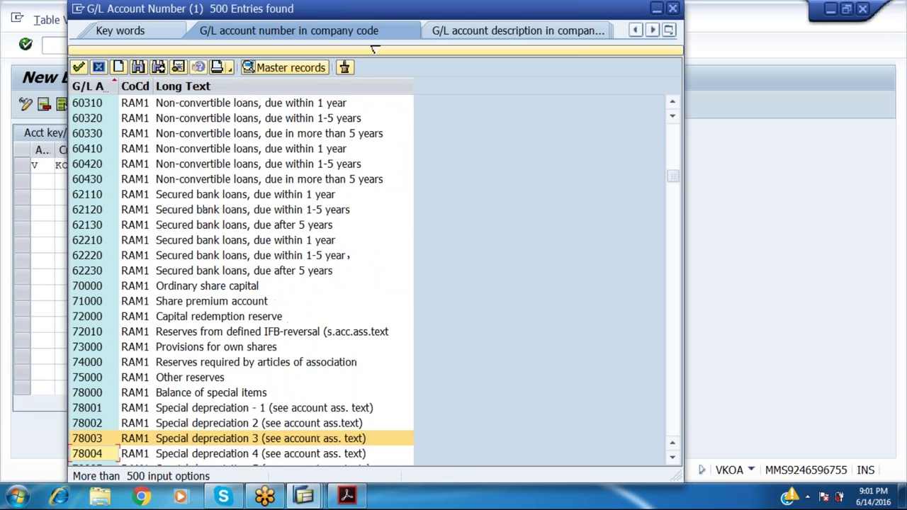
key("Up")
key("Up")
key("Up")
key("Up")
key("Up")
key("Up")
key("Up")
key("Up")
key("Up")
key("Up")
key("Up")
key("Up")
key("Up")
key("Up")
key("Up")
key("Up")
key("Up")
key("Up")
key("Up")
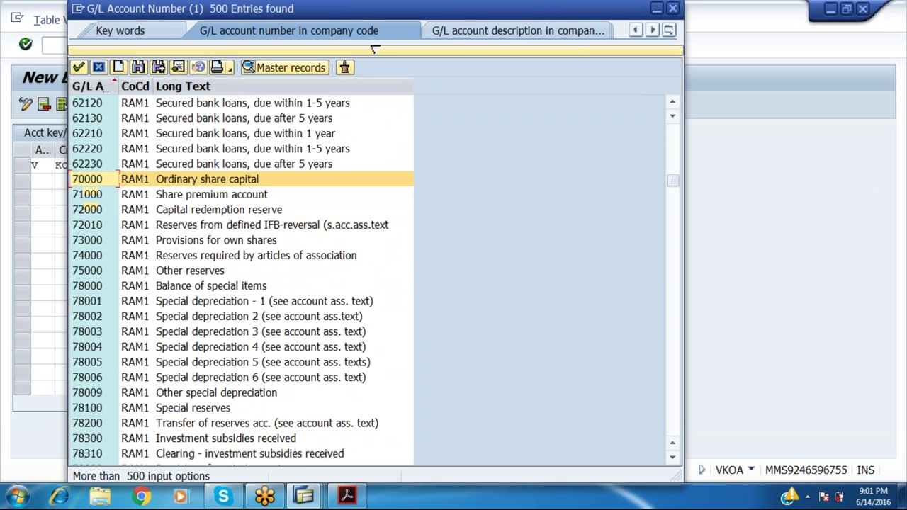
key("Down")
key("Down")
key("Down")
key("Down")
key("Down")
key("Down")
key("Down")
key("Down")
key("Down")
key("Down")
key("Down")
key("Down")
key("Down")
key("Down")
key("Down")
key("Down")
key("Down")
key("Down")
key("Down")
key("Down")
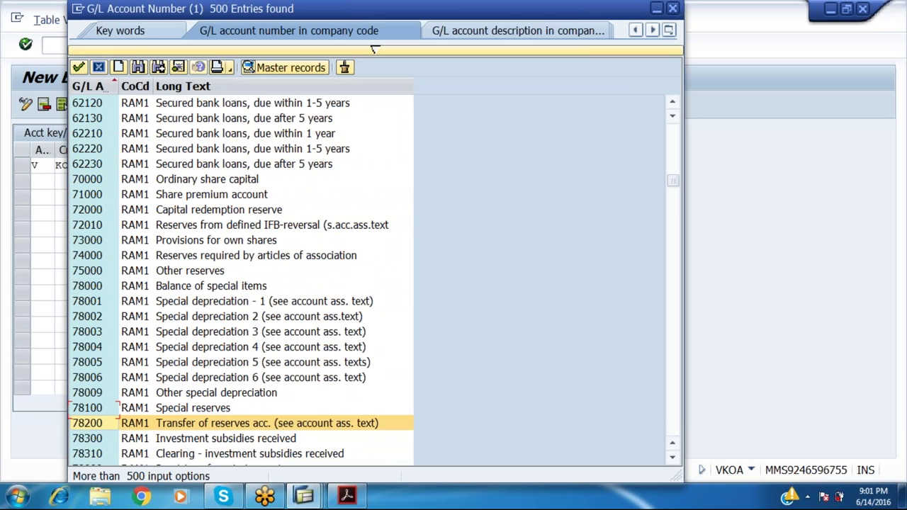
key("Down")
key("Down")
key("Down")
key("Down")
key("Down")
key("Down")
key("Down")
key("Down")
key("Down")
key("Down")
key("Down")
key("Down")
key("Down")
key("Down")
key("Down")
key("Down")
key("Down")
key("Down")
key("Down")
key("Down")
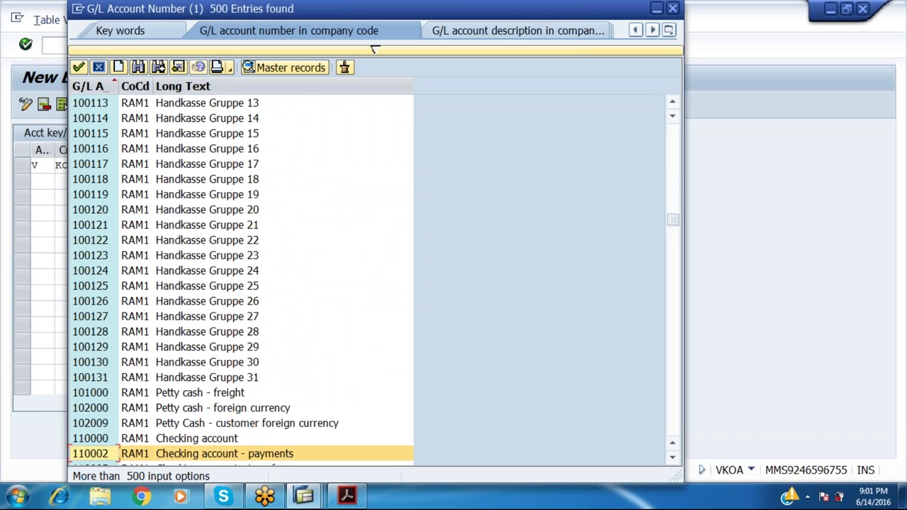
key("Down")
key("Down")
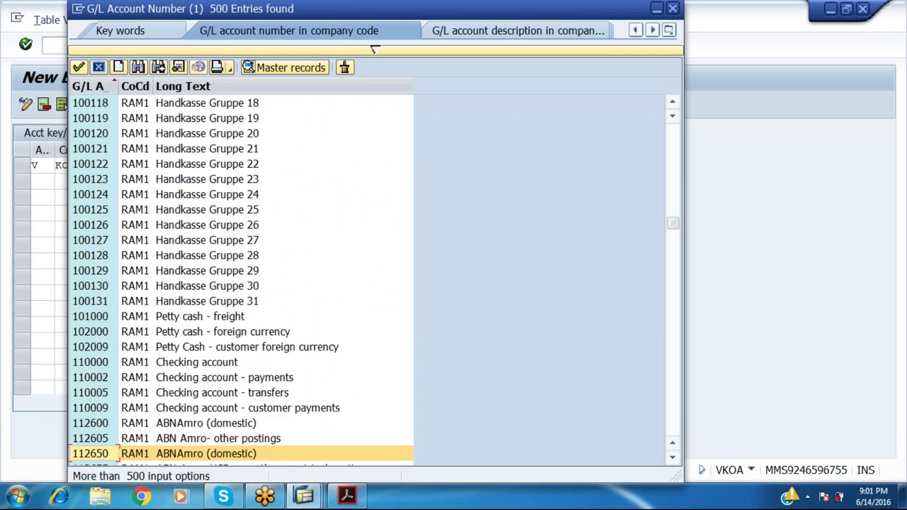
key("Escape")
Assign G/L account 698201 to the new KOFI entry and save it under customizing request EH5K900088
type("9")
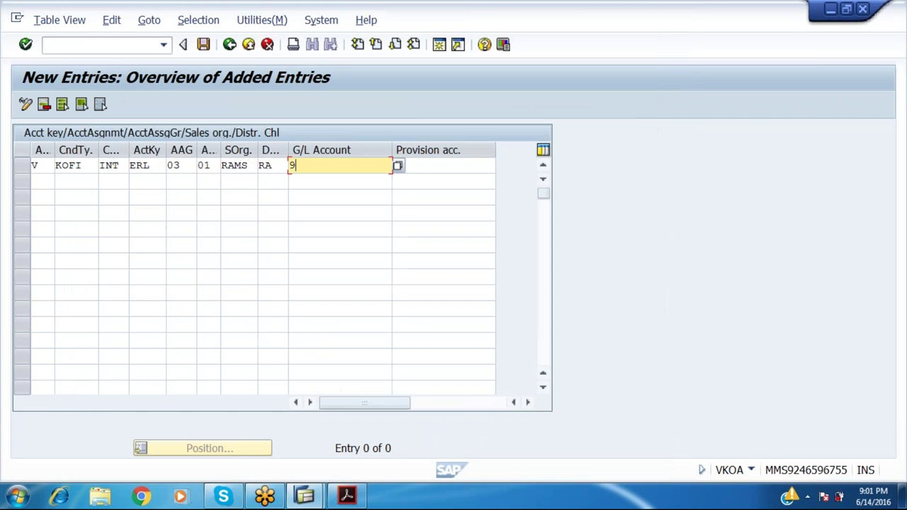
key("BackSpace")
type("698201")
key("Return")
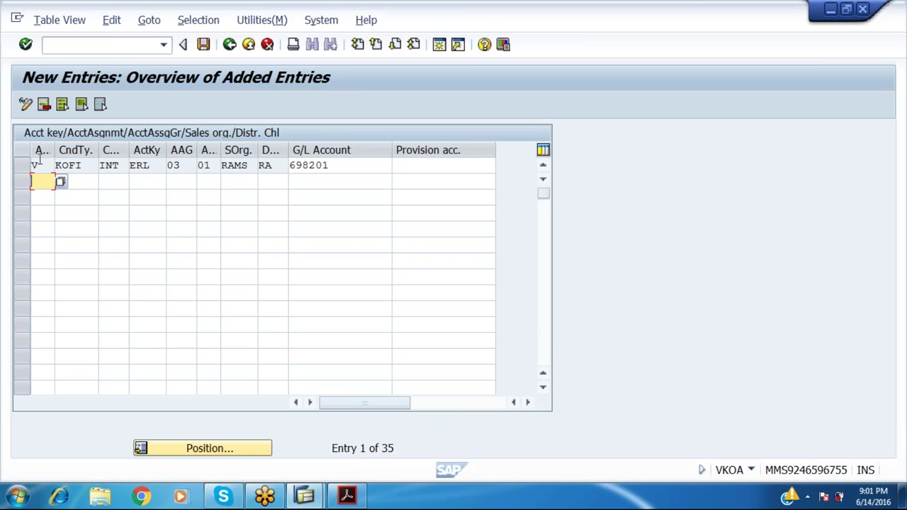
left_click(212, 44)
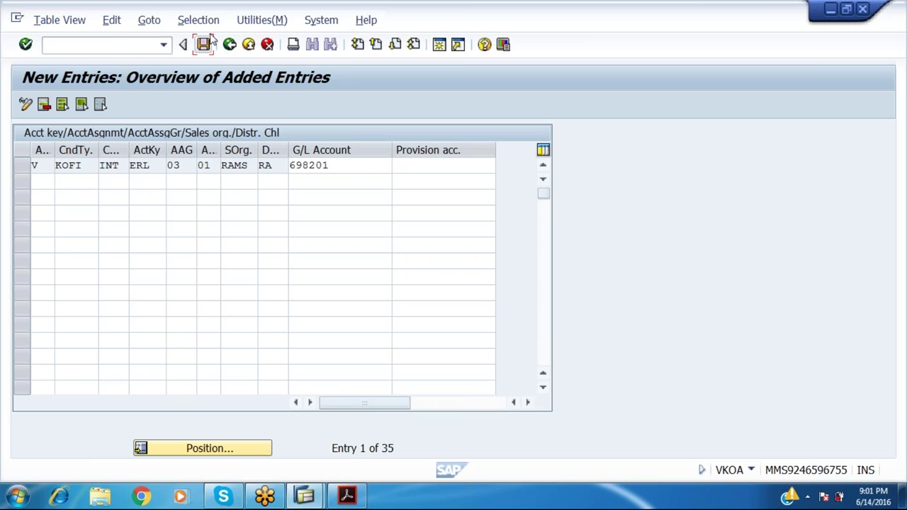
left_click(229, 45)
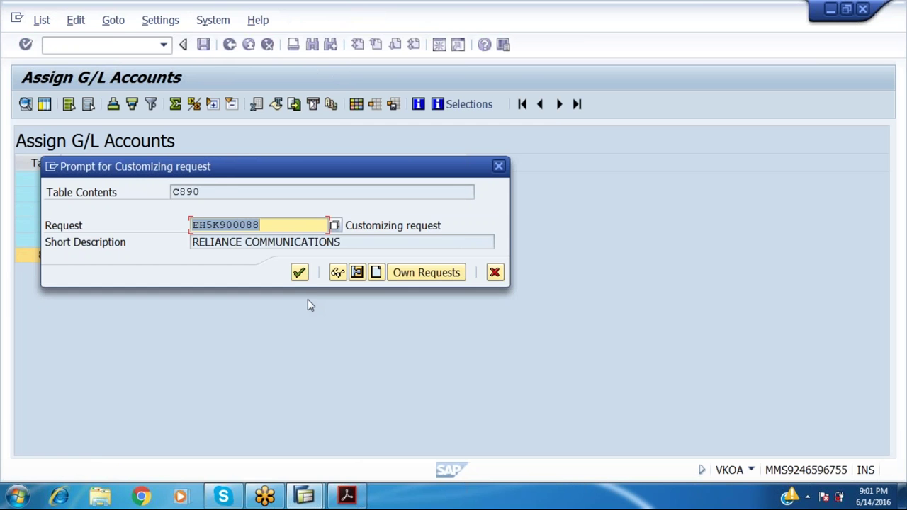
left_click(299, 273)
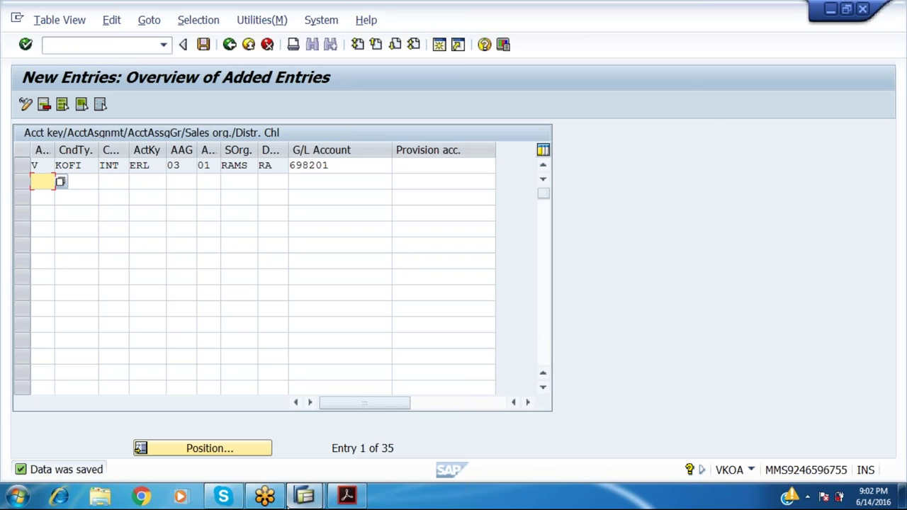
Switch to Adobe Acrobat Reader and close the revenue account determination guide
mouse_move(301, 500)
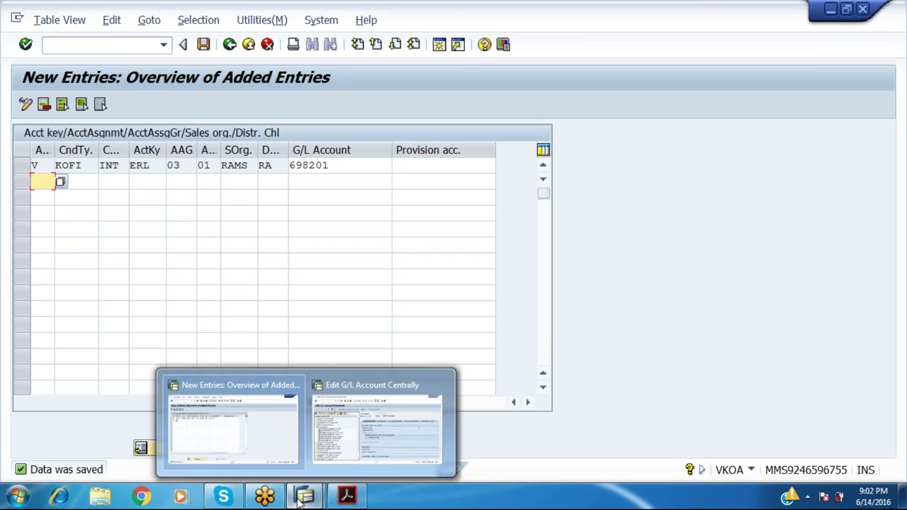
left_click(346, 495)
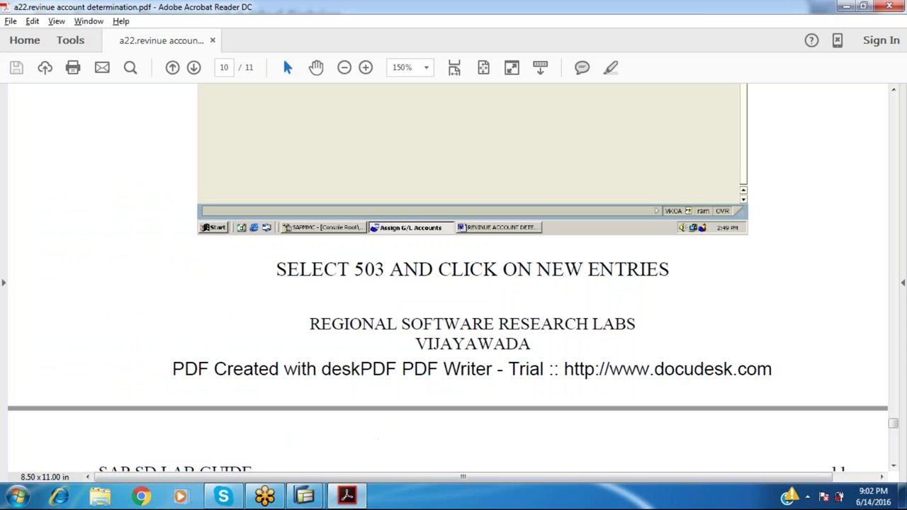
key("alt+F4")
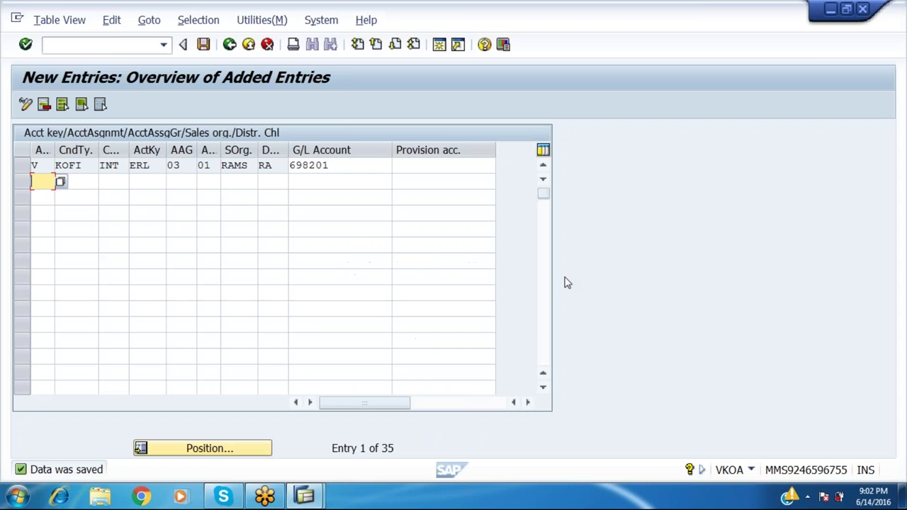
In Windows Explorer, go from the desktop's VK folder down to the SD.Pdf files folder inside SAP and s&D
left_click(102, 496)
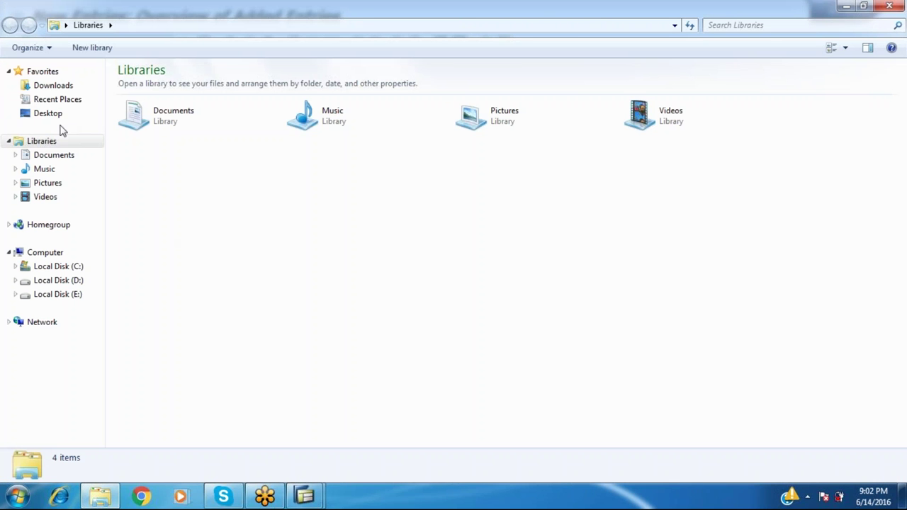
left_click(47, 114)
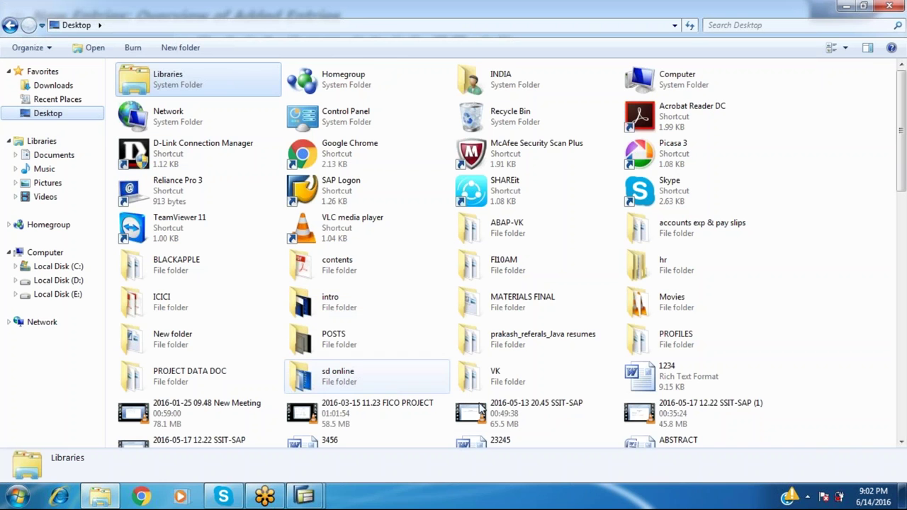
double_click(499, 383)
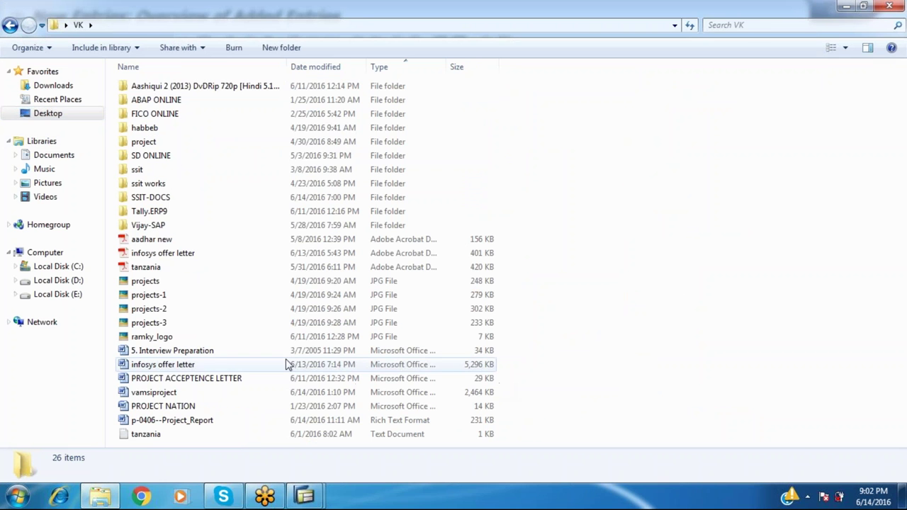
double_click(166, 227)
left_click(144, 89)
double_click(144, 89)
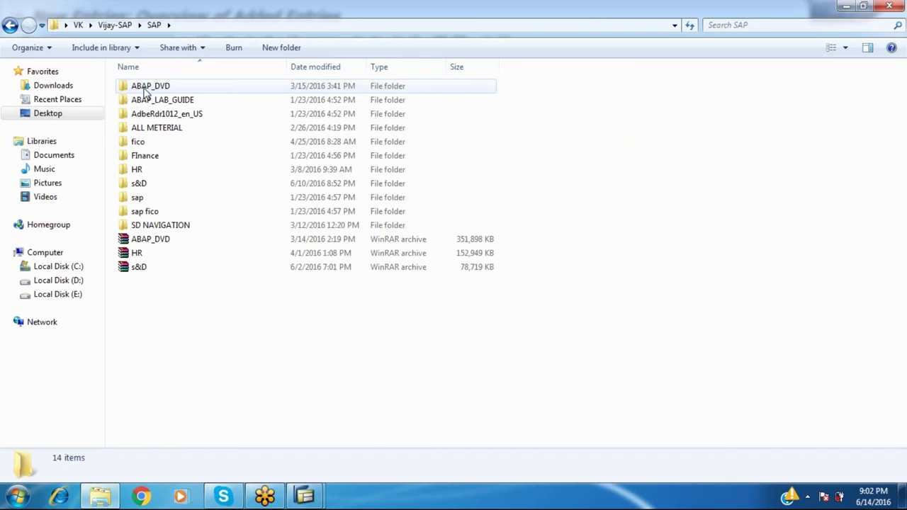
double_click(136, 185)
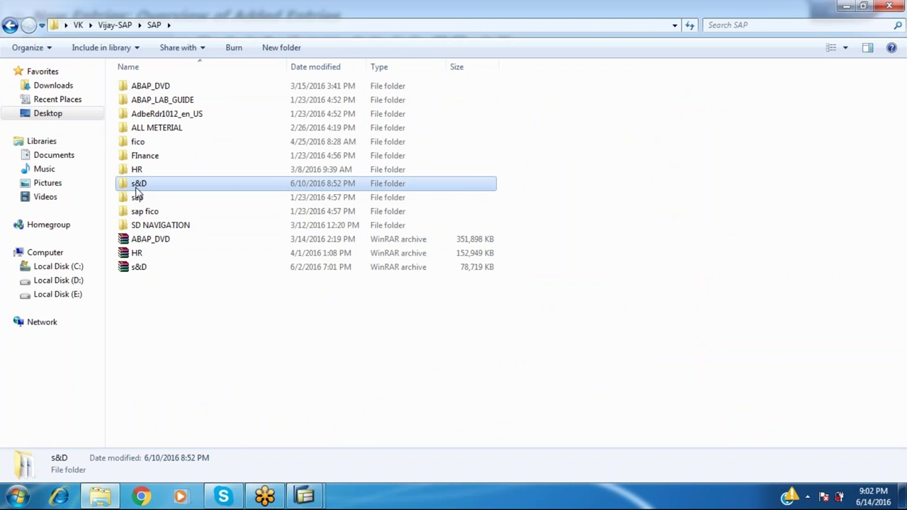
double_click(147, 128)
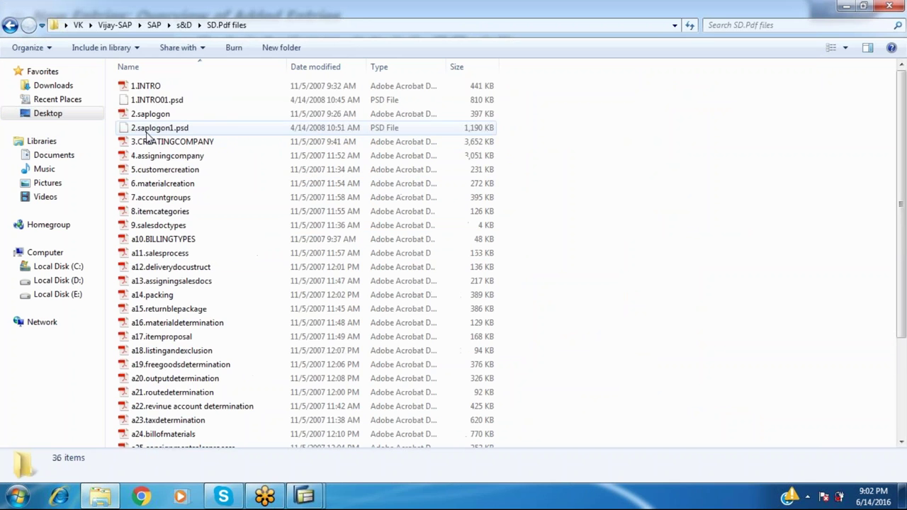
Find the a23.taxdetermination file in the SD.Pdf files folder, open it, and check the customizing path on its first page
key("Down")
key("Down")
key("Down")
key("Down")
key("Down")
key("Down")
key("Down")
key("Down")
key("Down")
key("Down")
key("Down")
key("Down")
key("Down")
key("Down")
key("Down")
key("Down")
key("Down")
key("Down")
key("Down")
key("Down")
key("Down")
key("Down")
key("Down")
key("Down")
key("Down")
key("Down")
key("Down")
key("Down")
key("Down")
key("Down")
key("Down")
key("Down")
key("Down")
key("Down")
key("Down")
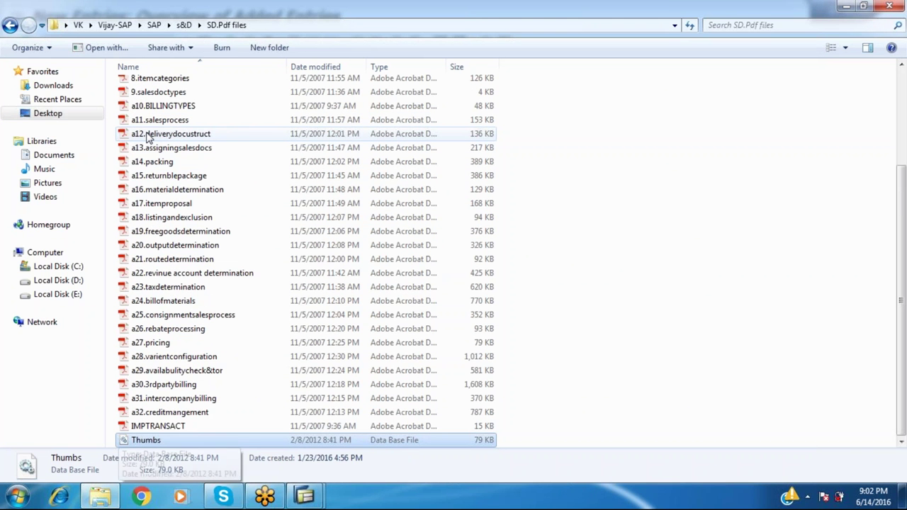
key("Up")
key("Up")
key("Up")
key("Up")
key("Up")
key("Up")
key("Up")
key("Up")
key("Up")
key("Up")
key("Up")
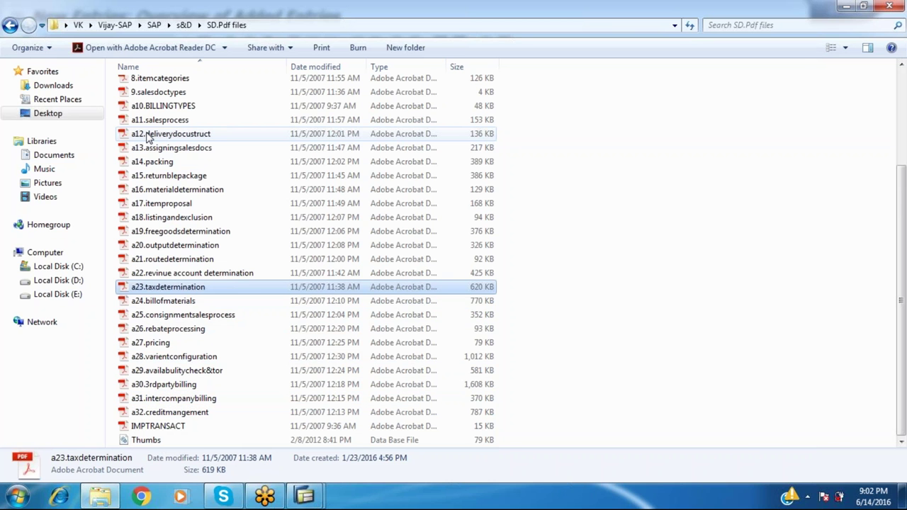
key("Return")
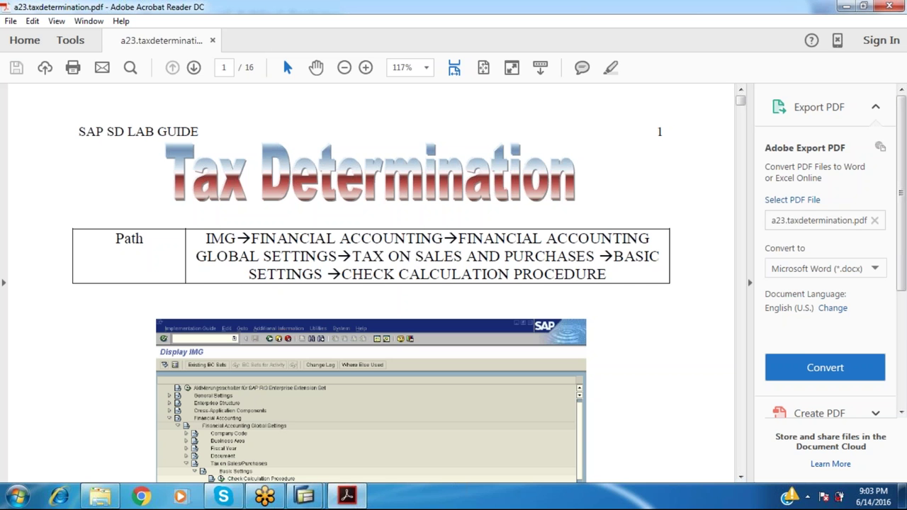
scroll(371, 284, "down", 5)
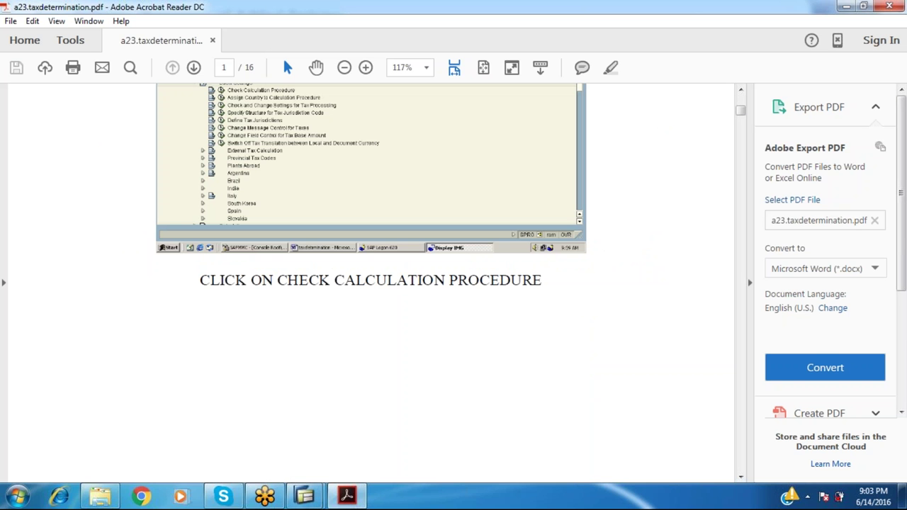
scroll(371, 283, "up", 5)
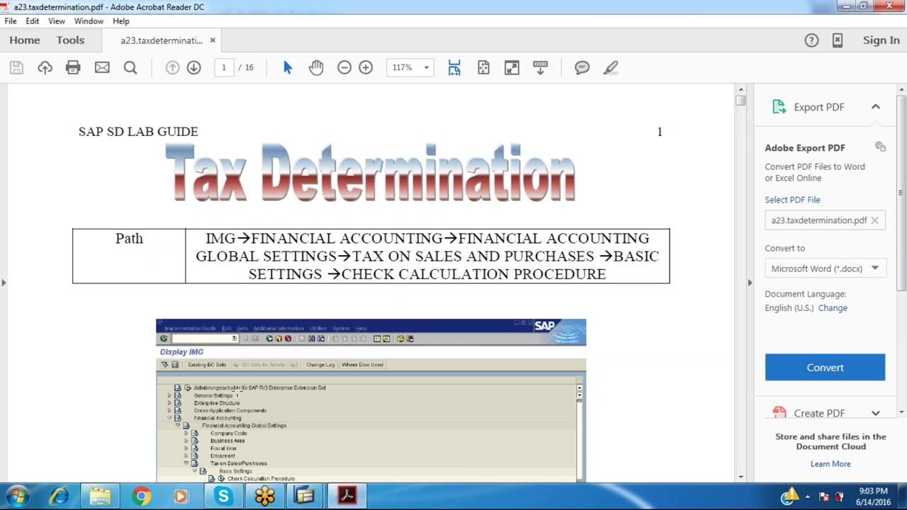
Switch to the SAP session showing the VKOA entries and go back out to the Customizing: Execute Project screen
left_click(305, 496)
left_click(337, 441)
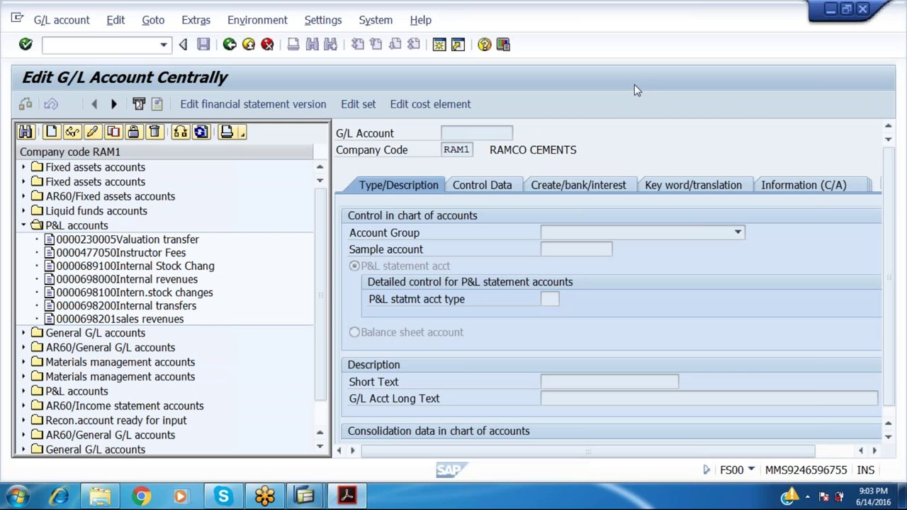
key("alt+Tab")
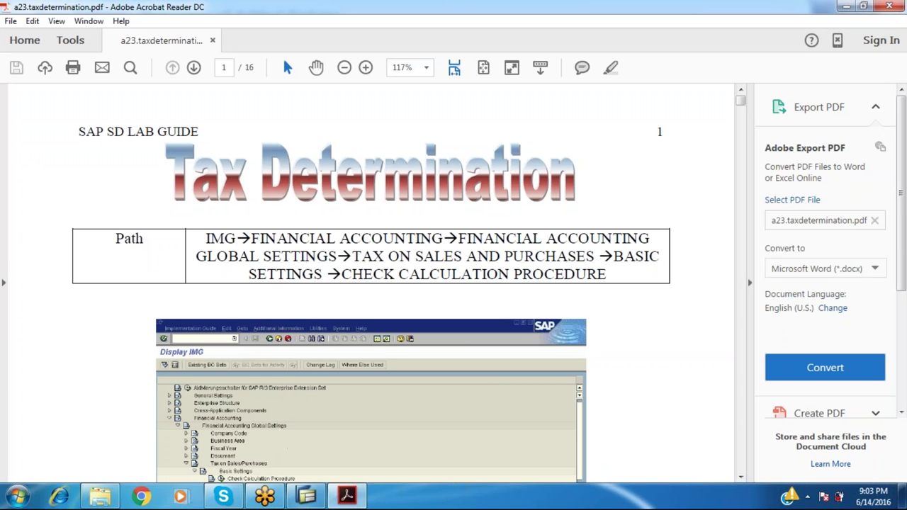
key("alt+Tab")
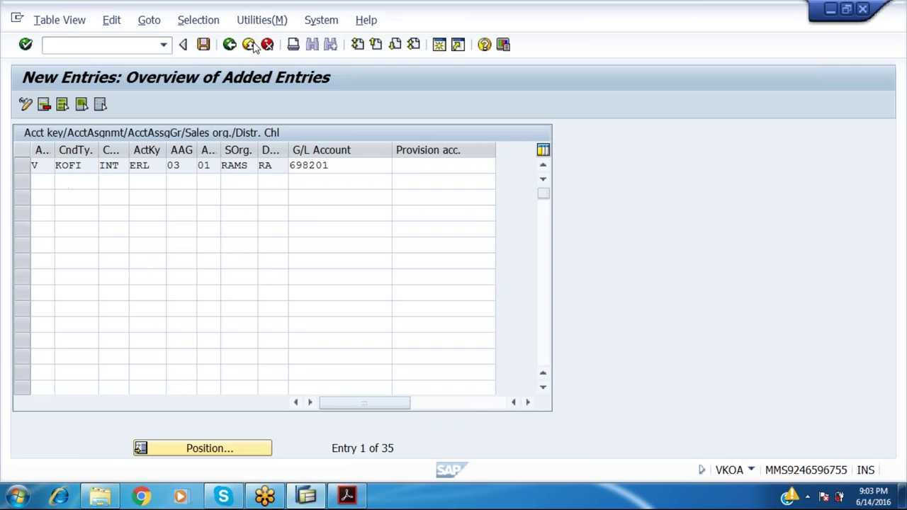
left_click(232, 47)
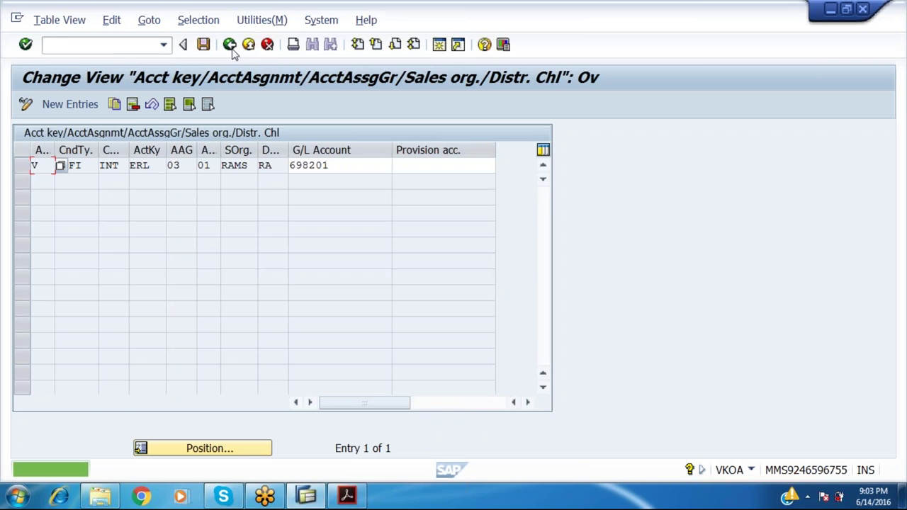
left_click(231, 45)
left_click(230, 45)
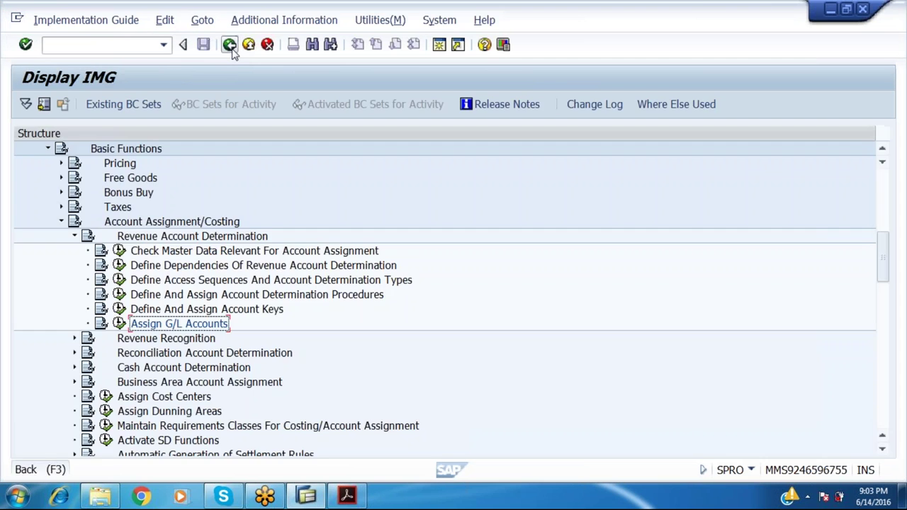
left_click(231, 45)
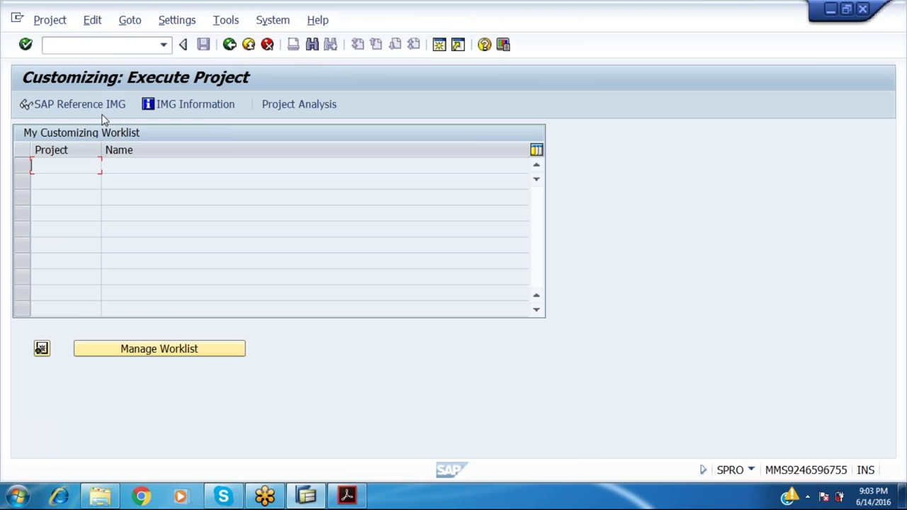
In the SAP Reference IMG, execute Check Calculation Procedure under Financial Accounting, Financial Accounting Global Settings, Tax on Sales/Purchases, Basic Settings
left_click(104, 104)
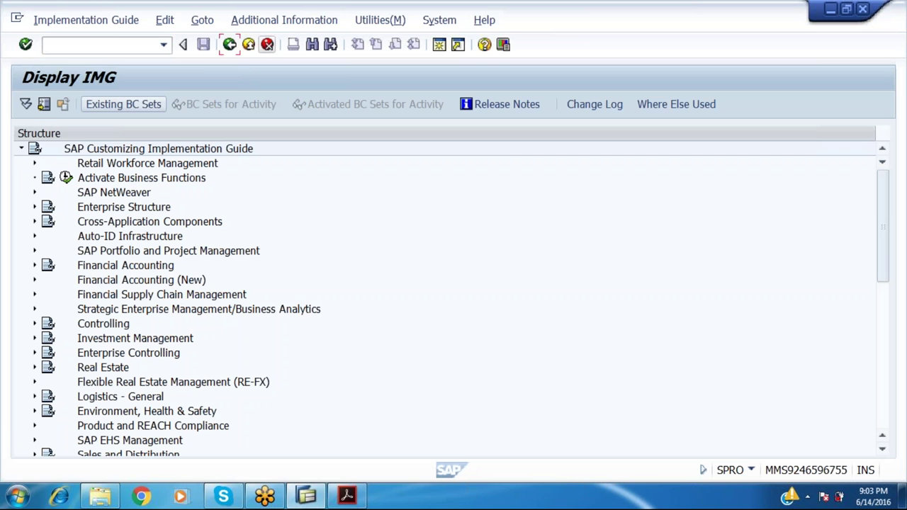
left_click(142, 280)
left_click(34, 265)
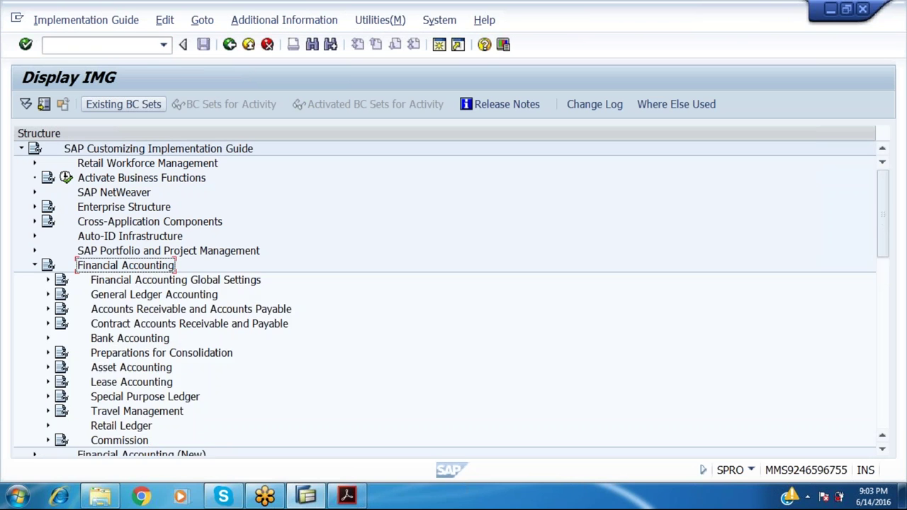
left_click(48, 280)
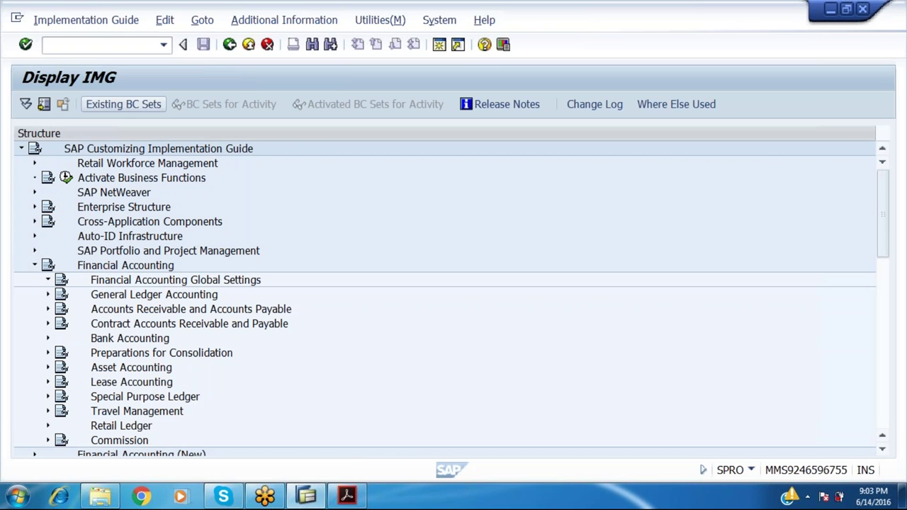
left_click(127, 294)
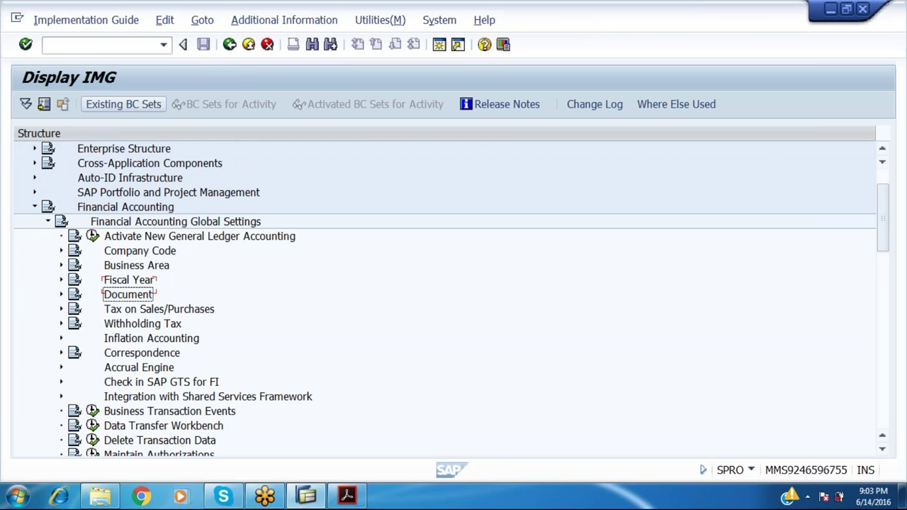
left_click(61, 309)
left_click(74, 323)
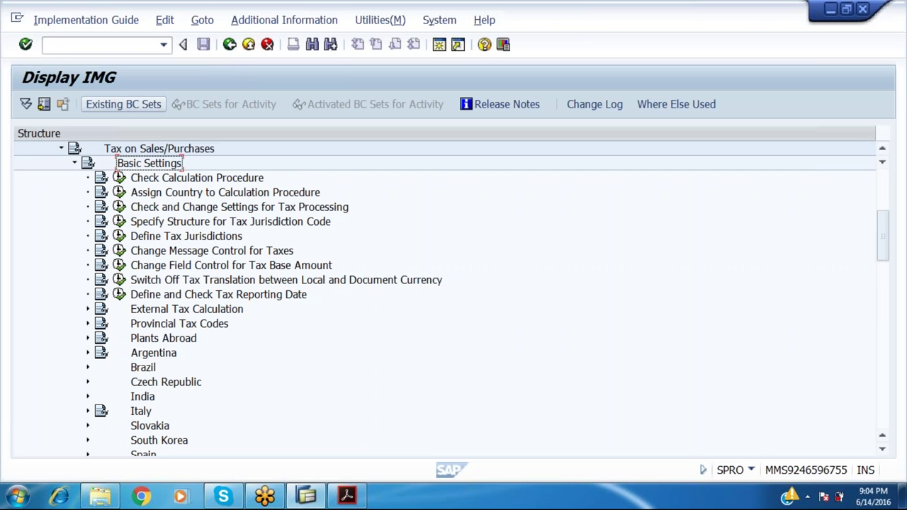
left_click(119, 178)
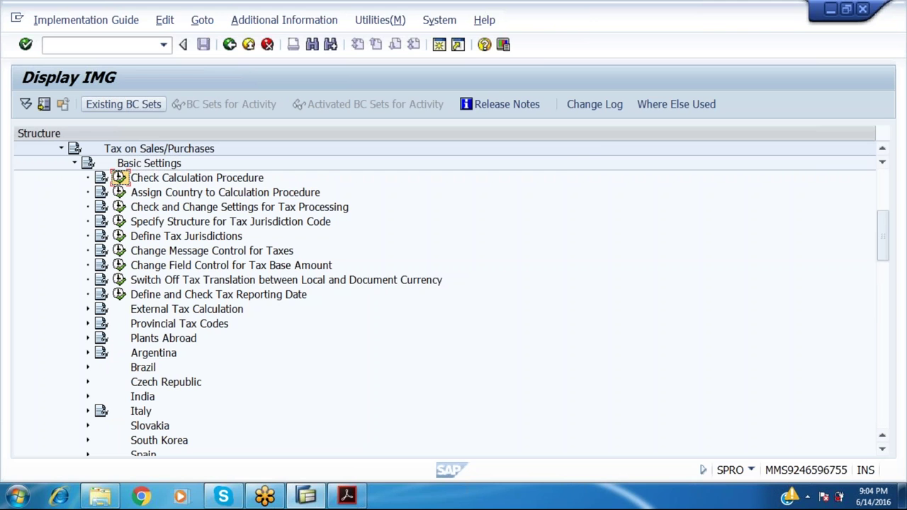
Switch to the tax determination guide in Adobe Acrobat Reader and read its instructions on access sequences on pages 2 and 3
key("alt+Tab")
scroll(371, 300, "down", 1)
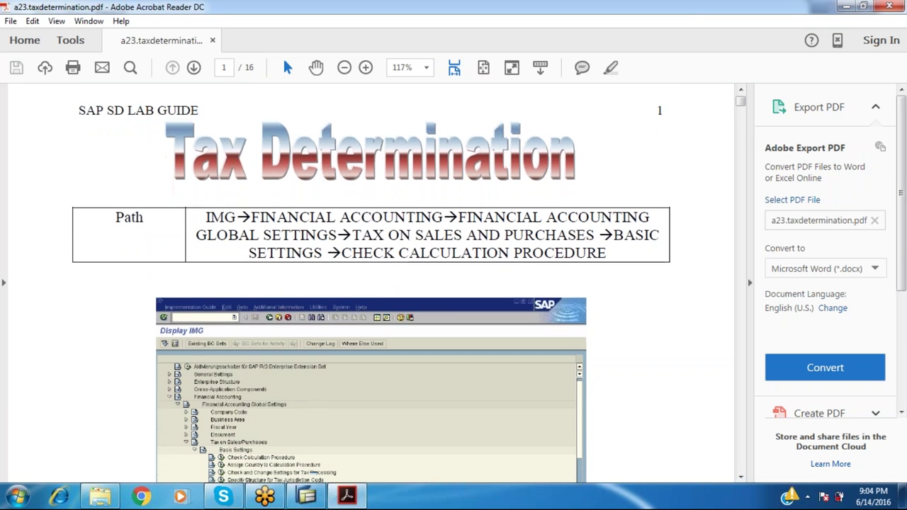
scroll(372, 297, "down", 1)
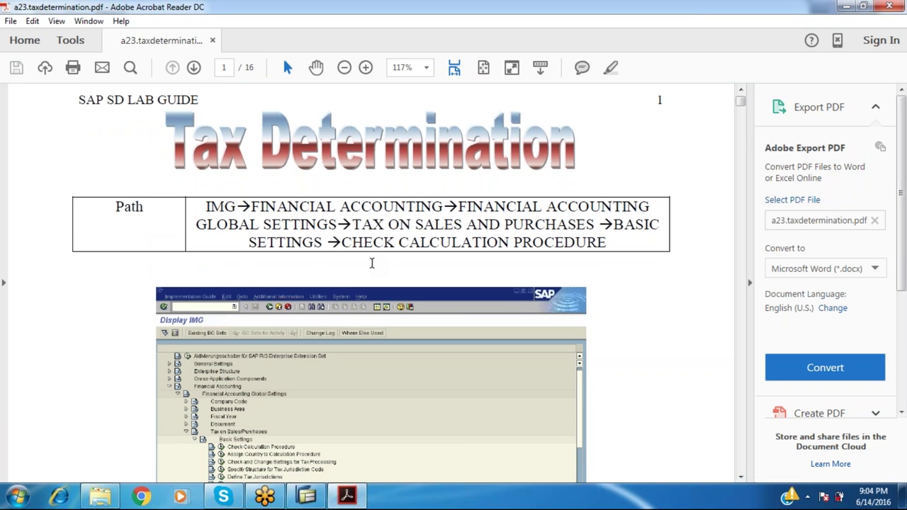
scroll(371, 263, "down", 10)
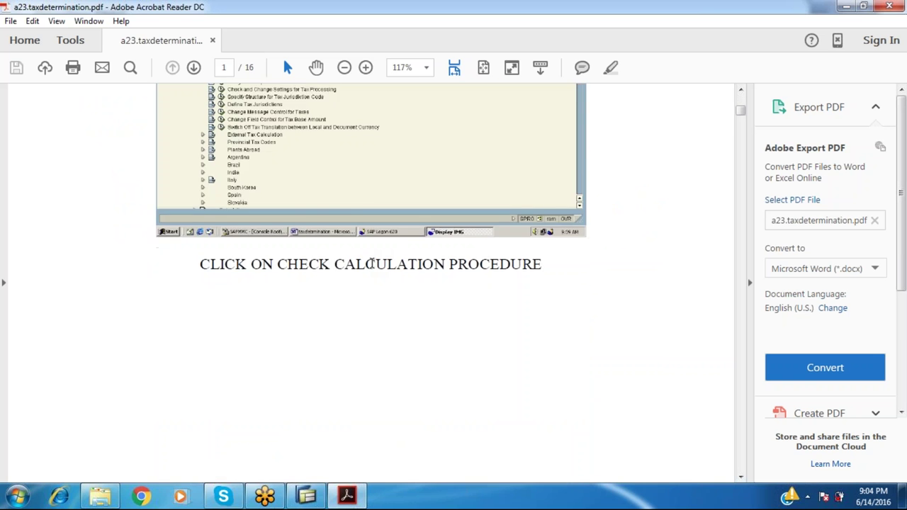
scroll(371, 263, "down", 12)
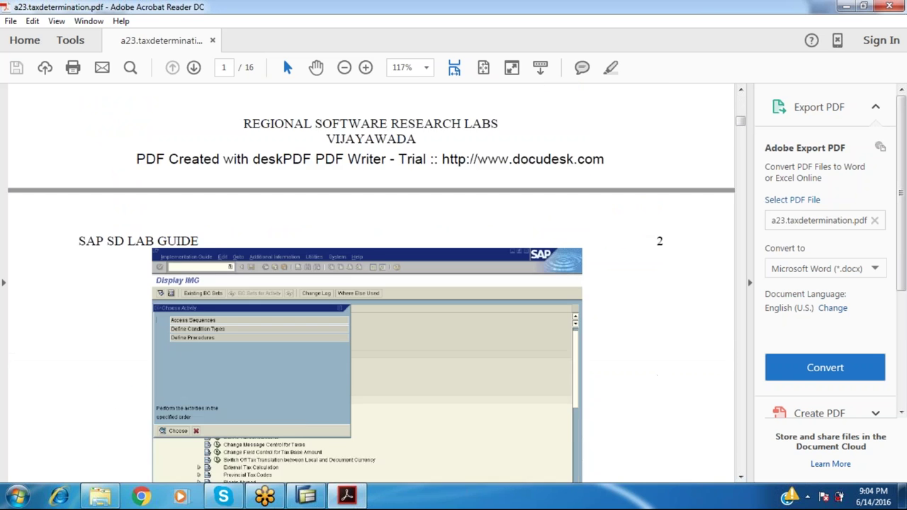
scroll(372, 263, "down", 6)
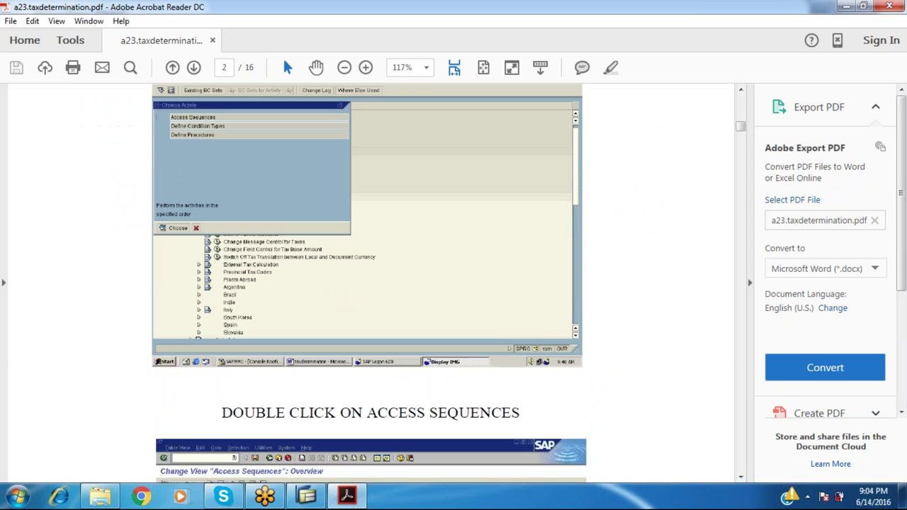
scroll(371, 263, "down", 10)
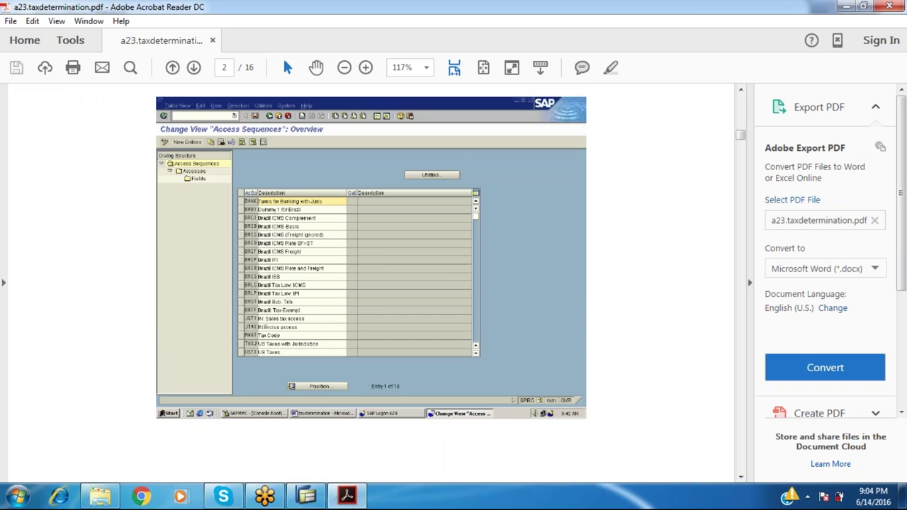
scroll(371, 265, "down", 10)
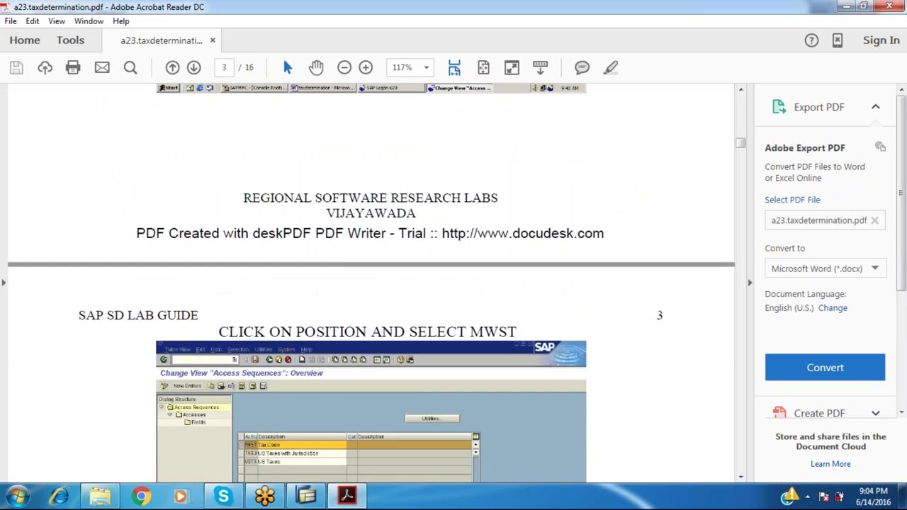
scroll(372, 263, "down", 5)
scroll(372, 262, "up", 15)
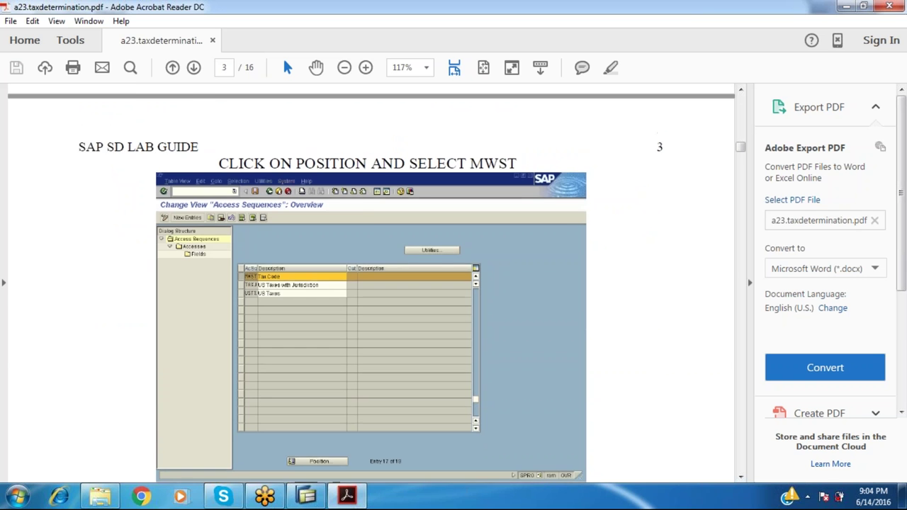
scroll(371, 284, "up", 20)
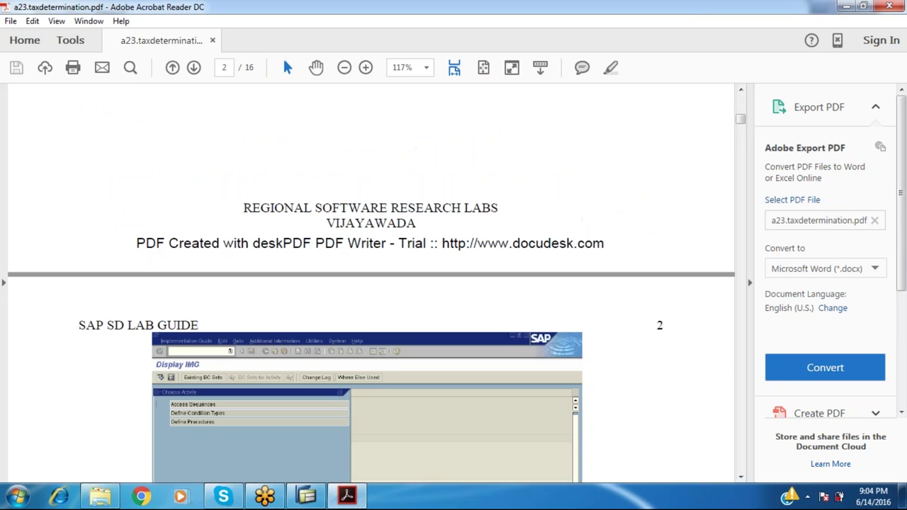
scroll(372, 284, "down", 8)
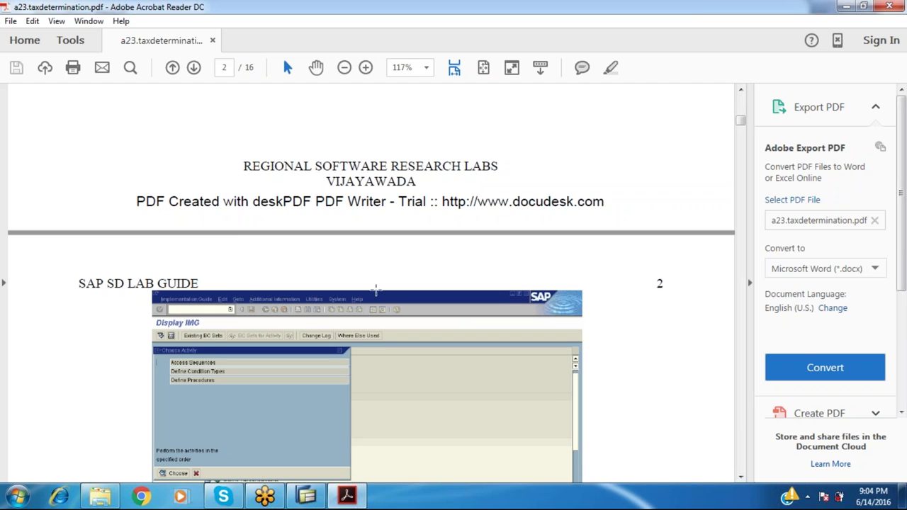
scroll(375, 290, "down", 2)
scroll(372, 284, "down", 5)
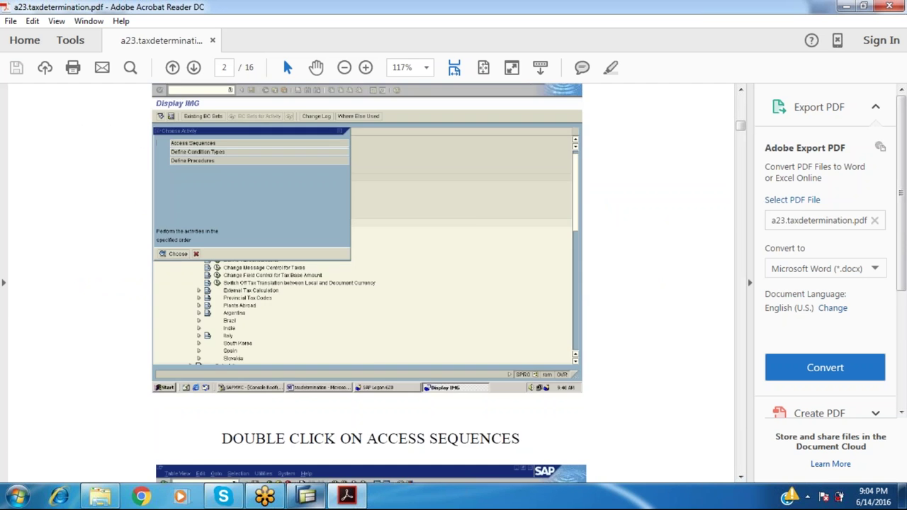
scroll(371, 284, "down", 3)
scroll(371, 283, "down", 2)
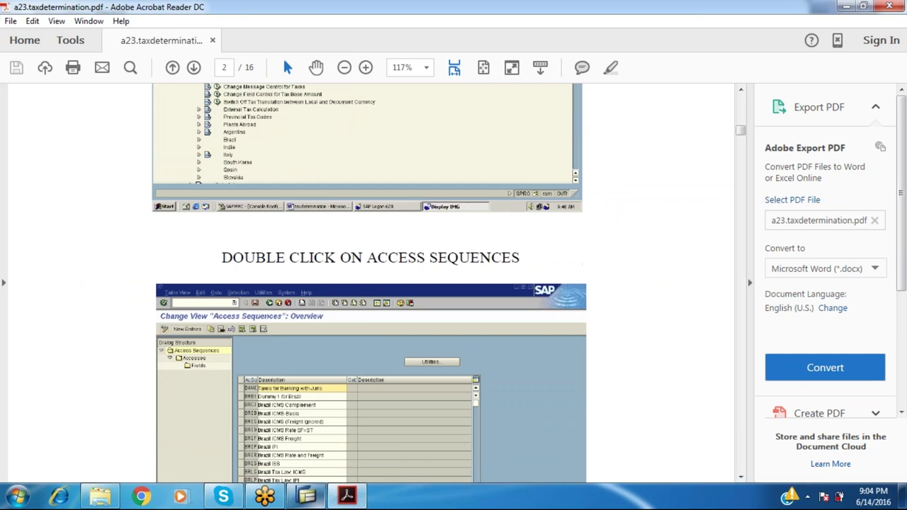
Return to SAP, choose the Access Sequences activity, and acknowledge the cross-client caution
left_click(306, 496)
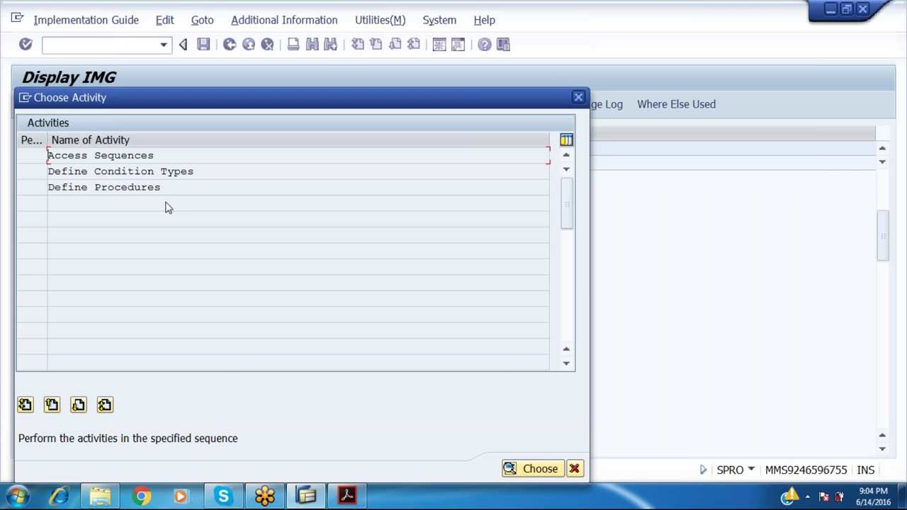
key("Return")
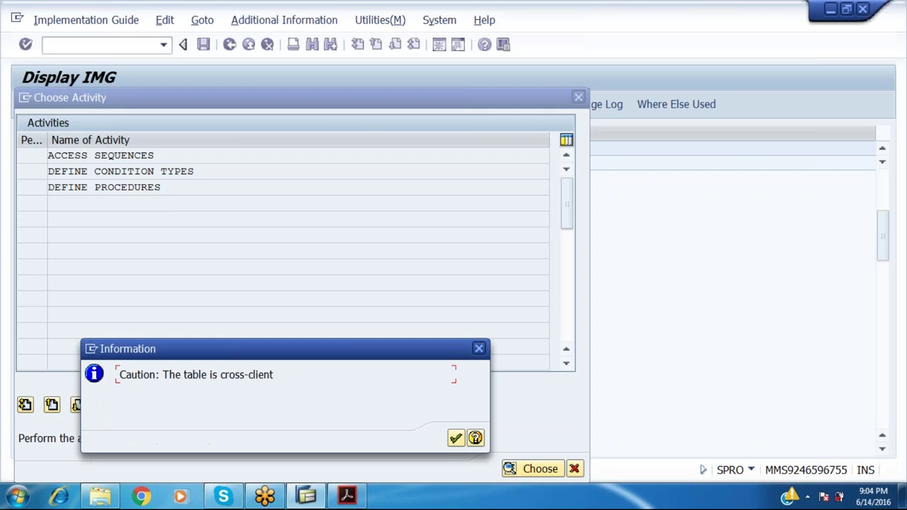
key("Return")
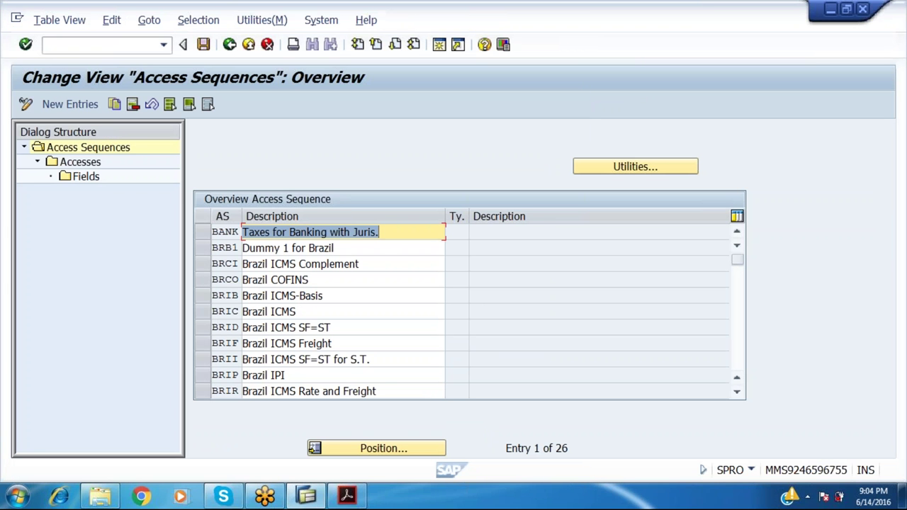
Position the access sequence overview on MWST and select the MWST row
left_click(357, 448)
type("m")
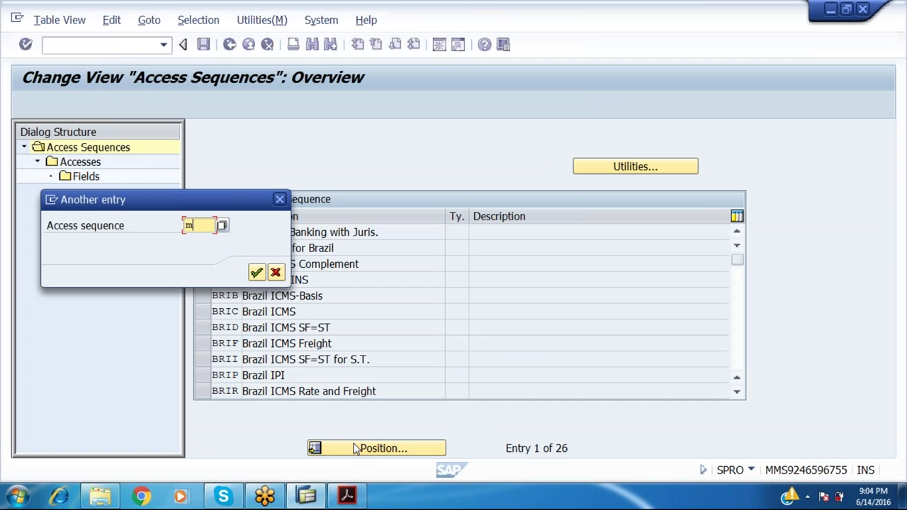
type("wst")
key("Return")
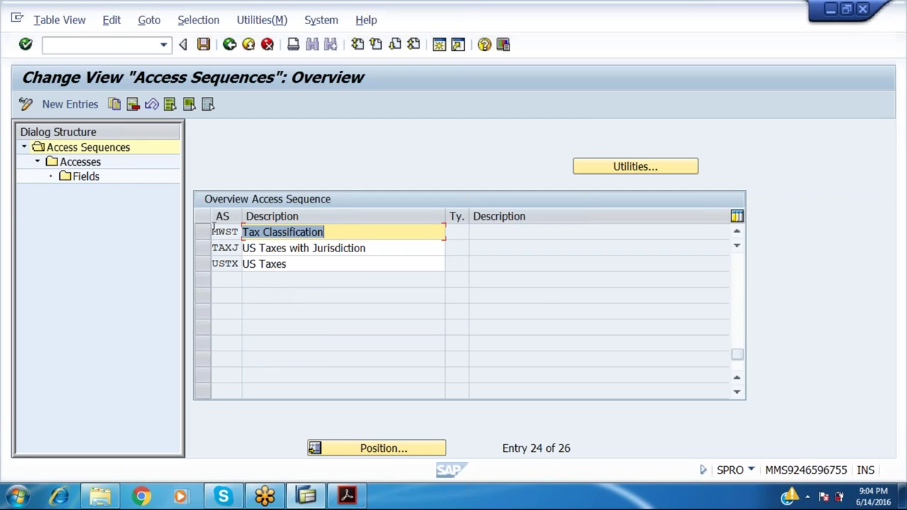
left_click(203, 233)
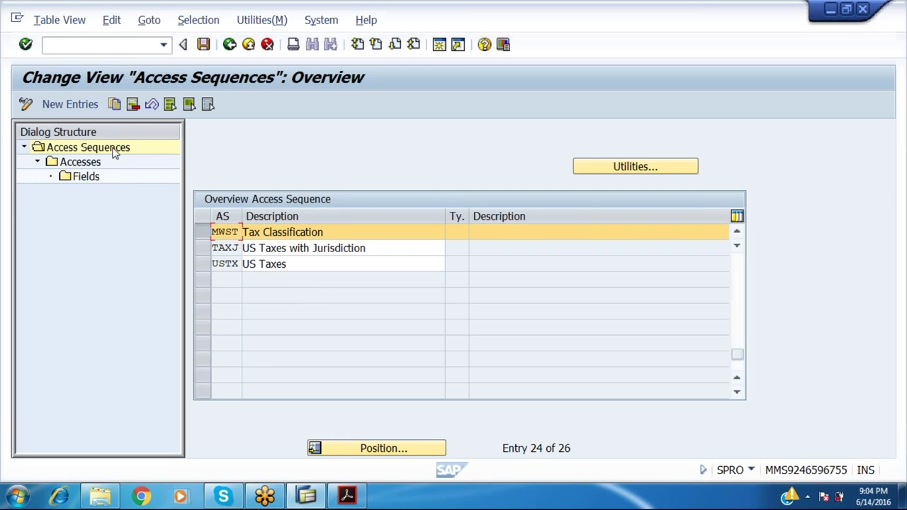
Open the accesses of the MWST access sequence and try to open the Fields level
double_click(92, 161)
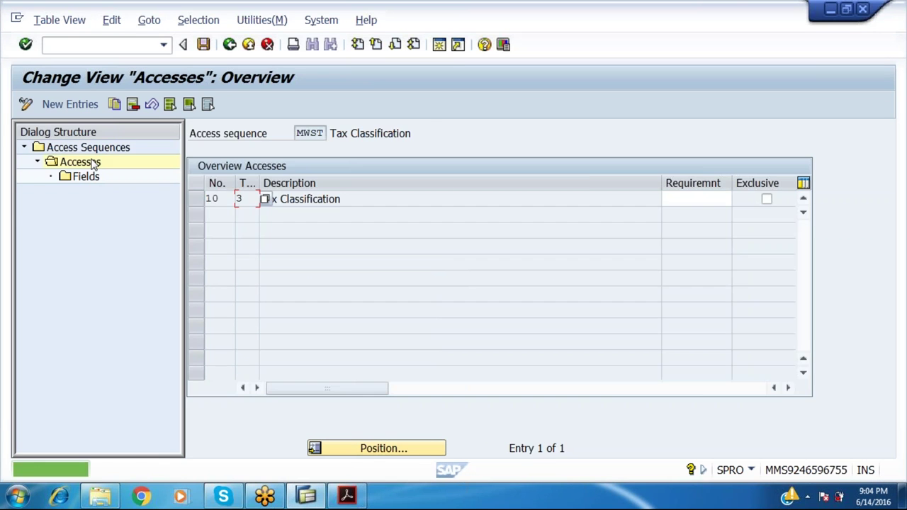
double_click(85, 177)
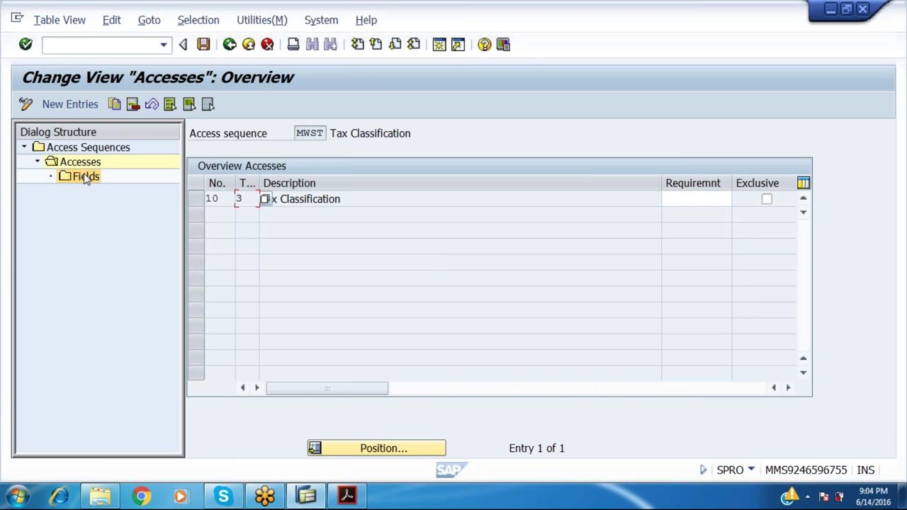
Switch to the tax determination guide in Adobe Acrobat Reader and read pages 2 to 4 on accesses, fields and condition types
key("alt+Tab")
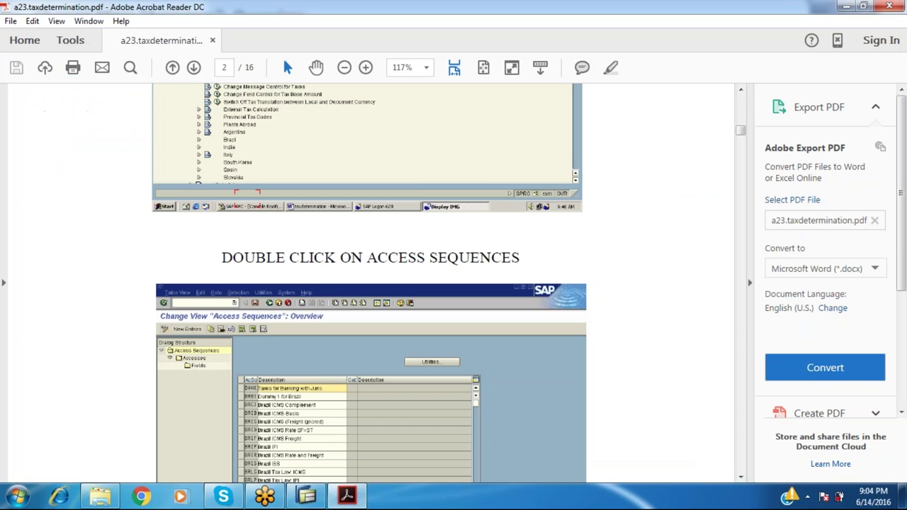
scroll(368, 283, "down", 5)
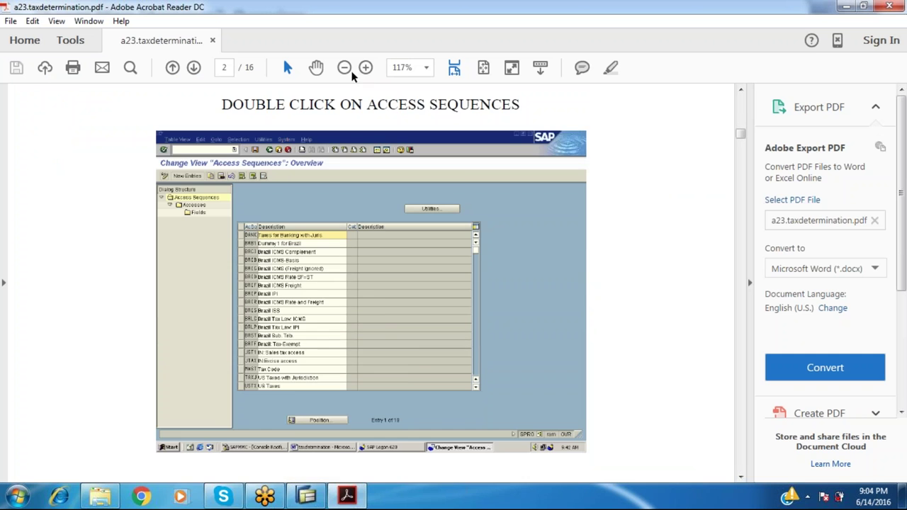
left_click(751, 284)
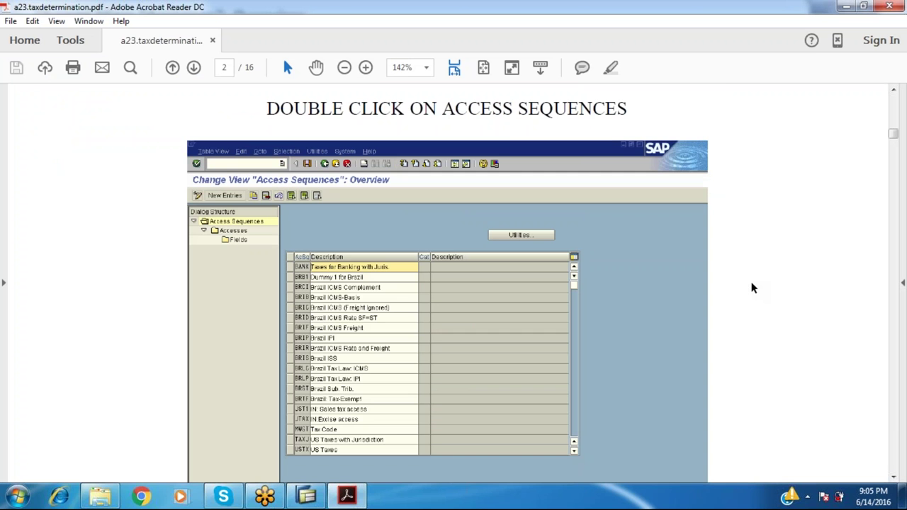
scroll(752, 288, "down", 4)
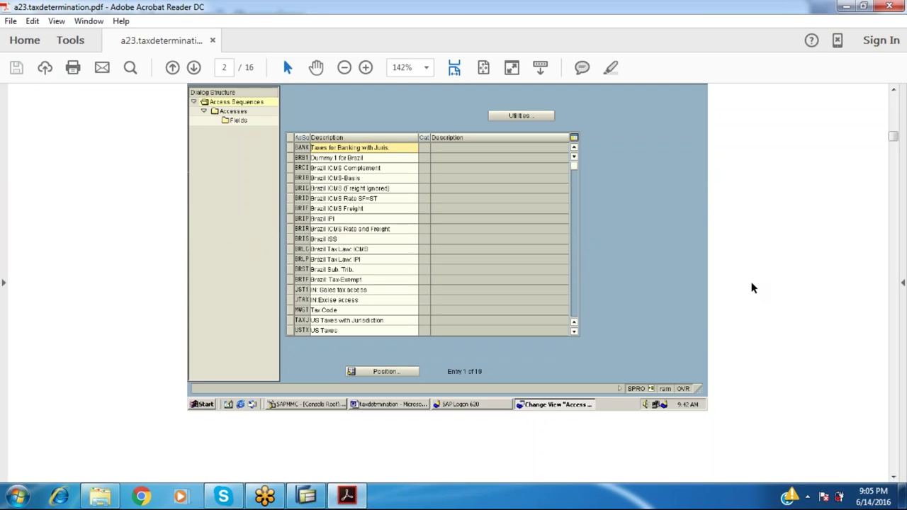
scroll(753, 287, "down", 9)
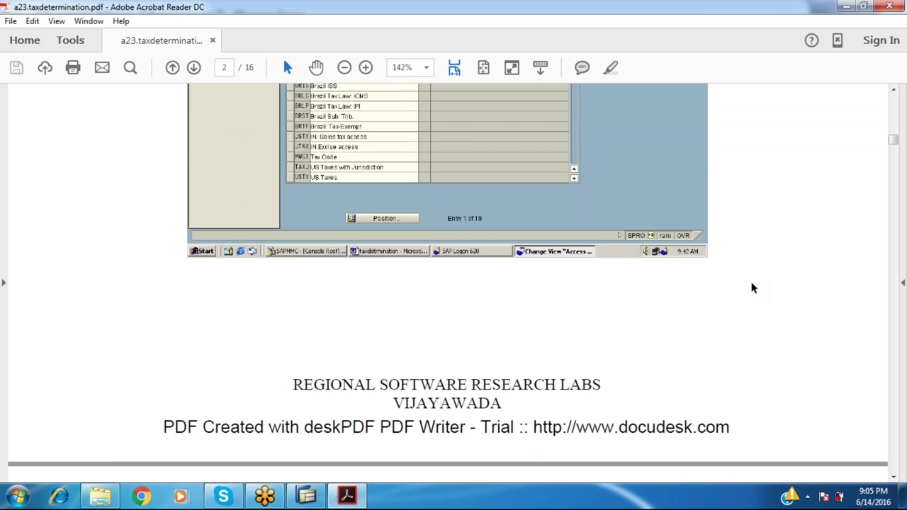
scroll(753, 287, "down", 6)
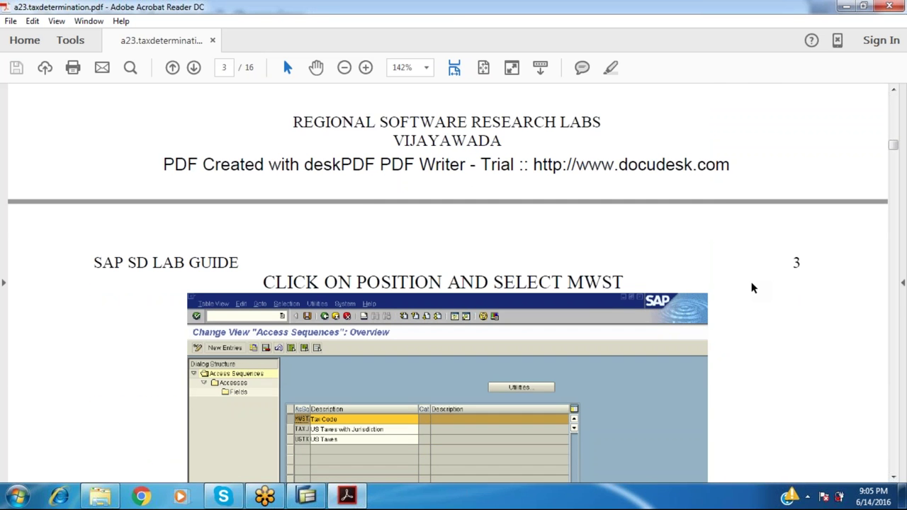
scroll(750, 302, "down", 10)
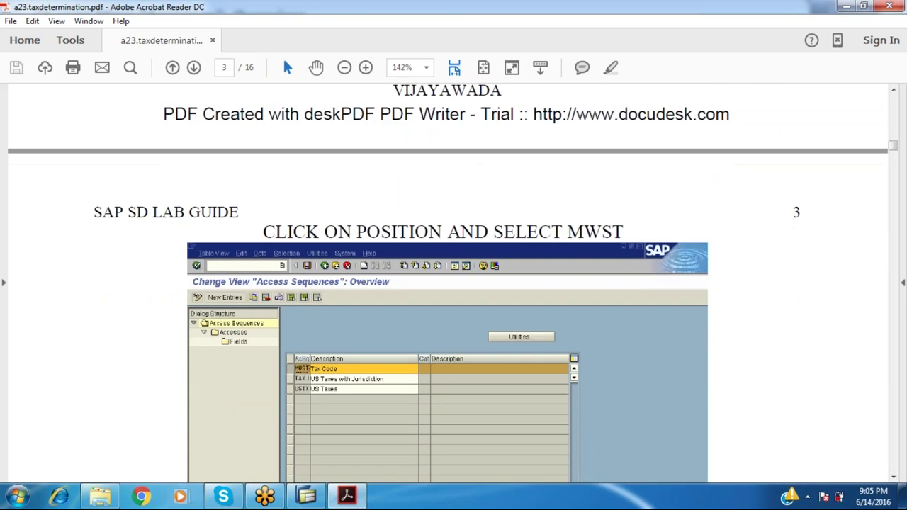
scroll(447, 283, "down", 6)
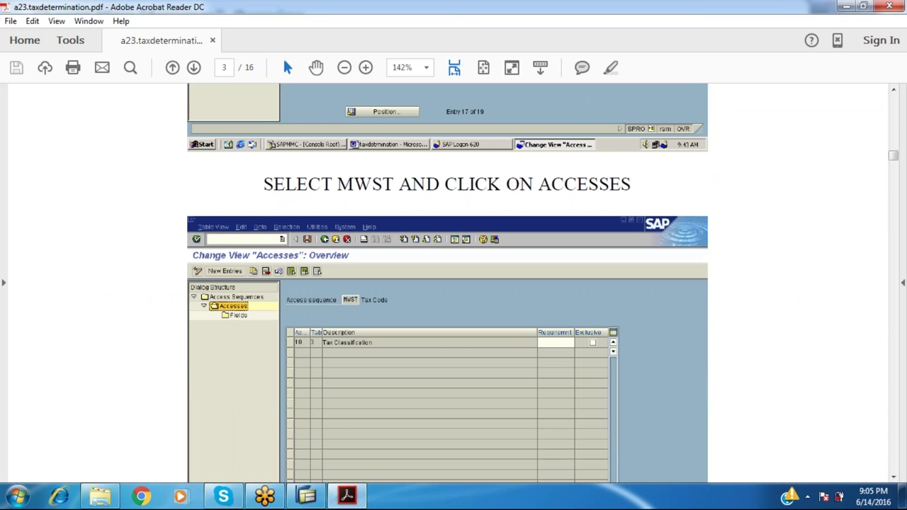
scroll(447, 284, "down", 13)
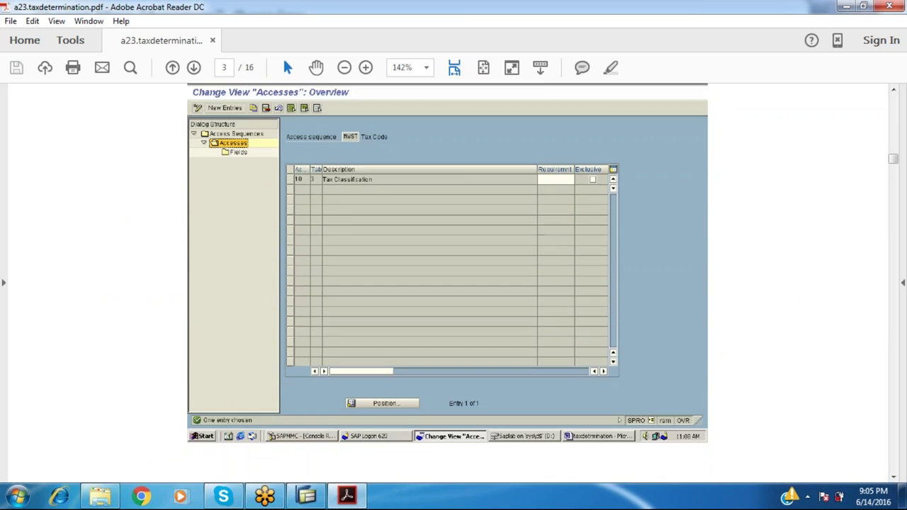
scroll(447, 284, "down", 9)
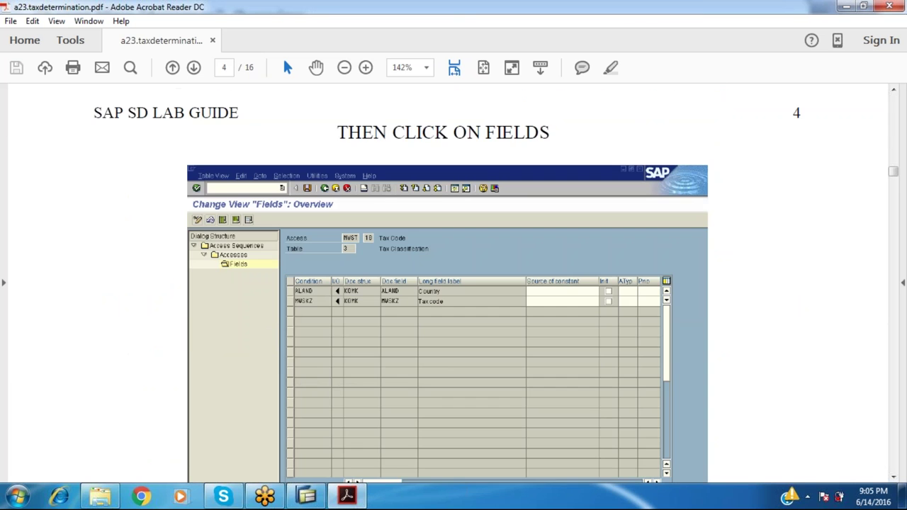
scroll(447, 283, "down", 14)
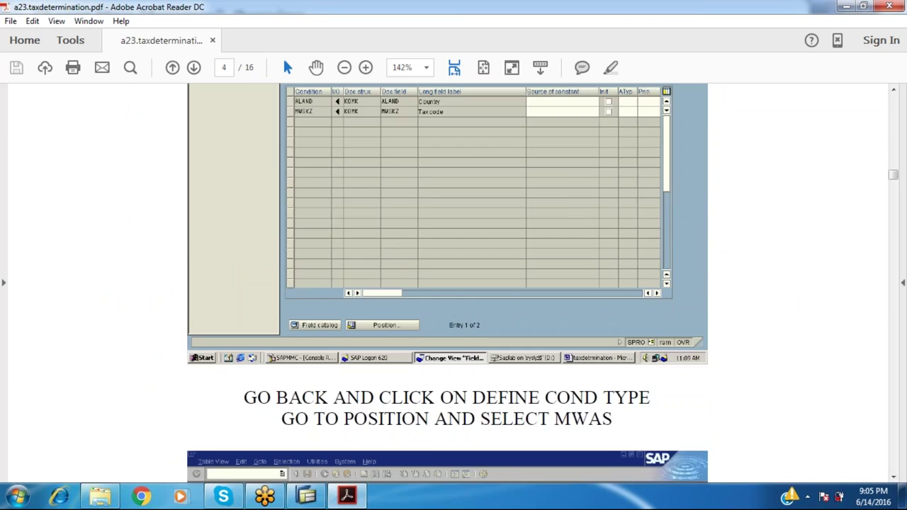
scroll(447, 283, "down", 2)
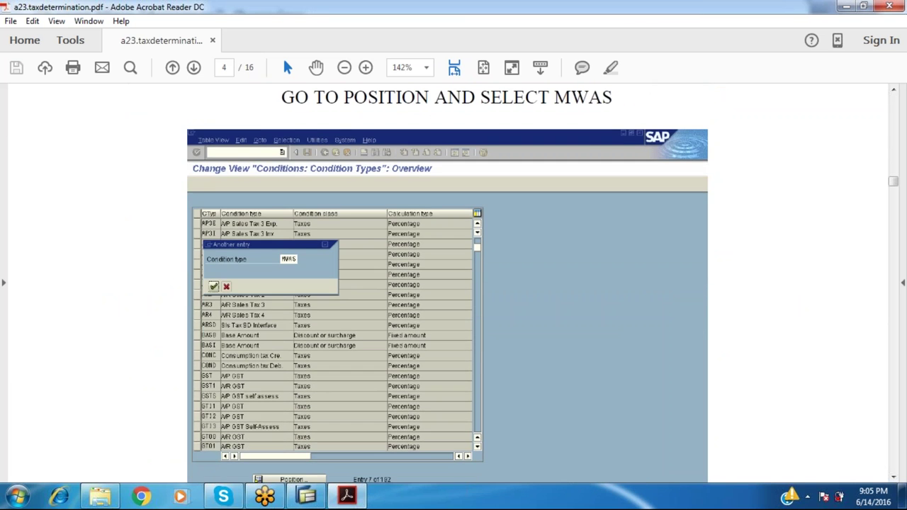
scroll(447, 283, "up", 2)
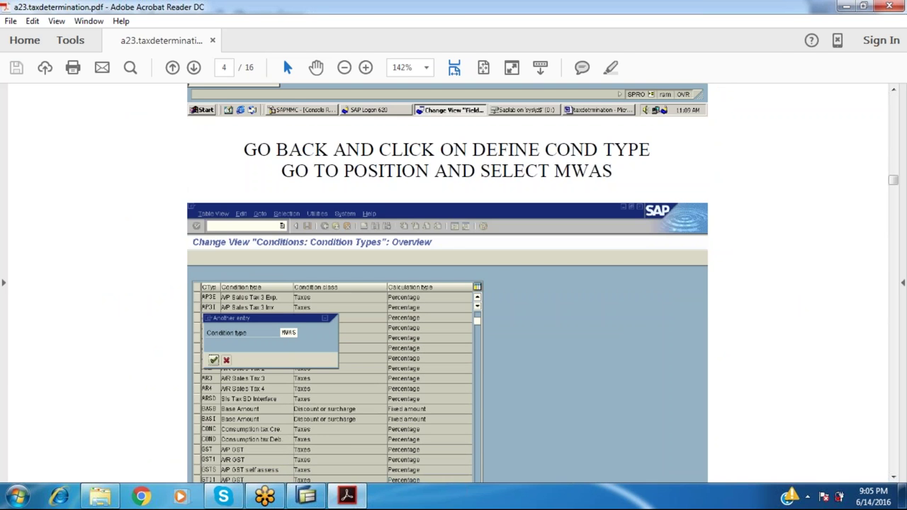
Return to SAP, select access 10 Tax Classification of MWST, and open its fields
key("alt+Tab")
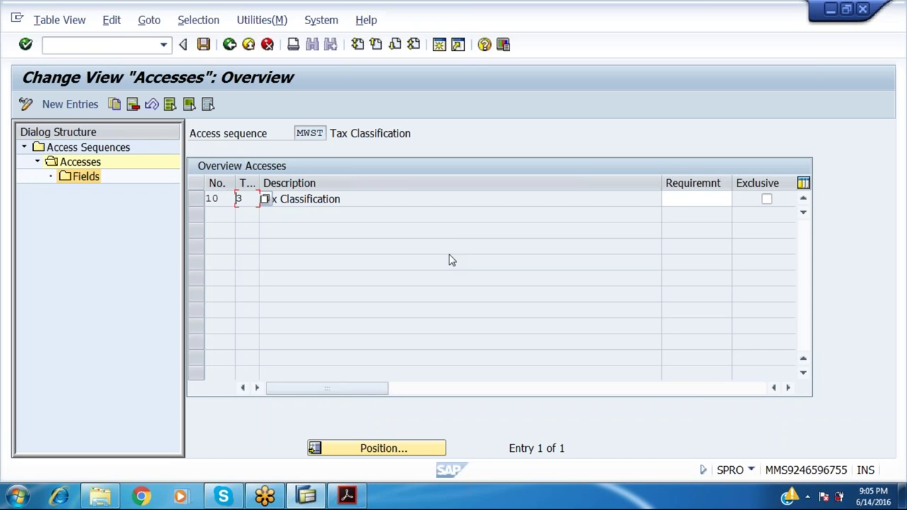
left_click(199, 198)
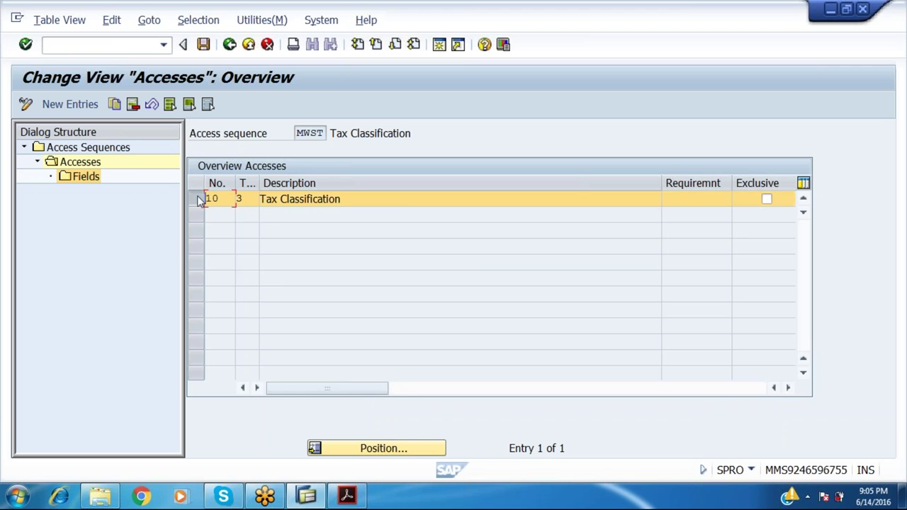
double_click(81, 177)
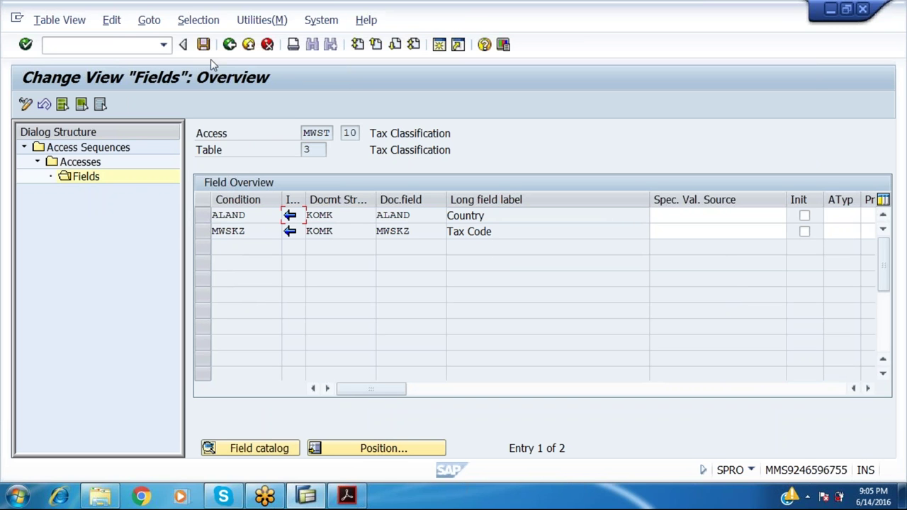
Leave the MWST access sequence, saving the changes under the proposed workbench request, and open Define Condition Types
left_click(229, 44)
left_click(229, 44)
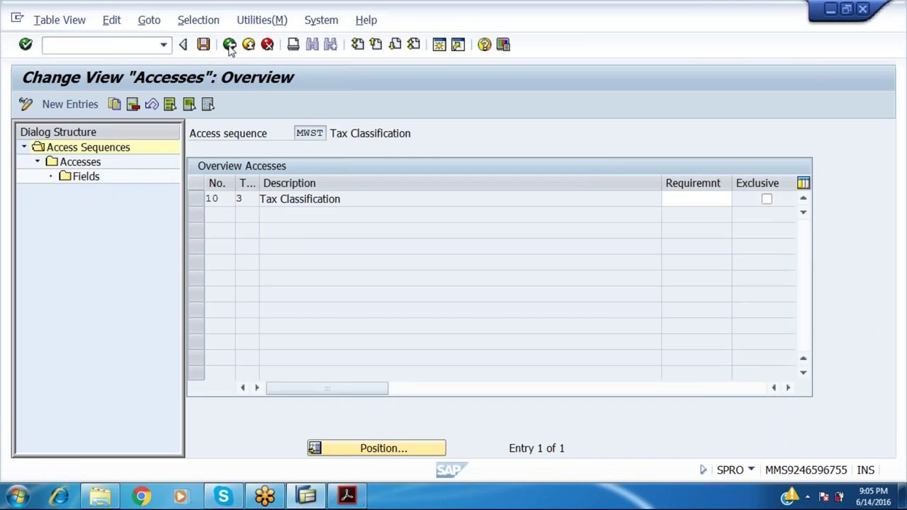
left_click(229, 45)
left_click(229, 44)
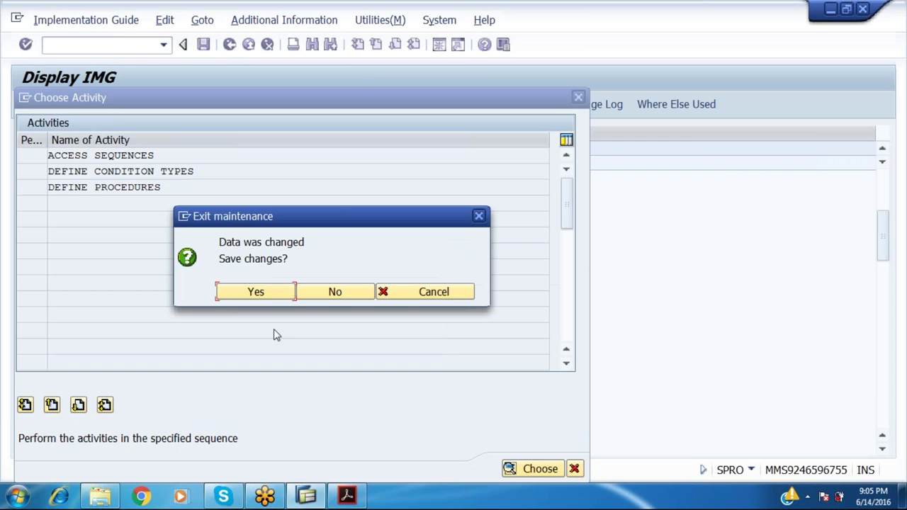
left_click(270, 291)
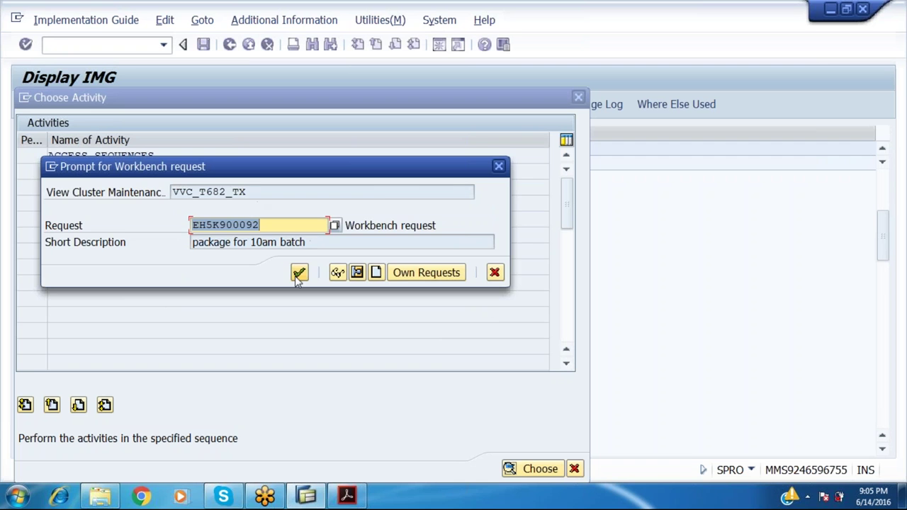
left_click(299, 273)
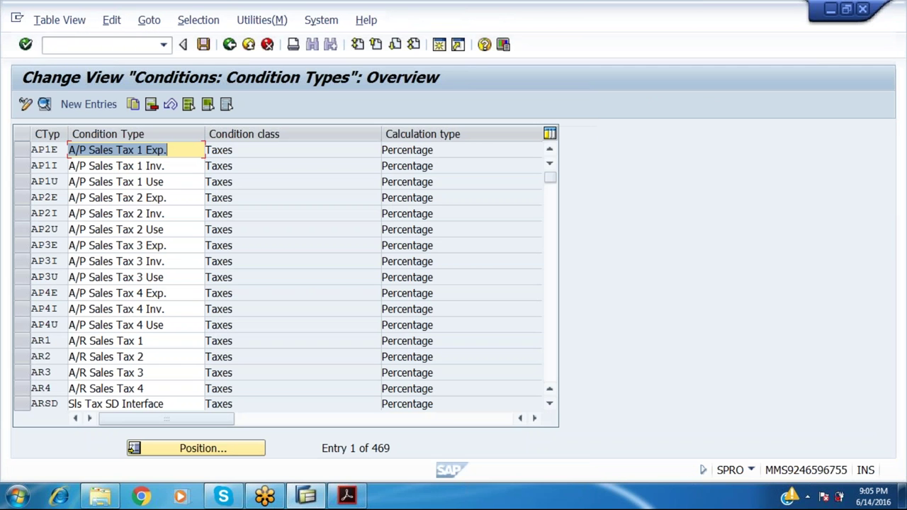
Switch to the guide in Adobe Acrobat Reader and read the page 4 instructions on positioning to condition type MWAS
left_click(117, 165)
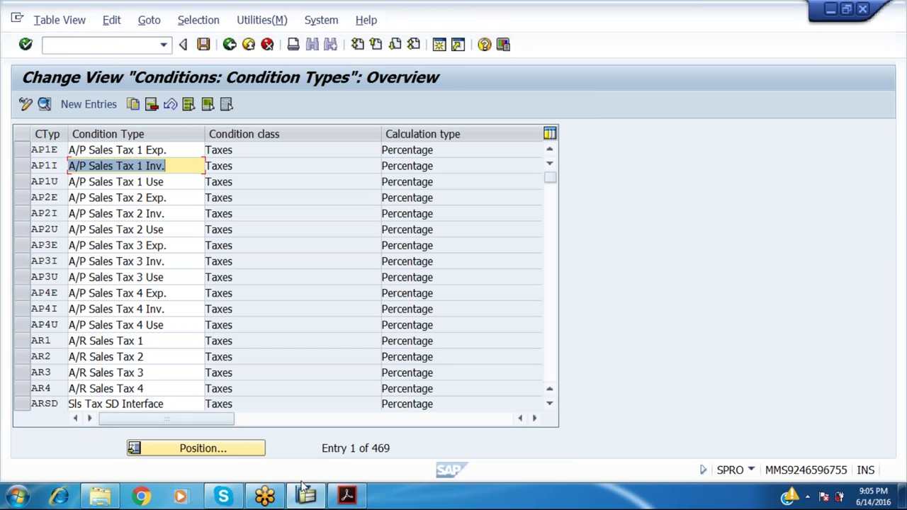
left_click(352, 496)
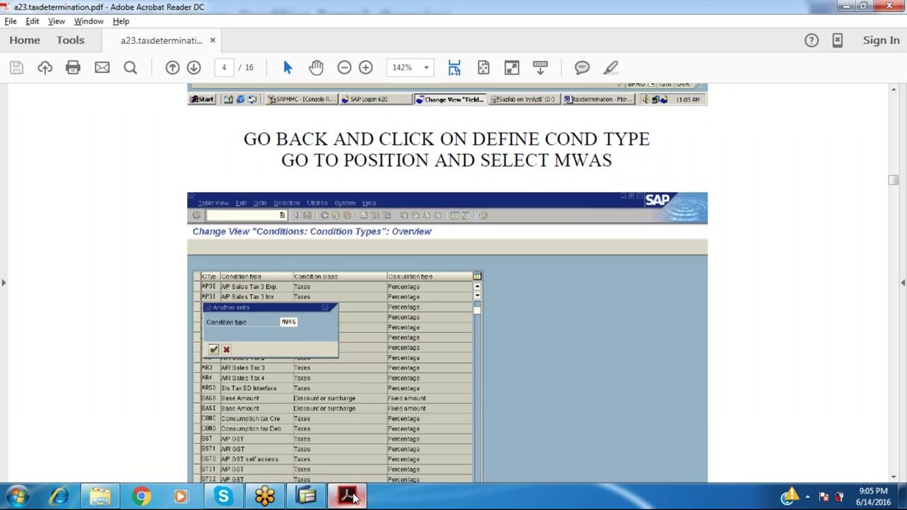
key("Down")
key("Down")
key("Down")
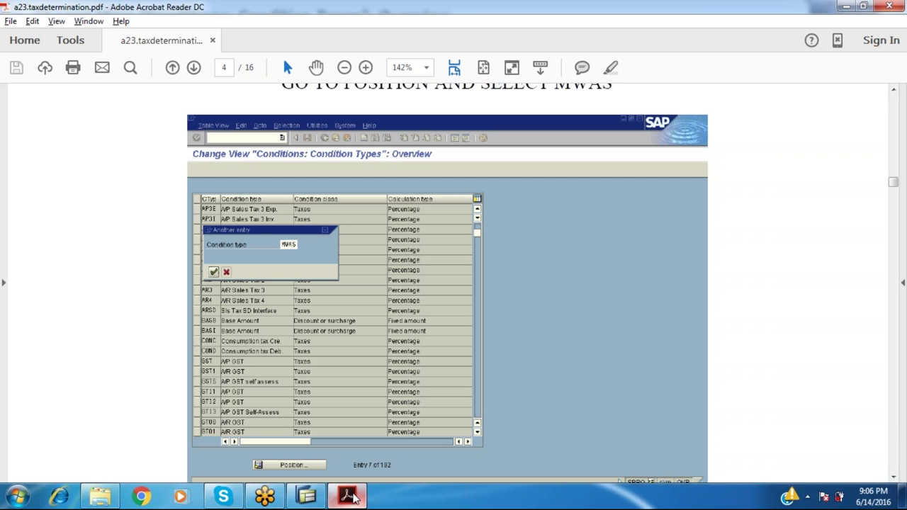
Return to SAP, position the condition types overview on MWAS, and open the details of that condition type
left_click(309, 499)
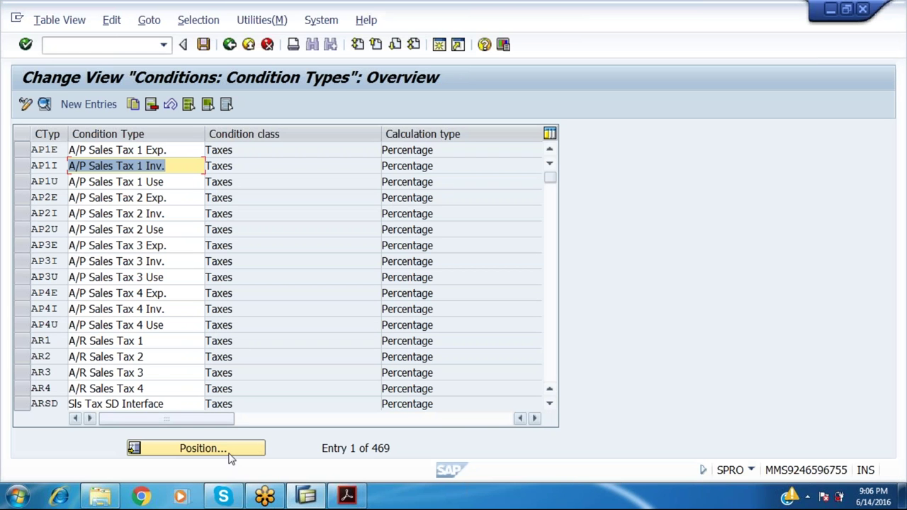
type("mw")
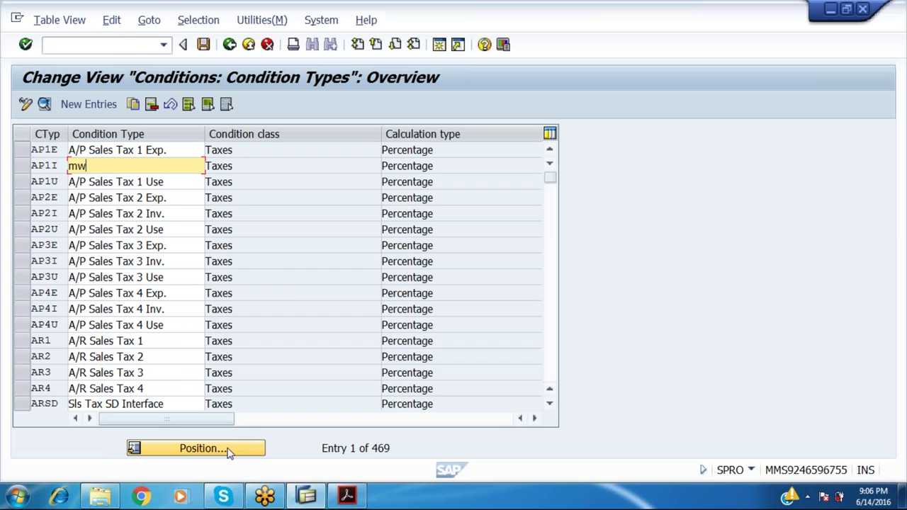
left_click(228, 452)
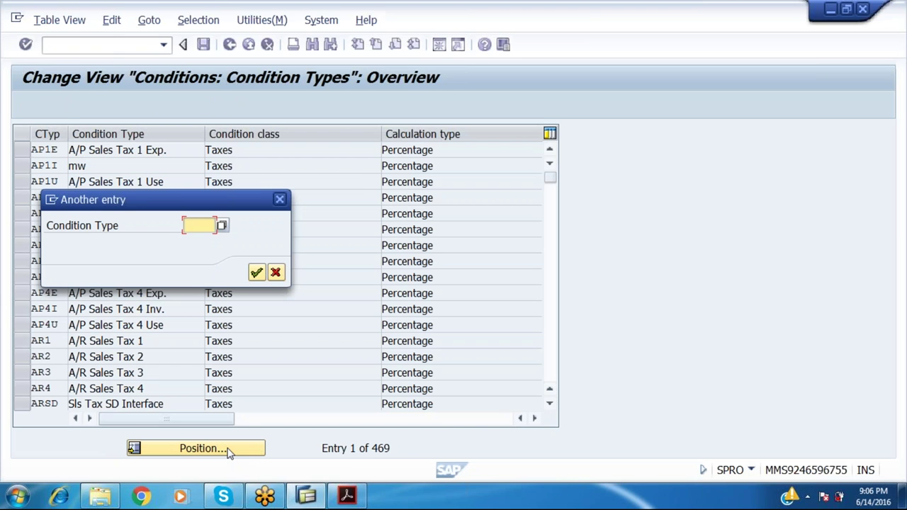
type("mwas")
key("Return")
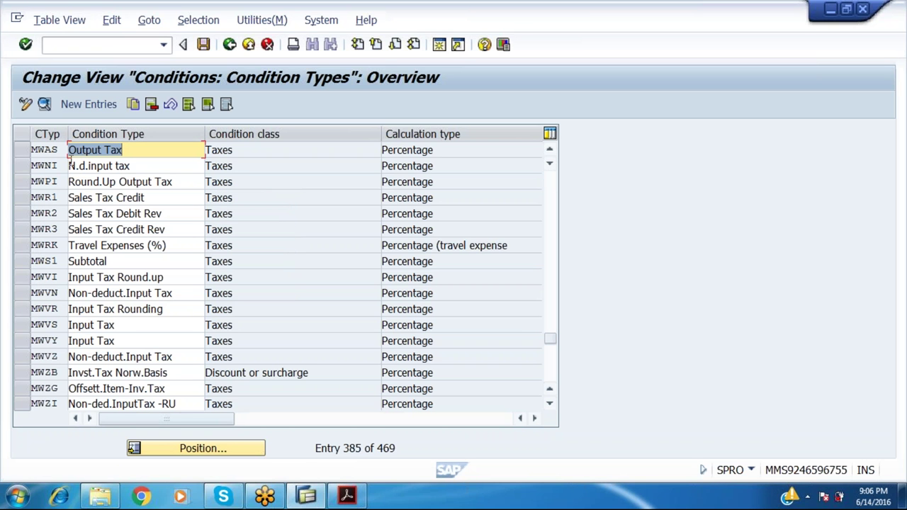
double_click(60, 149)
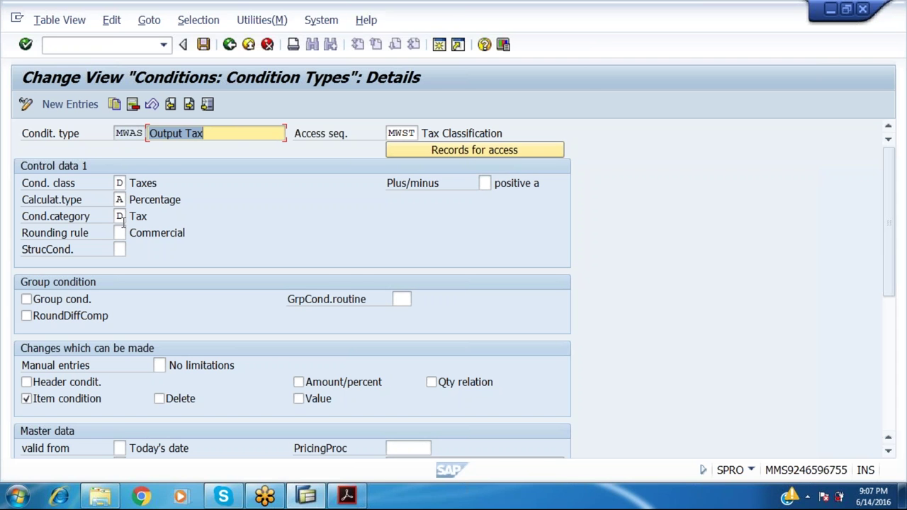
Save the condition type data under the proposed customizing request and go back to the activity selection
left_click(203, 44)
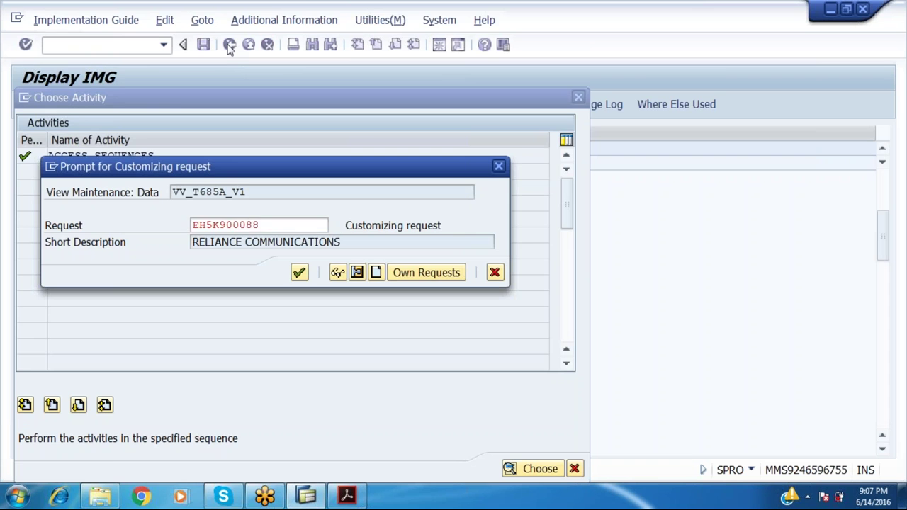
key("Return")
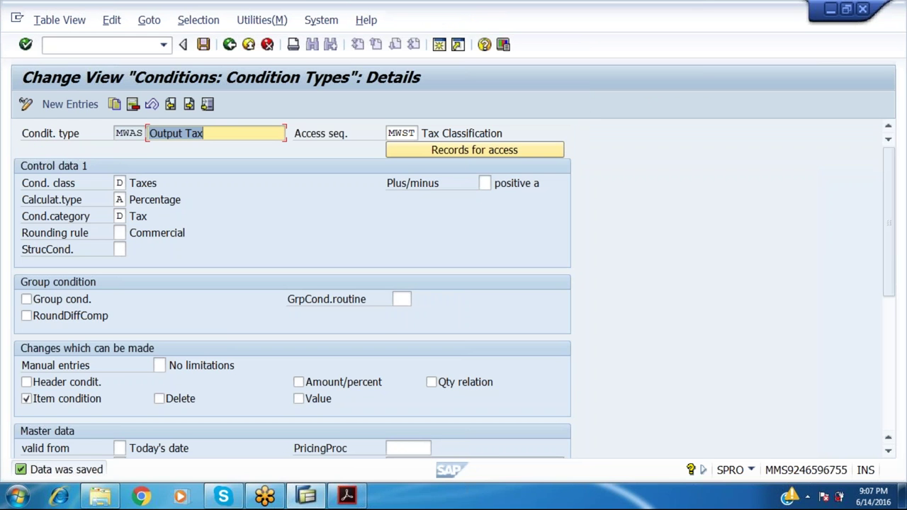
key("F3")
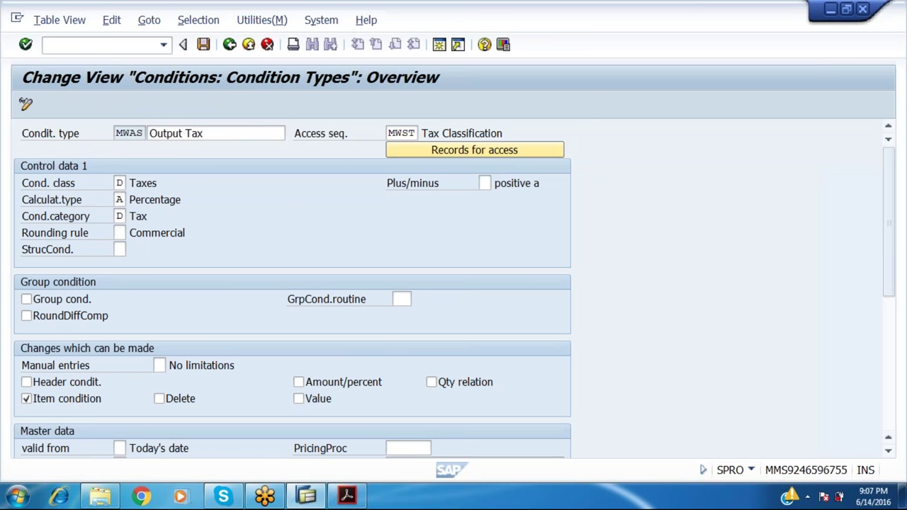
left_click(230, 45)
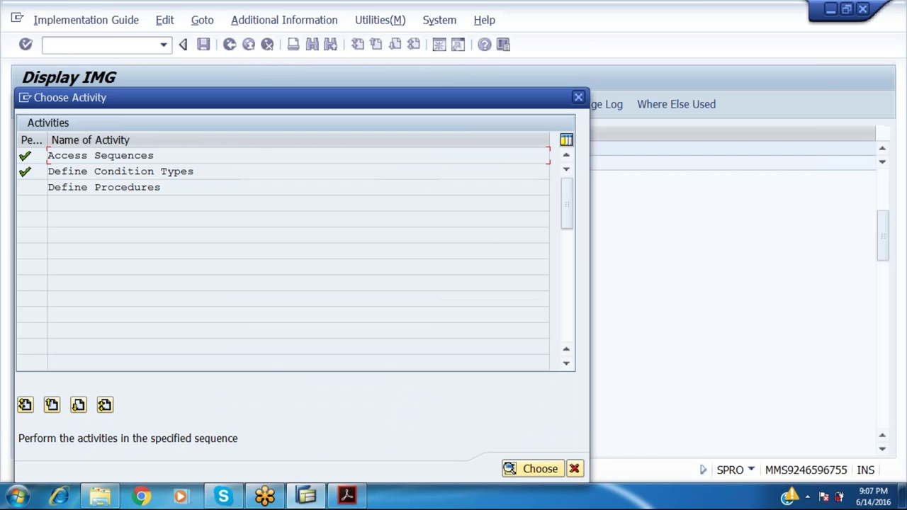
Read the guide in Adobe Acrobat Reader up to page 6, then return to SAP and open the Define Procedures activity
left_click(335, 499)
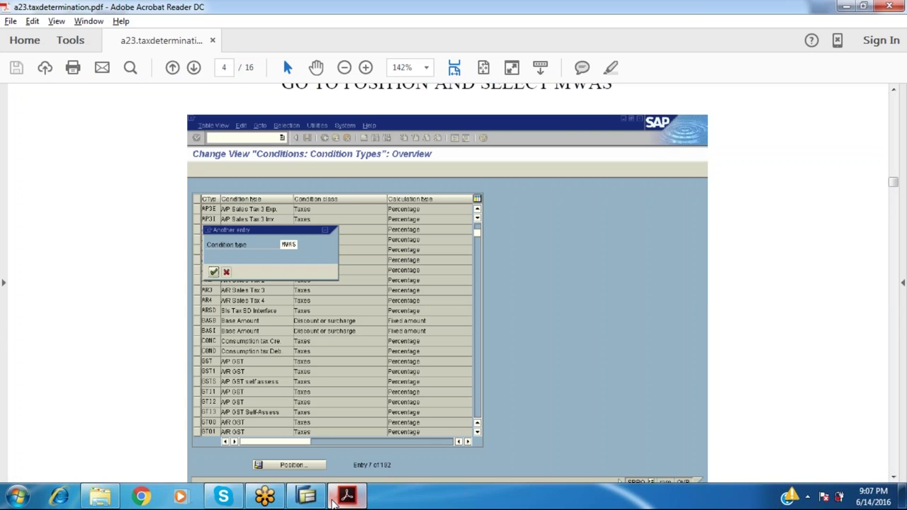
scroll(333, 501, "down", 8)
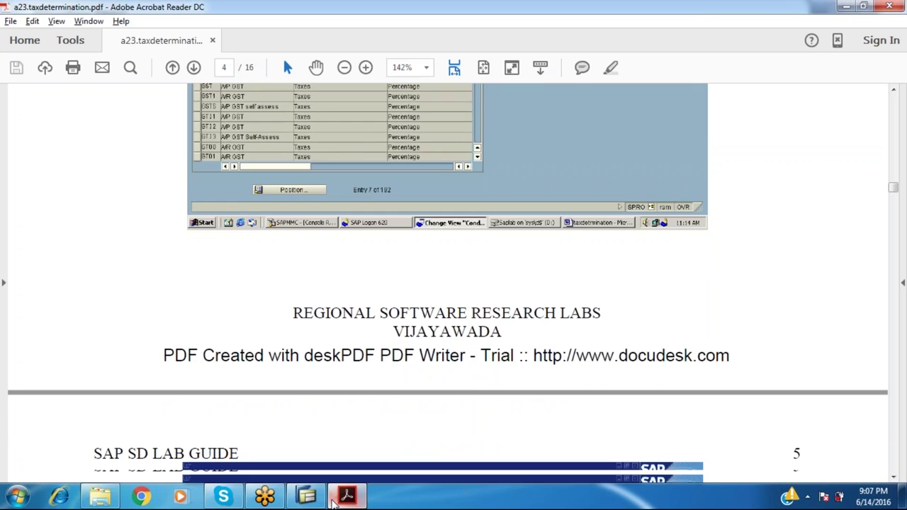
scroll(333, 500, "down", 9)
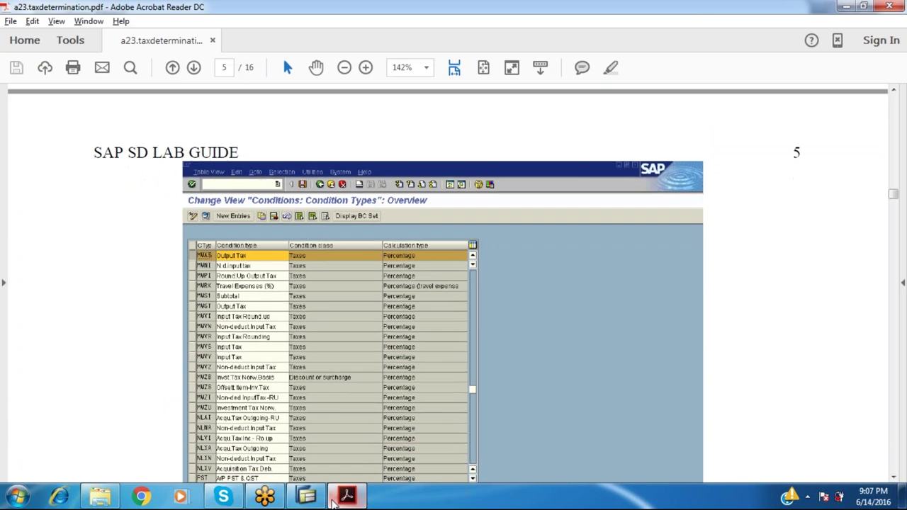
scroll(333, 500, "down", 16)
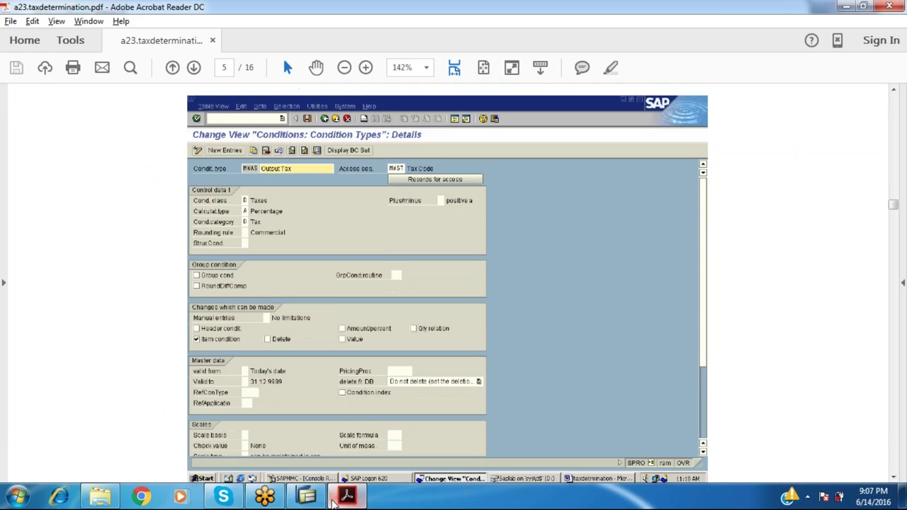
scroll(333, 500, "down", 10)
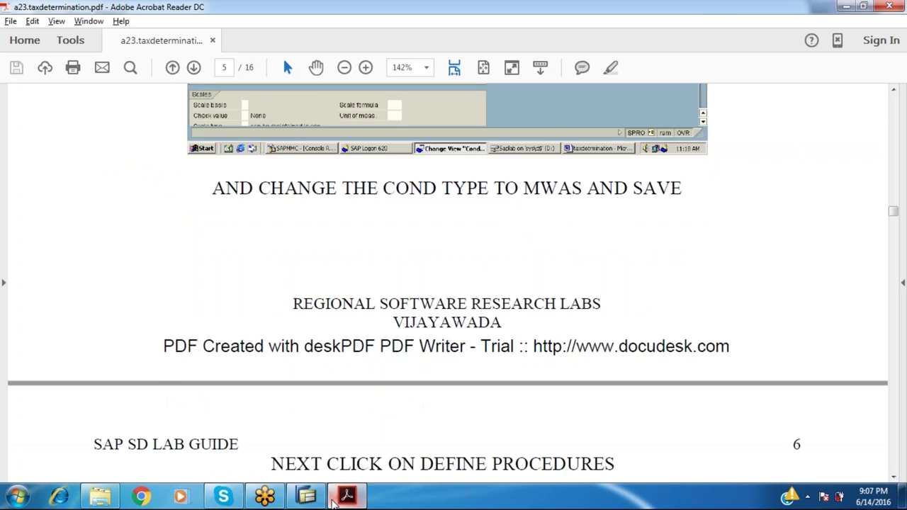
scroll(333, 500, "down", 9)
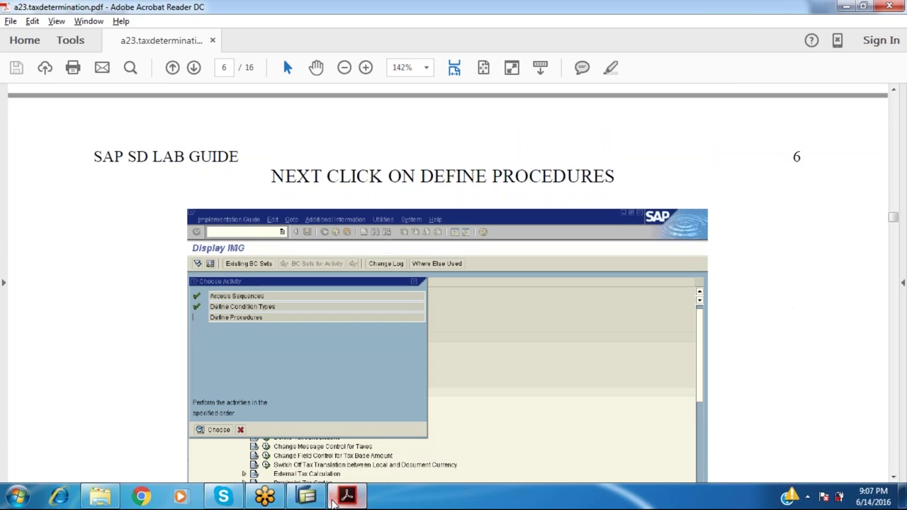
scroll(333, 500, "down", 7)
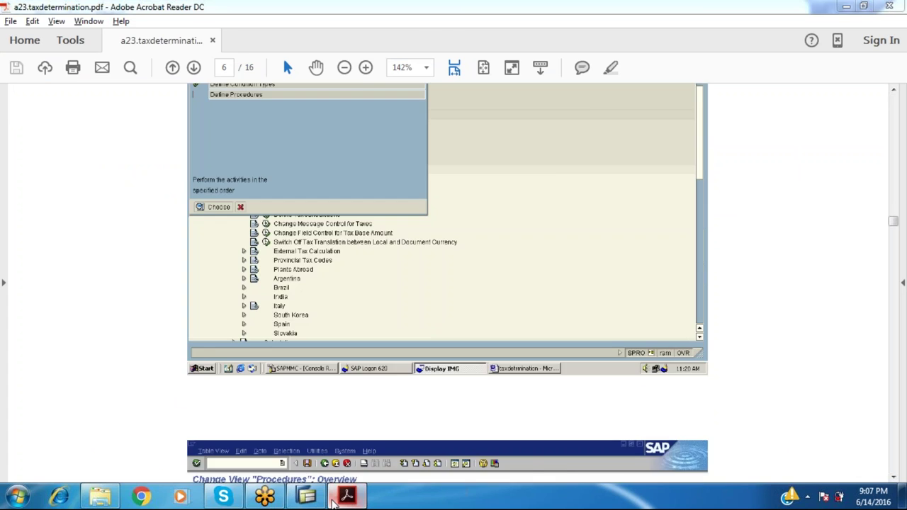
left_click(334, 500)
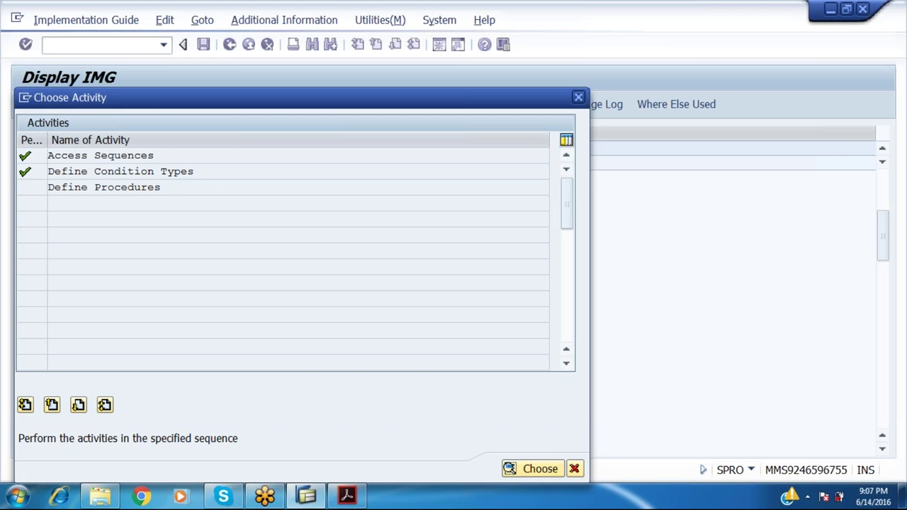
double_click(103, 187)
Switch to the guide and read the page 6 and 7 instructions on positioning in the procedures overview
key("alt+Tab")
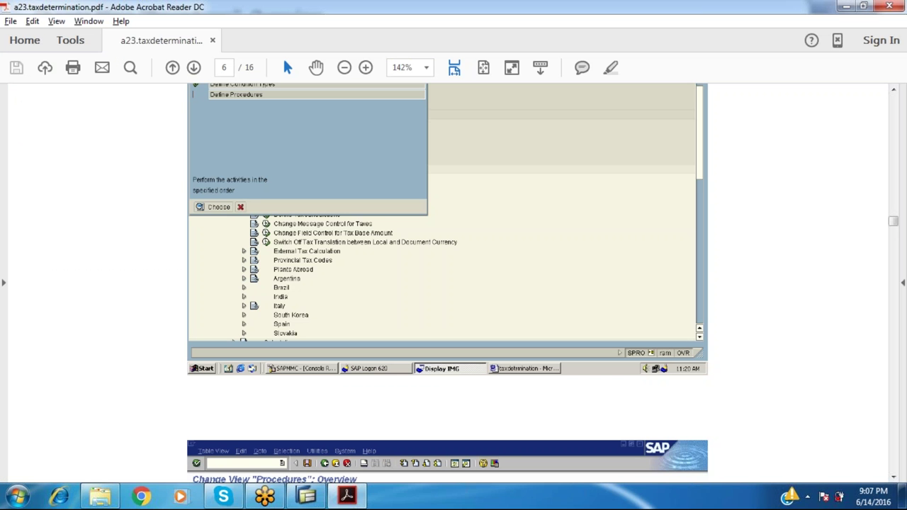
scroll(454, 283, "down", 3)
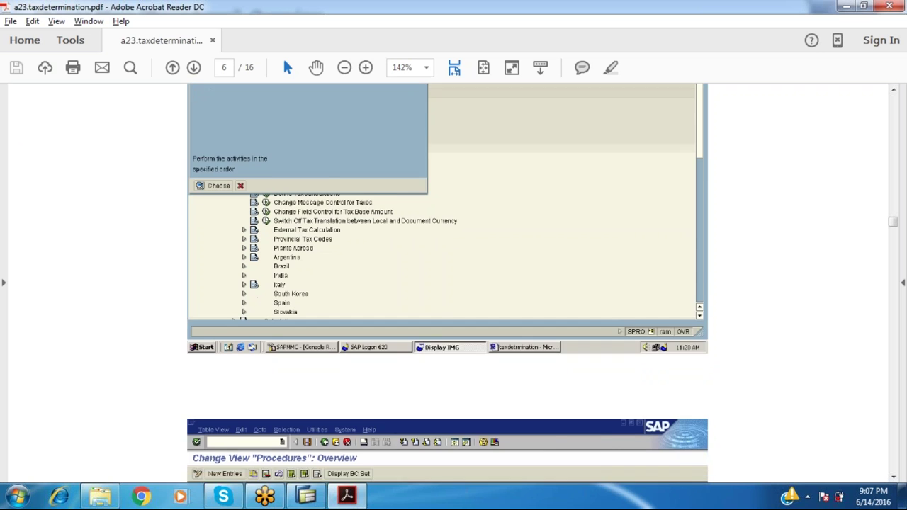
scroll(454, 284, "down", 3)
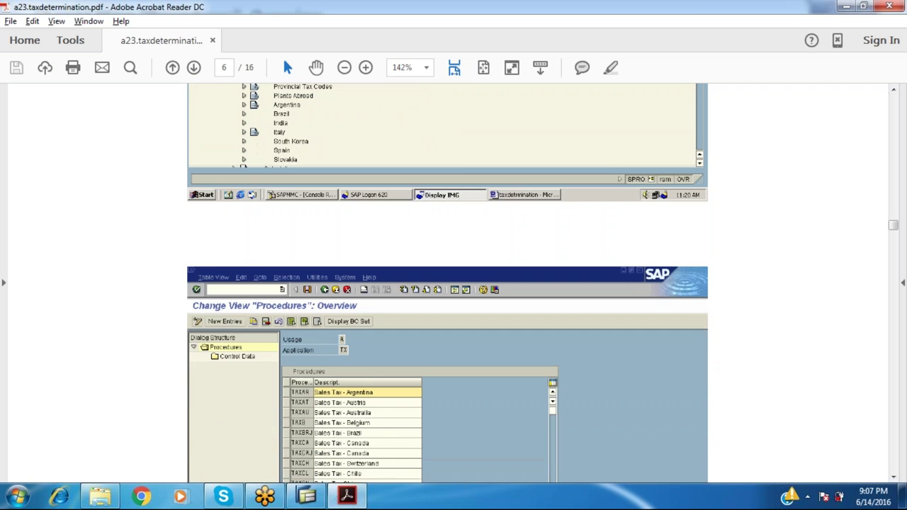
scroll(448, 283, "down", 10)
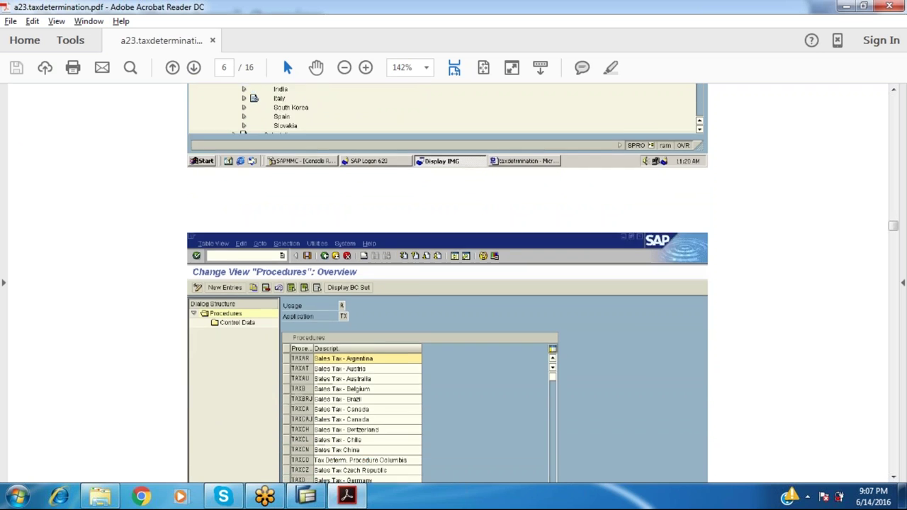
scroll(453, 284, "down", 12)
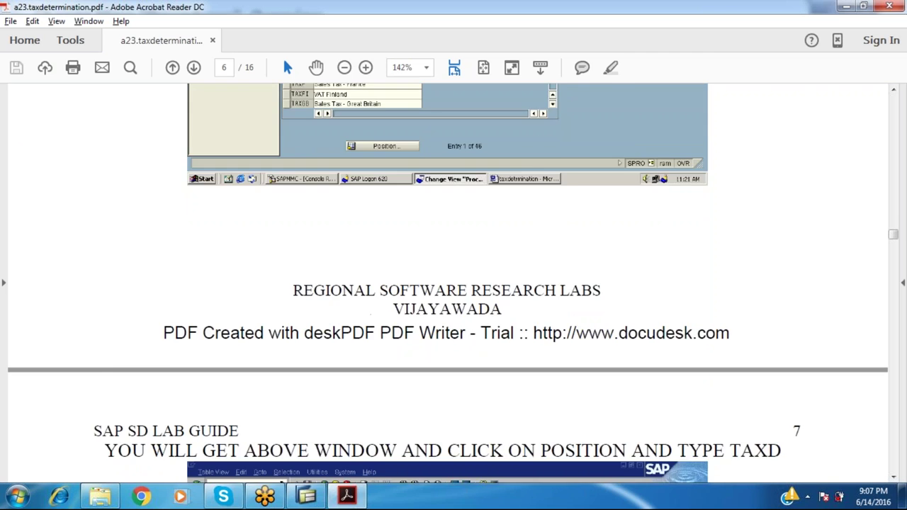
Return to SAP and position the procedures overview on TAXGB
key("alt+Tab")
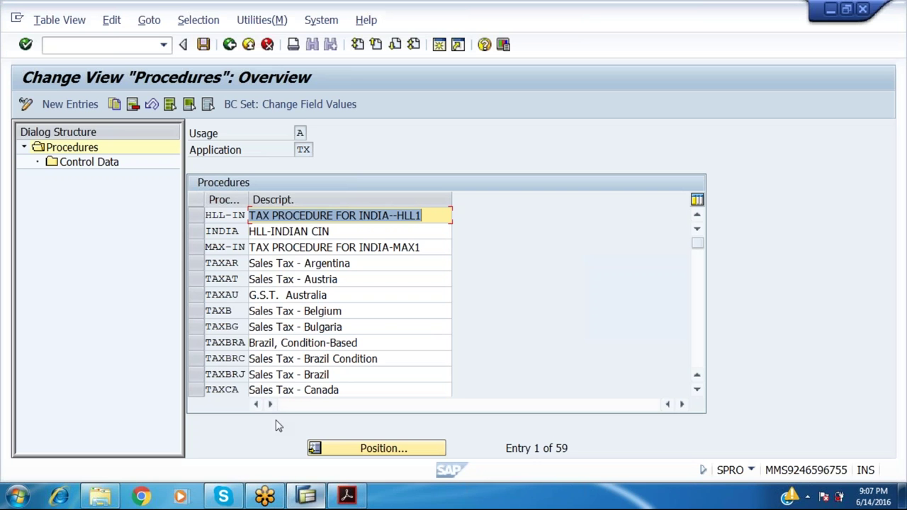
left_click(358, 449)
type("ta")
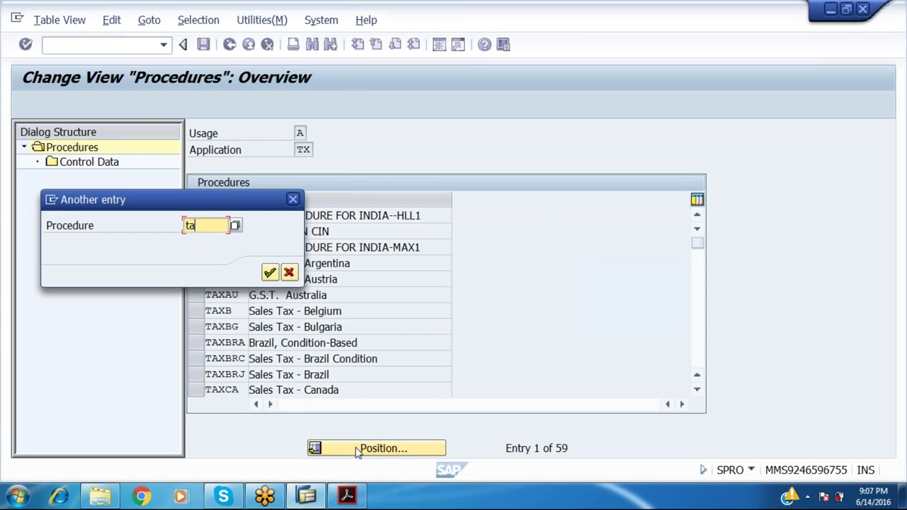
type("xgb")
key("Return")
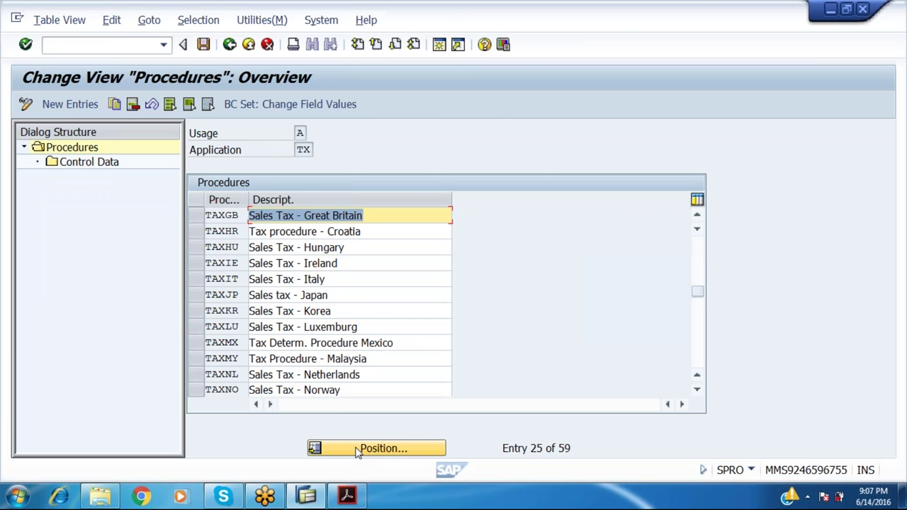
Switch to the guide and read the page 7 instructions on selecting the procedure and opening its control data
key("alt+Tab")
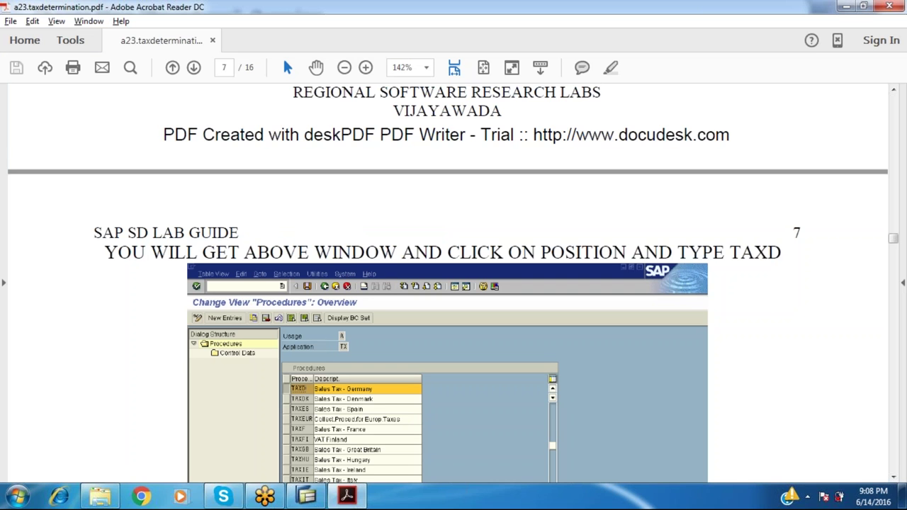
scroll(453, 283, "down", 5)
scroll(454, 283, "down", 8)
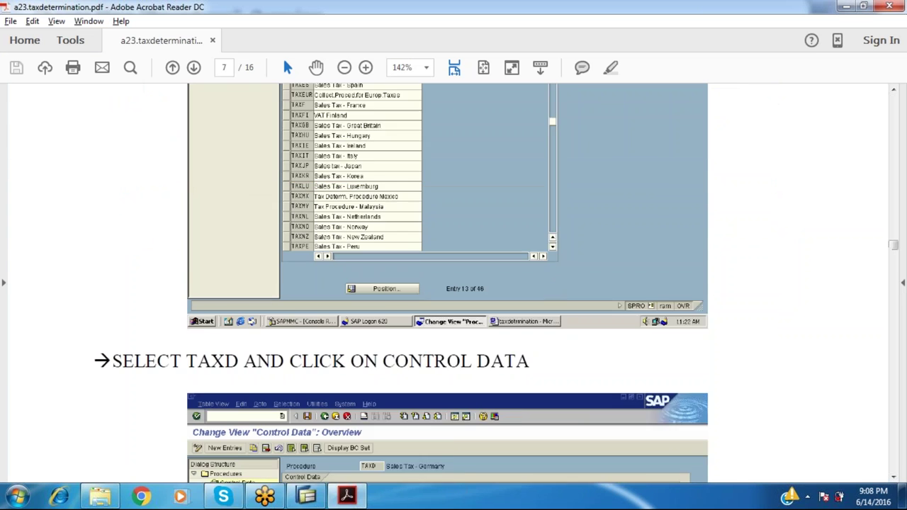
scroll(453, 283, "down", 2)
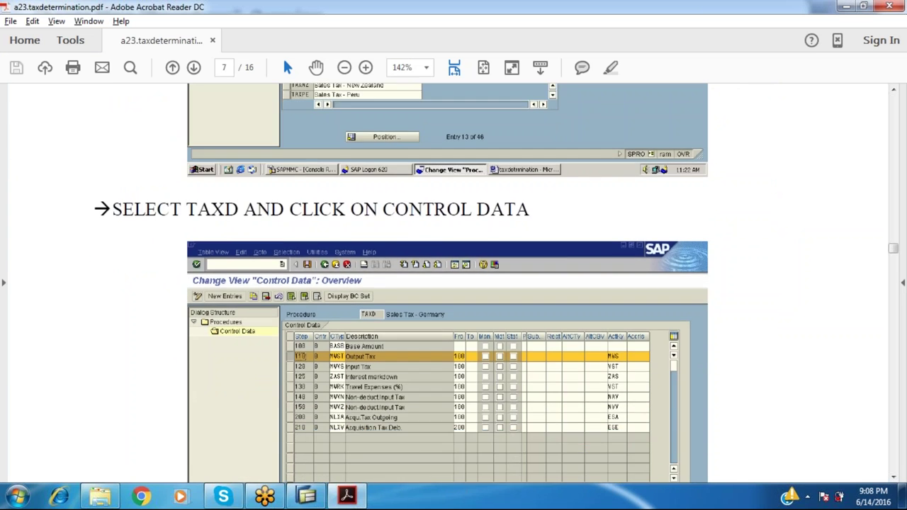
Return to SAP, open the control data of procedure TAXGB, and select condition type MWAS in step 110
left_click(264, 496)
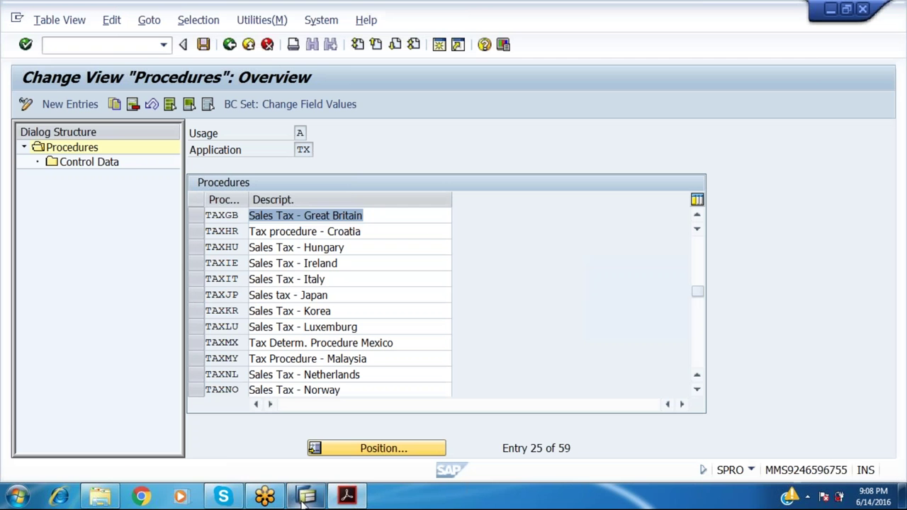
left_click(202, 215)
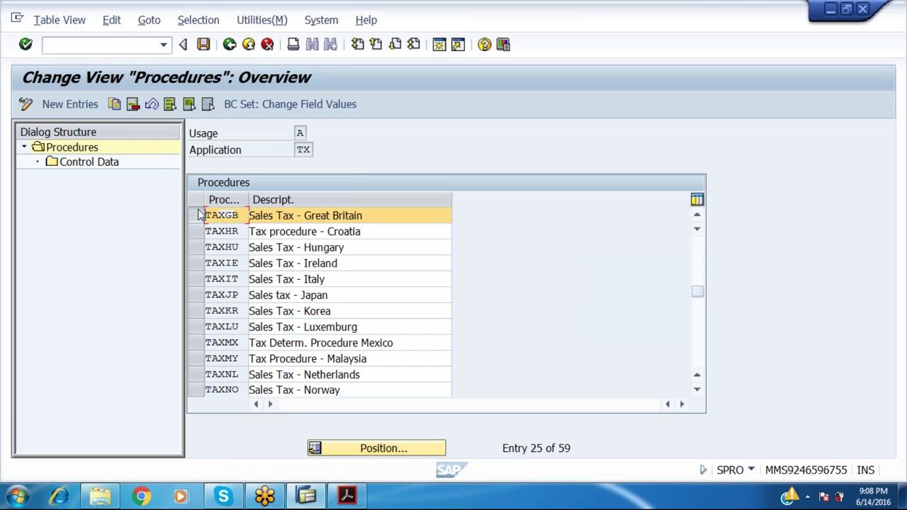
double_click(65, 162)
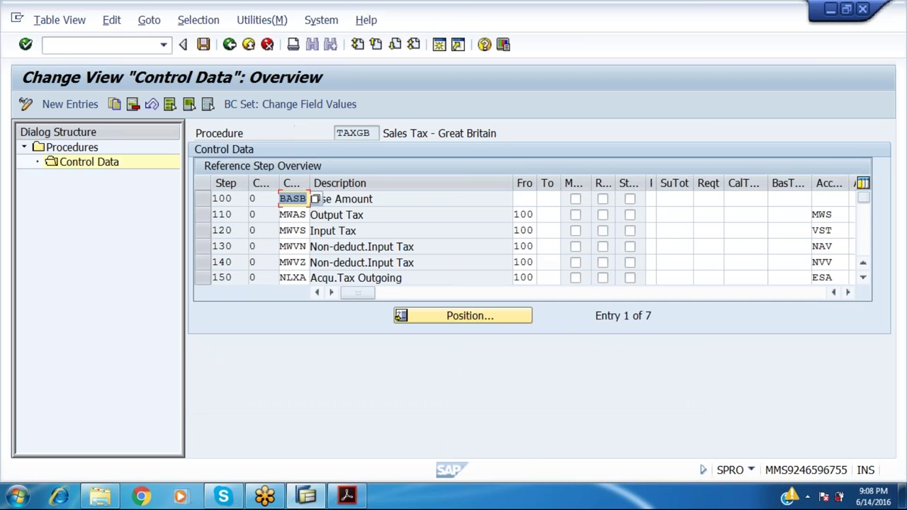
left_click(301, 214)
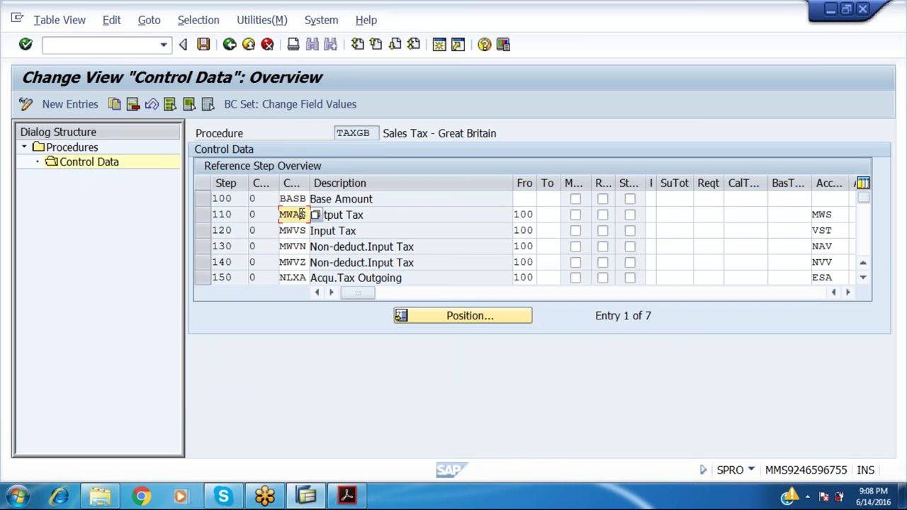
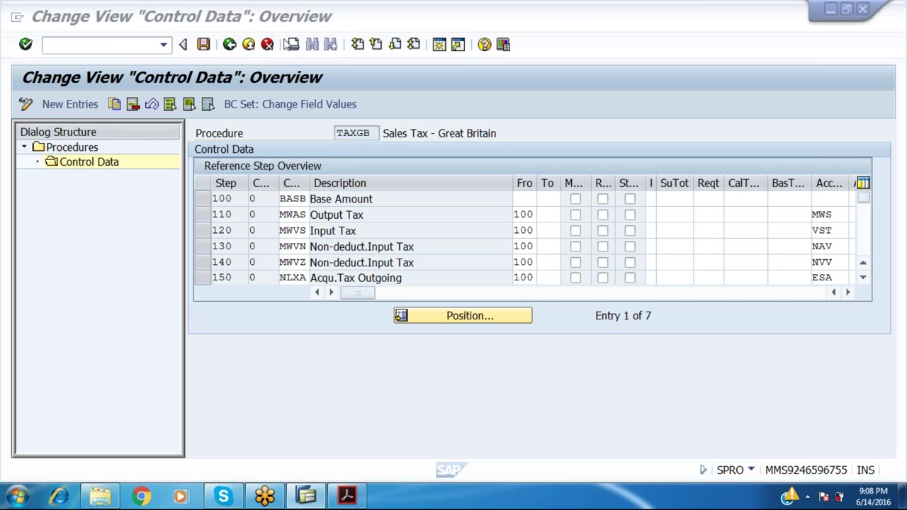
Save the TAXGB control data, leave the procedures view, and close the activity selection
left_click(291, 214)
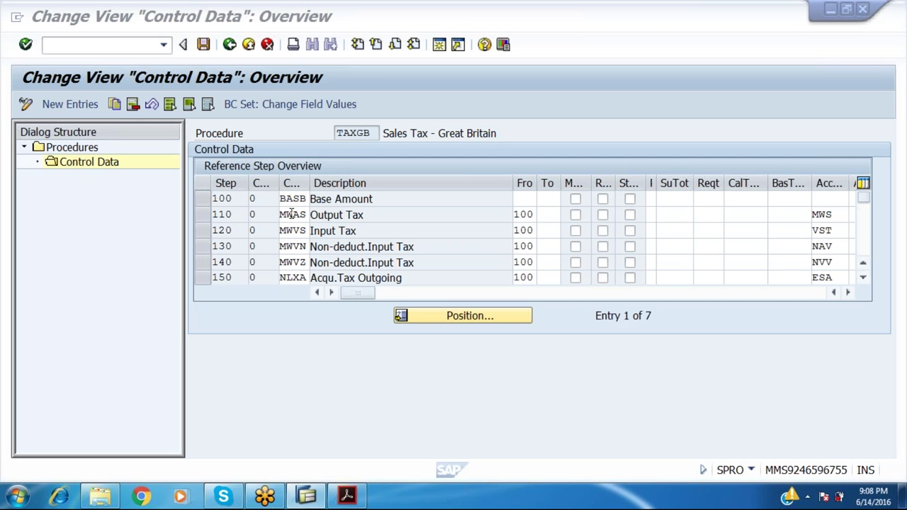
left_click(203, 46)
left_click(229, 44)
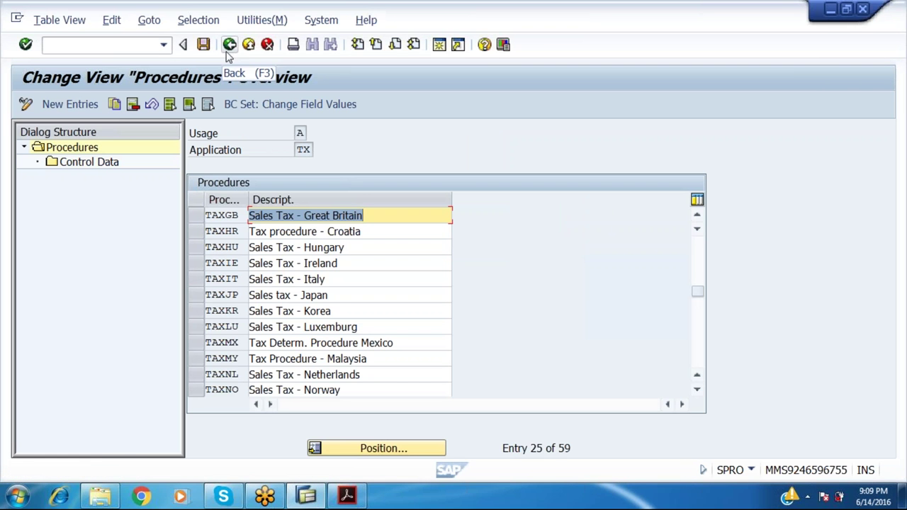
left_click(228, 47)
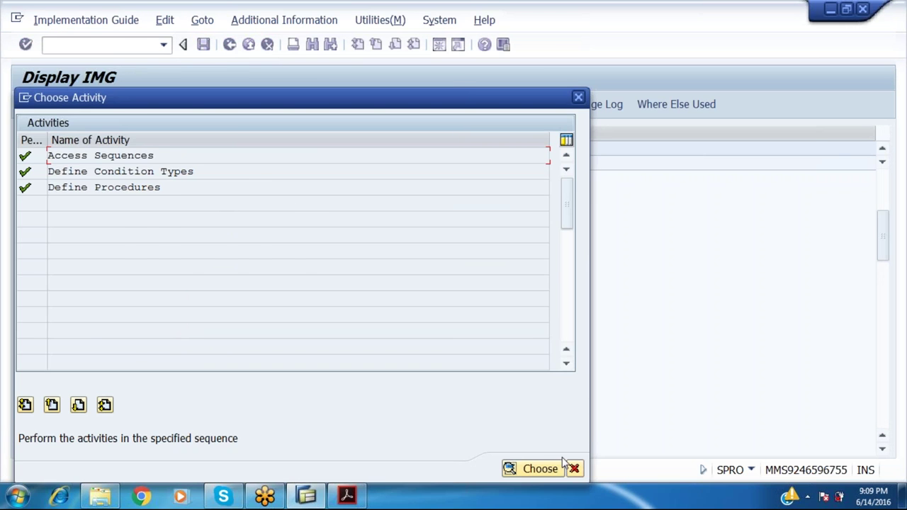
left_click(575, 469)
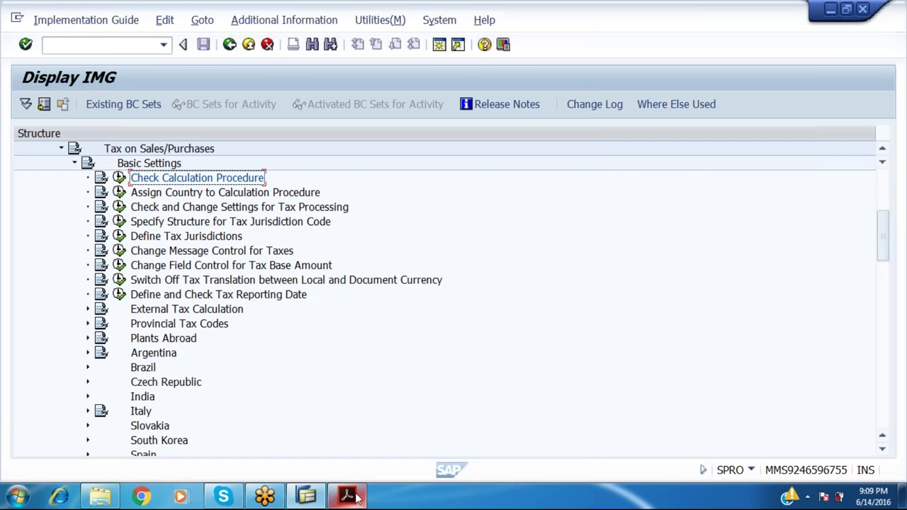
Switch to the guide and read pages 7 to 9 on assigning country IN to a calculation procedure
left_click(347, 496)
scroll(447, 283, "down", 5)
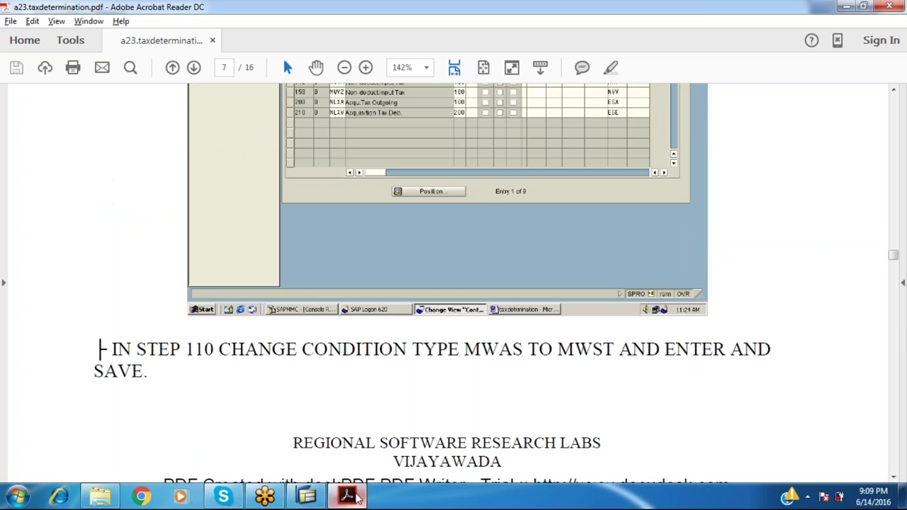
scroll(356, 498, "down", 8)
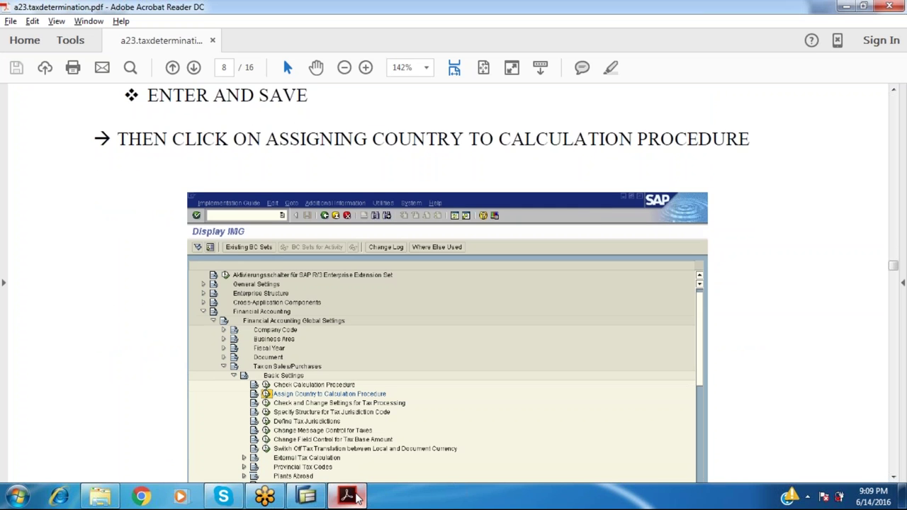
scroll(357, 498, "down", 10)
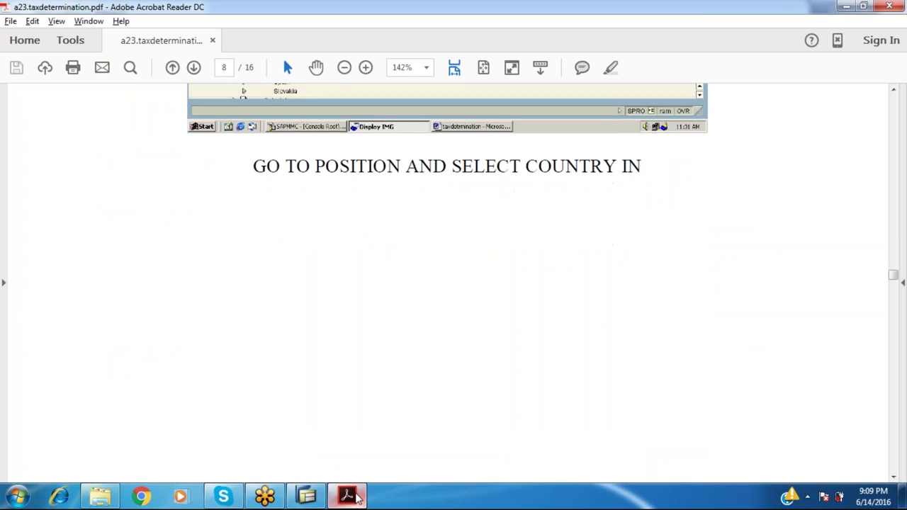
scroll(356, 498, "down", 7)
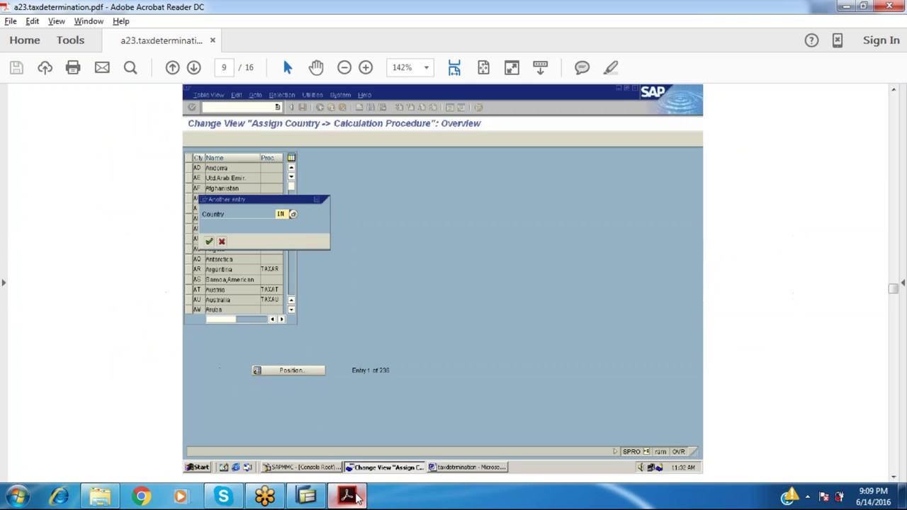
Return to SAP, open the assignment of countries to calculation procedures, and position the list at country IN
left_click(306, 495)
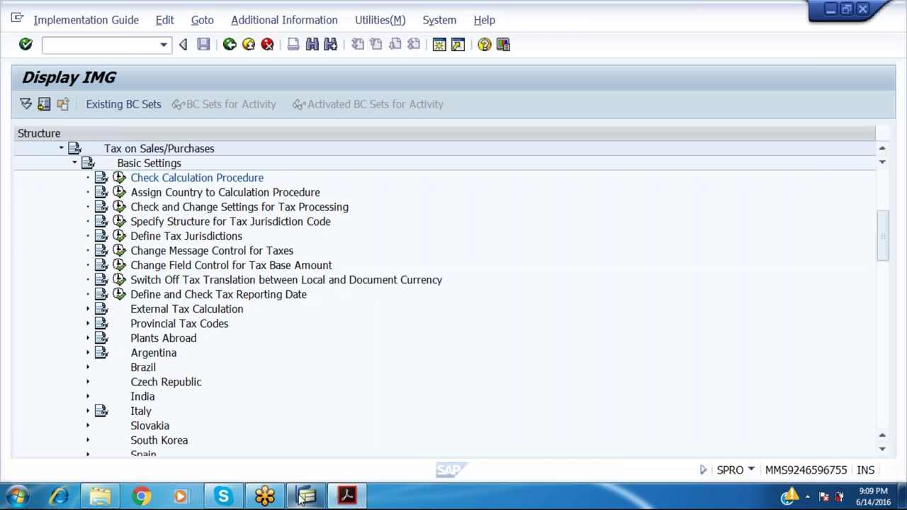
left_click(119, 192)
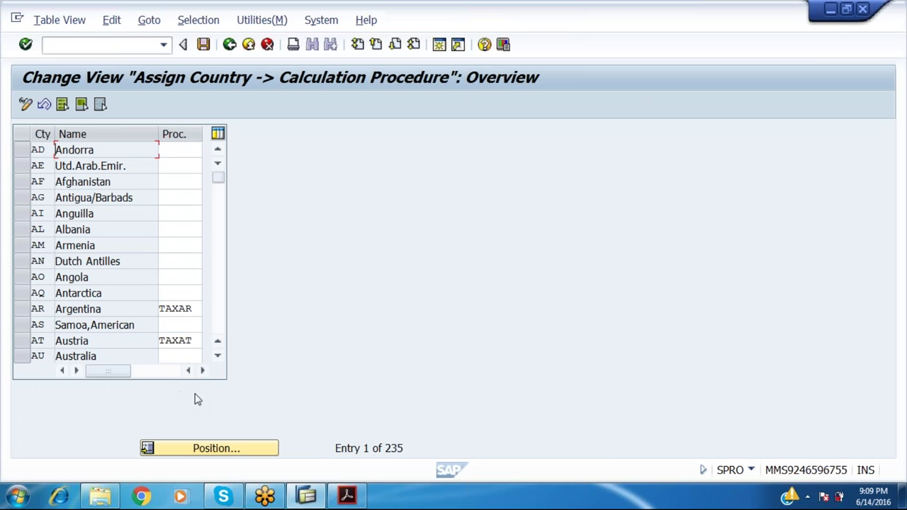
left_click(197, 449)
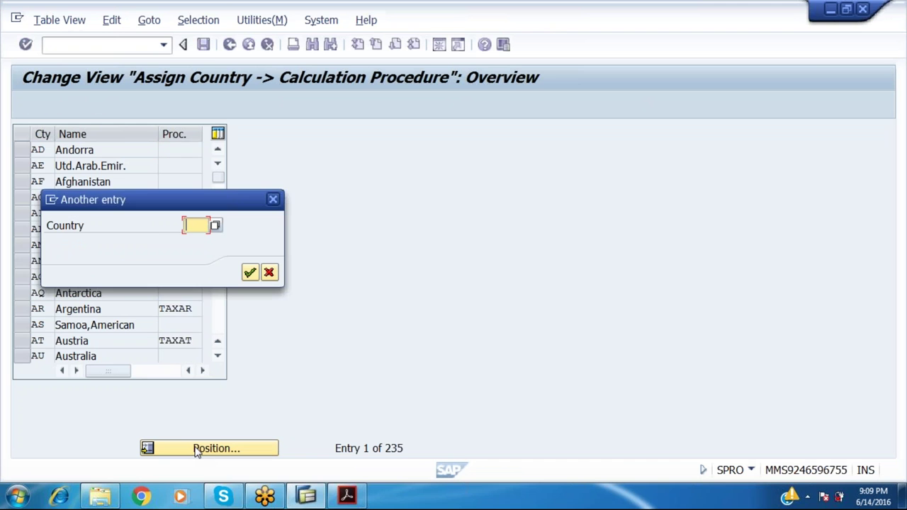
type("IN")
key("Return")
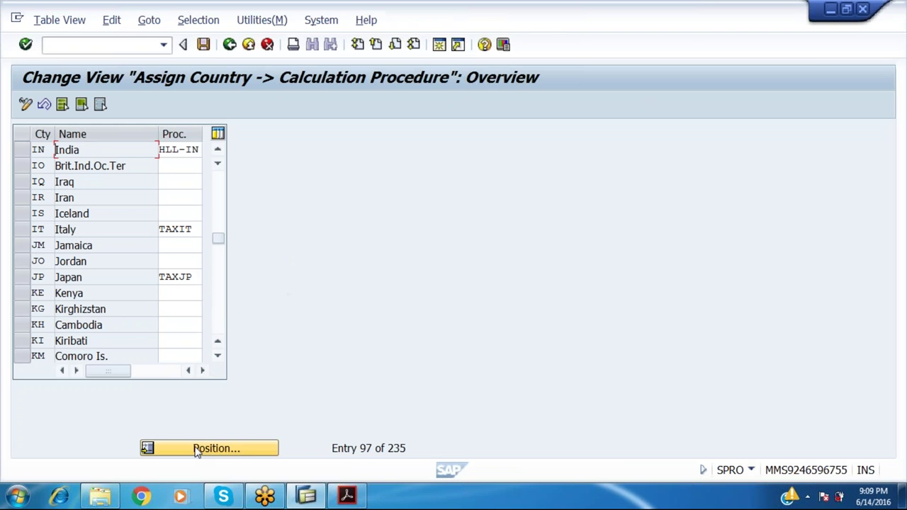
Assign calculation procedure TAXGB to India and save it under the proposed customizing request
type("taxgb")
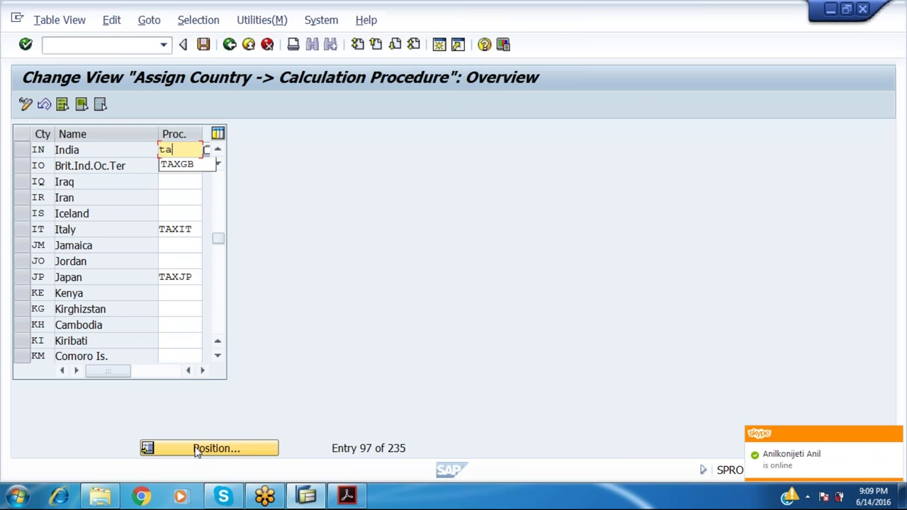
left_click(204, 44)
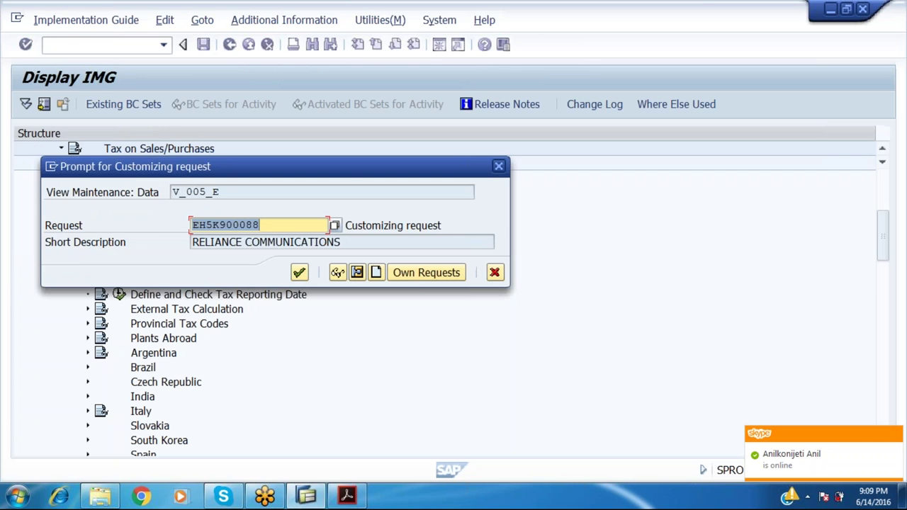
key("Return")
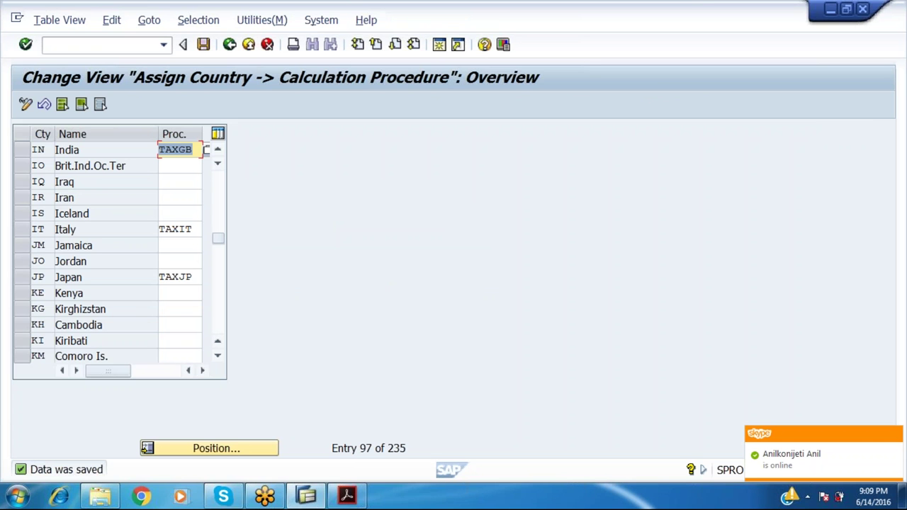
Switch to the guide and read pages 9 and 10 on saving the assignment and defining tax codes for sales and purchases
left_click(347, 496)
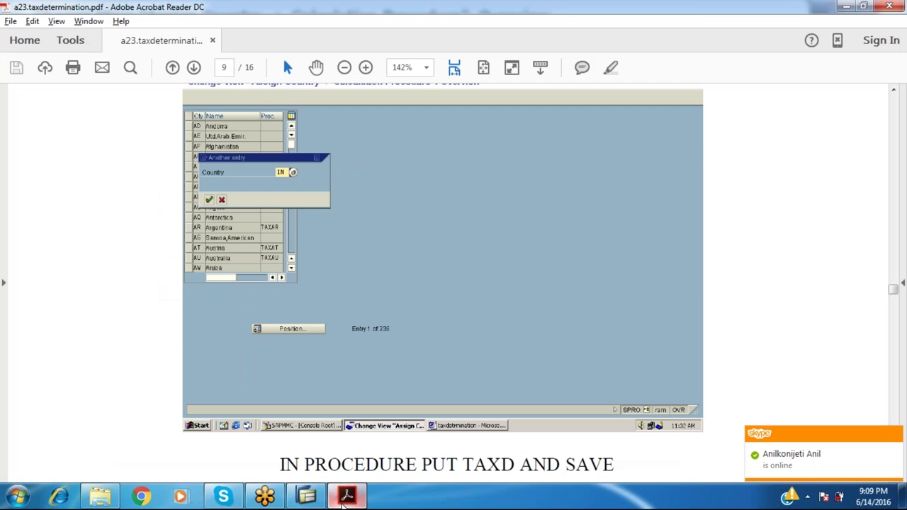
scroll(347, 500, "down", 5)
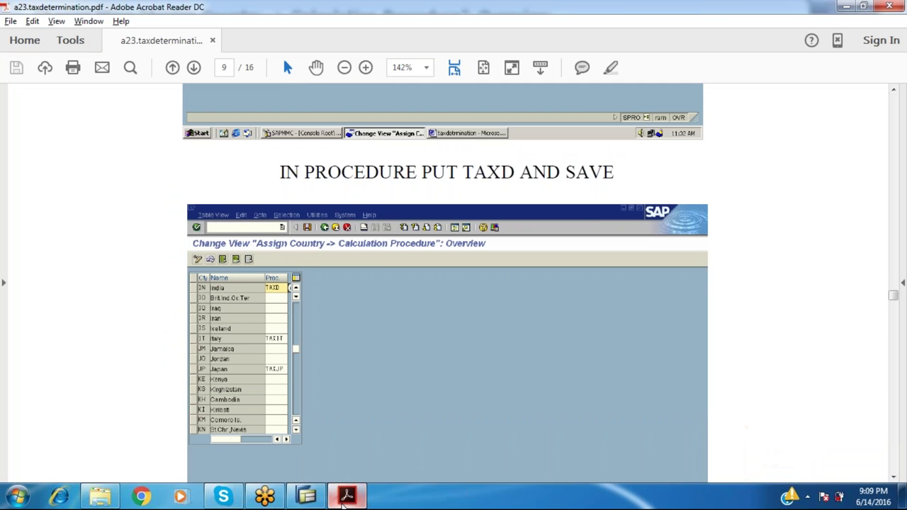
scroll(345, 502, "down", 3)
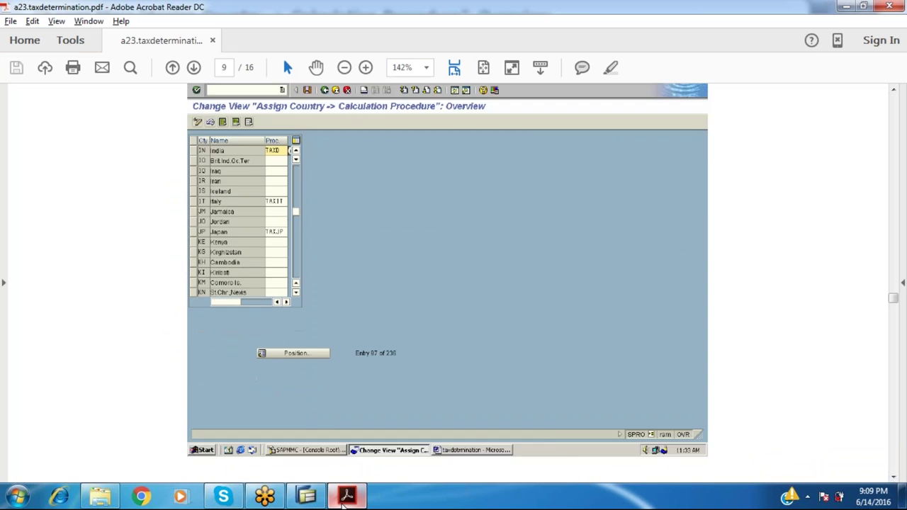
scroll(346, 500, "down", 10)
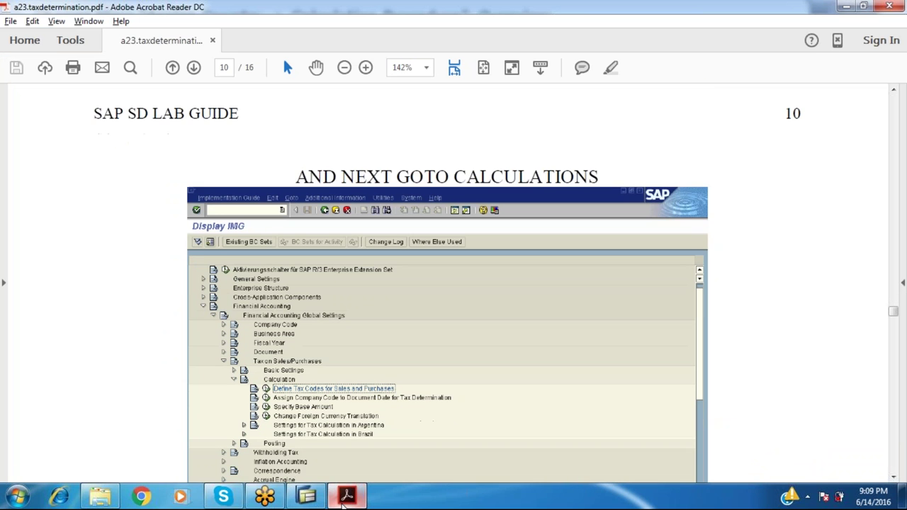
scroll(346, 501, "down", 3)
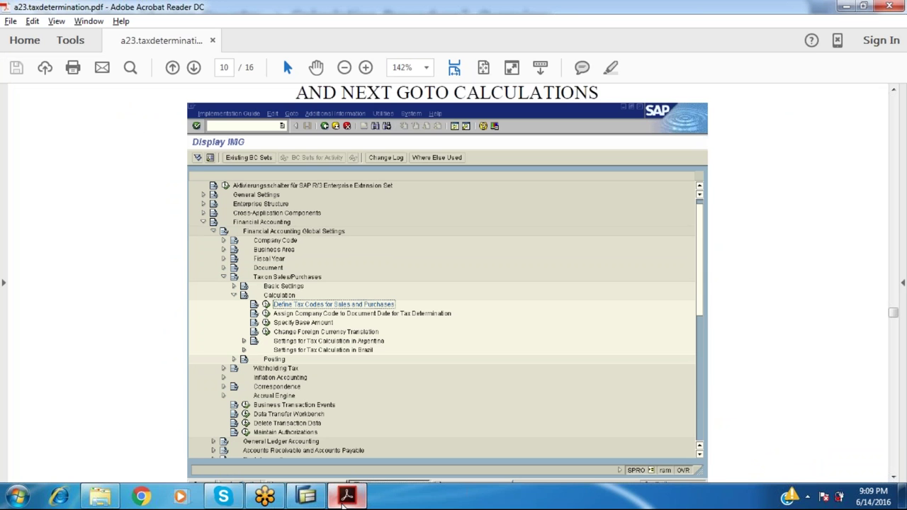
scroll(345, 502, "down", 5)
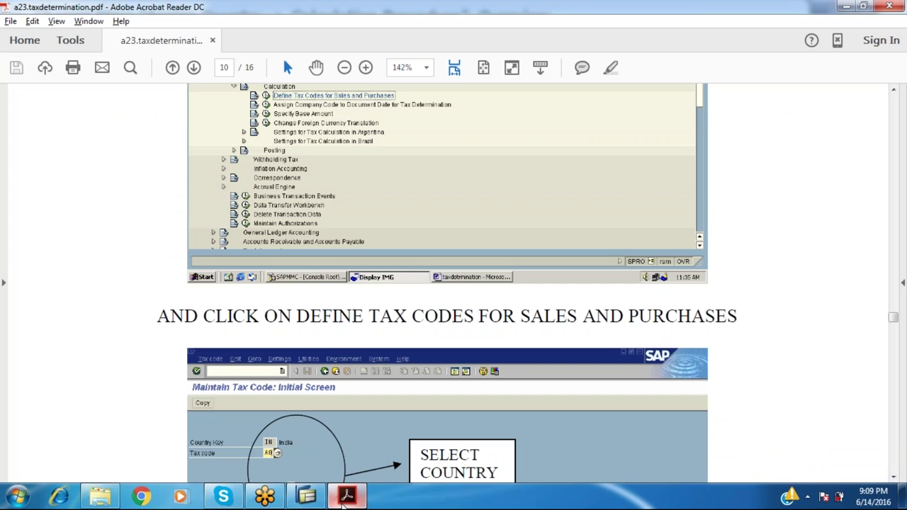
scroll(345, 500, "down", 6)
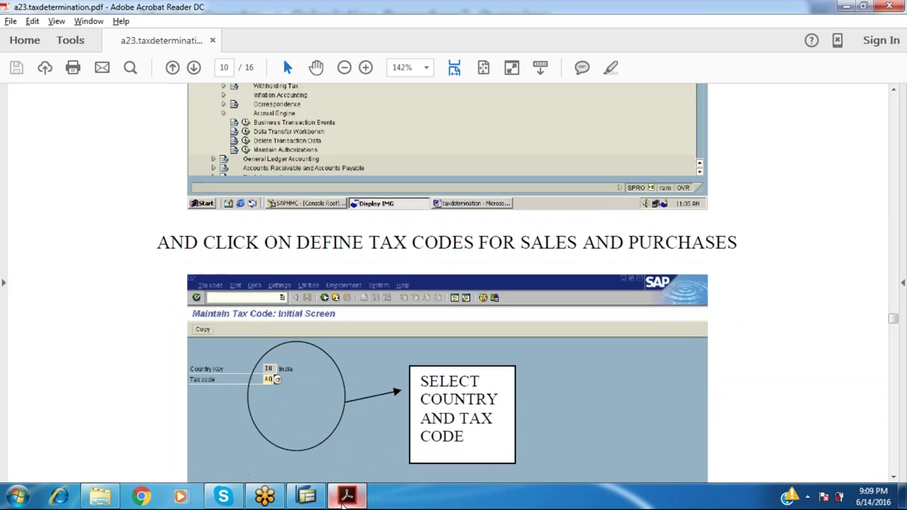
scroll(343, 503, "down", 10)
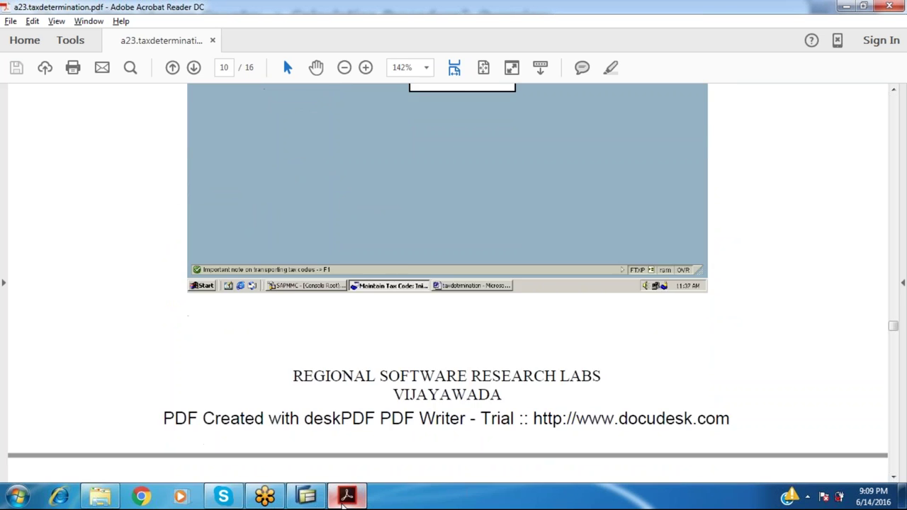
scroll(344, 504, "down", 3)
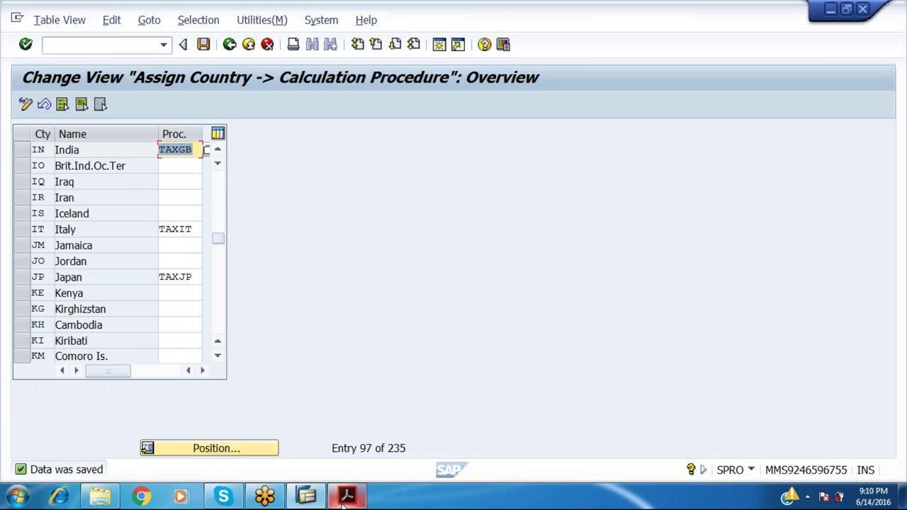
Back in SAP, leave the assignment view, collapse Basic Settings, and expand Calculation under Tax on Sales/Purchases
key("F3")
key("Left")
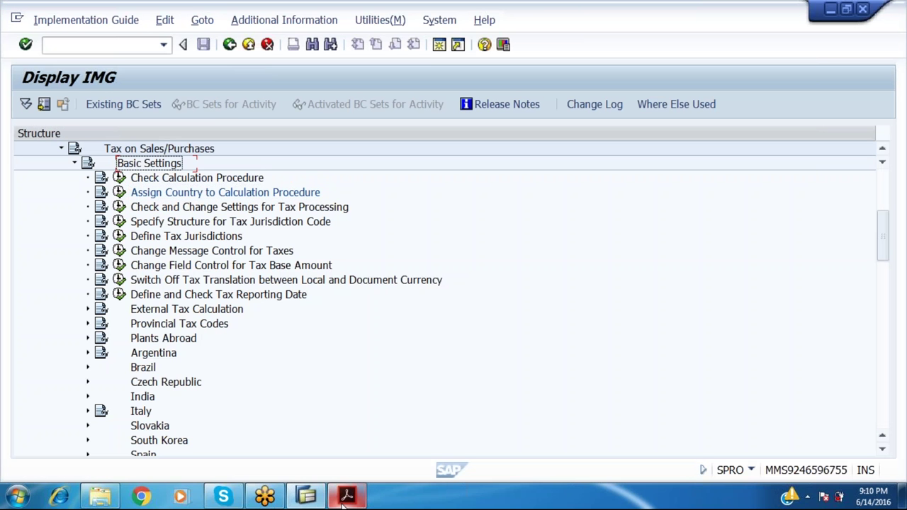
key("Left")
key("Down")
key("Right")
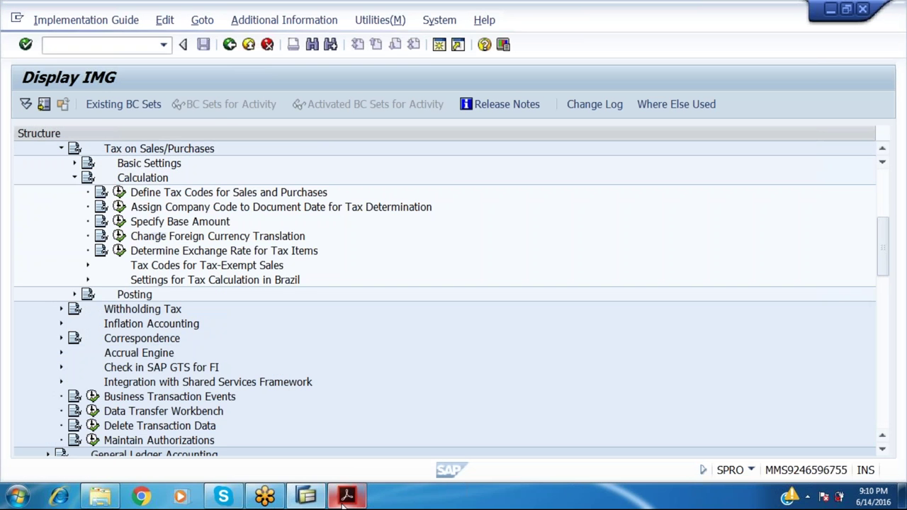
Open Define Tax Codes for Sales and Purchases for country IN
key("Down")
key("Return")
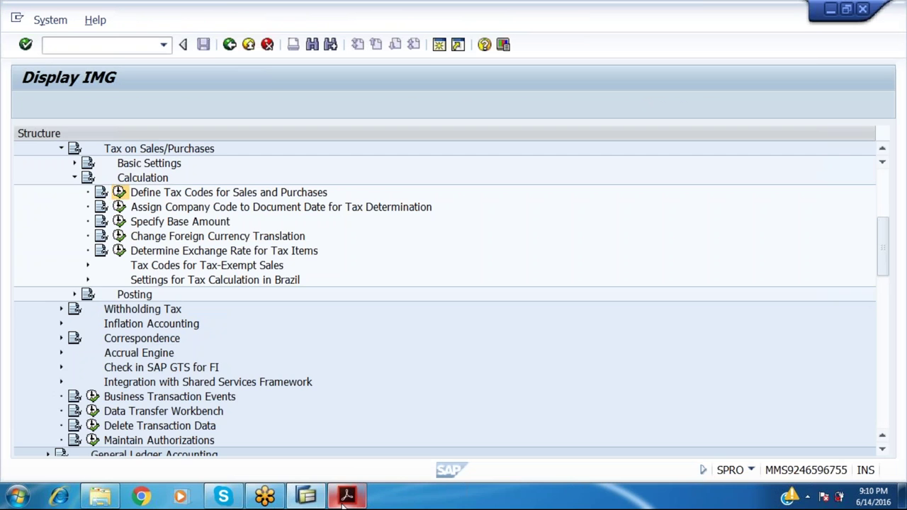
type("IN")
key("Return")
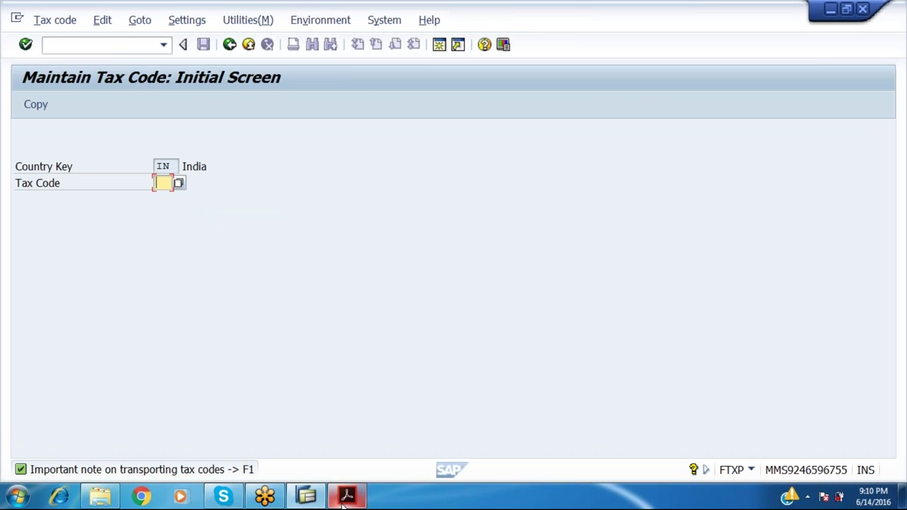
Open tax code A0, set its Output Tax percentage rate to 0, and save the tax code
type("a0")
key("Return")
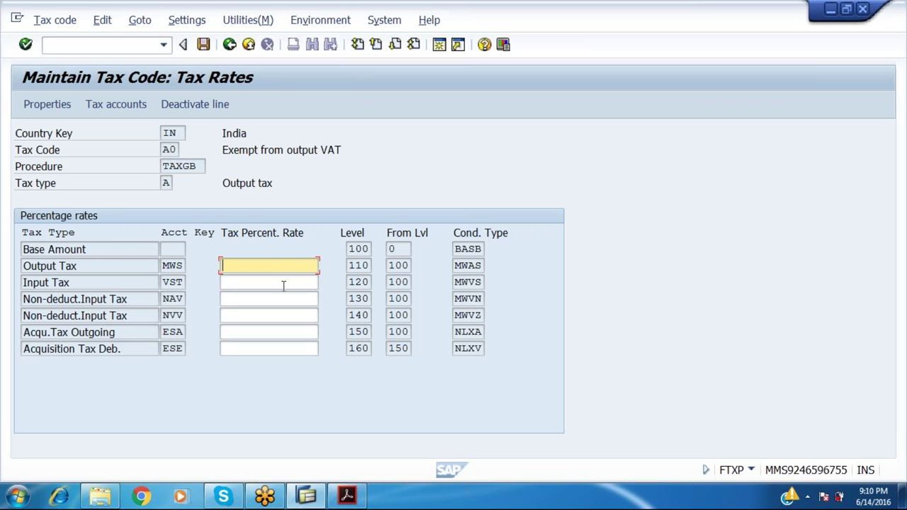
type("0")
left_click(203, 44)
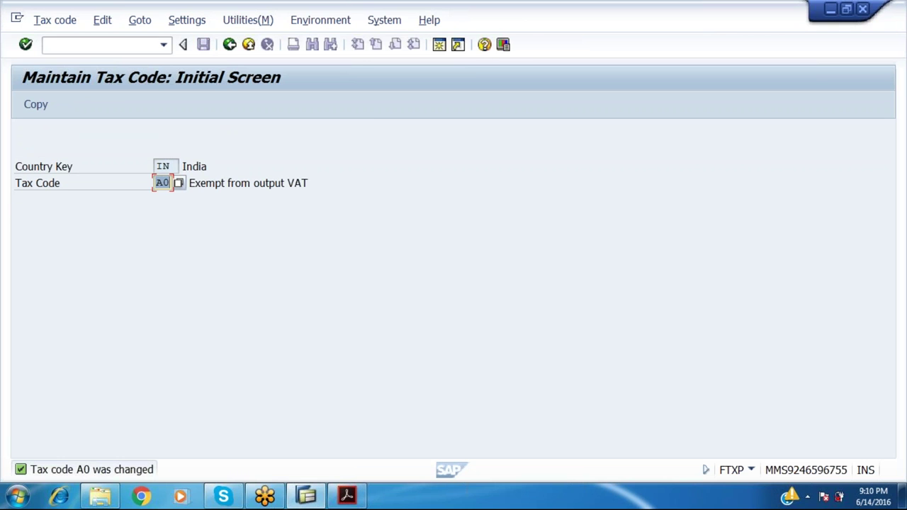
Switch to the guide and read the output tax rates for codes A1 to A3 and the Sd settings path
key("alt+Tab")
key("Page_Down")
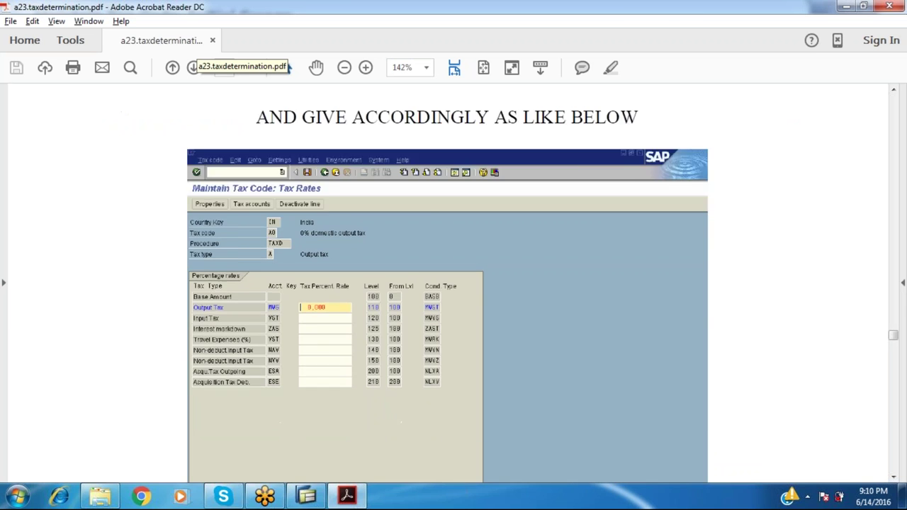
key("Down")
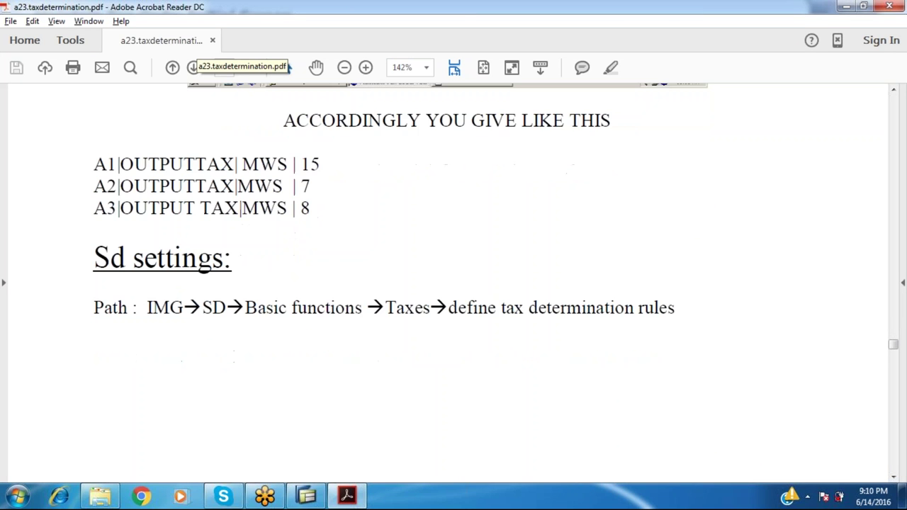
key("Down")
key("Down")
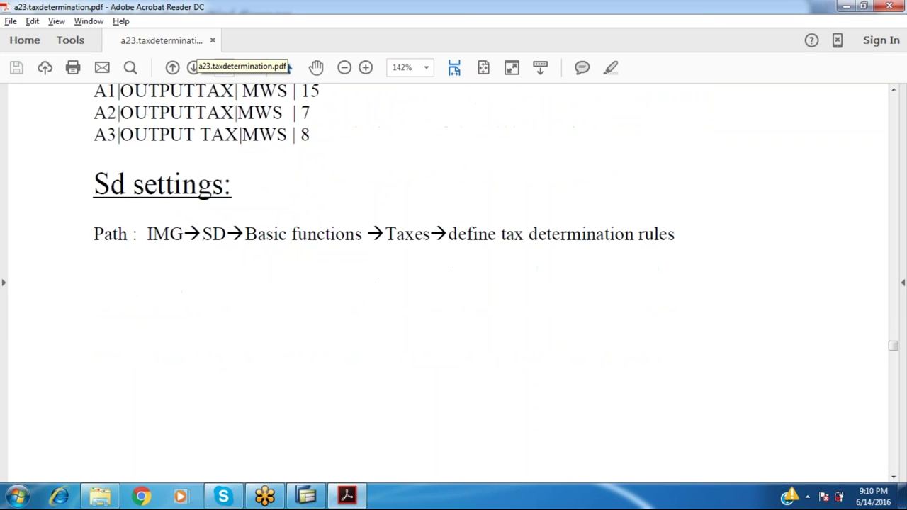
Return to SAP, reopen tax code A0, and deactivate the Input Tax line and both Non-deduct.Input Tax lines
key("alt+Tab")
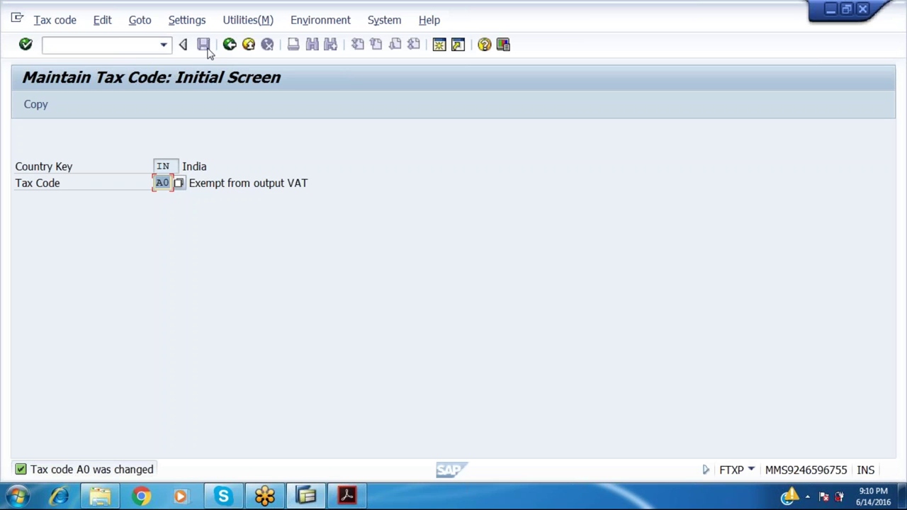
key("Return")
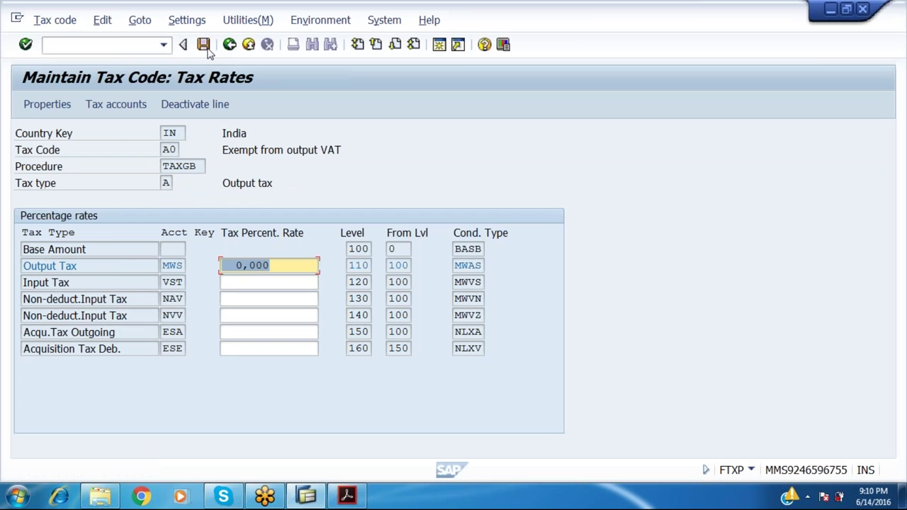
left_click(240, 281)
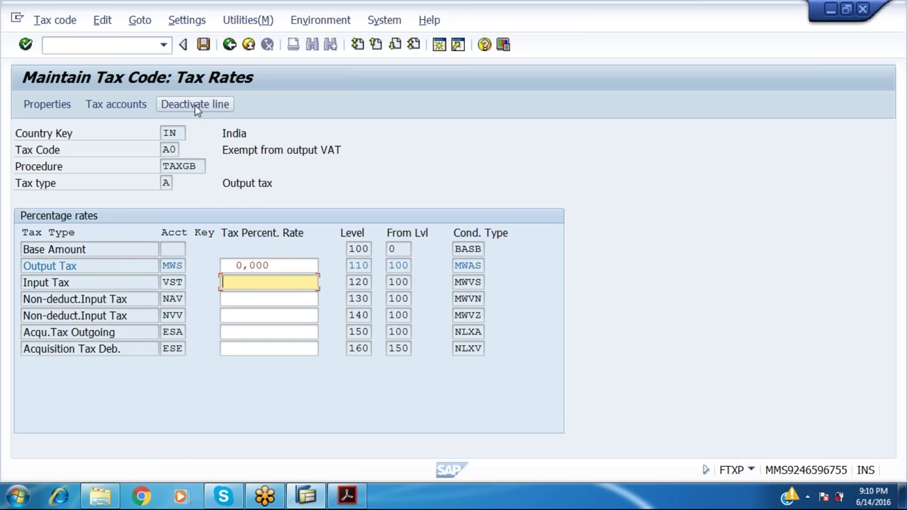
left_click(197, 104)
left_click(230, 300)
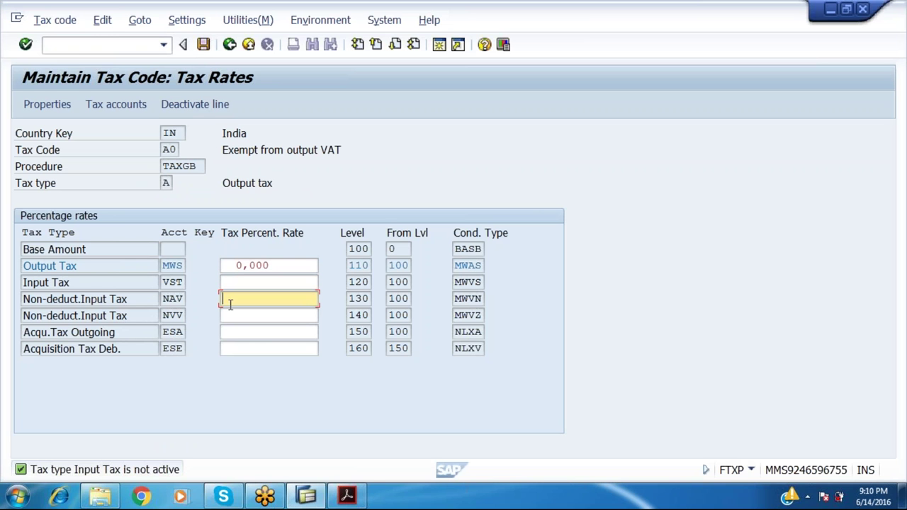
left_click(213, 106)
left_click(240, 315)
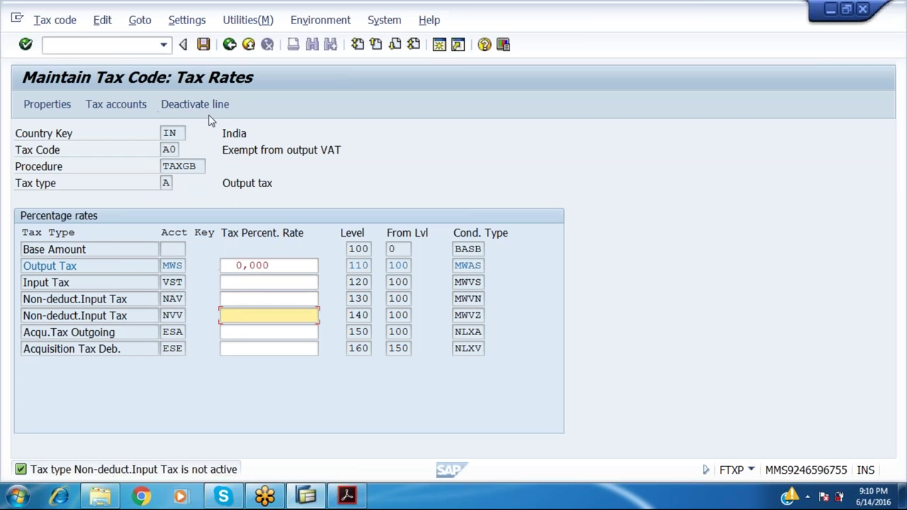
left_click(196, 105)
Deactivate the Acqu.Tax Outgoing and Acquisition Tax Deb. lines of tax code A0 and go back to the implementation guide
left_click(248, 329)
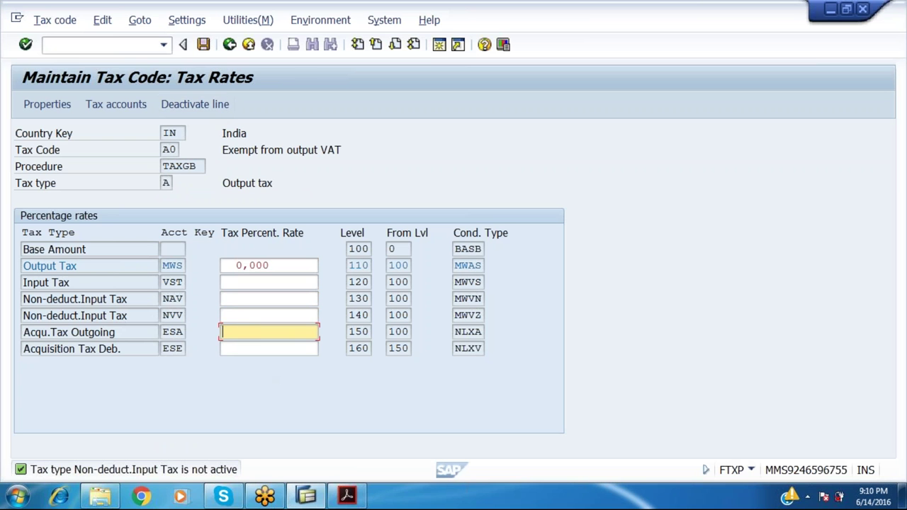
left_click(213, 107)
left_click(243, 349)
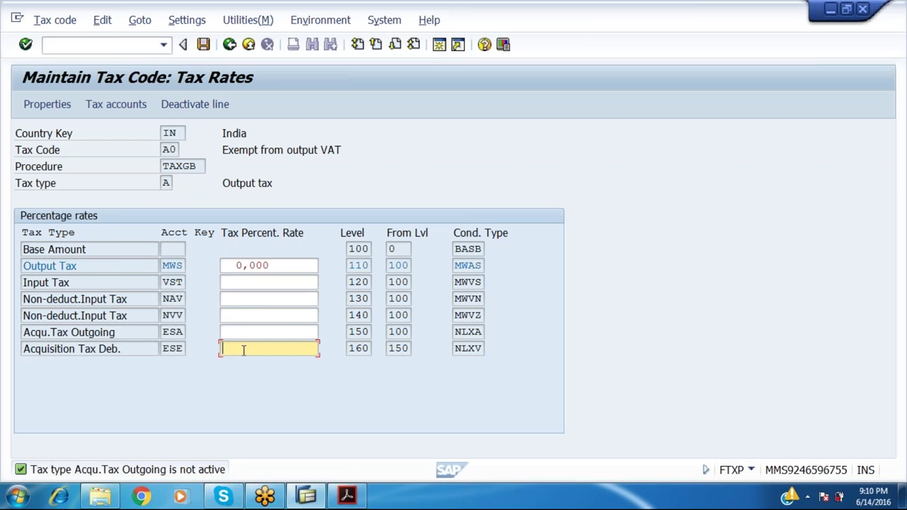
left_click(215, 104)
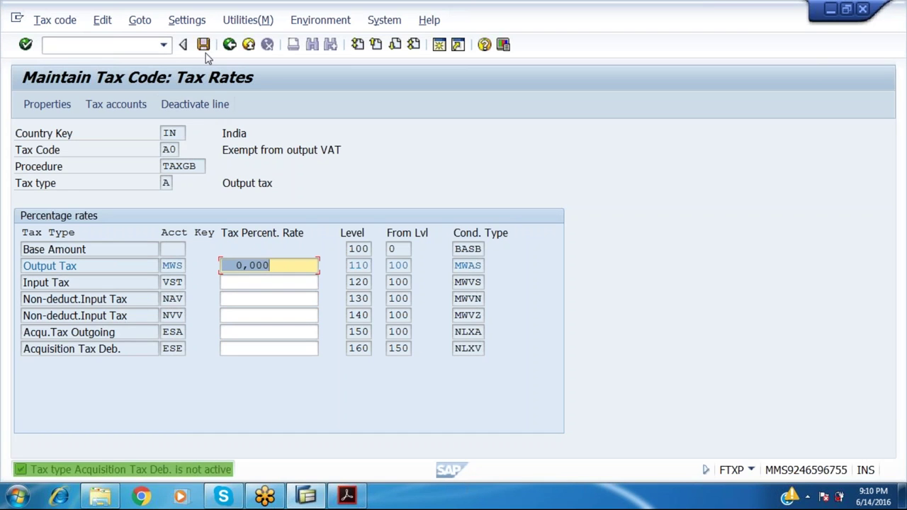
left_click(229, 45)
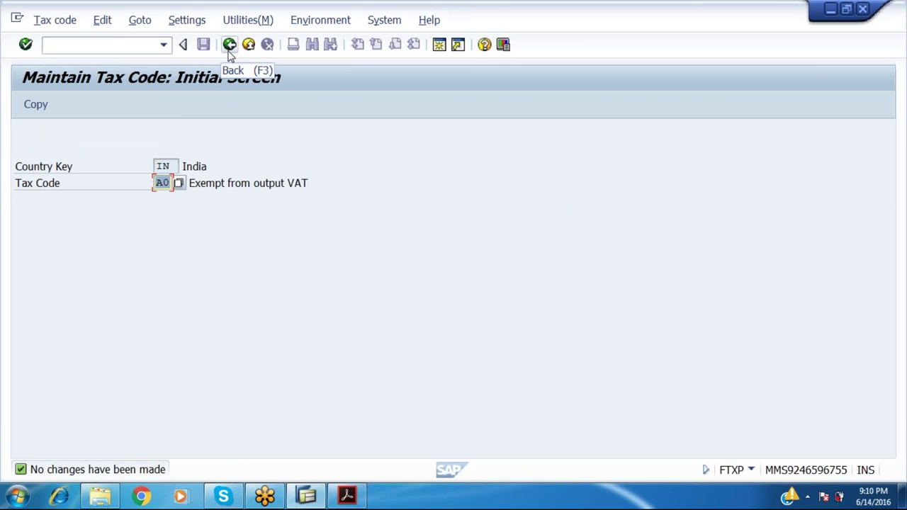
left_click(229, 45)
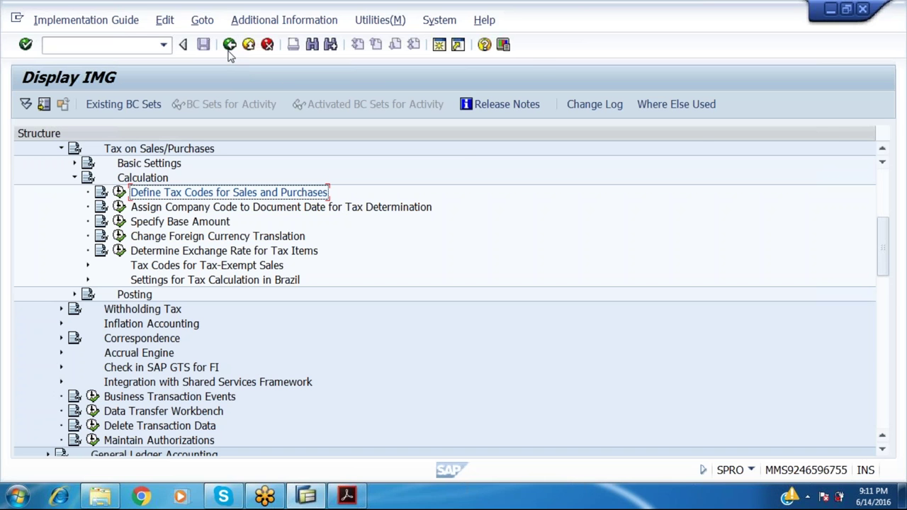
Switch to the guide and read the SD settings path to the tax determination rules
key("alt+Tab")
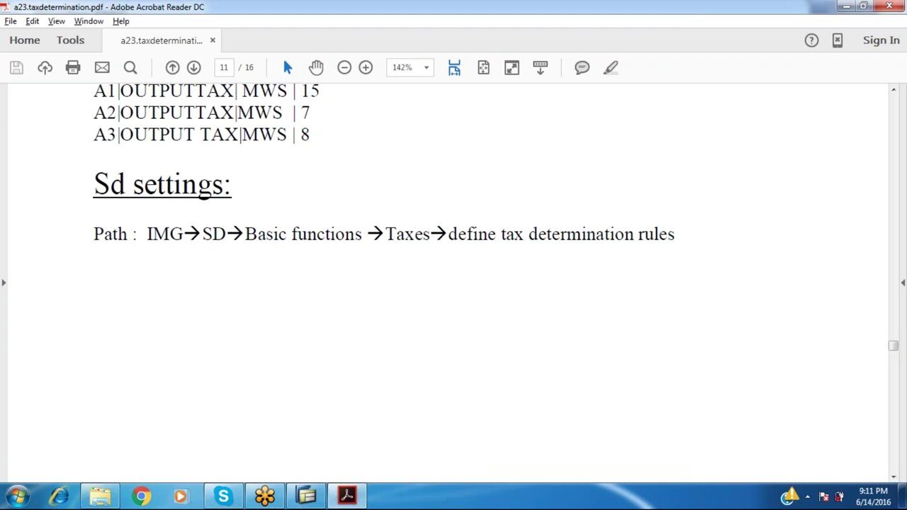
scroll(453, 284, "down", 5)
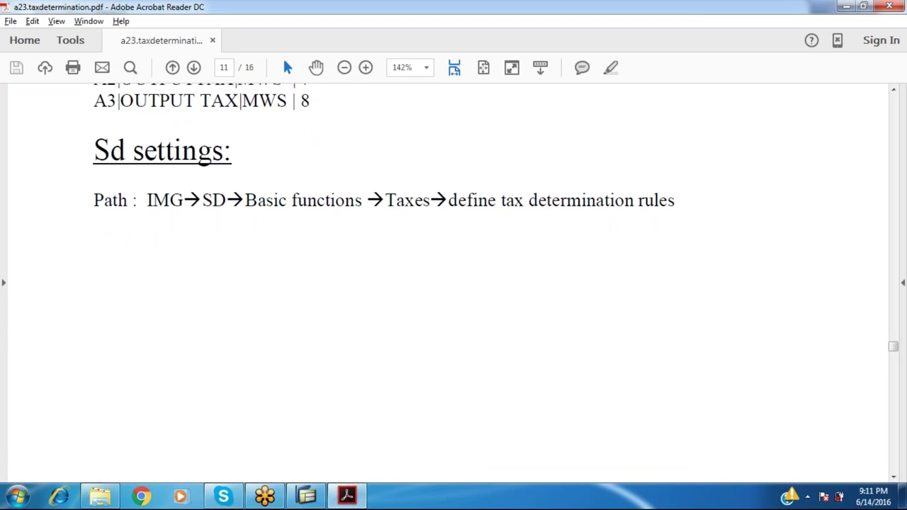
scroll(453, 283, "down", 10)
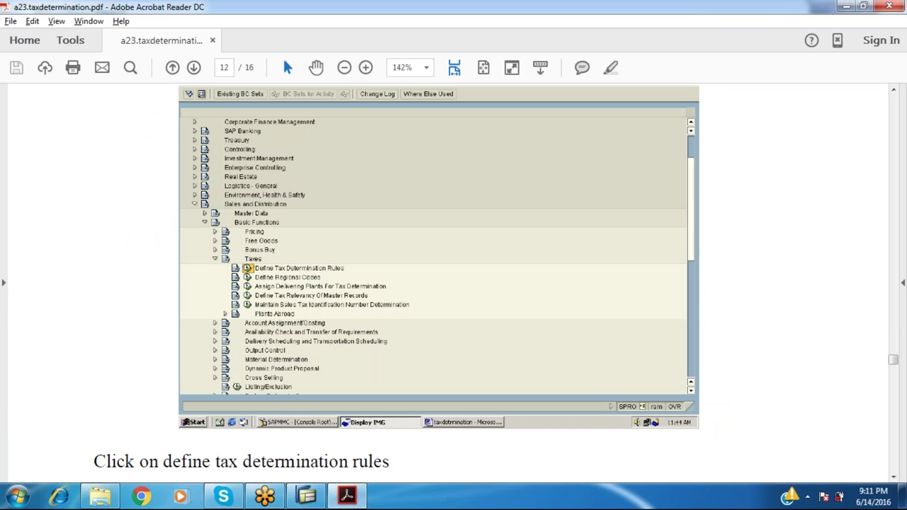
Return to SAP and collapse the Tax on Sales/Purchases, Financial Accounting Global Settings and Financial Accounting nodes
key("alt+Tab")
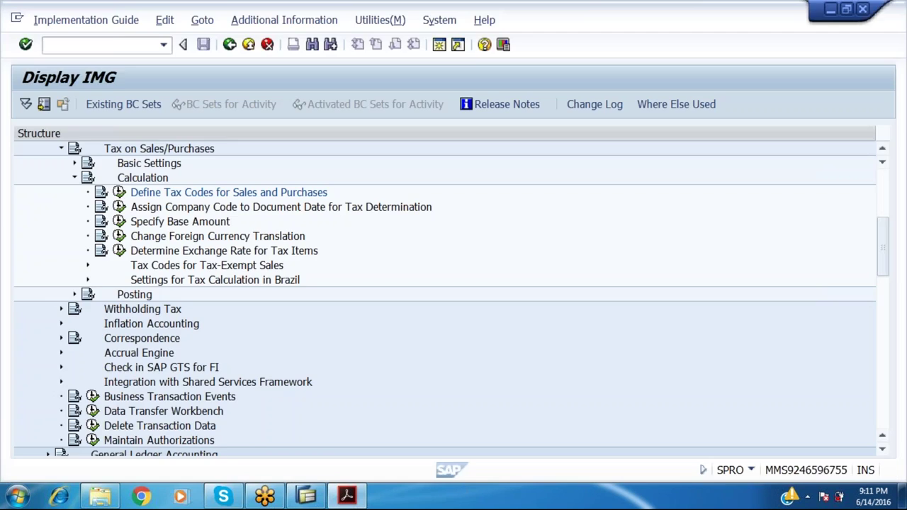
key("Left")
key("Left")
key("Up")
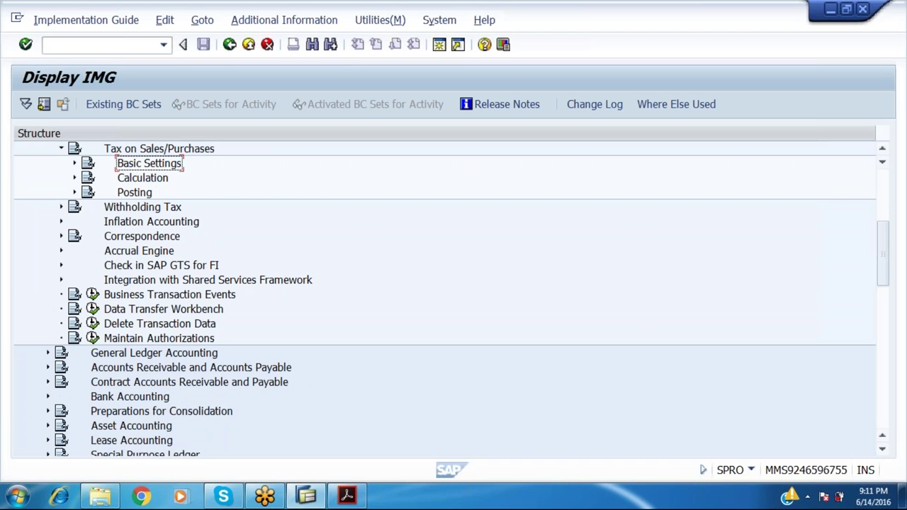
key("Up")
key("Left")
key("Up")
key("Up")
key("Left")
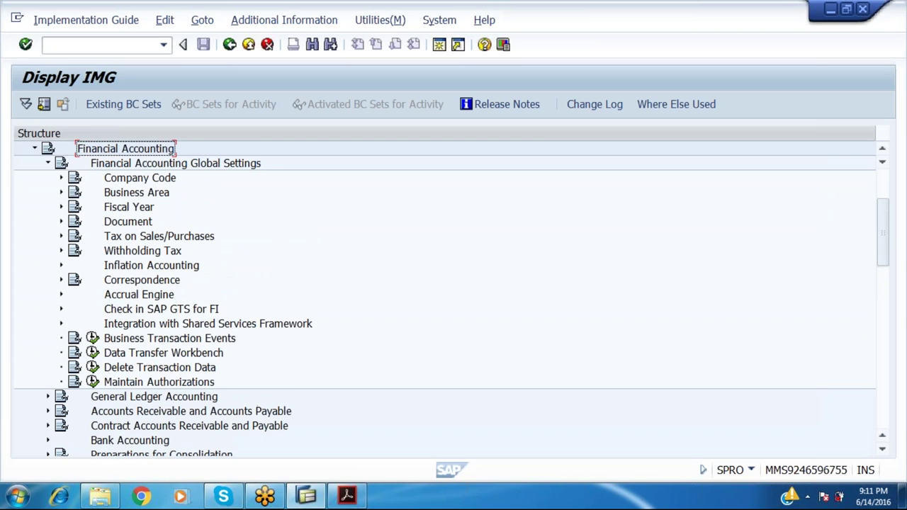
key("Left")
key("Left")
key("Left")
Expand Sales and Distribution, Basic Functions and Taxes in the implementation guide structure
key("Down")
key("Down")
key("Down")
key("Down")
key("Down")
key("Down")
key("Down")
key("Down")
key("Down")
key("Down")
key("Down")
key("Down")
key("Down")
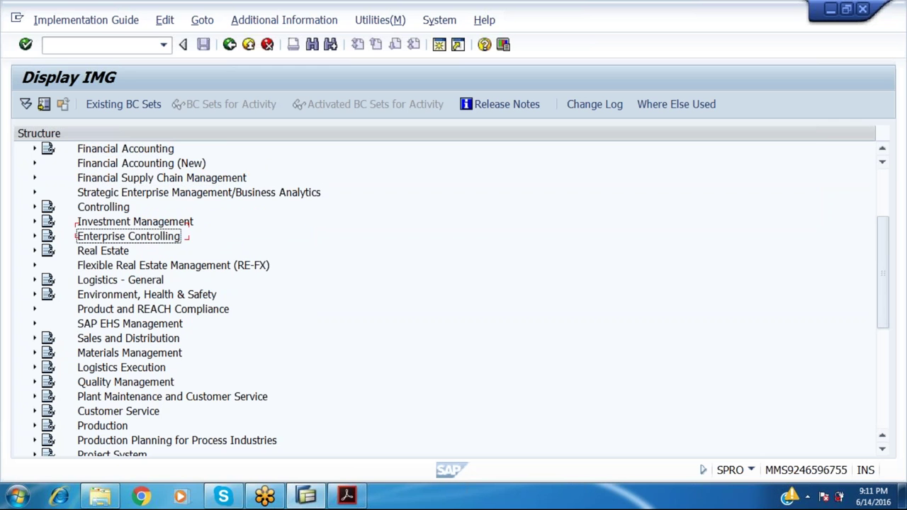
key("Right")
key("Down")
key("Down")
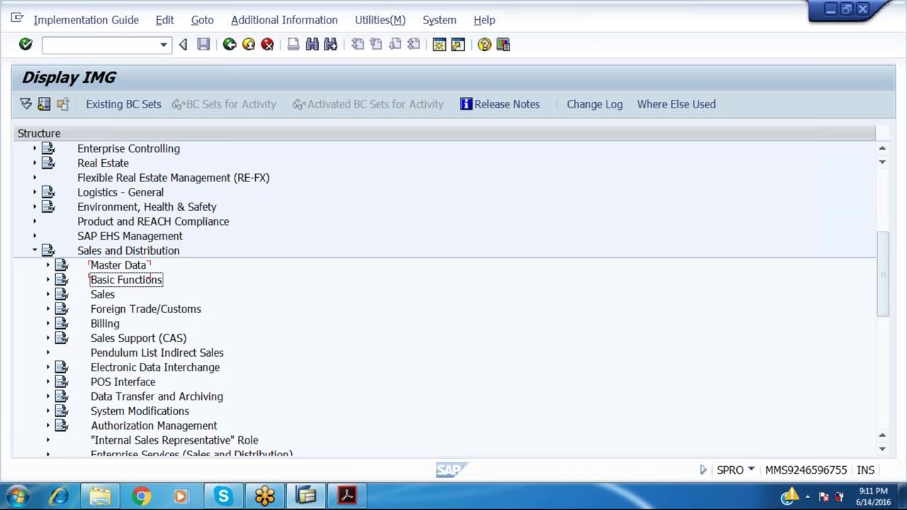
key("Right")
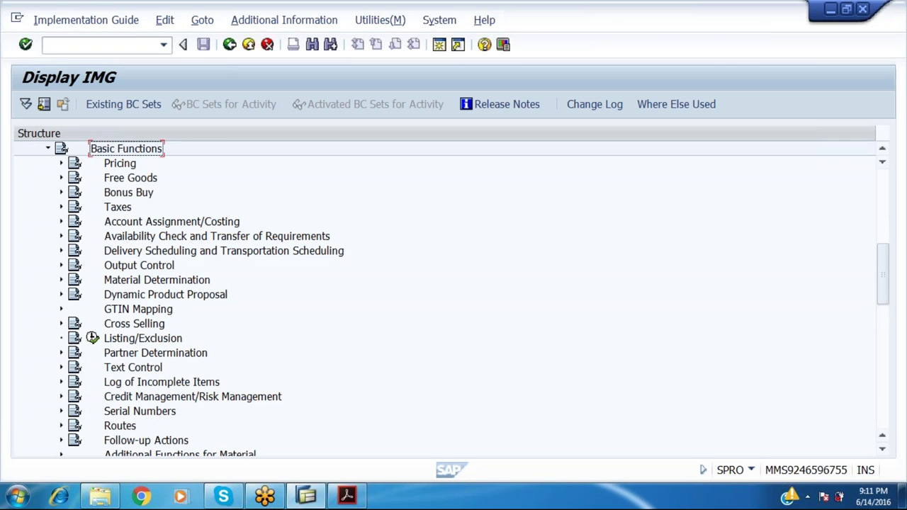
key("Down")
key("Down")
key("Down")
key("Down")
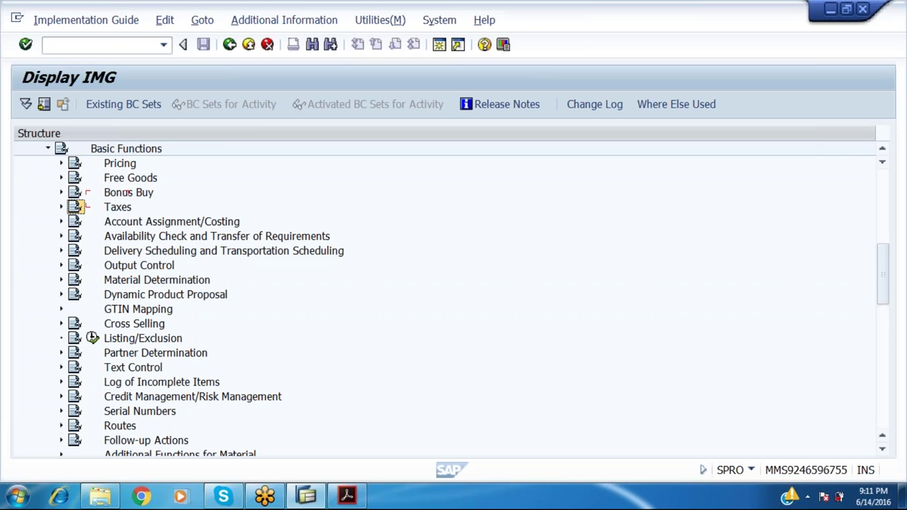
key("Right")
key("Down")
Check the tax categories by country example in the guide and open Define Tax Determination Rules in SAP
key("alt+Tab")
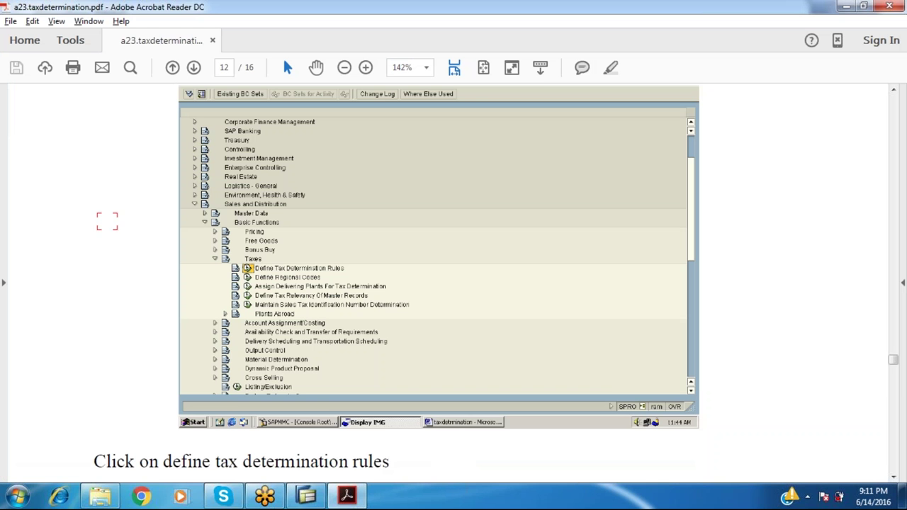
scroll(440, 277, "down", 1)
scroll(439, 276, "down", 8)
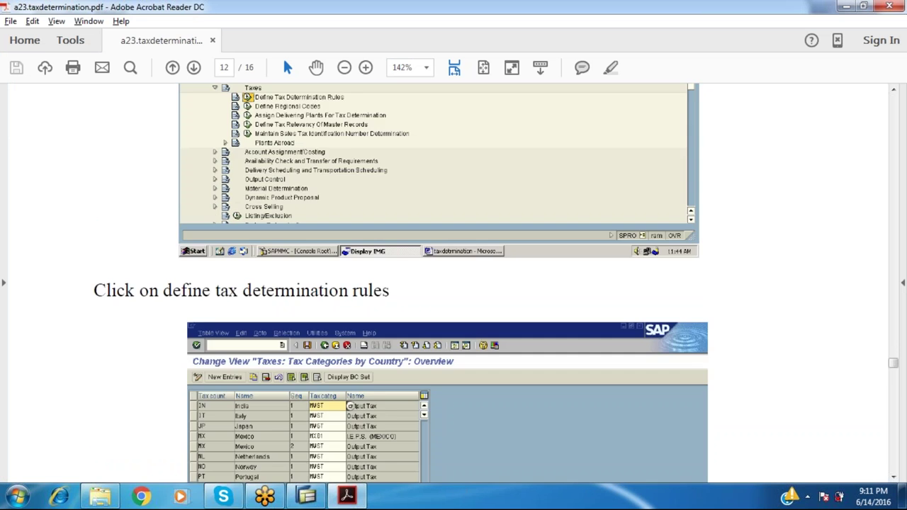
key("alt+Tab")
key("Return")
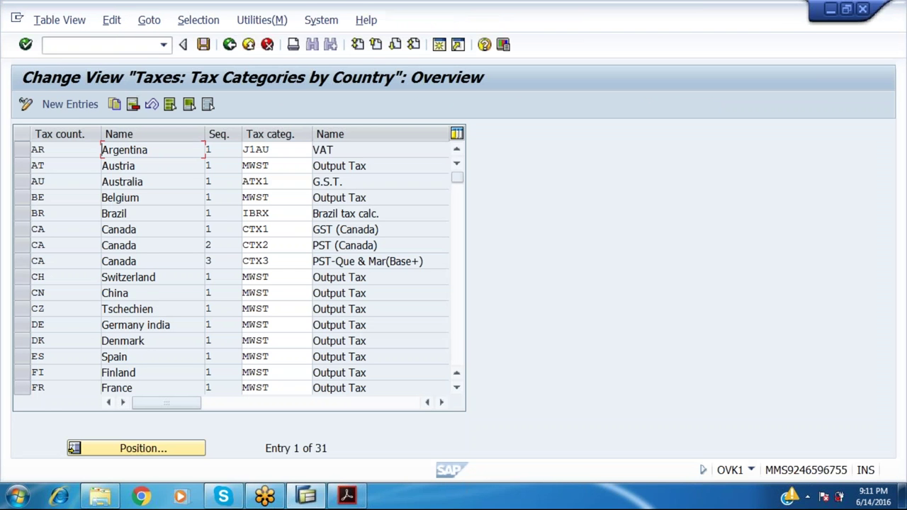
Start a new tax category entry for tax country IN with sequence 1
left_click(75, 105)
type("in")
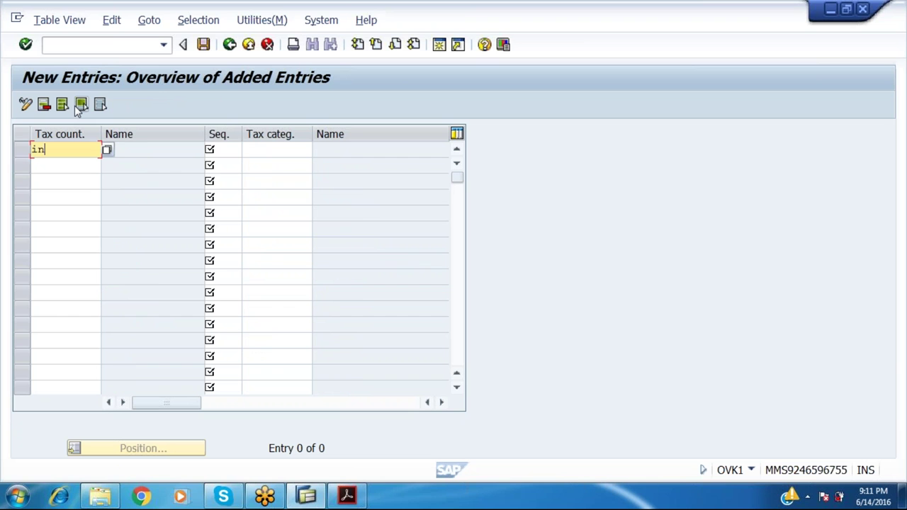
key("Tab")
type("0")
key("BackSpace")
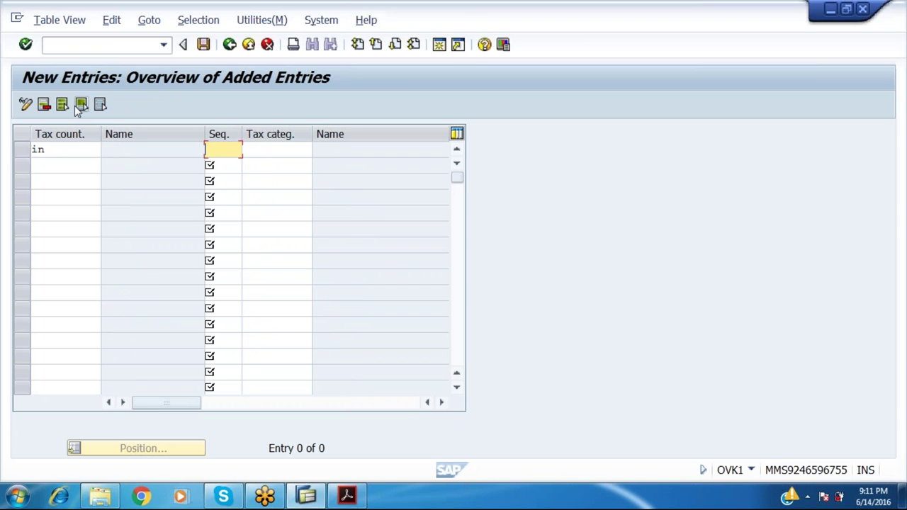
type("1")
key("Tab")
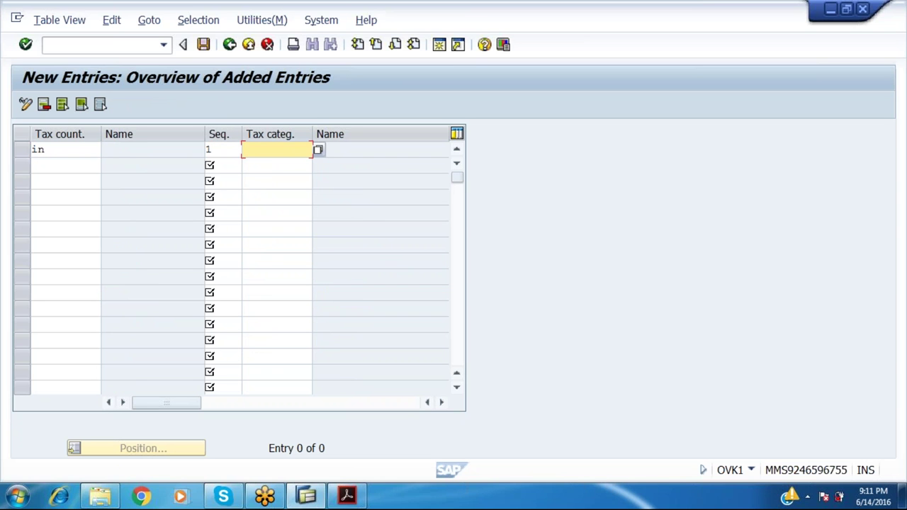
Pick condition type MWSI (Output Tax) as the new entry's tax category and try to submit the entry
left_click(318, 151)
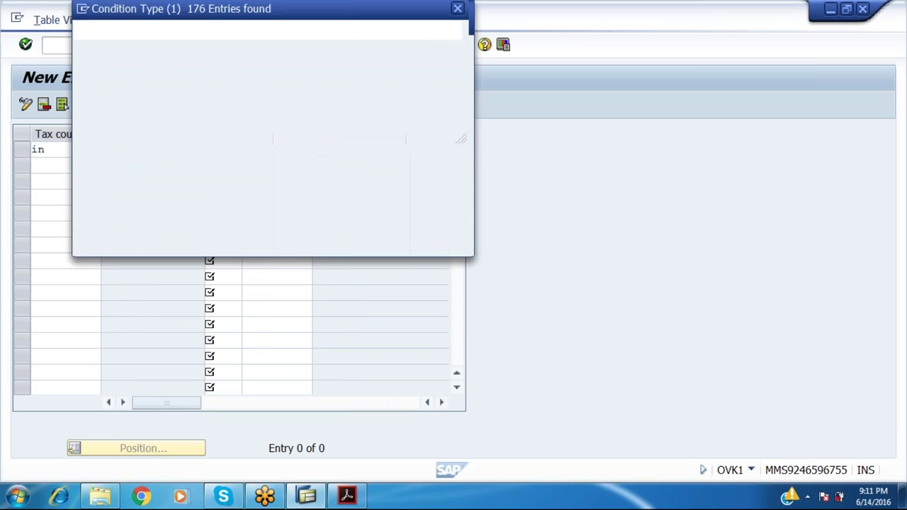
key("Down")
key("Down")
key("Down")
key("Down")
key("Down")
key("Down")
key("Down")
key("Down")
key("Down")
key("Down")
key("Down")
key("Down")
key("Down")
key("Down")
key("Down")
key("Down")
key("Down")
key("Down")
key("Down")
key("Down")
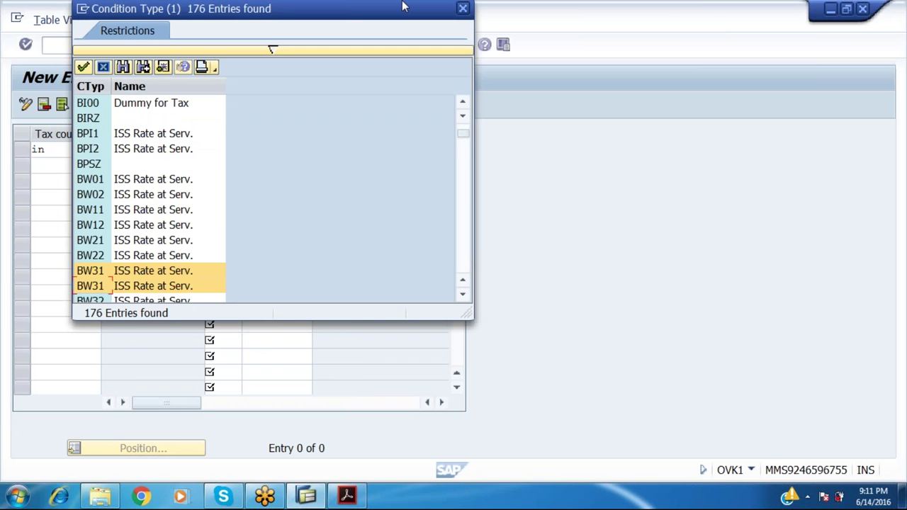
key("Down")
key("Down")
key("Down")
key("Down")
key("Down")
key("Down")
key("Down")
key("Down")
key("Down")
key("Down")
key("Down")
key("Down")
key("Down")
key("Down")
key("Down")
key("Down")
key("Down")
key("Down")
key("Down")
key("Down")
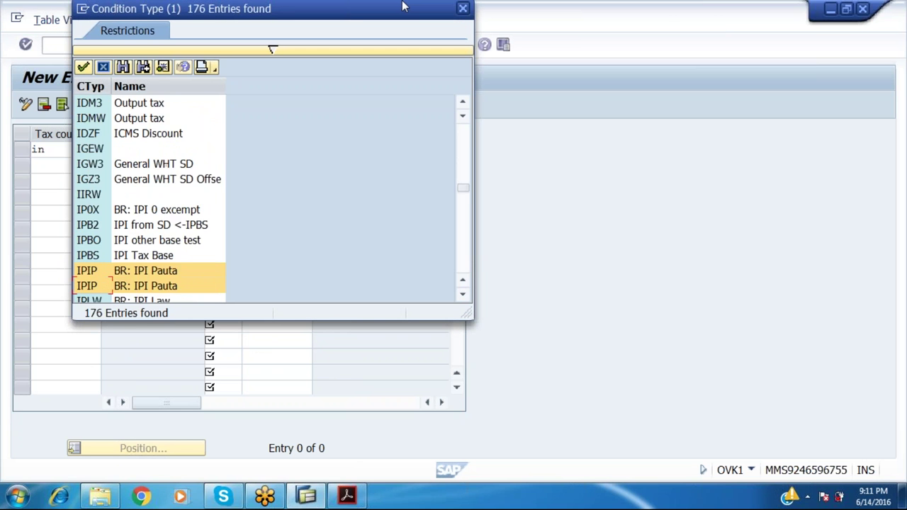
key("Down")
key("Down")
key("Down")
key("Down")
key("Down")
key("Down")
key("Down")
key("Down")
key("Down")
key("Down")
key("Down")
key("Down")
key("Down")
key("Down")
key("Down")
key("Down")
key("Down")
key("Down")
key("Down")
key("Down")
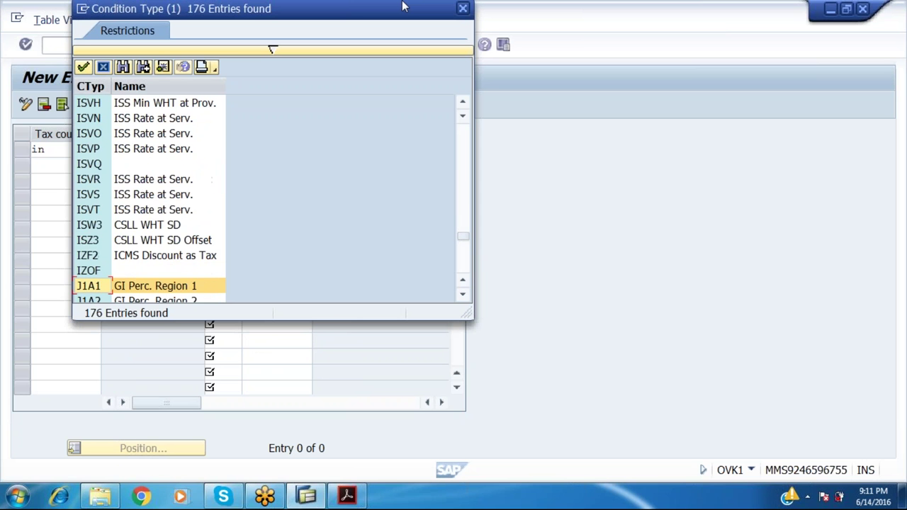
key("Up")
key("Up")
key("Up")
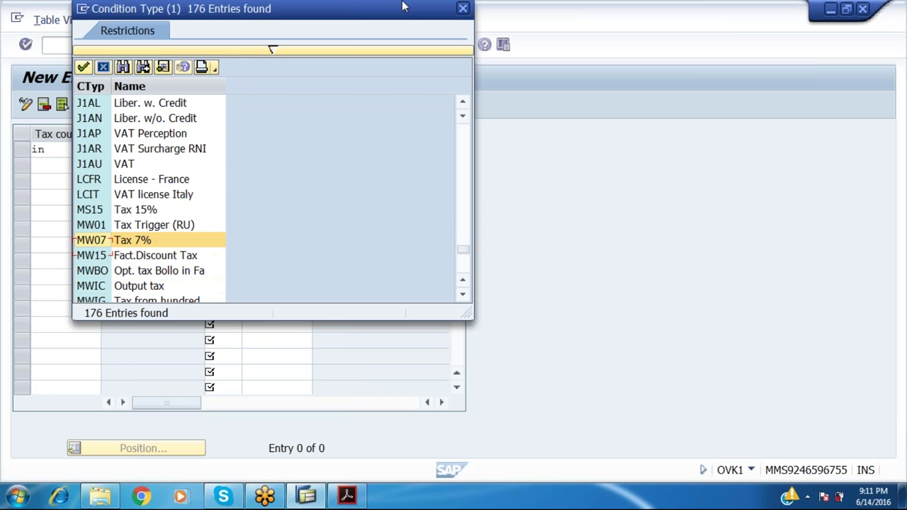
key("Down")
key("Down")
key("Down")
key("Down")
key("Down")
key("Down")
key("Down")
key("Down")
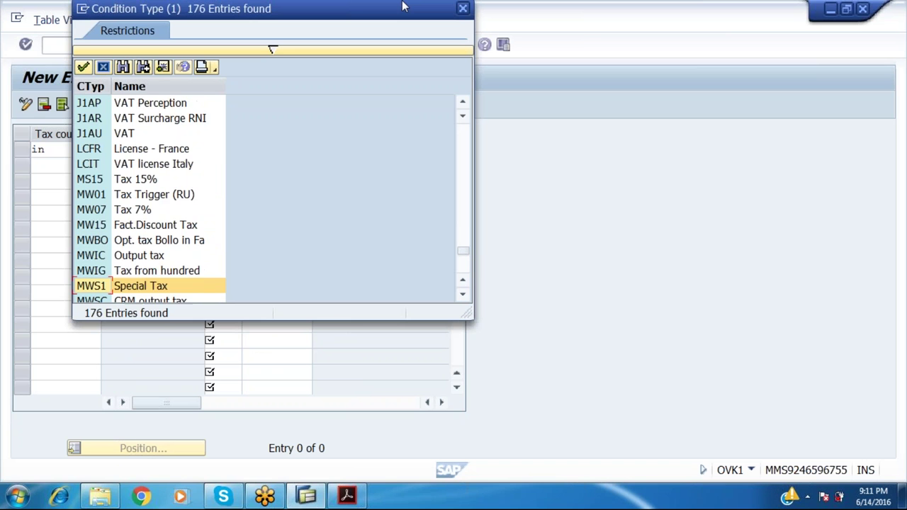
key("Down")
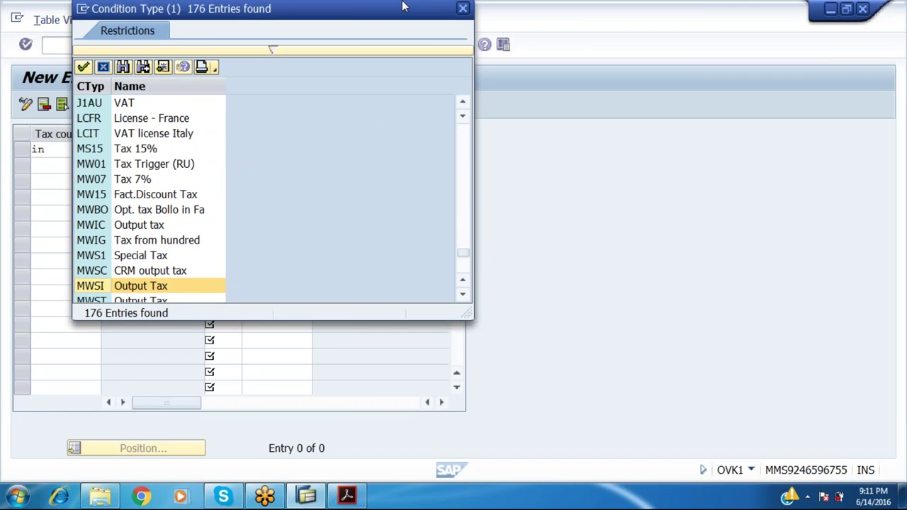
key("Return")
key("Return")
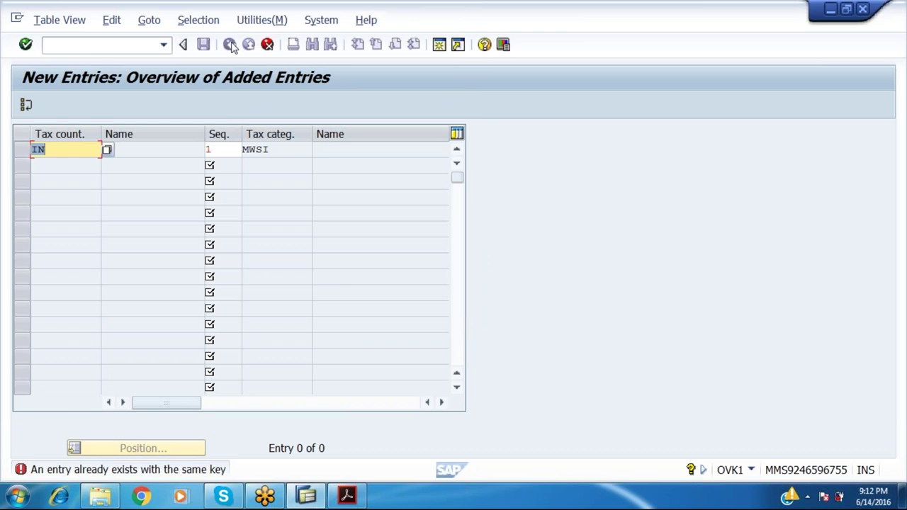
Discard the new IN entry and go back to the tax categories by country overview
left_click(267, 45)
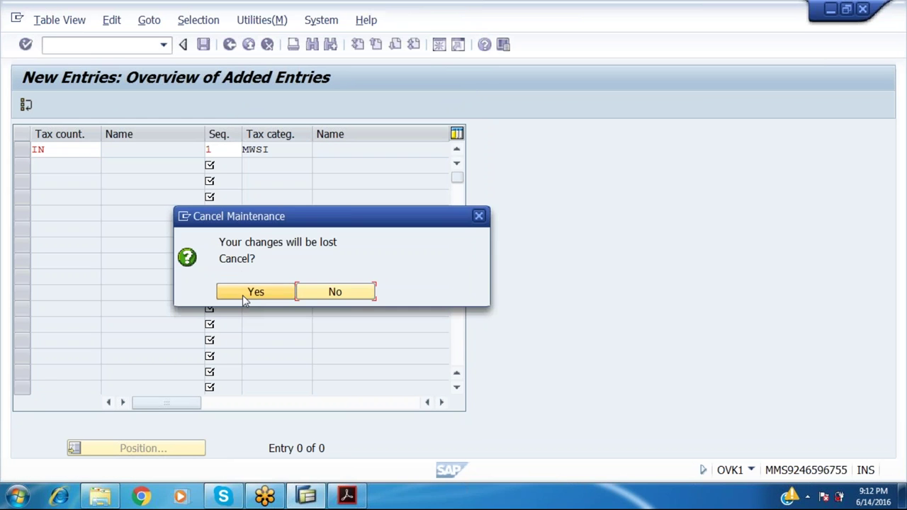
left_click(244, 293)
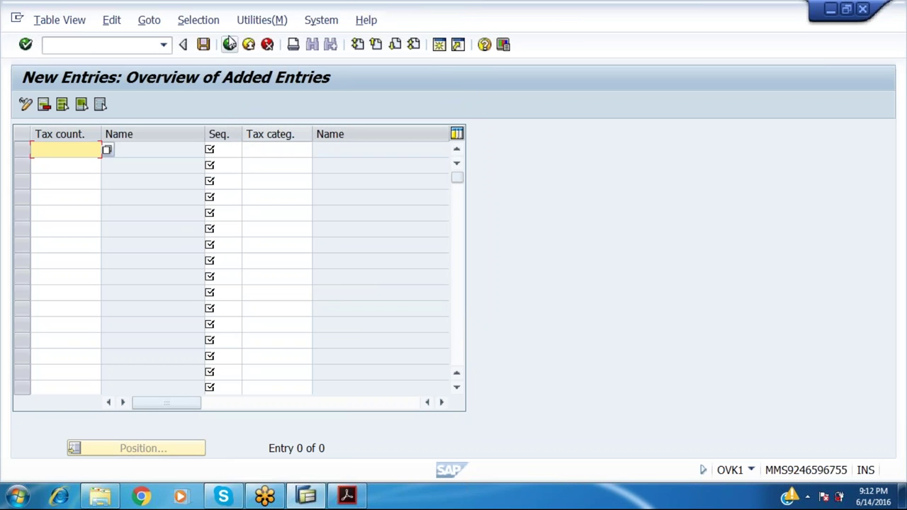
left_click(229, 44)
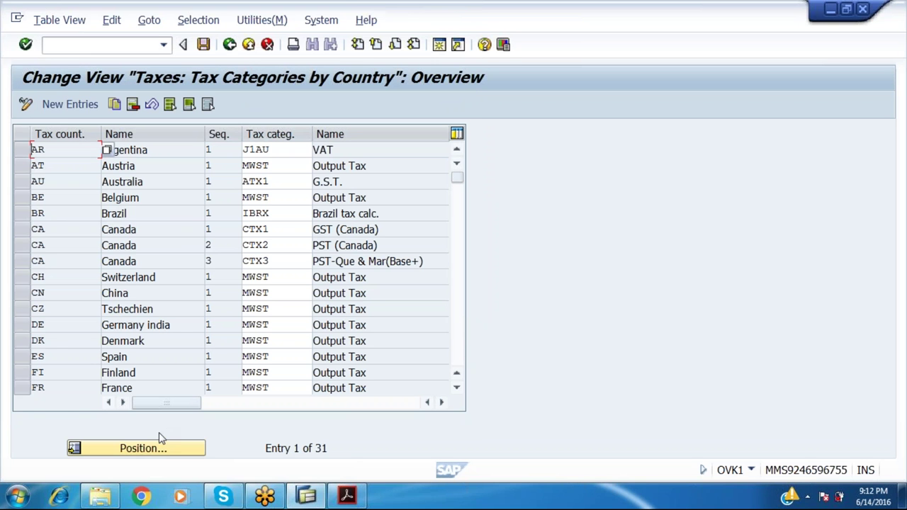
Position the tax categories by country list at tax country IN
left_click(156, 454)
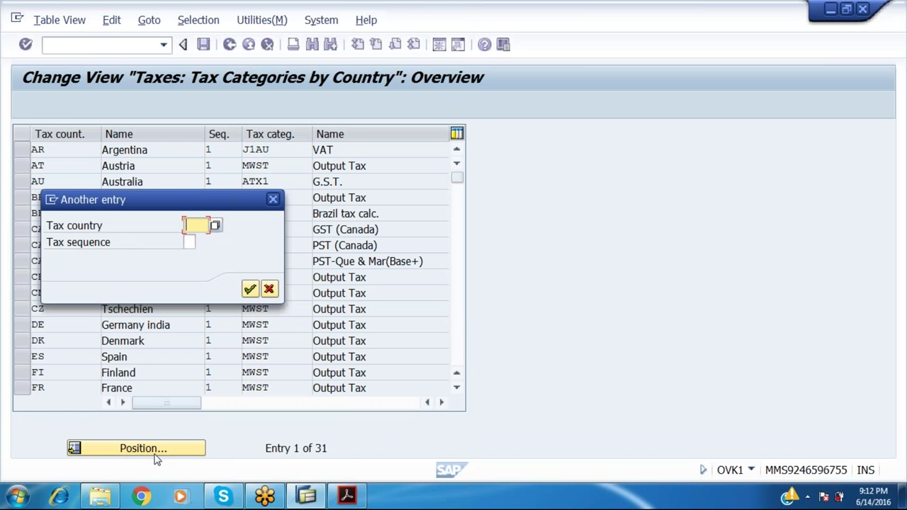
type("in")
key("Tab")
type("m")
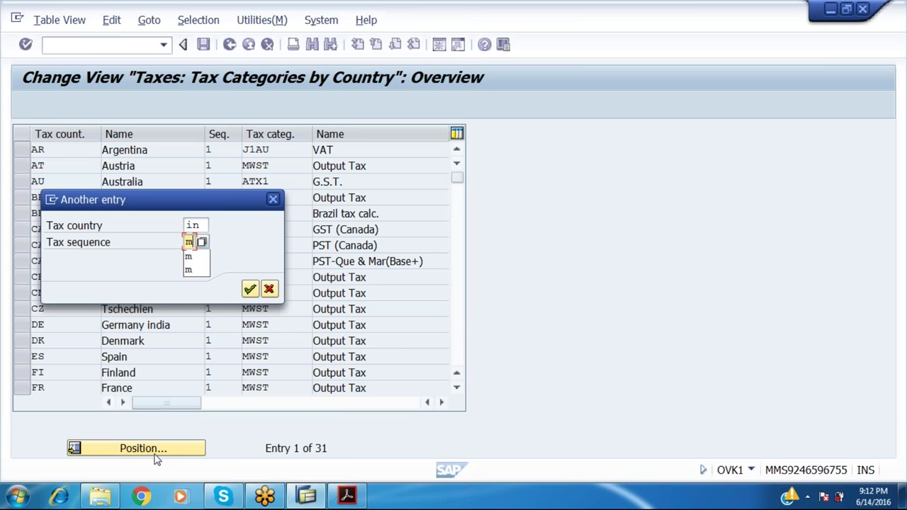
key("BackSpace")
key("Return")
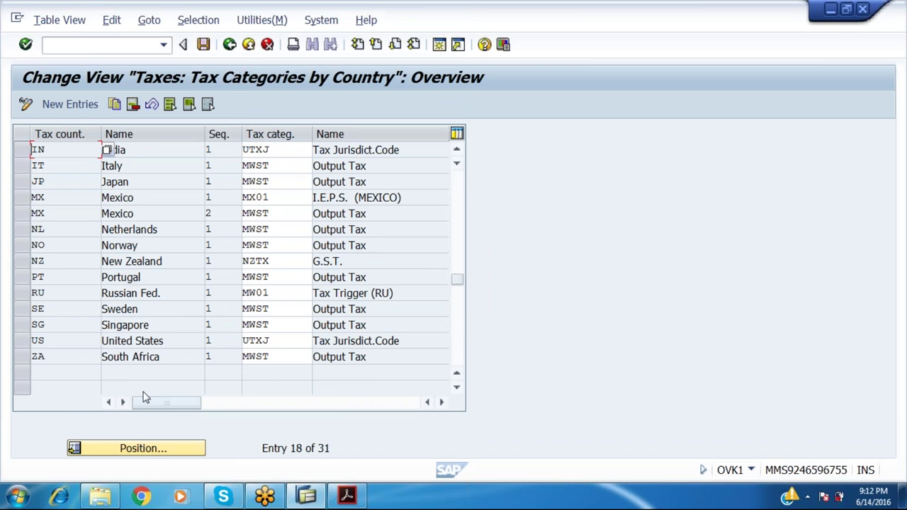
Save the tax categories by country view and go back to the implementation guide
left_click(275, 179)
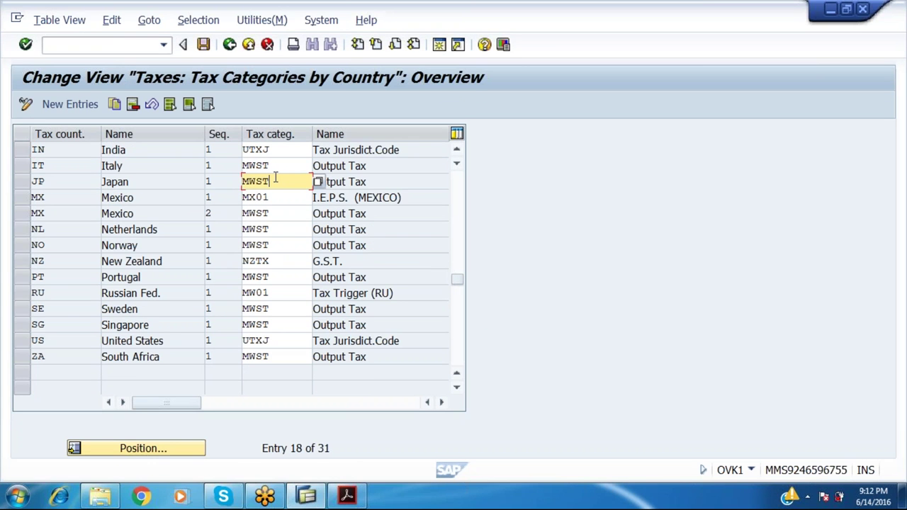
left_click(204, 45)
left_click(229, 45)
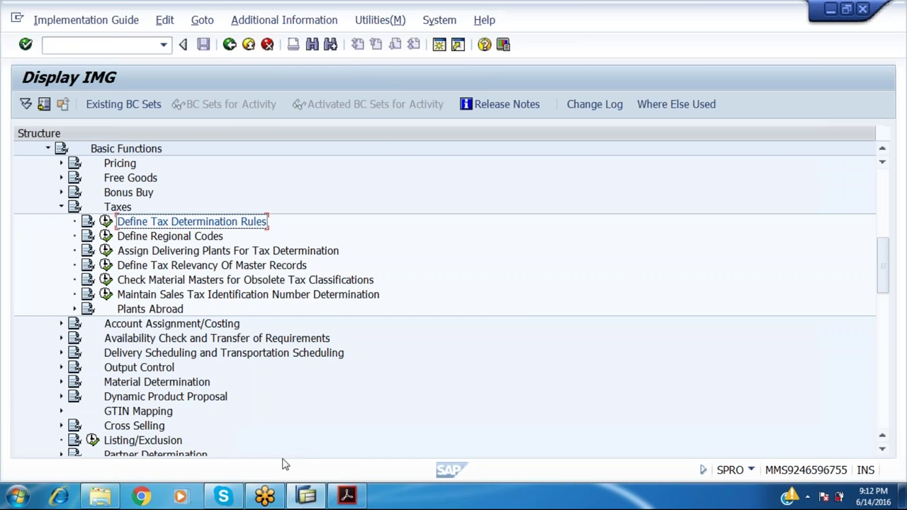
Switch to the guide and read on to the instruction for defining tax relevancy of master records
left_click(338, 499)
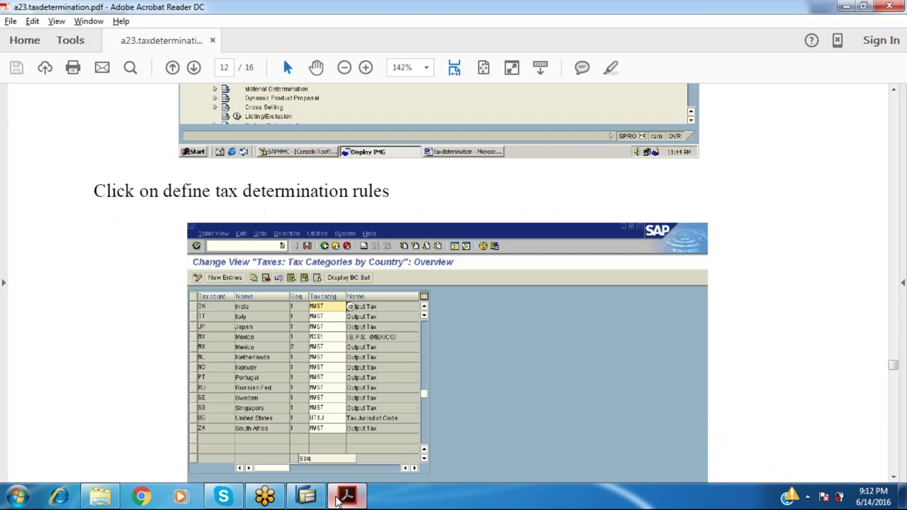
scroll(338, 498, "down", 5)
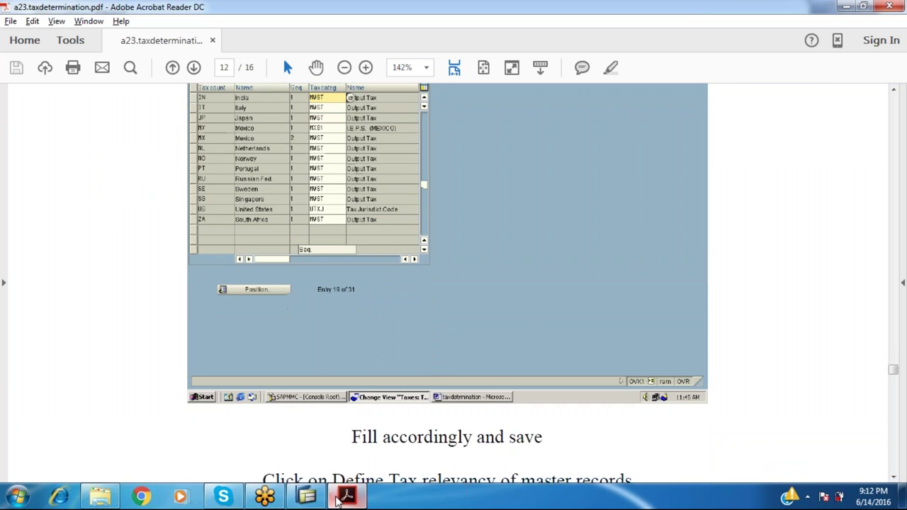
scroll(338, 498, "down", 10)
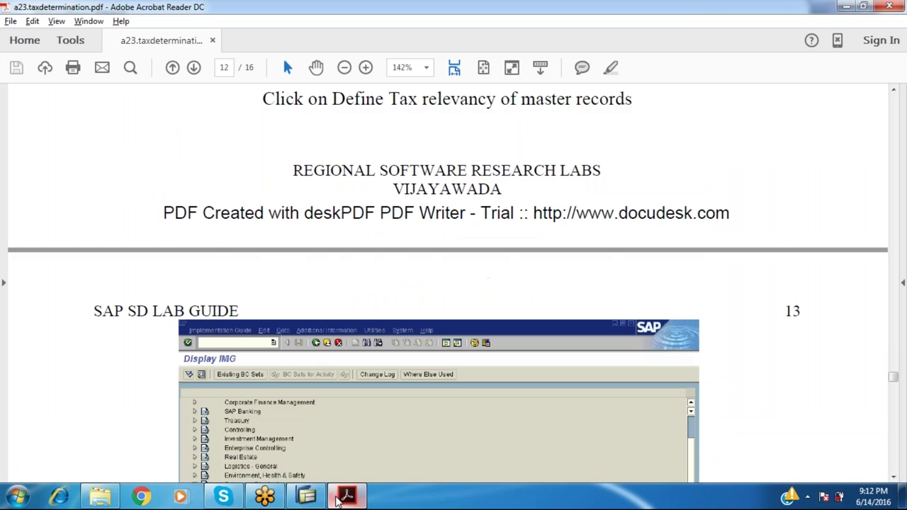
Read the guide's page on tax relevancy and locate the Define Tax Relevancy Of Master Records activity in the implementation guide
scroll(338, 498, "down", 3)
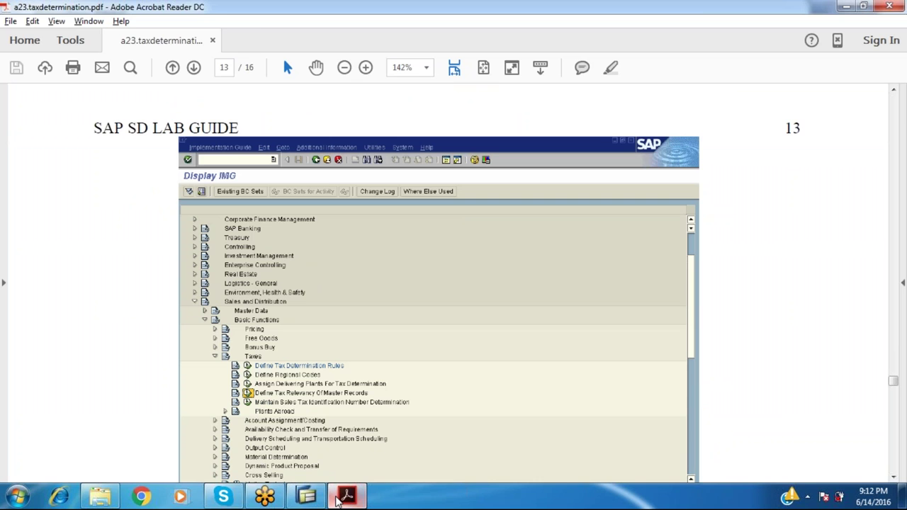
left_click(338, 499)
key("Down")
key("Down")
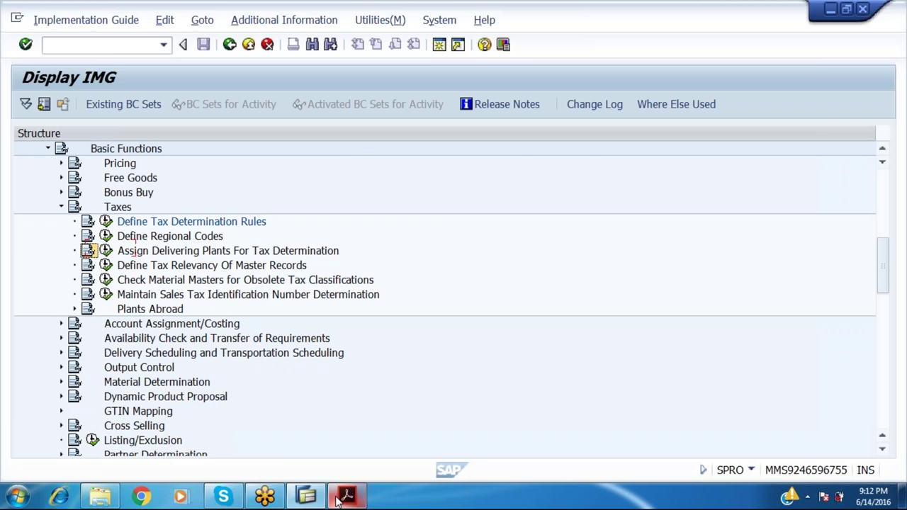
key("Down")
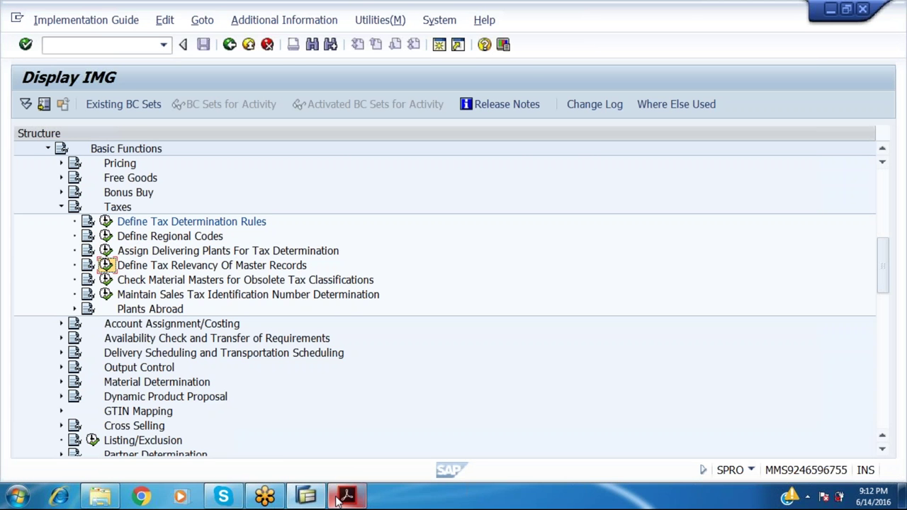
Check the guide's next instruction, run Define Tax Relevancy Of Master Records and open its Customer Taxes activity
left_click(346, 496)
scroll(337, 500, "down", 20)
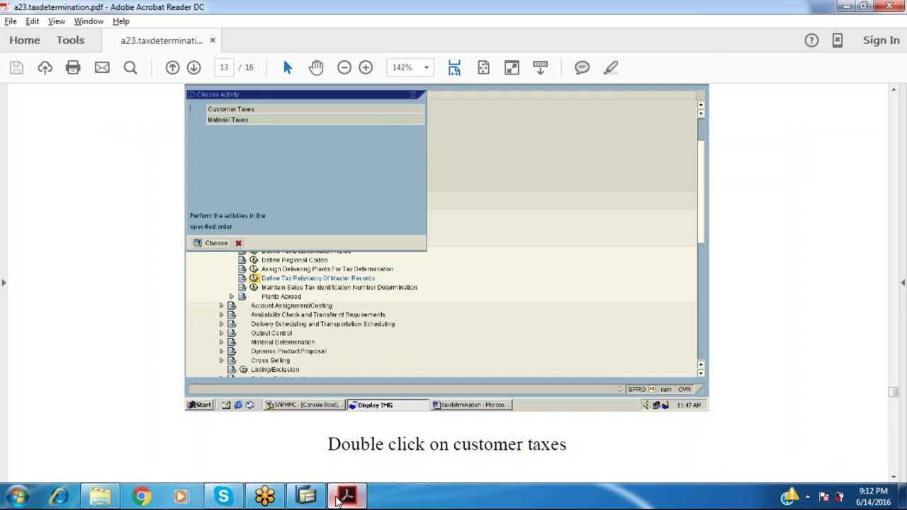
left_click(338, 499)
key("F2")
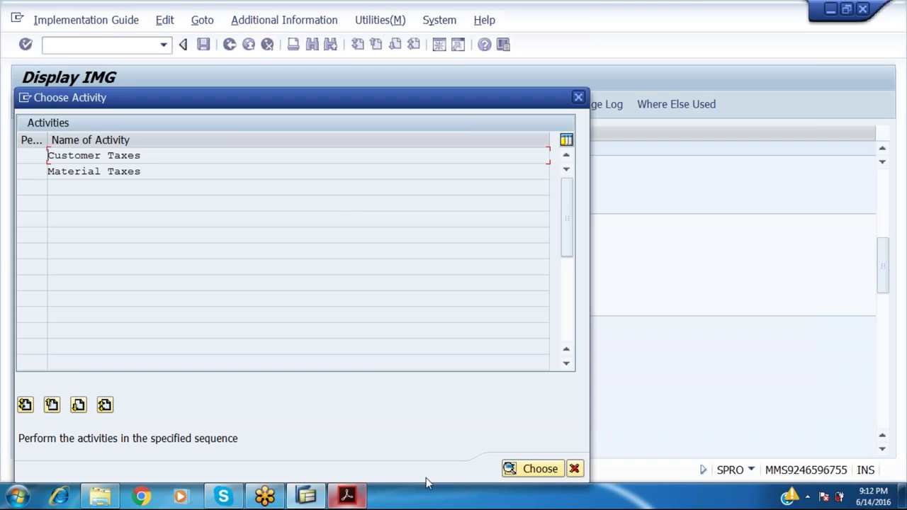
double_click(308, 157)
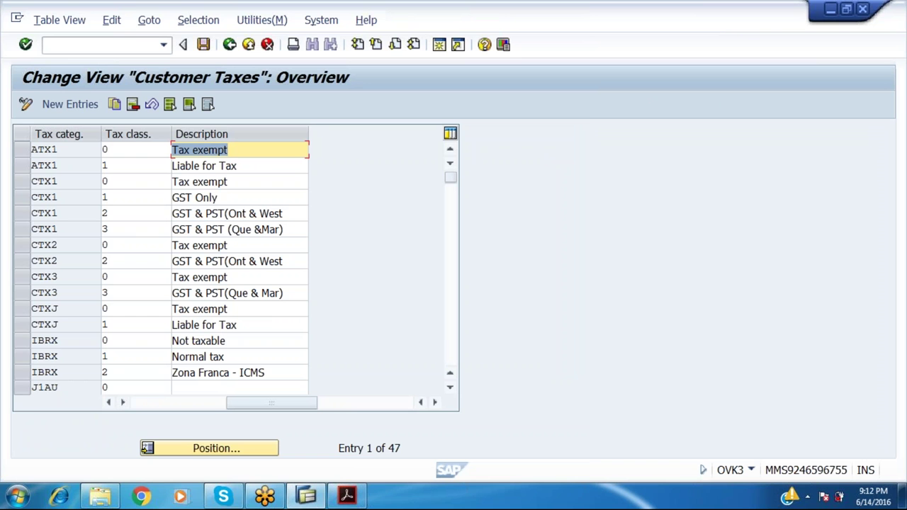
Position the Customer Taxes list at tax category MWSI
left_click(222, 450)
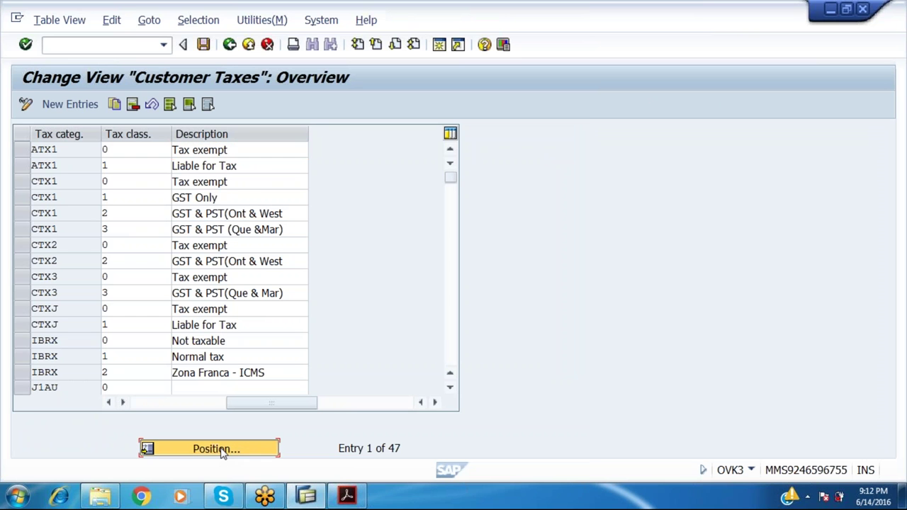
type("m")
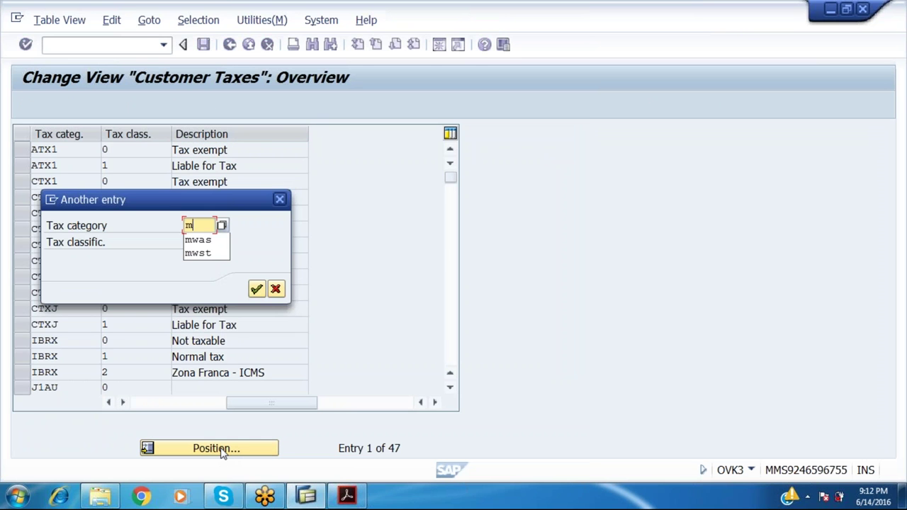
type("wsi")
key("Return")
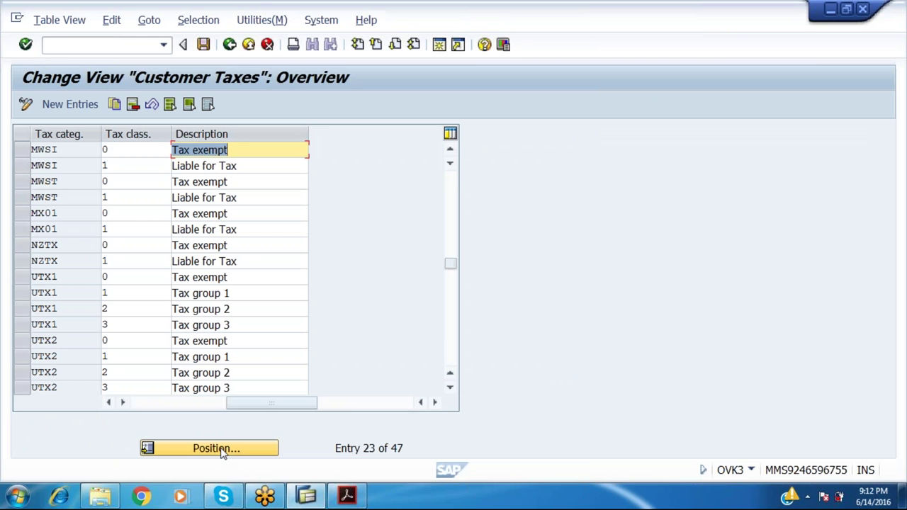
Position the Customer Taxes list at tax category MWST and check its tax classes 0 and 1
left_click(222, 450)
type("mwst")
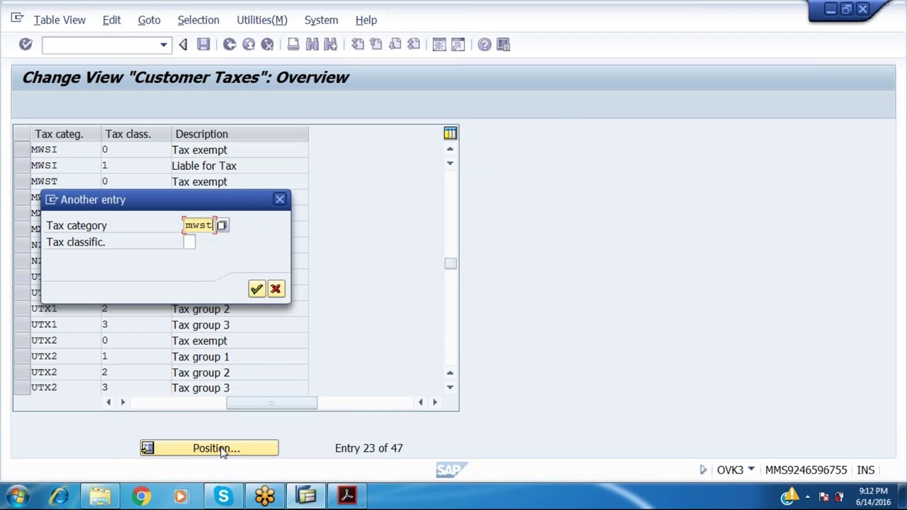
key("Return")
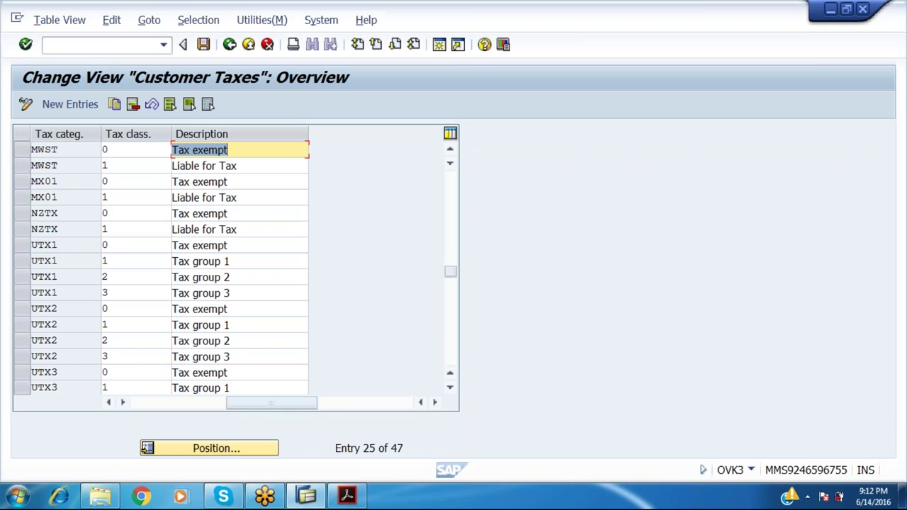
left_click(124, 152)
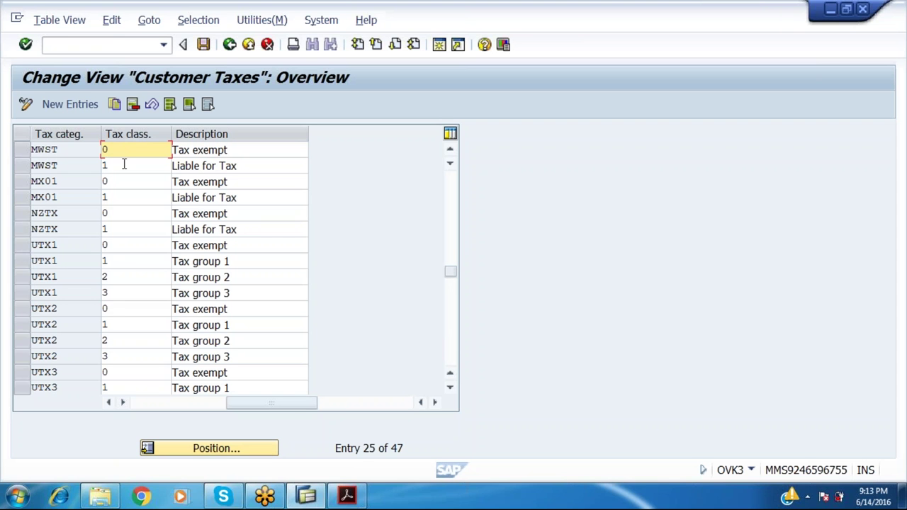
left_click(124, 165)
Open customer change (VD02) in a new session and display the customer's sales area data for RAMS, RA, RA
left_click(129, 44)
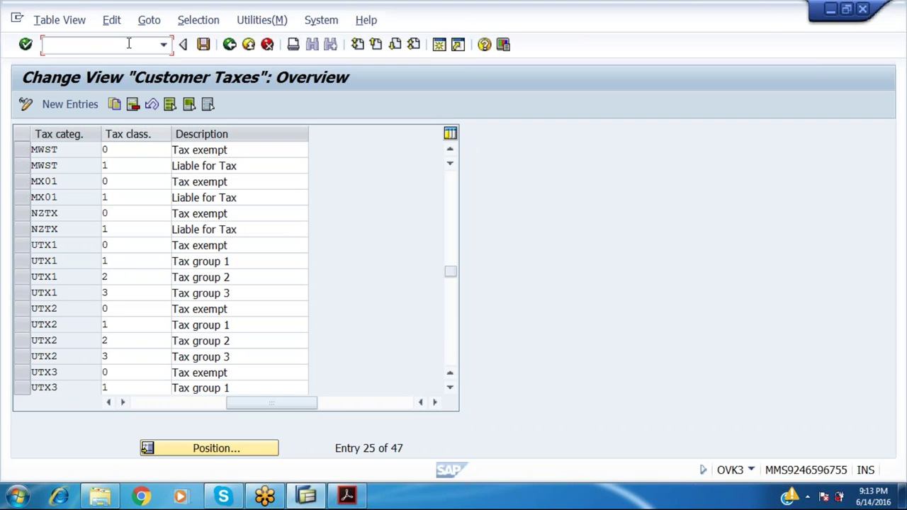
type("/o")
type("ovk4")
key("Return")
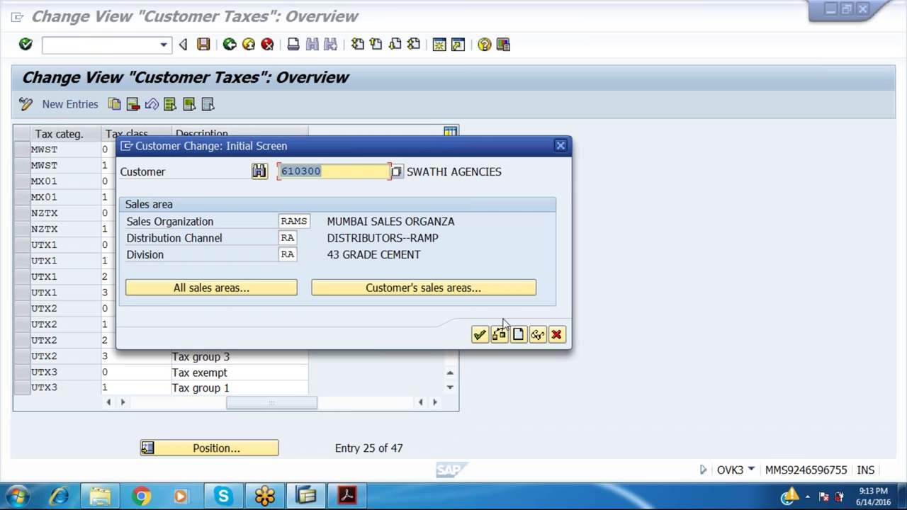
left_click(480, 334)
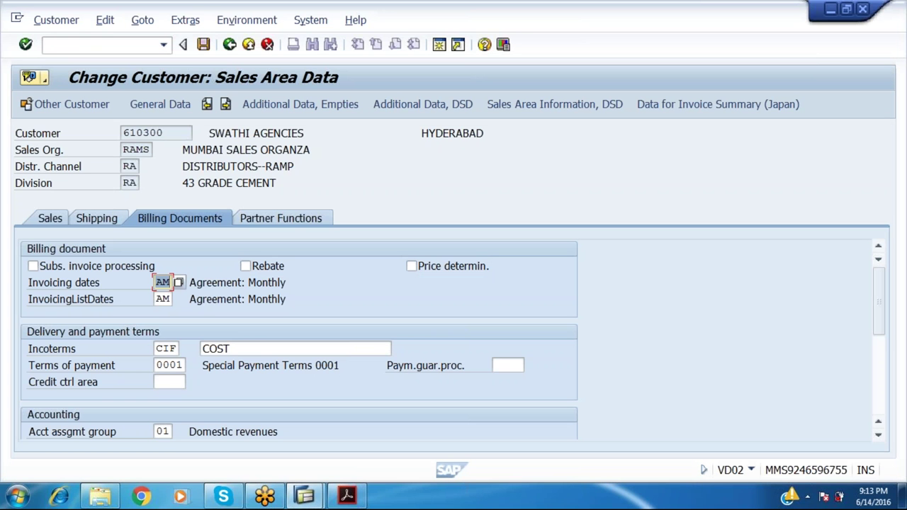
Set the customer's tax classification for India, category UTXJ, to 1 (Liable for Tax) in the billing data and save
key("Tab")
key("Tab")
key("Tab")
key("Tab")
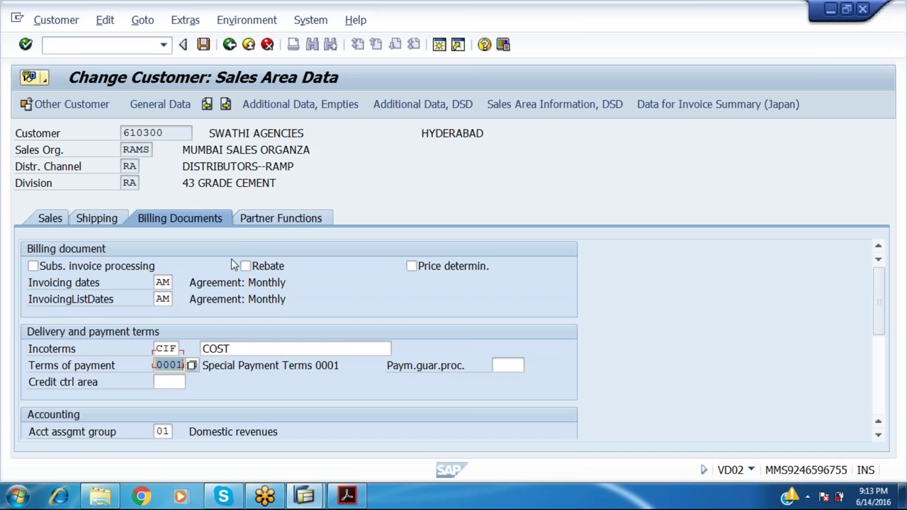
key("Tab")
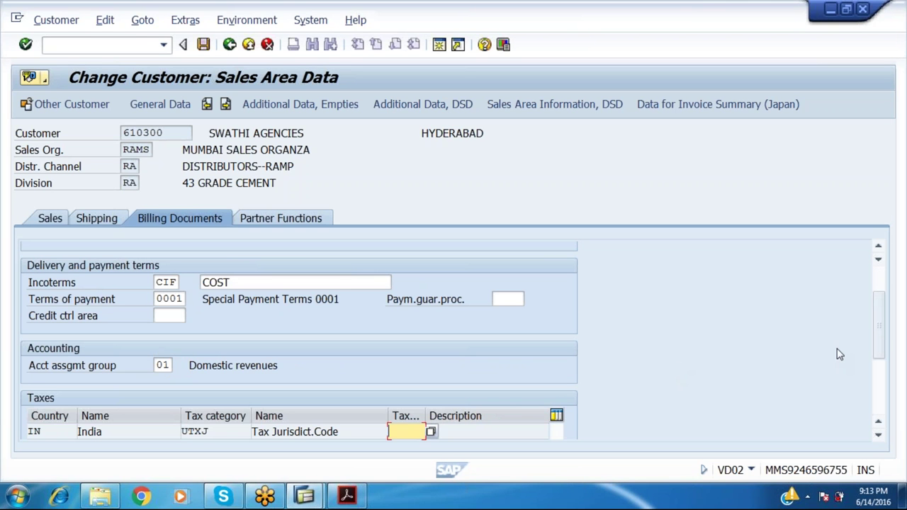
scroll(882, 332, "down", 2)
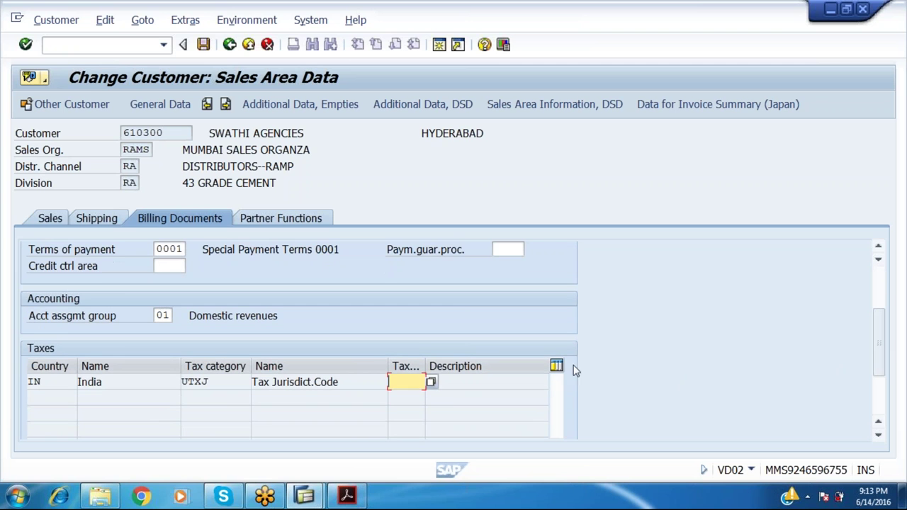
left_click(431, 383)
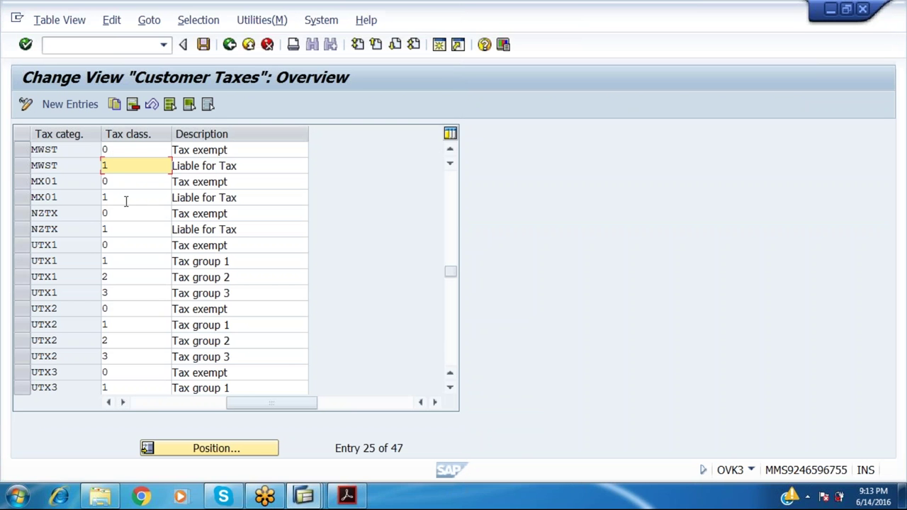
key("F10")
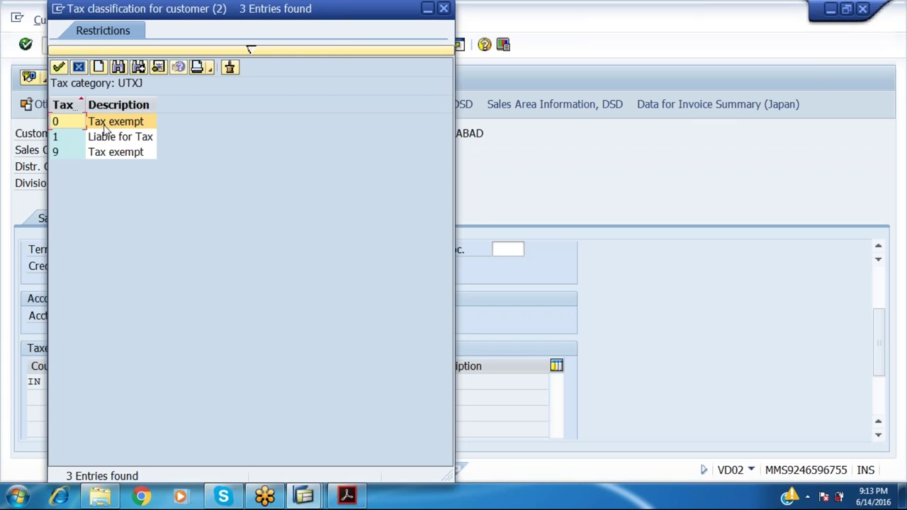
double_click(104, 138)
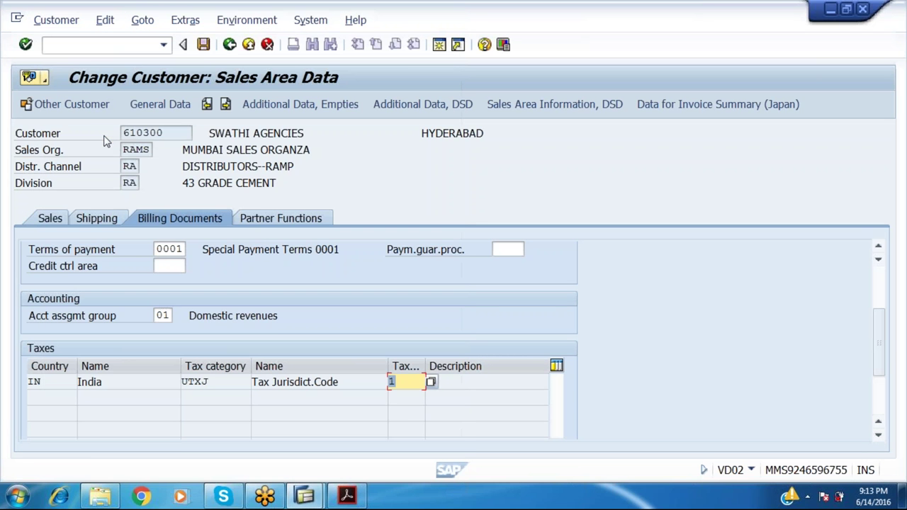
left_click(203, 44)
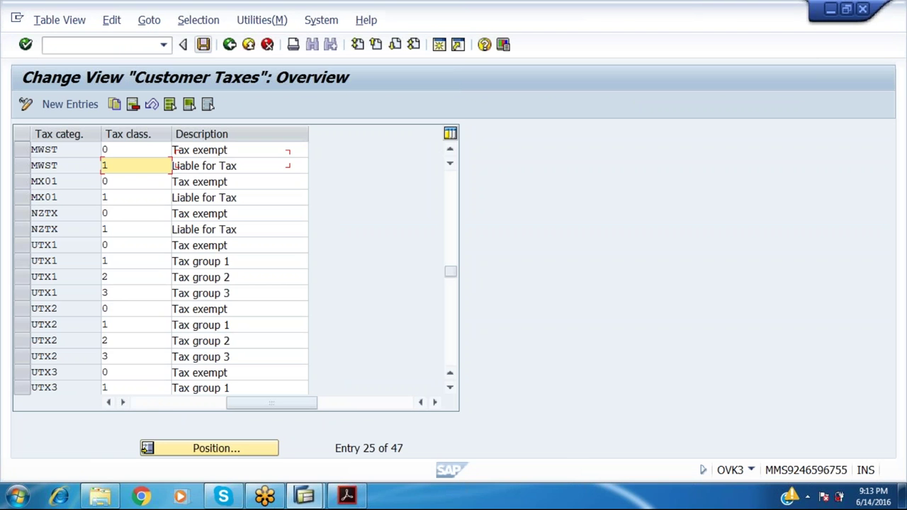
Leave the Customer Taxes view and open the Material Taxes activity
key("F3")
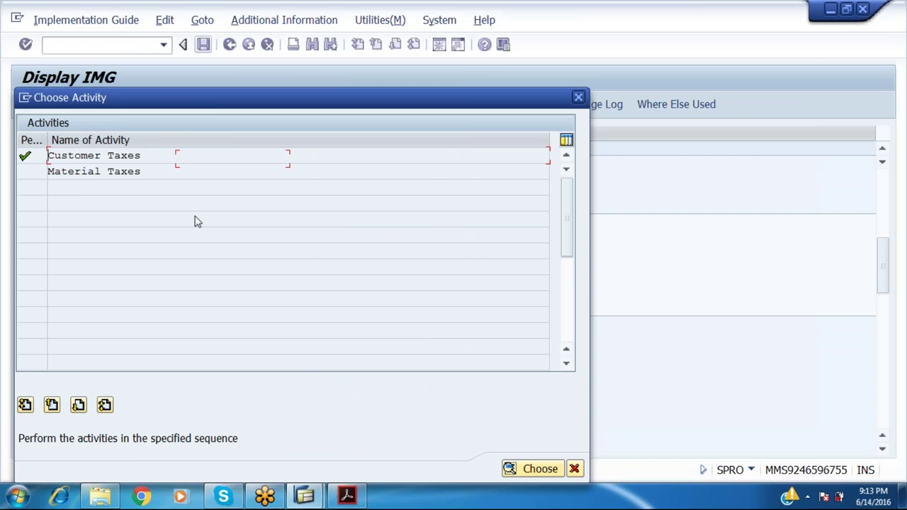
key("Return")
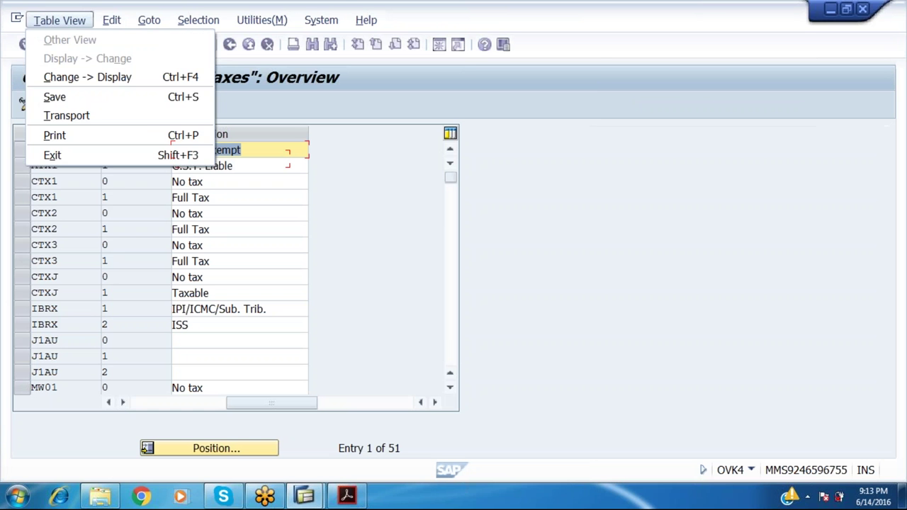
key("Escape")
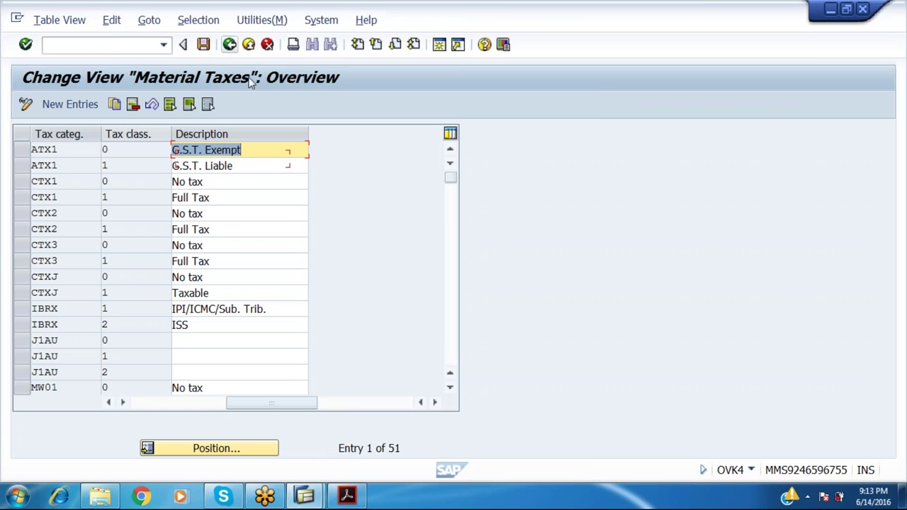
left_click(229, 45)
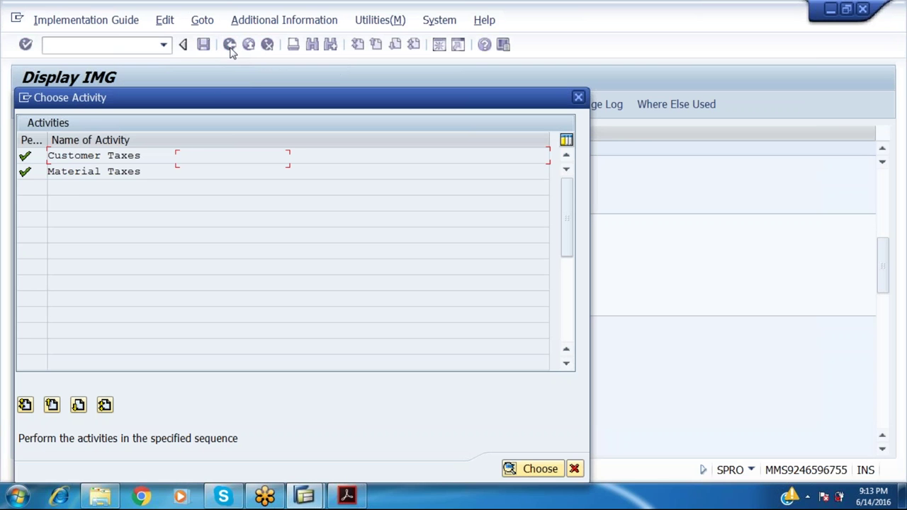
double_click(95, 172)
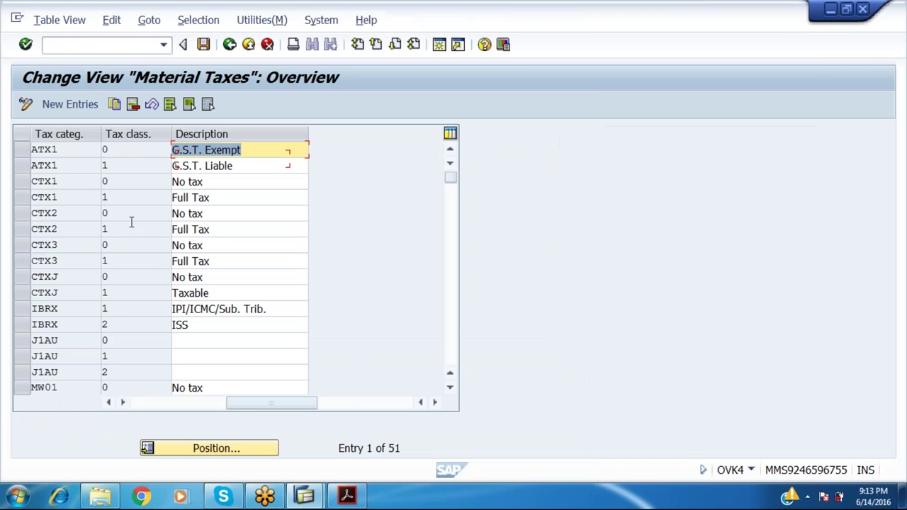
Position the Material Taxes list at tax category MWST and check its tax classes 1, 2 and 3
left_click(182, 450)
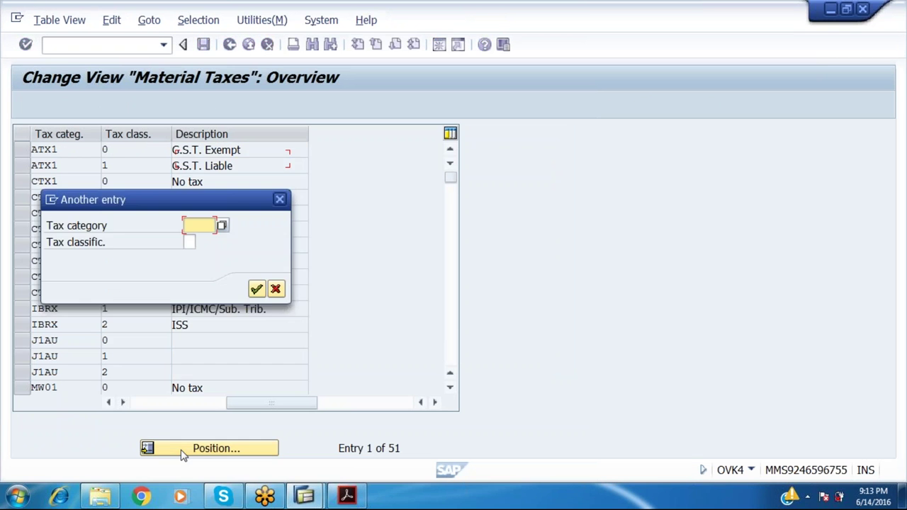
type("mwst")
key("Return")
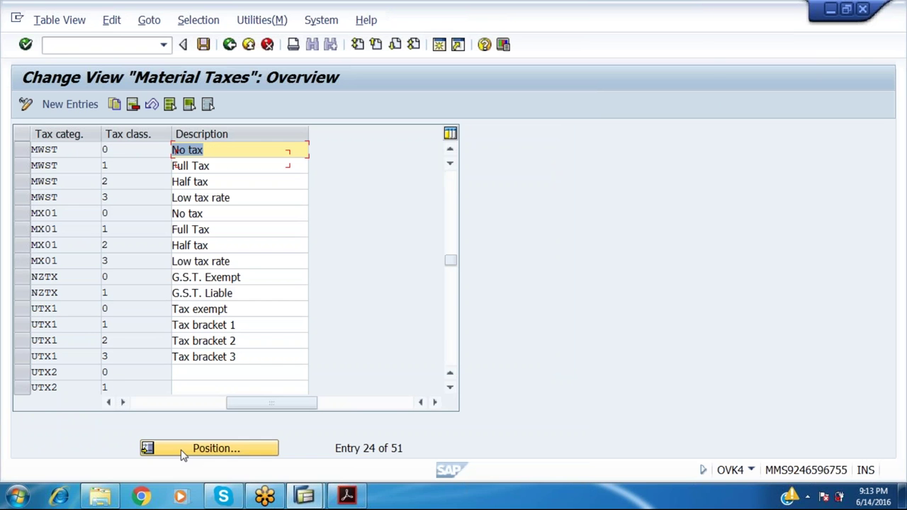
left_click(135, 165)
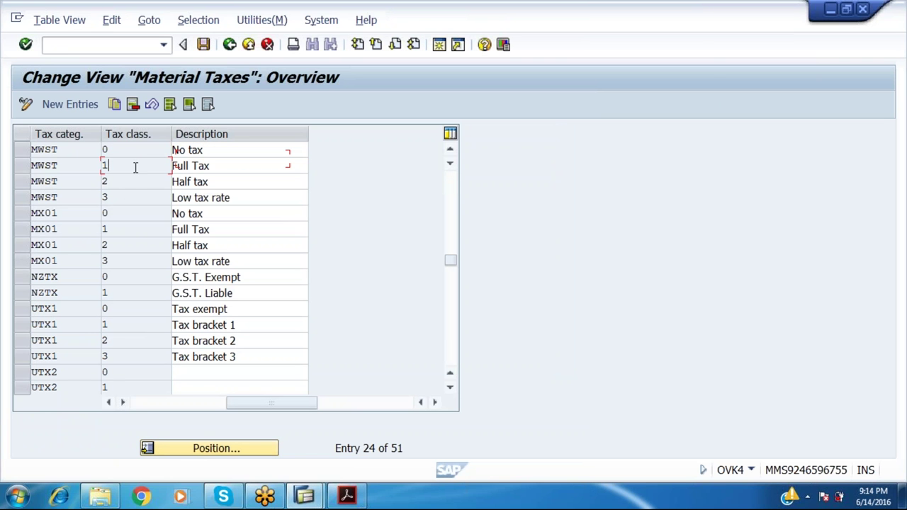
left_click(135, 183)
left_click(134, 198)
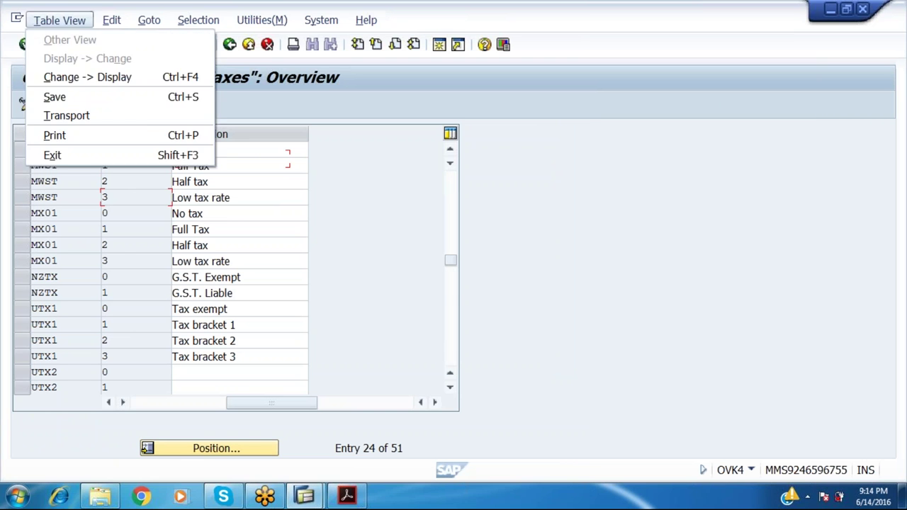
Switch to the other SAP session, open material change (MM02) and bring up the view selection for material 1848
key("alt+Tab")
key("Escape")
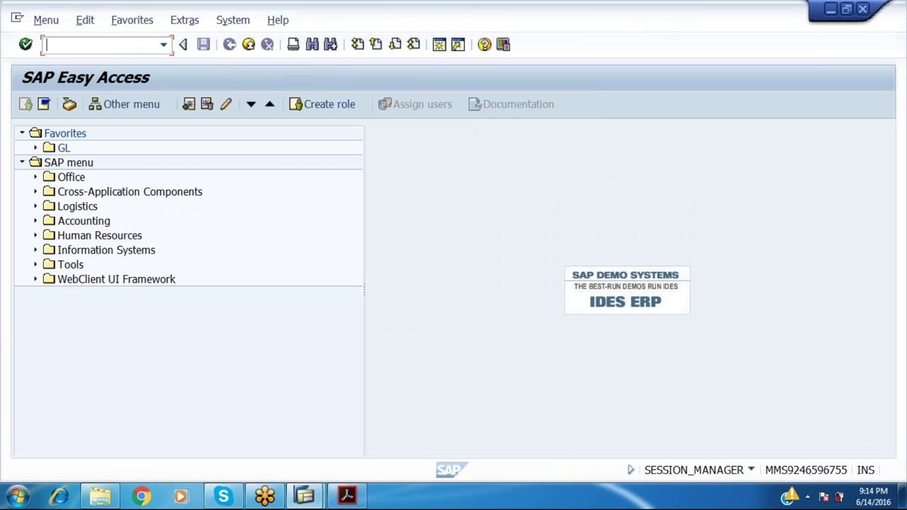
type("mm02")
key("Return")
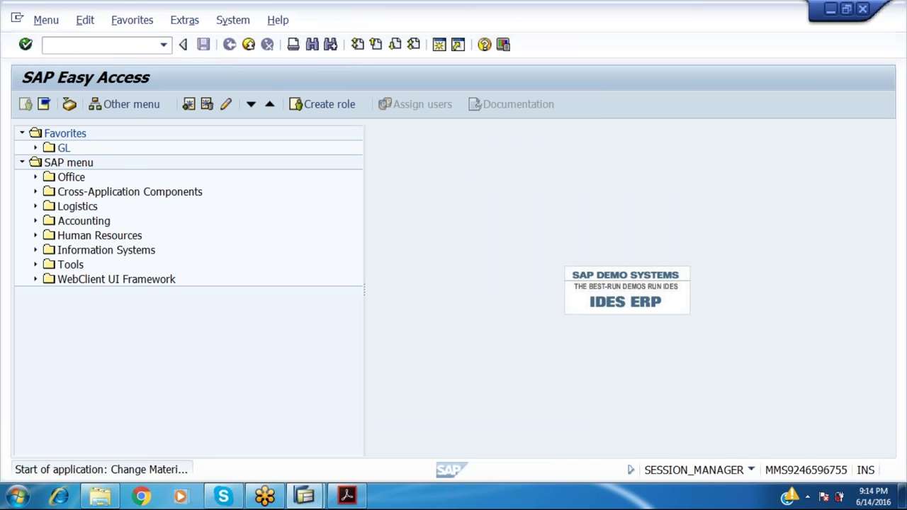
key("Return")
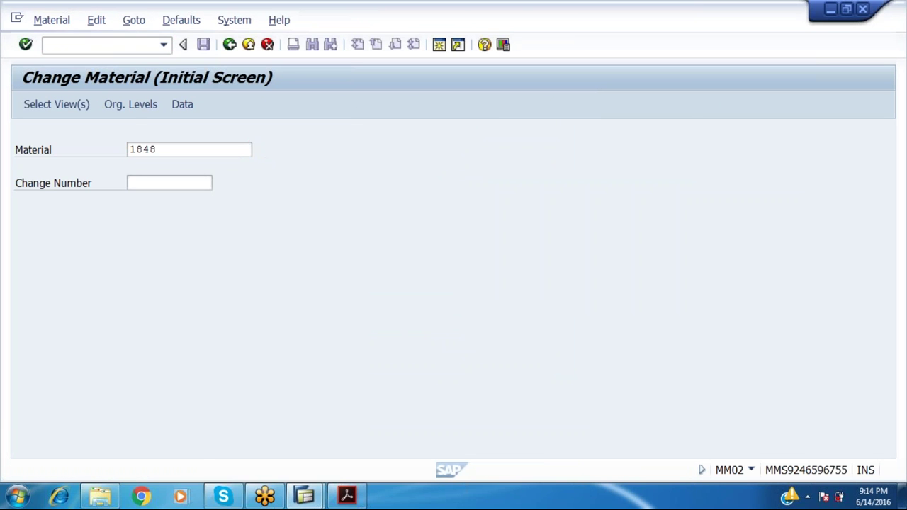
Select the views Basic Data 1, Sales Org. Data 1 and 2, Sales: General/Plant Data and Accounting 1, and confirm them
left_click(285, 206)
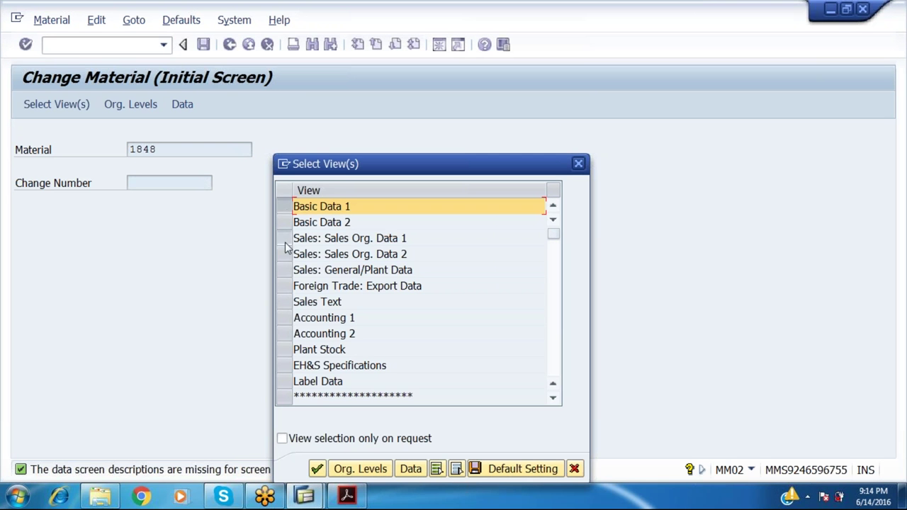
left_click_drag(285, 239, 287, 270)
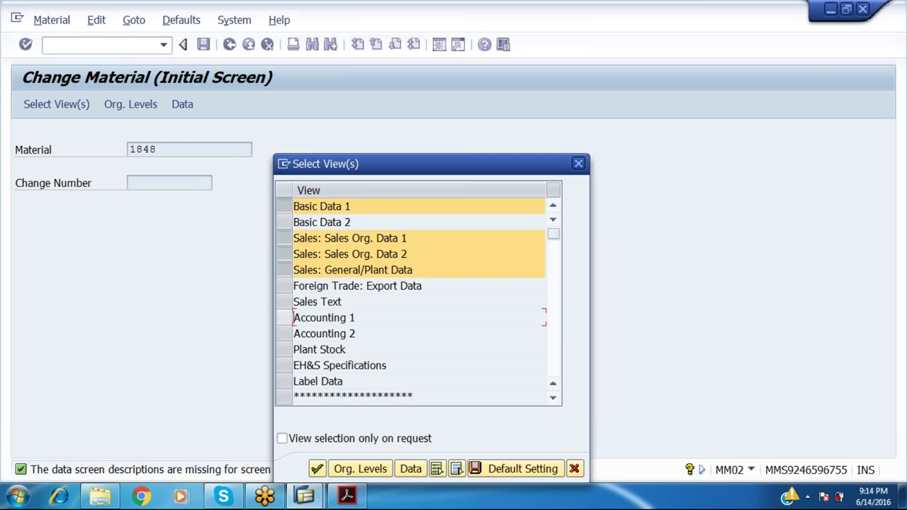
left_click(289, 321)
key("Return")
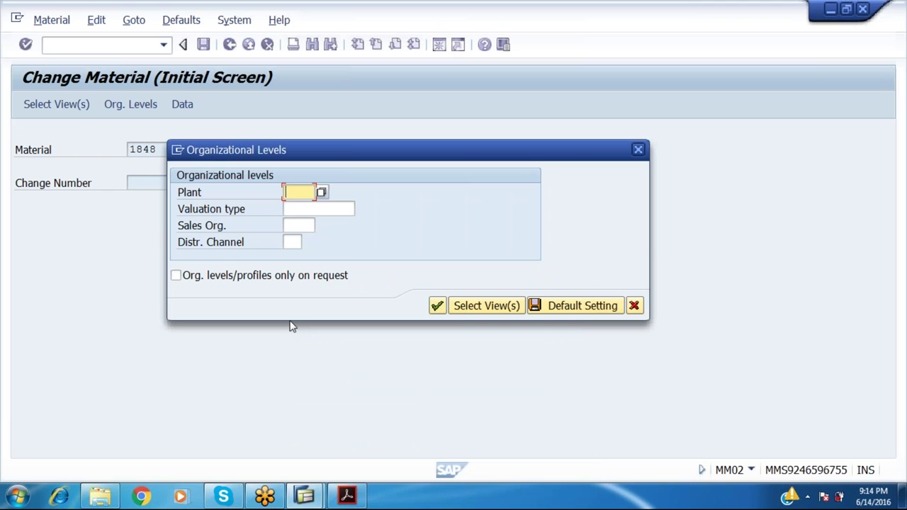
Enter plant RAMP, sales organization RAMS and distribution channel RA as organizational levels and open the material data
type("R")
key("Down")
key("Tab")
key("Tab")
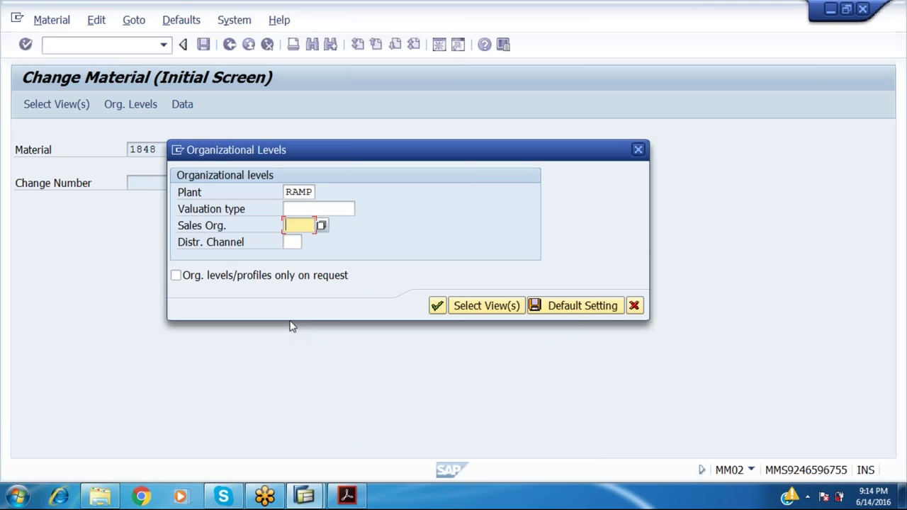
type("R")
key("Down")
key("Tab")
key("Tab")
key("Tab")
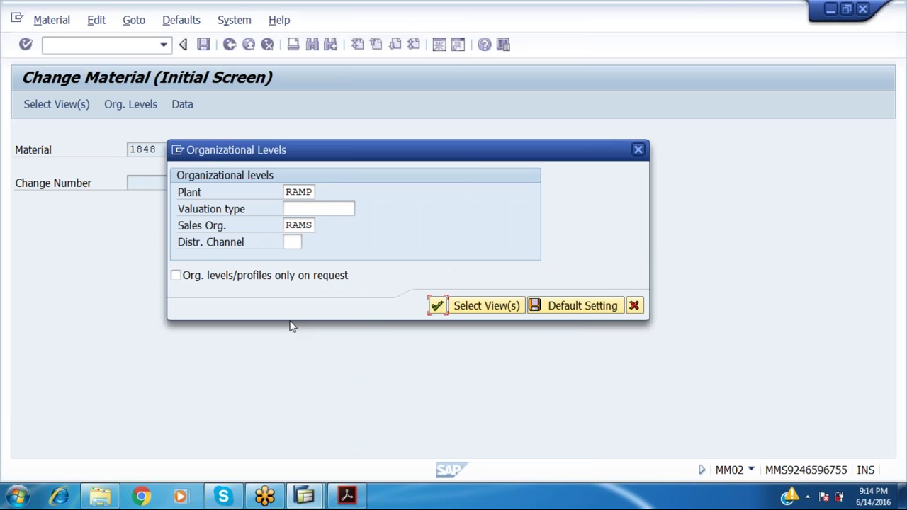
key("shift+Tab")
key("shift+Tab")
type("R")
key("Down")
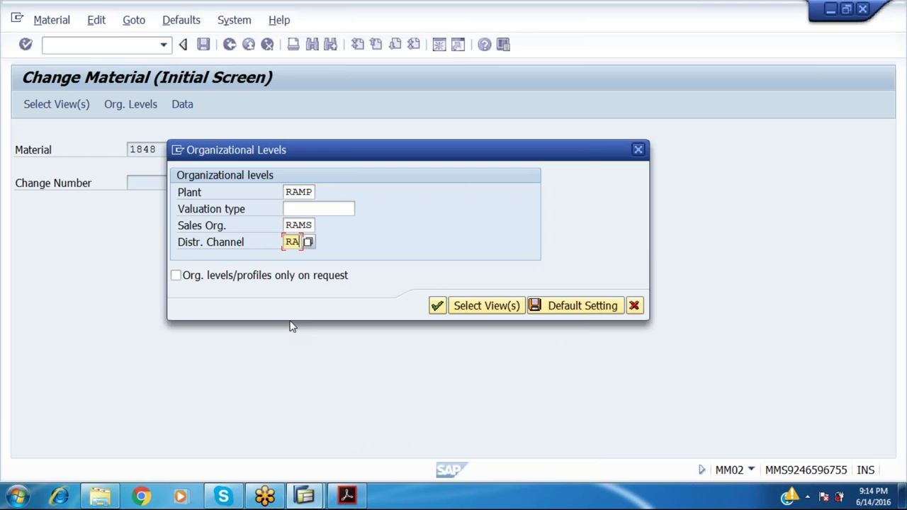
key("Return")
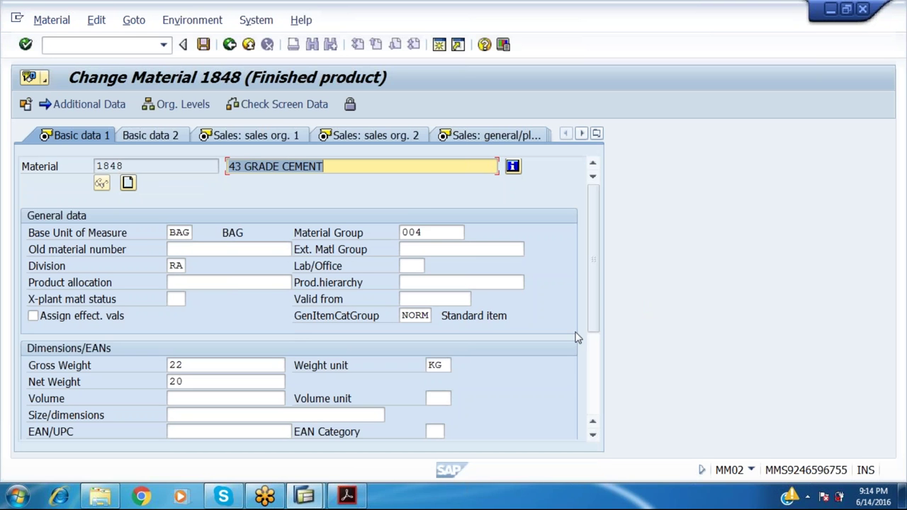
Choose tax classification 1 (Taxable) for India, category UTXJ, in the material's sales org. 1 data and save
left_click(263, 142)
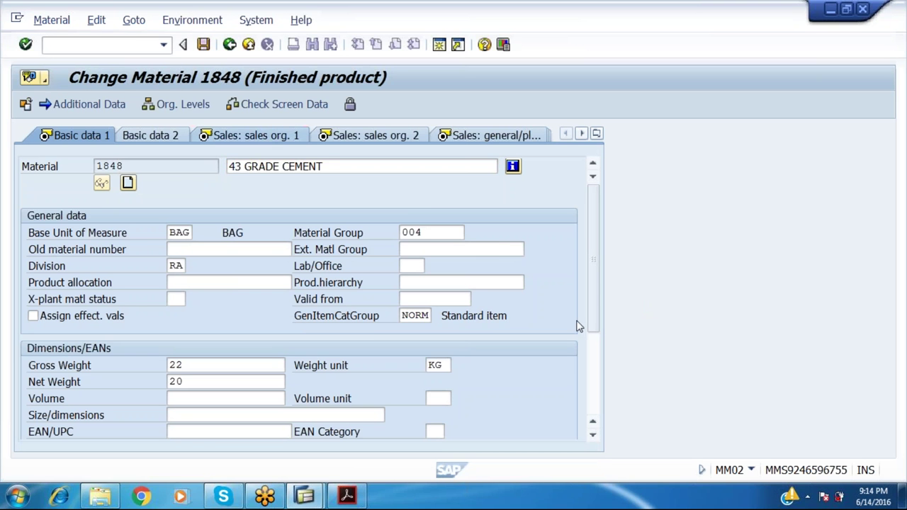
scroll(577, 308, "down", 2)
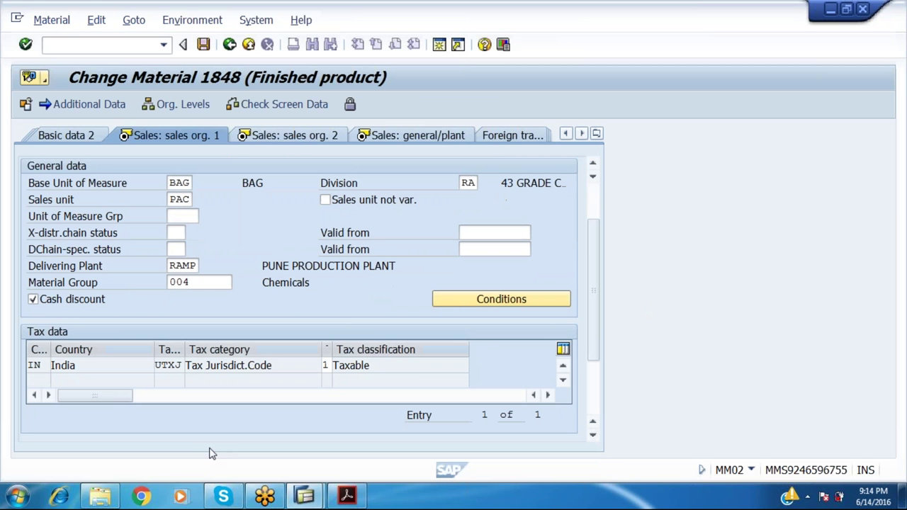
left_click(326, 365)
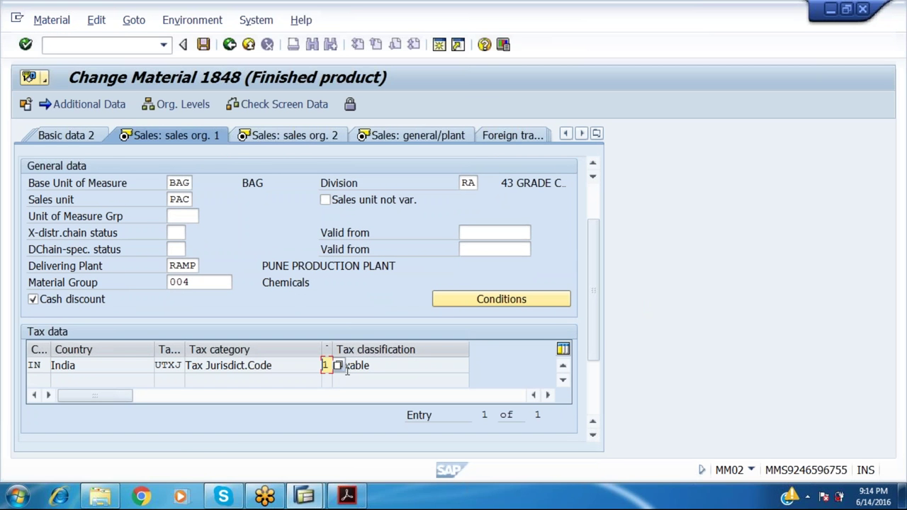
left_click(338, 365)
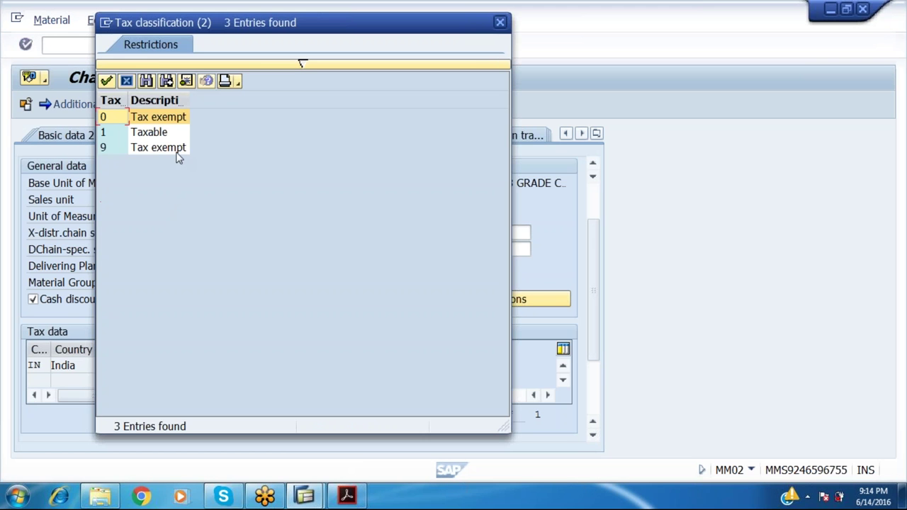
double_click(149, 131)
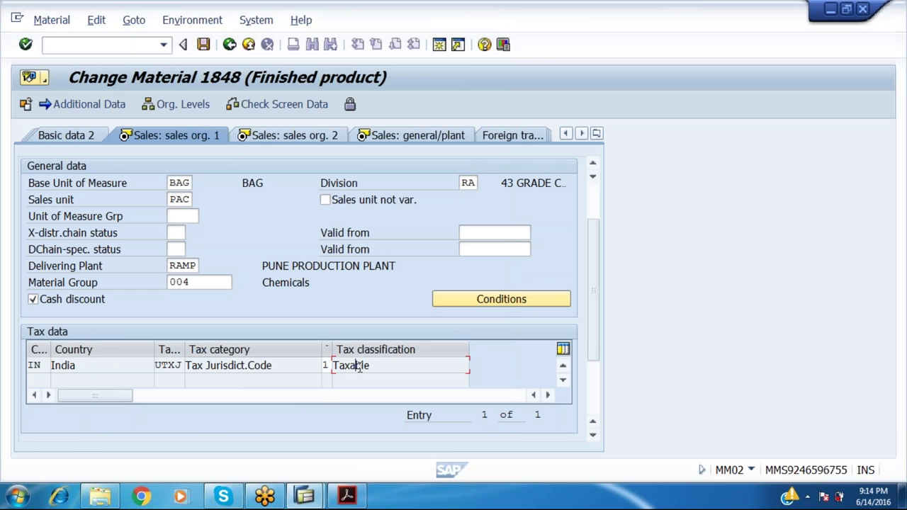
left_click(277, 139)
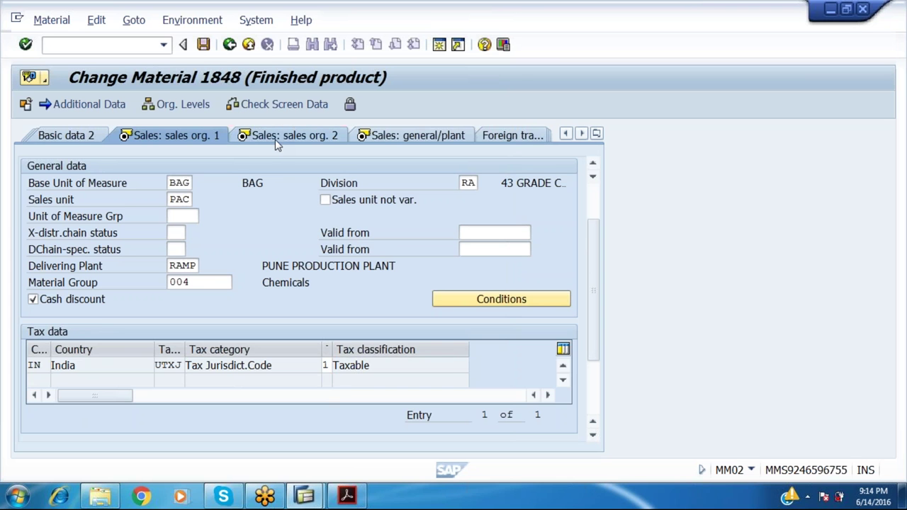
left_click(204, 45)
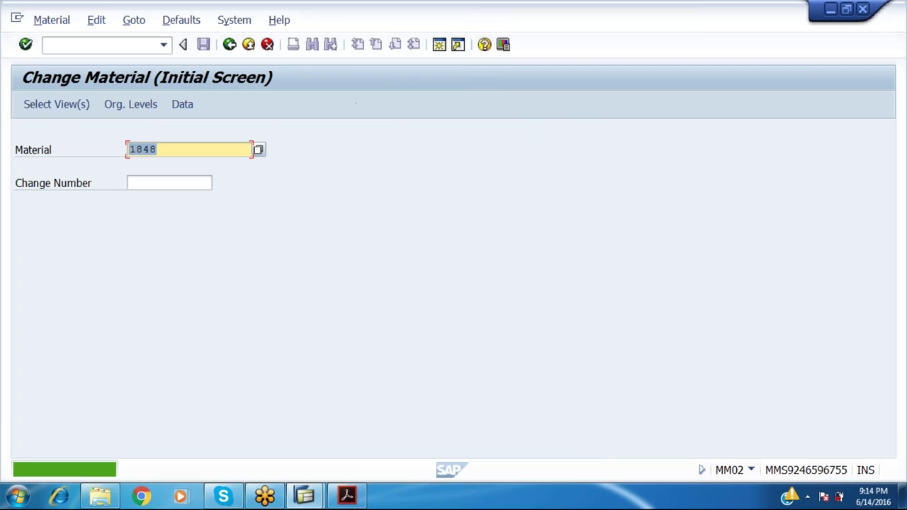
Switch to Acrobat Reader and read the lab guide from the customer taxes section to the domestic taxes condition on page 16
left_click(346, 498)
scroll(347, 498, "down", 3)
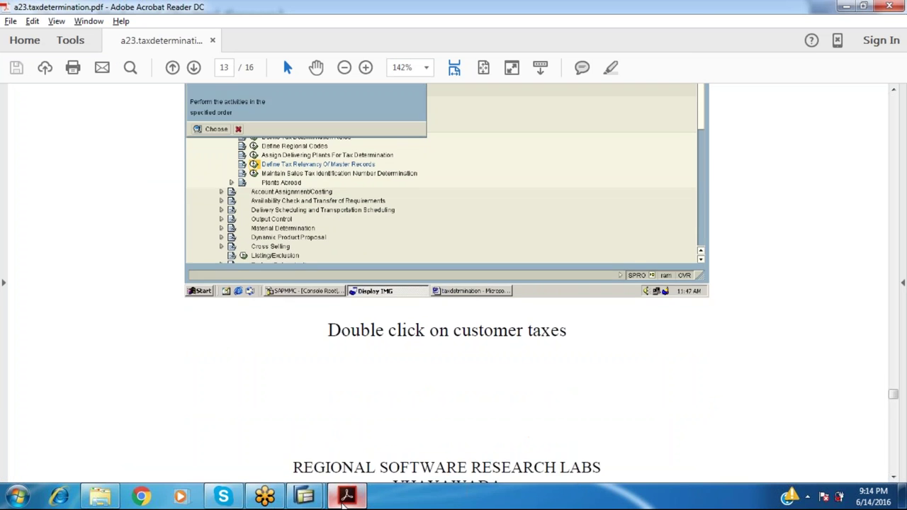
scroll(346, 498, "down", 10)
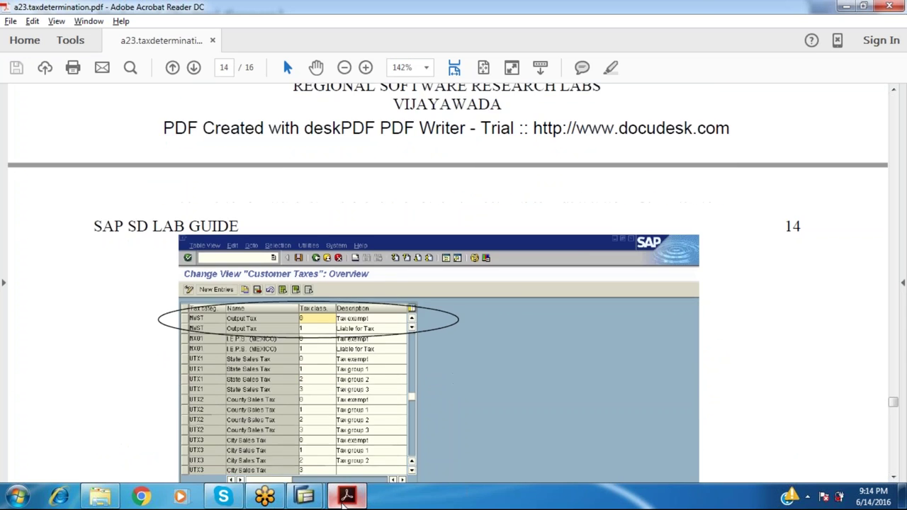
scroll(345, 500, "down", 10)
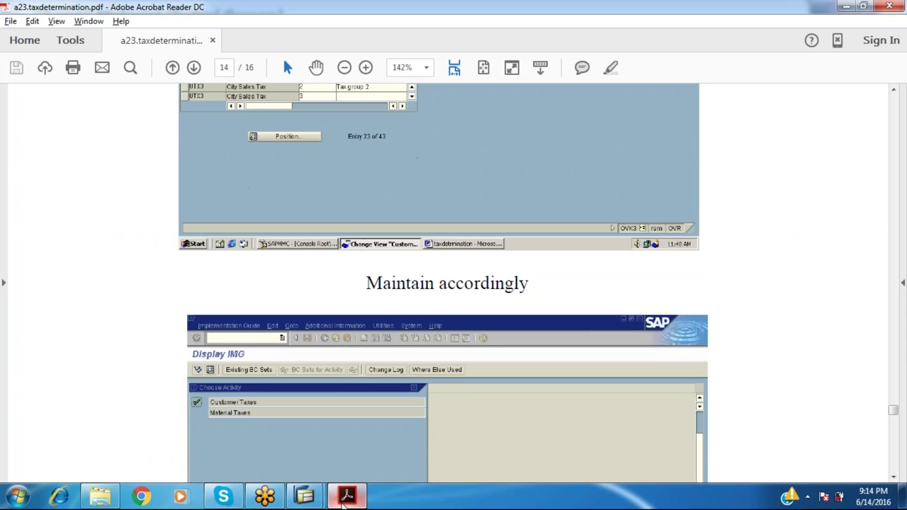
scroll(345, 500, "down", 6)
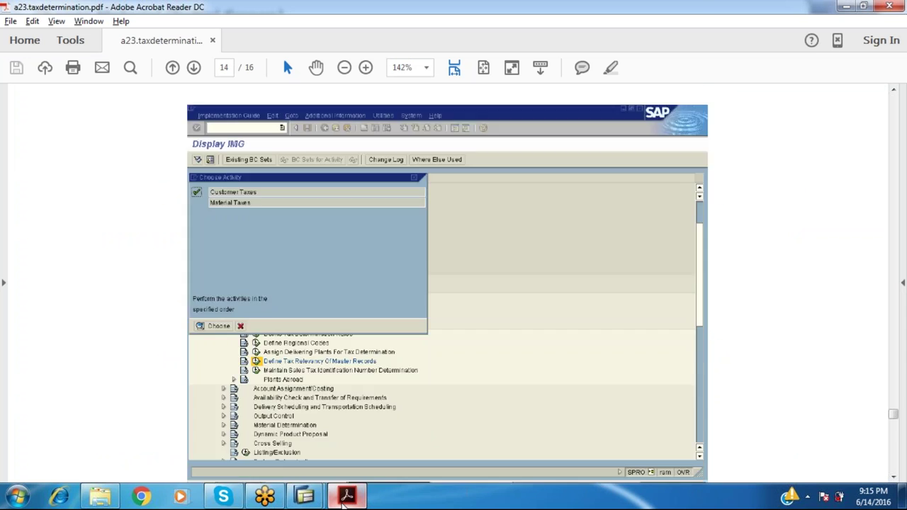
scroll(344, 501, "down", 17)
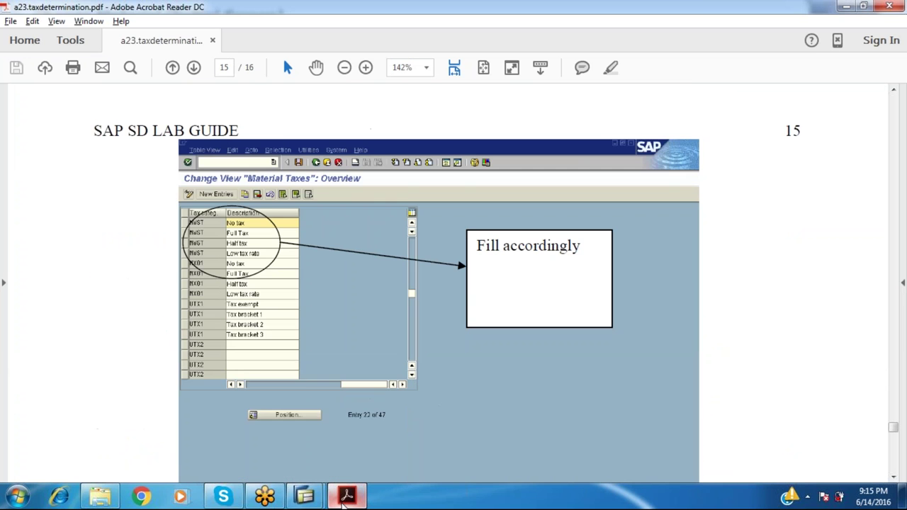
scroll(344, 502, "down", 11)
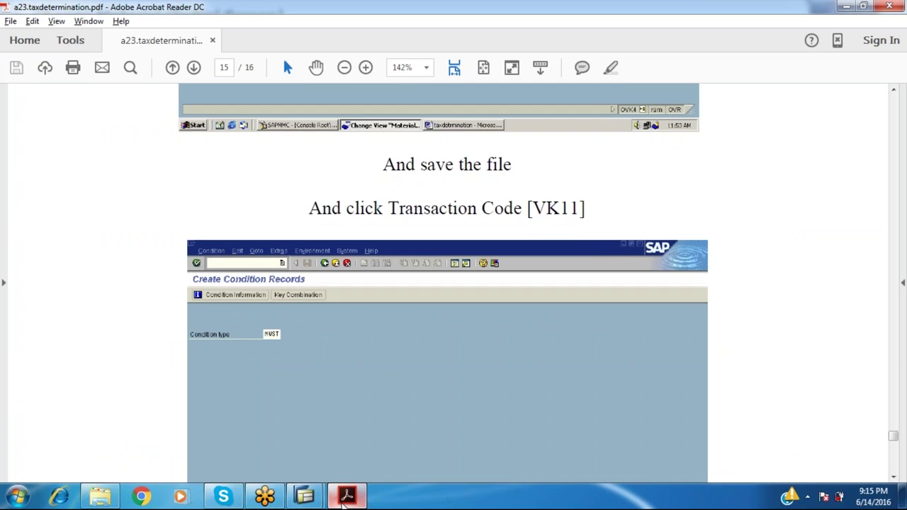
scroll(345, 500, "down", 10)
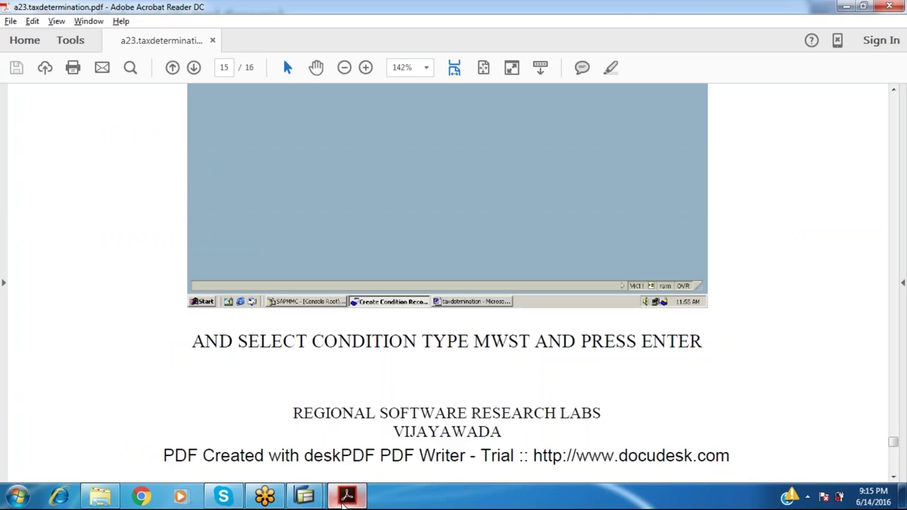
scroll(344, 500, "down", 8)
Leave the material change transaction in SAP and recheck the Material Taxes and VK11 instructions in the lab guide
left_click(346, 496)
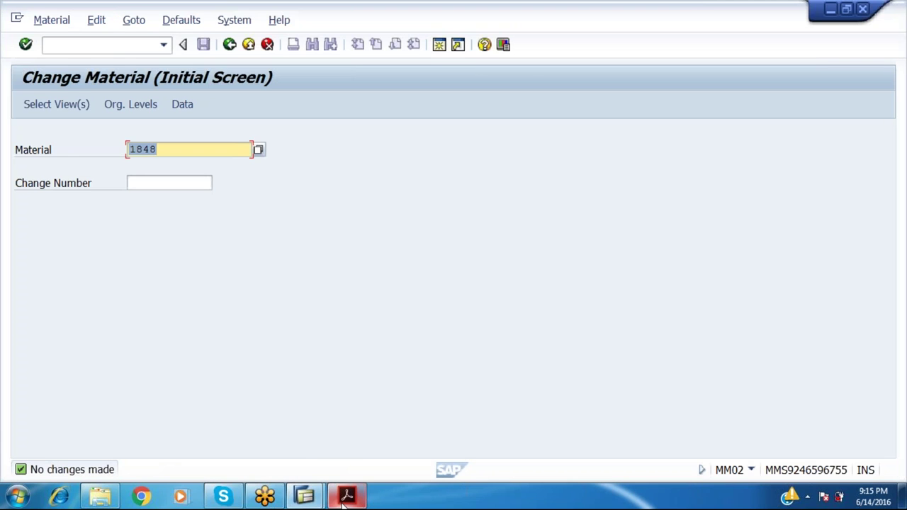
key("F3")
left_click(346, 496)
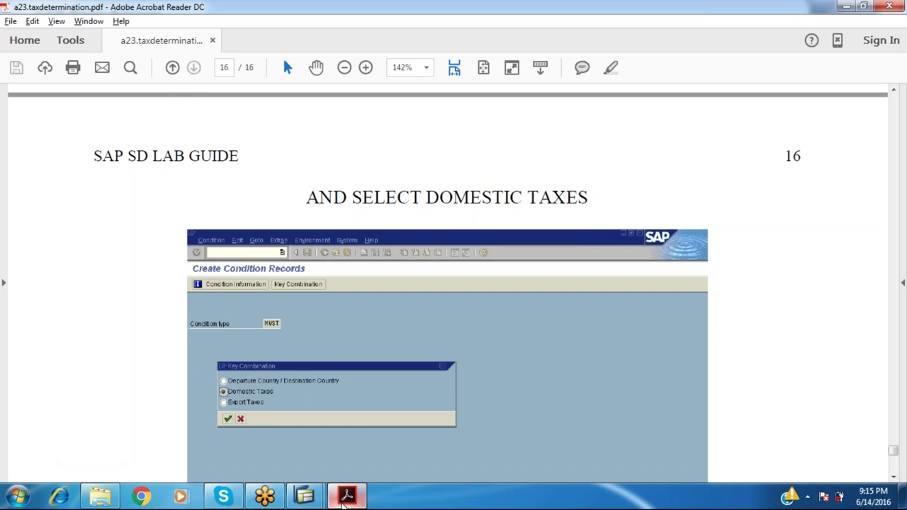
scroll(343, 500, "up", 12)
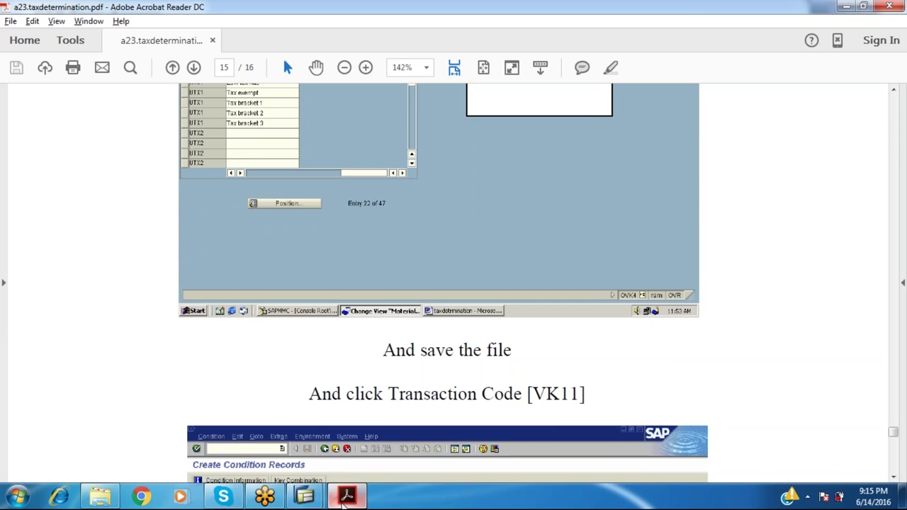
scroll(344, 500, "up", 10)
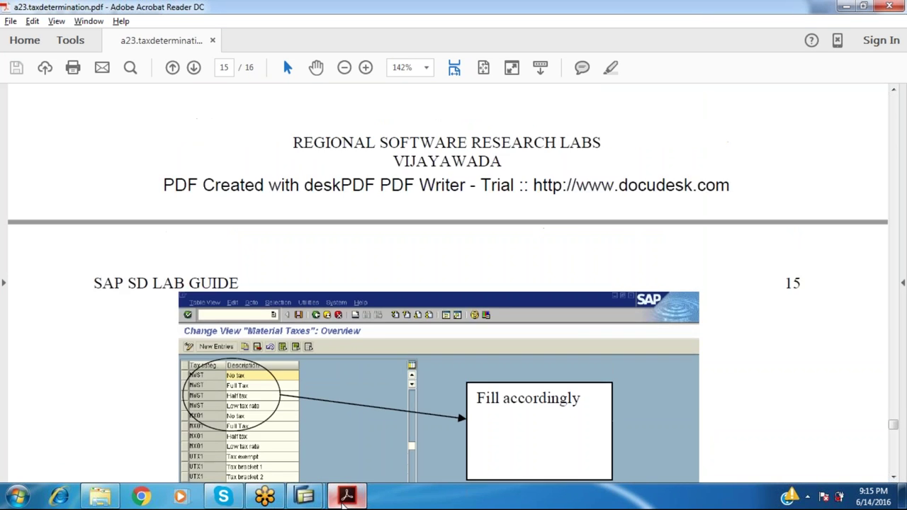
scroll(344, 500, "up", 6)
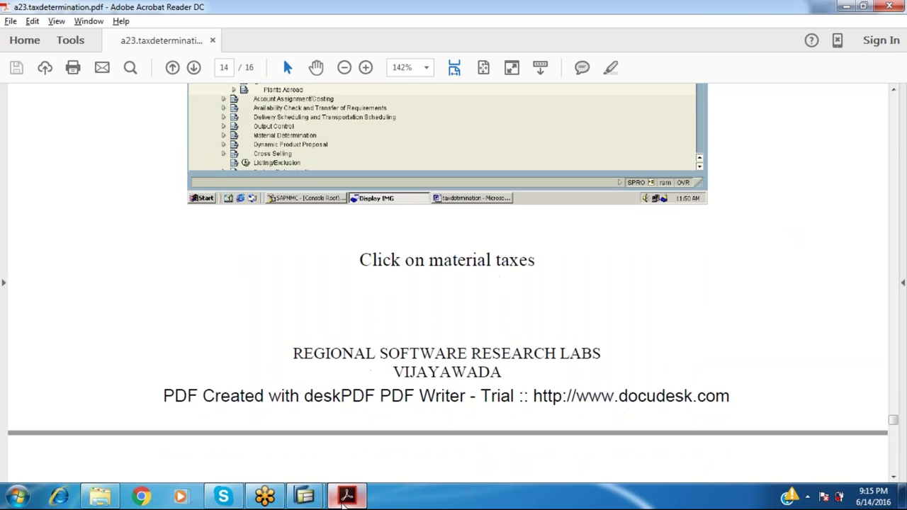
scroll(346, 499, "down", 15)
left_click(345, 499)
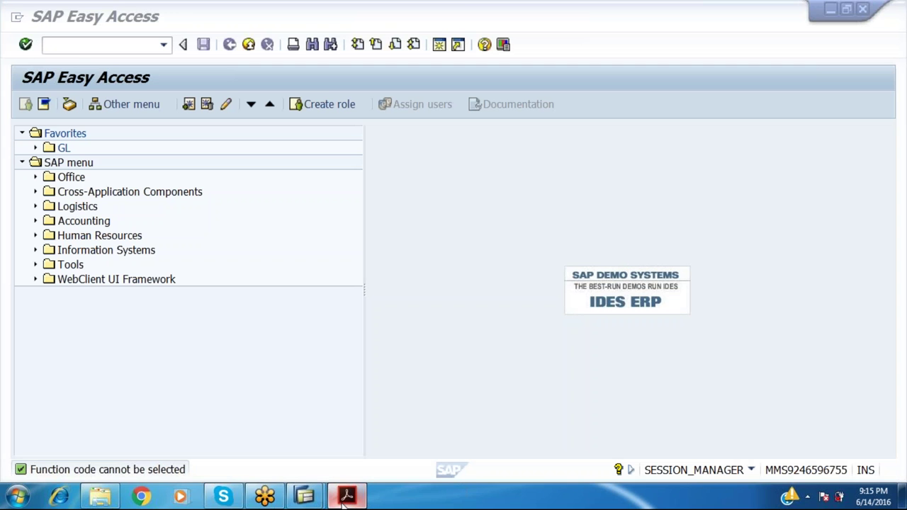
Open condition record creation (VK11) for condition type MWST with the Domestic Taxes key combination
type("vk11")
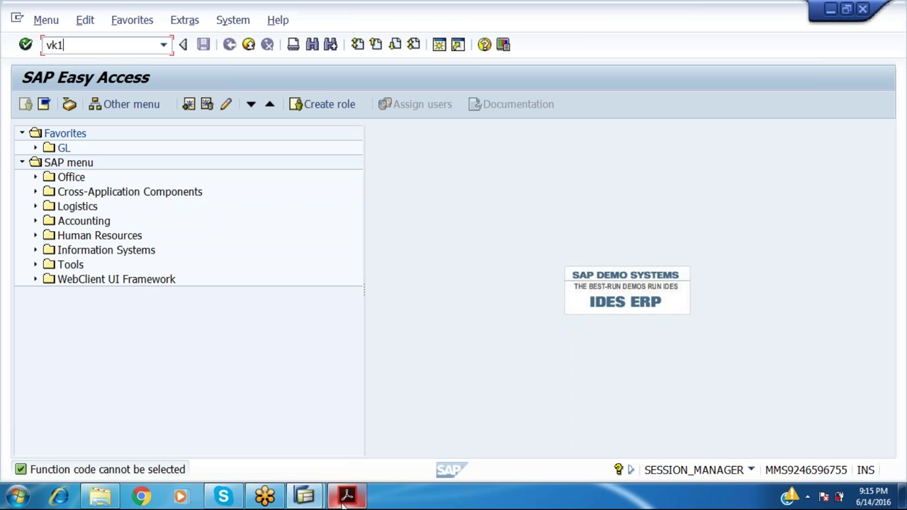
key("Return")
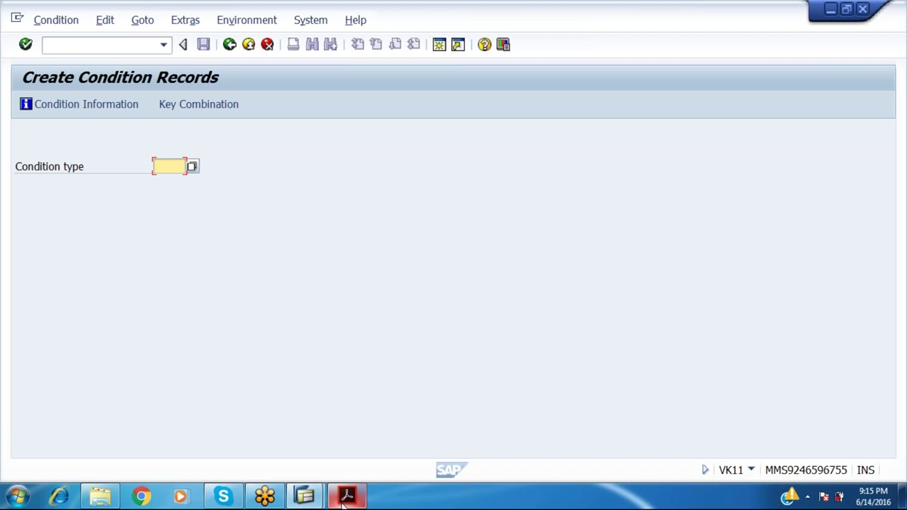
type("mwst")
key("Return")
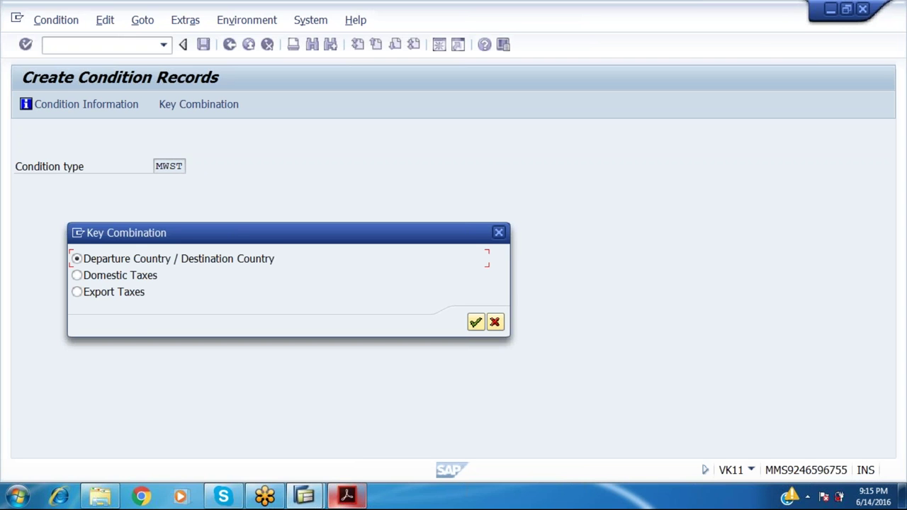
left_click(77, 276)
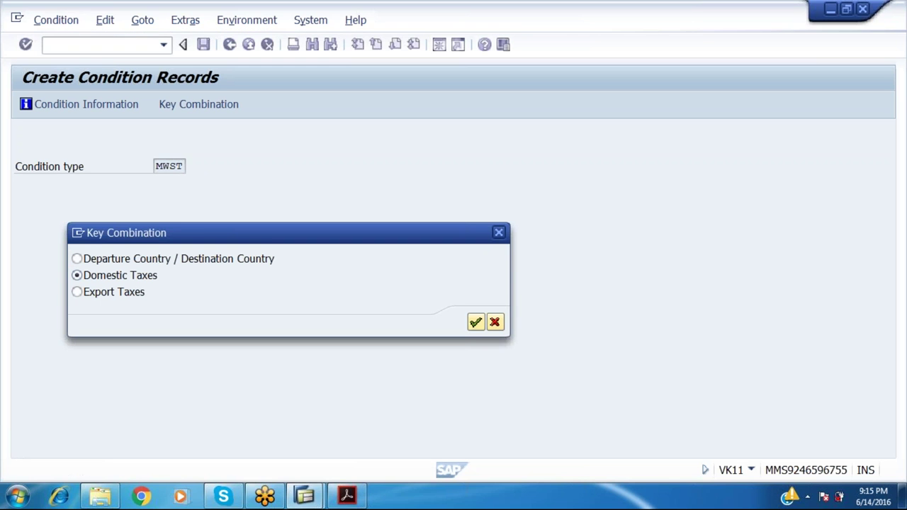
key("Return")
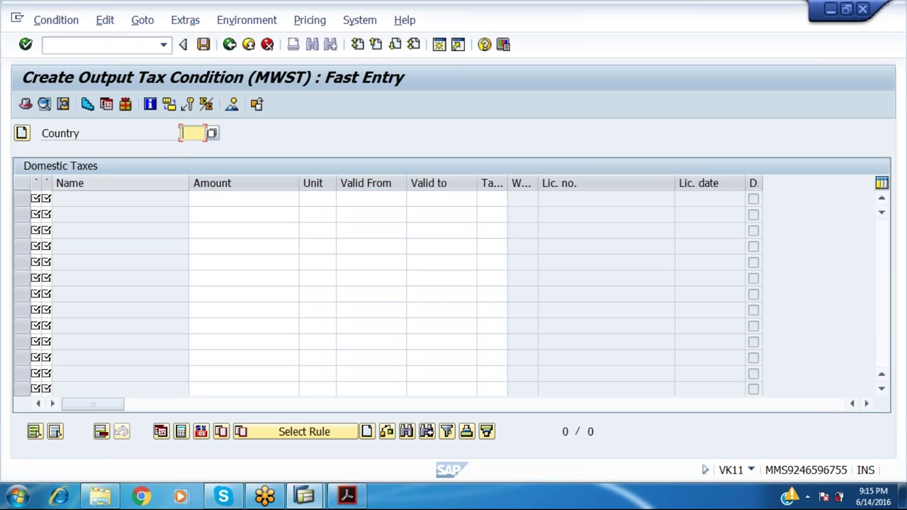
Enter country IN and choose customer tax classification 1 (MWST, Liable for Tax) in the first domestic taxes row
type("in")
key("Return")
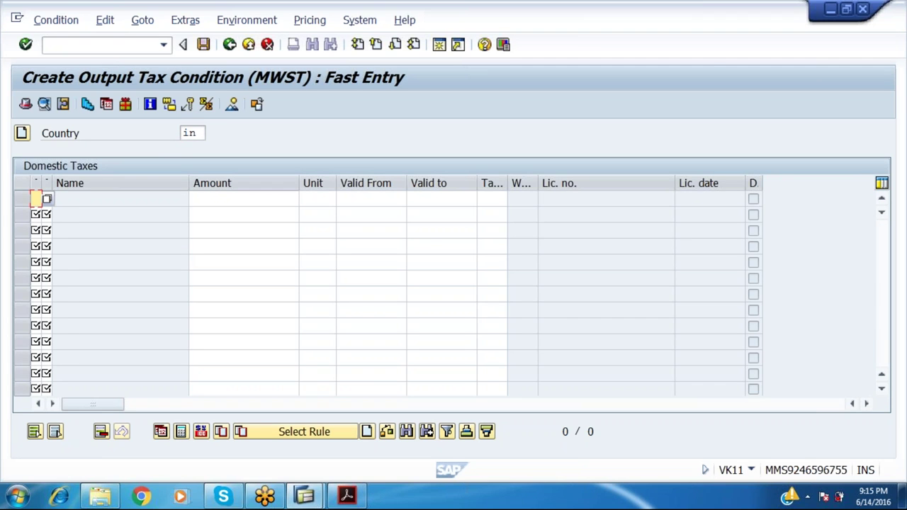
left_click_drag(40, 183, 61, 201)
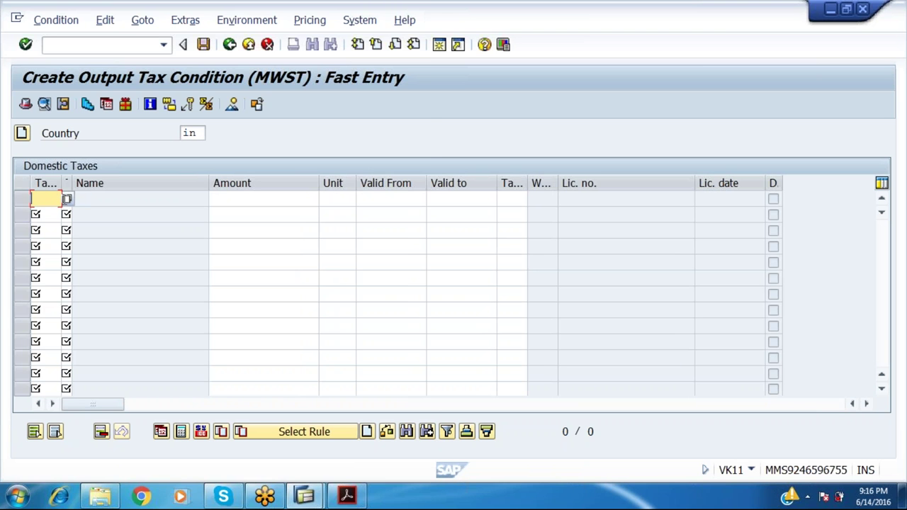
left_click(67, 199)
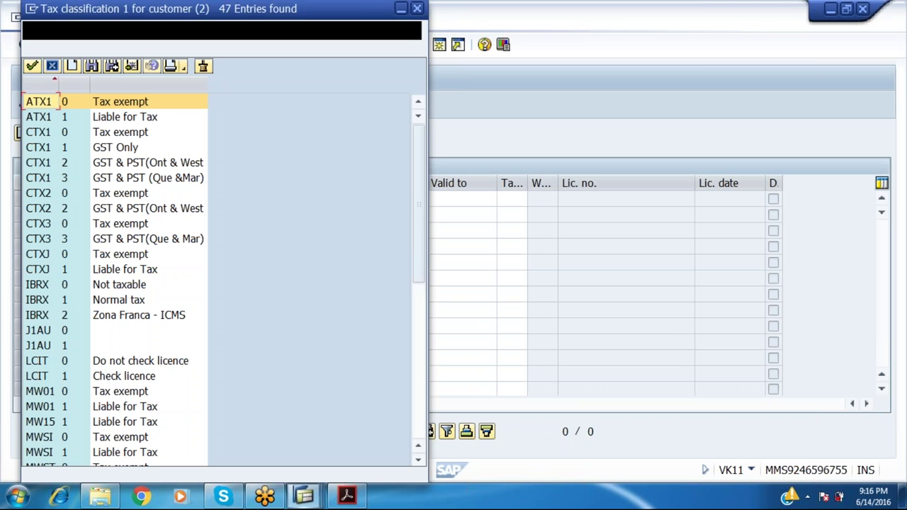
key("Down")
key("Down")
key("Down")
key("Down")
key("Down")
key("Down")
key("Down")
key("Down")
key("Down")
key("Down")
key("Down")
key("Down")
key("Down")
key("Down")
key("Down")
key("Down")
key("Down")
key("Down")
key("Down")
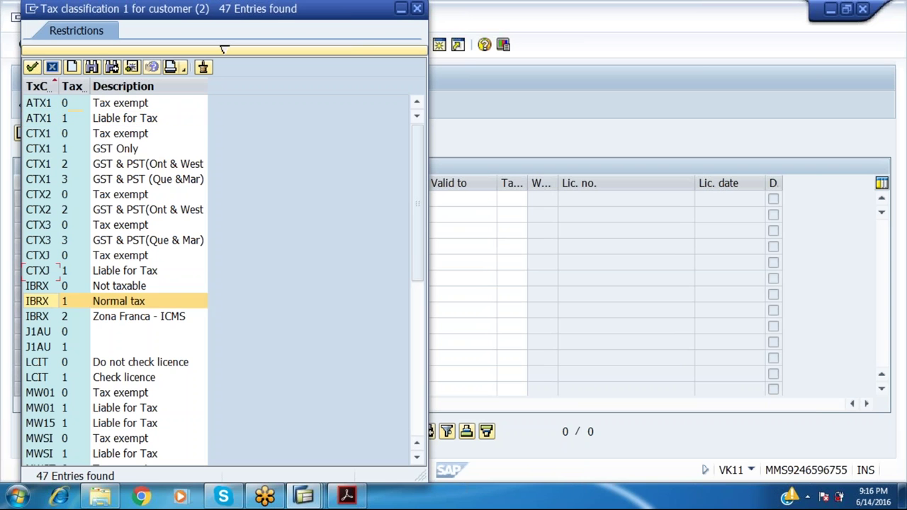
key("Down")
key("Down")
key("Down")
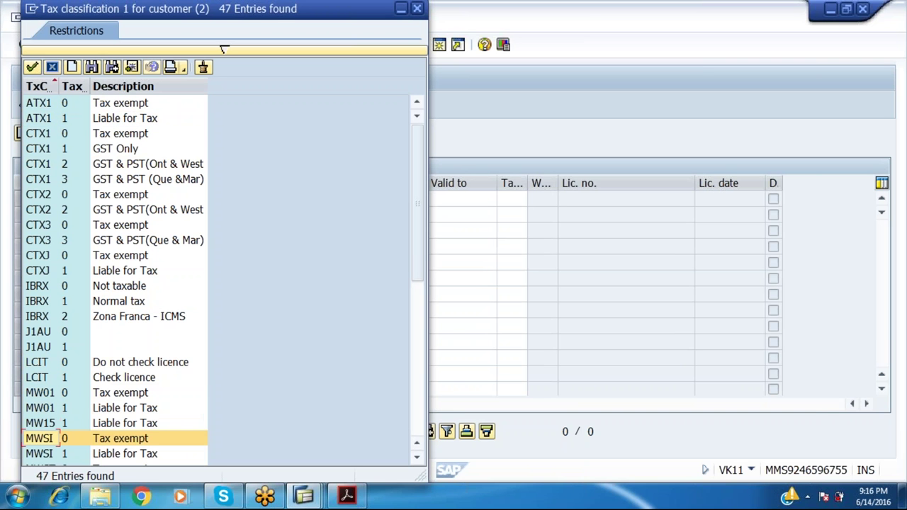
key("Up")
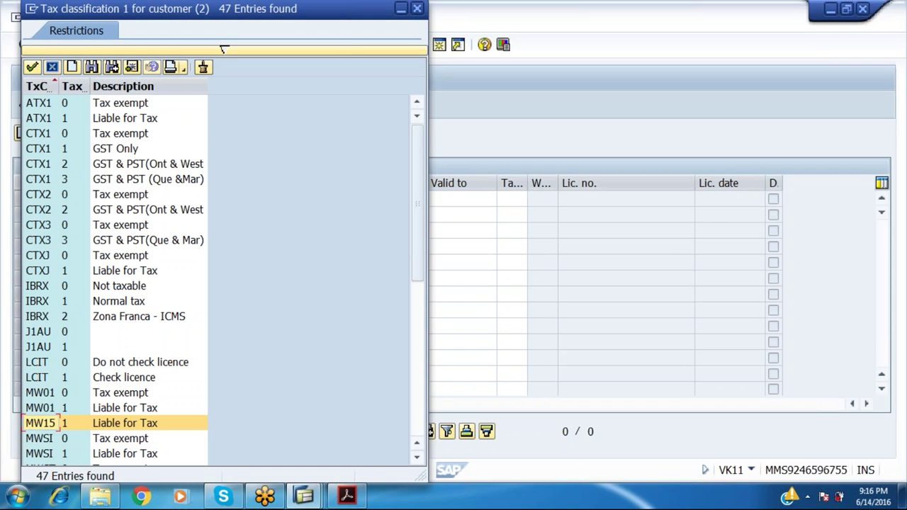
key("Down")
key("Down")
key("Down")
key("Down")
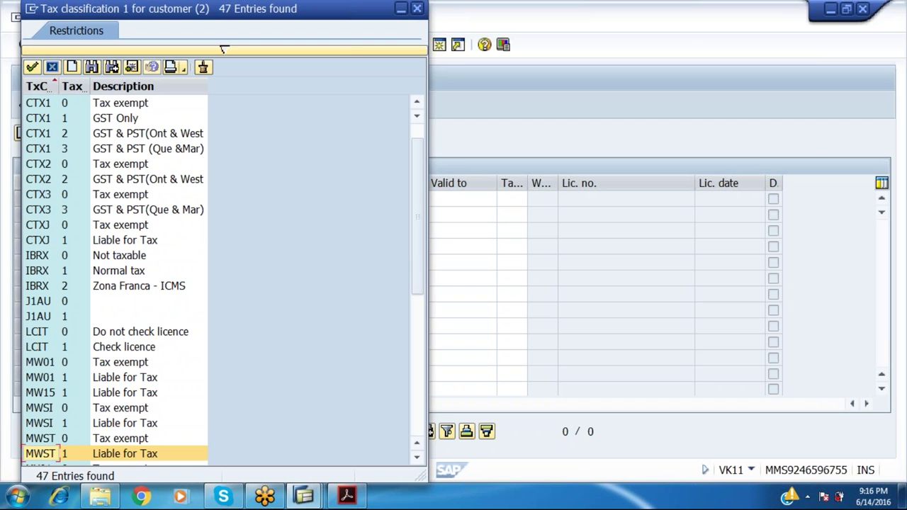
key("Return")
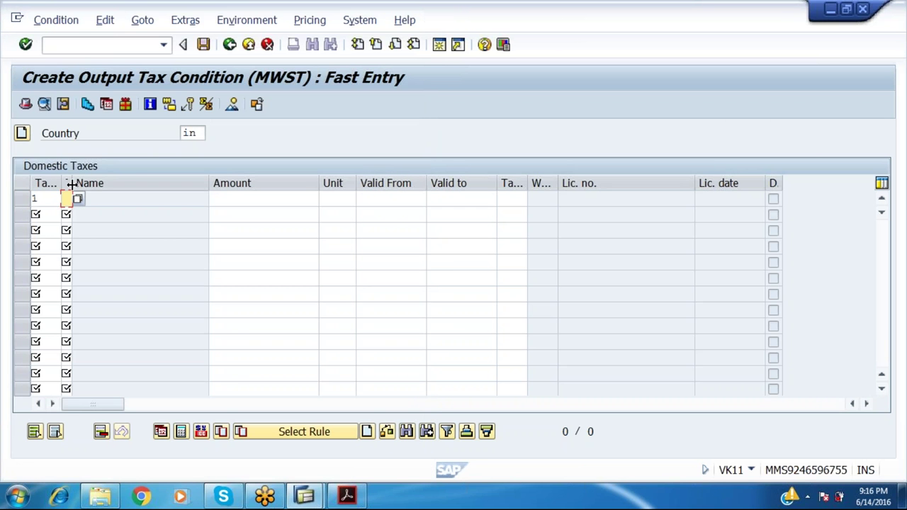
Widen the material tax classification column and choose classification 1 (Full Tax) for the same row
left_click_drag(68, 183, 151, 183)
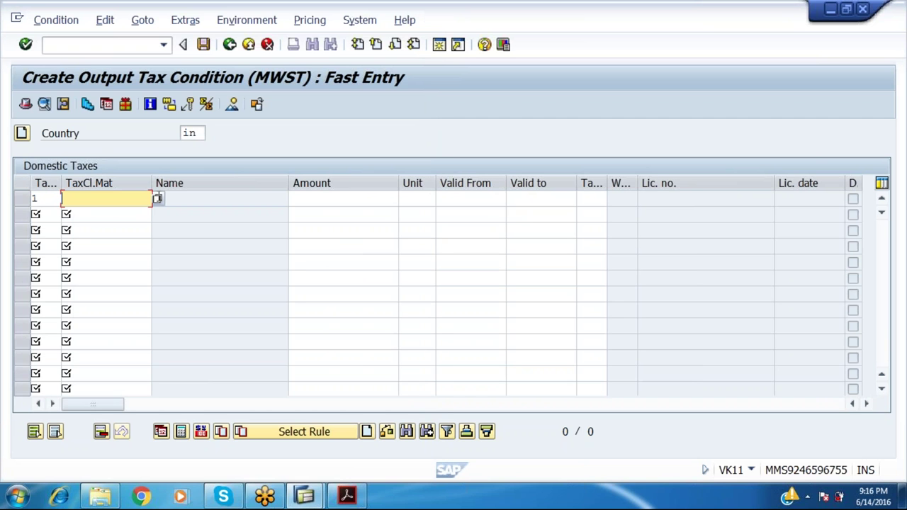
left_click(157, 199)
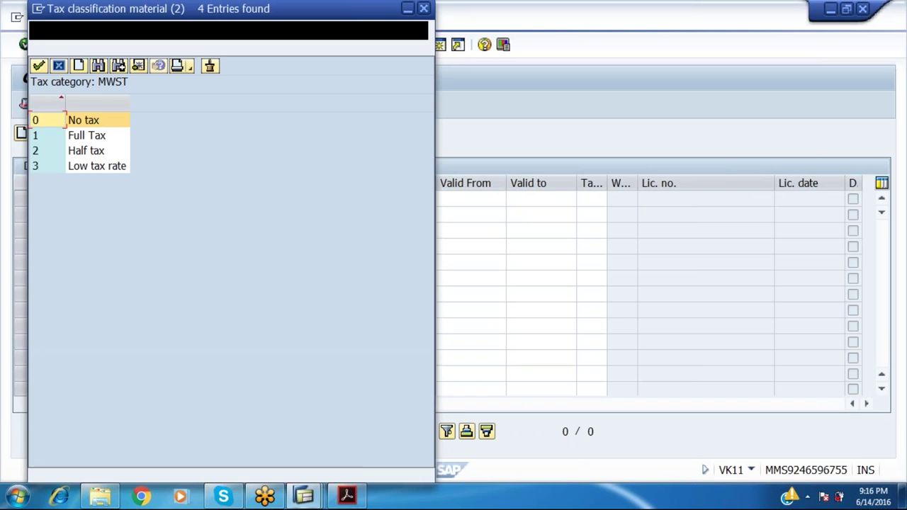
double_click(91, 140)
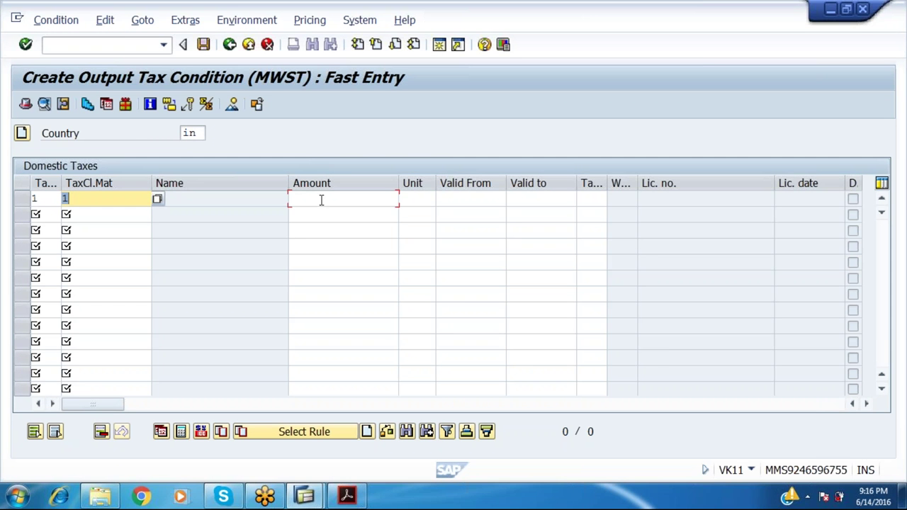
Open the list of possible tax codes for the first domestic taxes row
left_click(320, 198)
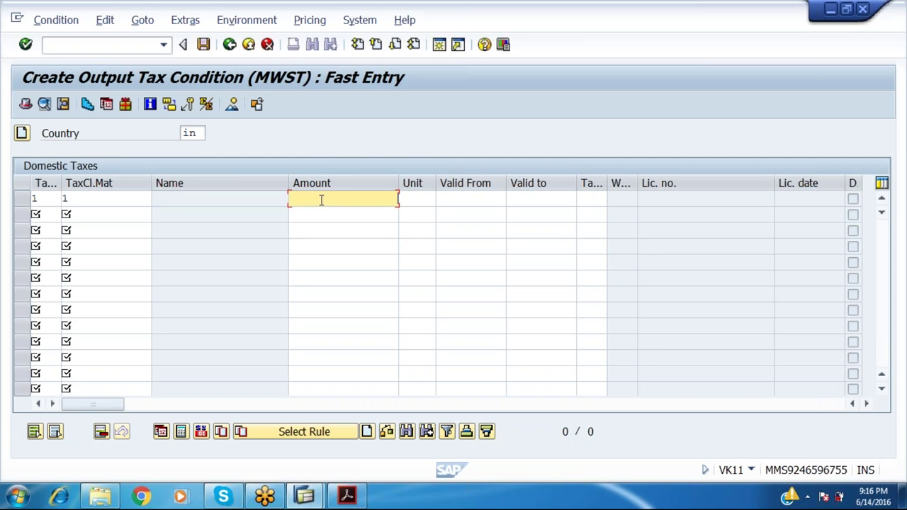
left_click(472, 197)
left_click(528, 199)
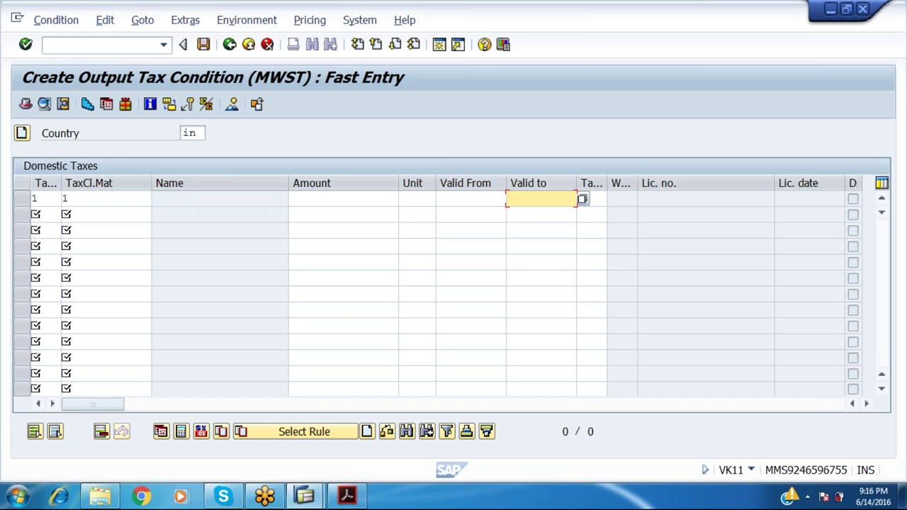
left_click(603, 201)
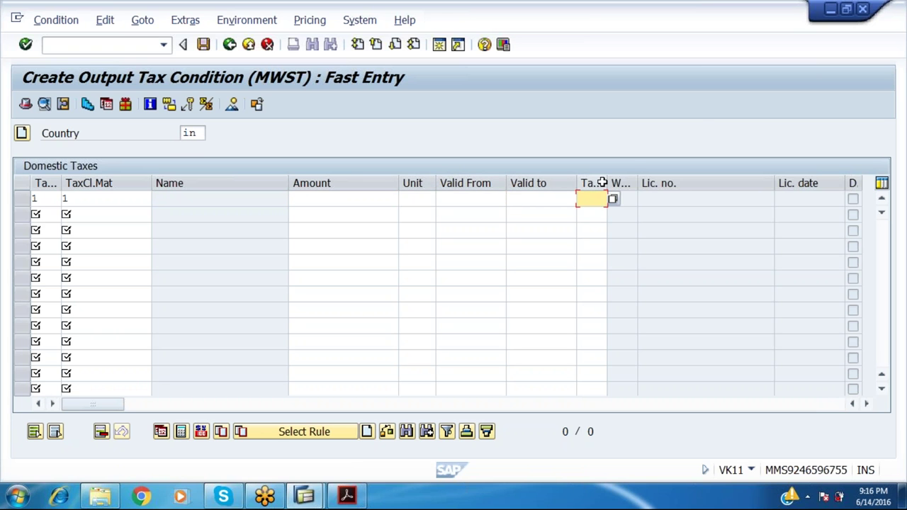
key("F4")
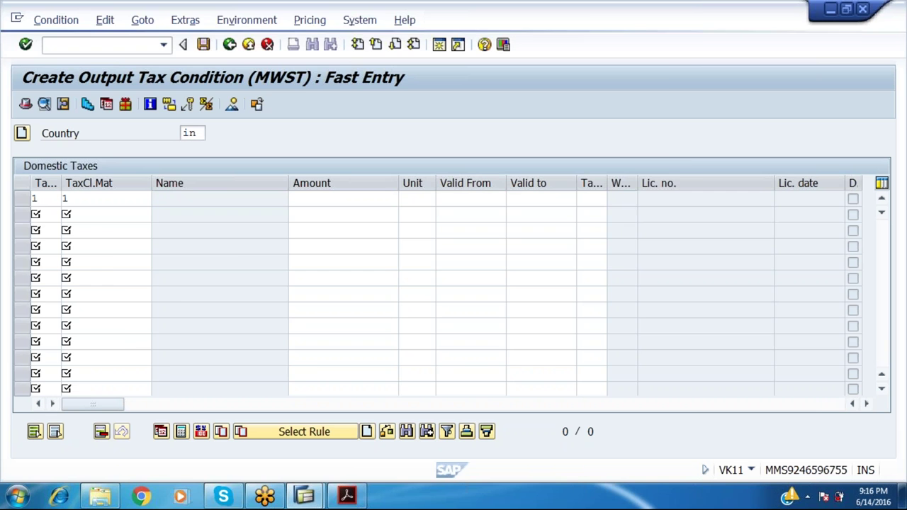
Look through the tax code entries, checking procedures and descriptions, for the code that applies to the Indian tax record
key("Down")
key("Down")
key("Down")
key("Down")
key("Down")
key("Down")
key("Down")
key("Down")
key("Down")
key("Down")
key("Down")
key("Down")
key("Down")
key("Down")
key("Down")
key("Down")
key("Down")
key("Down")
key("Down")
key("Down")
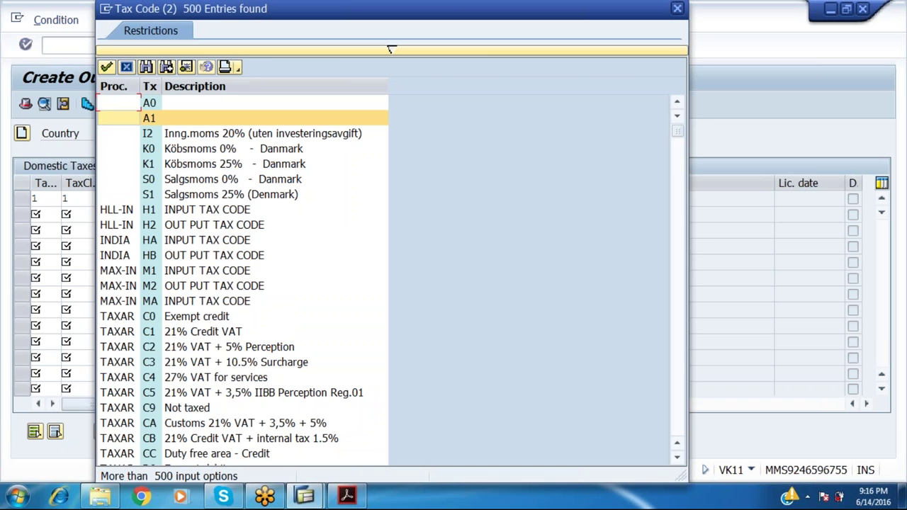
key("Down")
key("Down")
key("Down")
key("Down")
key("Down")
key("Down")
key("Down")
key("Down")
key("Down")
key("Down")
key("Down")
key("Down")
key("Down")
key("Down")
key("Down")
key("Down")
key("Down")
key("Down")
key("Down")
key("Down")
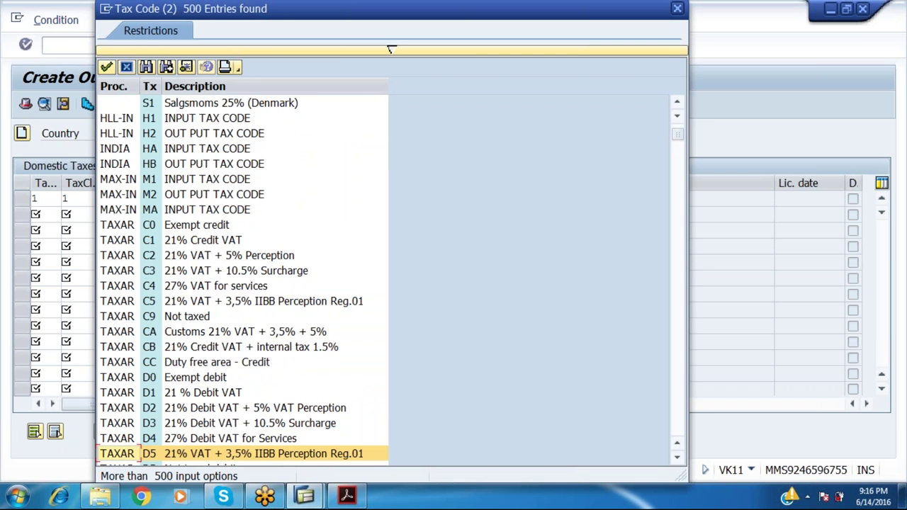
key("Down")
key("Down")
key("Down")
key("Down")
key("Down")
key("Down")
key("Down")
key("Down")
key("Down")
key("Down")
key("Down")
key("Down")
key("Down")
key("Down")
key("Down")
key("Down")
key("Down")
key("Down")
key("Down")
key("Down")
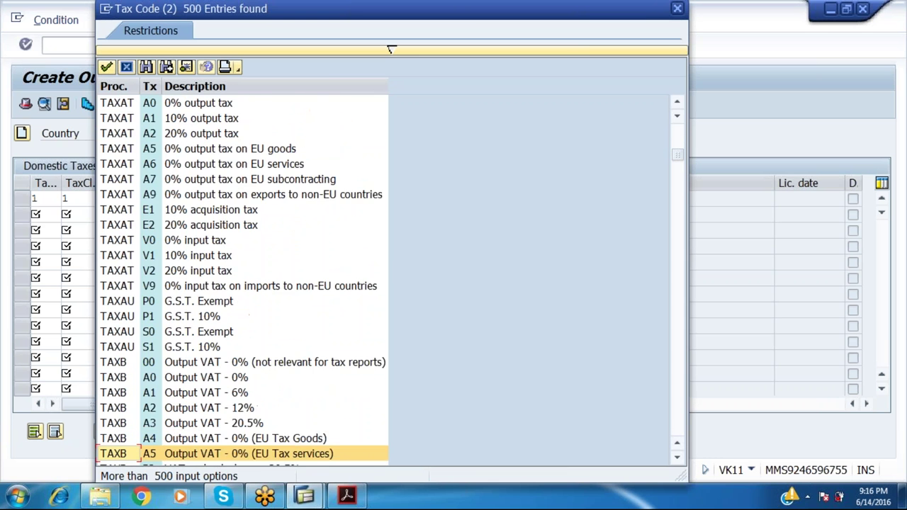
key("Down")
key("Down")
key("Down")
key("Down")
key("Down")
key("Down")
key("Down")
key("Down")
key("Down")
key("Down")
key("Down")
key("Down")
key("Down")
key("Down")
key("Down")
key("Down")
key("Down")
key("Down")
key("Down")
key("Down")
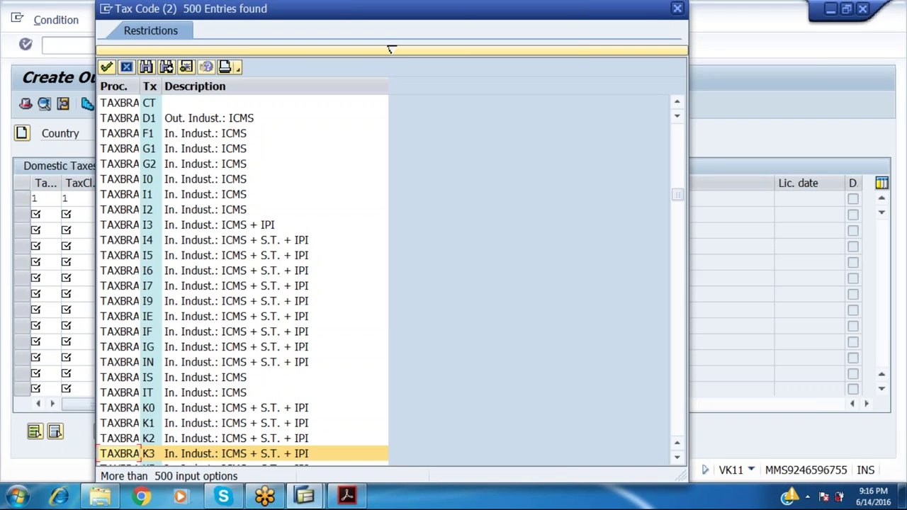
key("Down")
key("Down")
key("Down")
key("Down")
key("Down")
key("Down")
key("Down")
key("Down")
key("Down")
key("Down")
key("Down")
key("Down")
key("Down")
key("Down")
key("Down")
key("Down")
key("Down")
key("Down")
key("Down")
key("Down")
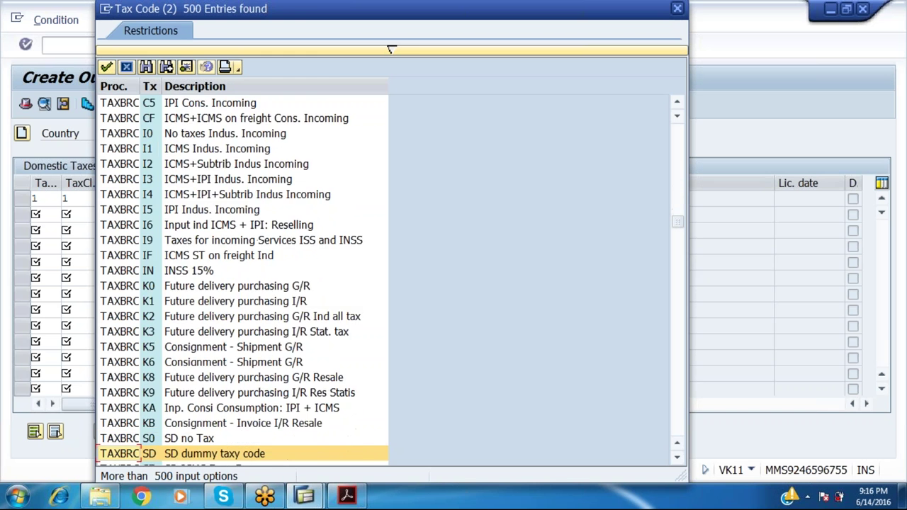
key("Down")
key("Down")
key("Down")
key("Down")
key("Down")
key("Down")
key("Down")
key("Down")
key("Down")
key("Down")
key("Down")
key("Down")
key("Down")
key("Down")
key("Down")
key("Down")
key("Down")
key("Down")
key("Down")
key("Down")
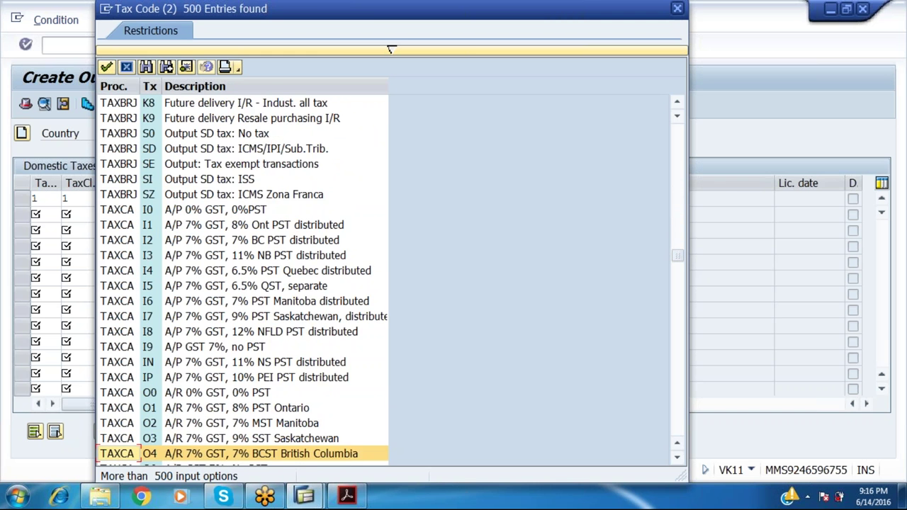
key("Down")
key("Down")
key("Down")
key("Down")
key("Down")
key("Down")
key("Down")
key("Down")
key("Down")
key("Down")
key("Down")
key("Down")
key("Down")
key("Down")
key("Down")
key("Down")
key("Down")
key("Down")
key("Down")
key("Down")
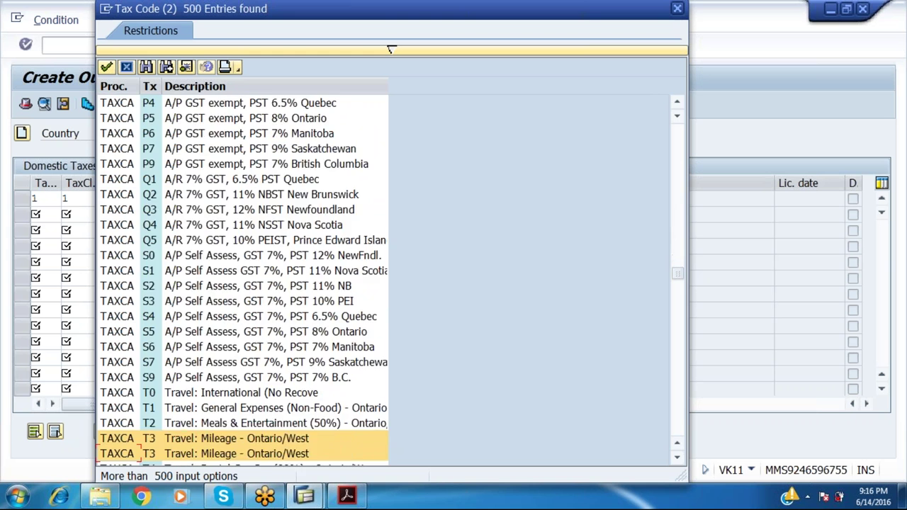
Look through the remaining tax code entries, from procedure TAXCA through TAXGB, for a suitable output tax code
key("Down")
key("Down")
key("Down")
key("Down")
key("Down")
key("Down")
key("Down")
key("Down")
key("Down")
key("Down")
key("Down")
key("Down")
key("Down")
key("Down")
key("Down")
key("Down")
key("Down")
key("Down")
key("Down")
key("Down")
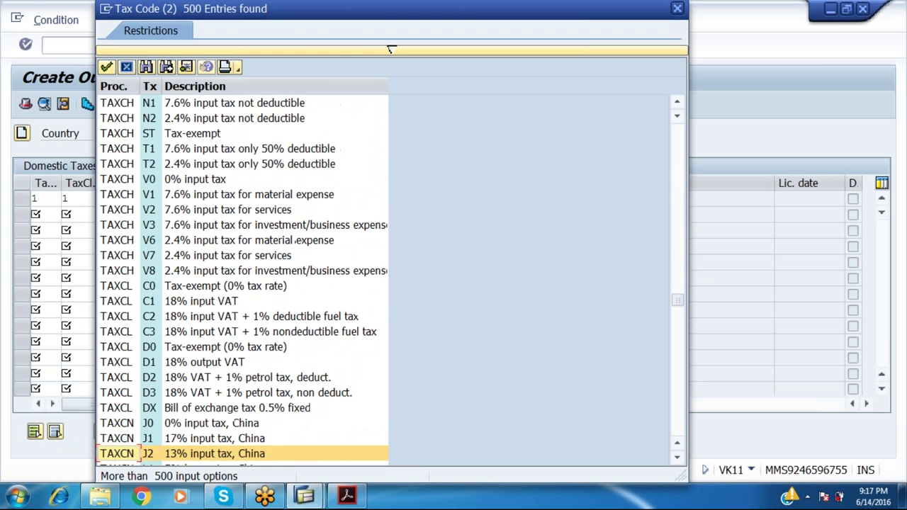
key("Down")
key("Down")
key("Down")
key("Down")
key("Down")
key("Down")
key("Down")
key("Down")
key("Down")
key("Down")
key("Down")
key("Down")
key("Down")
key("Down")
key("Down")
key("Down")
key("Down")
key("Down")
key("Down")
key("Down")
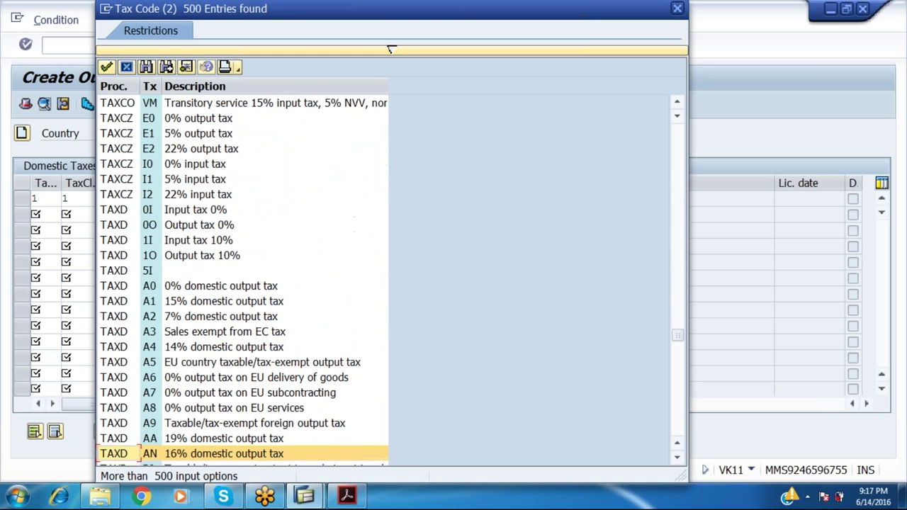
key("Up")
key("Up")
key("Up")
key("Up")
key("Up")
key("Up")
key("Up")
key("Up")
key("Up")
key("Up")
key("Up")
key("Up")
key("Up")
key("Down")
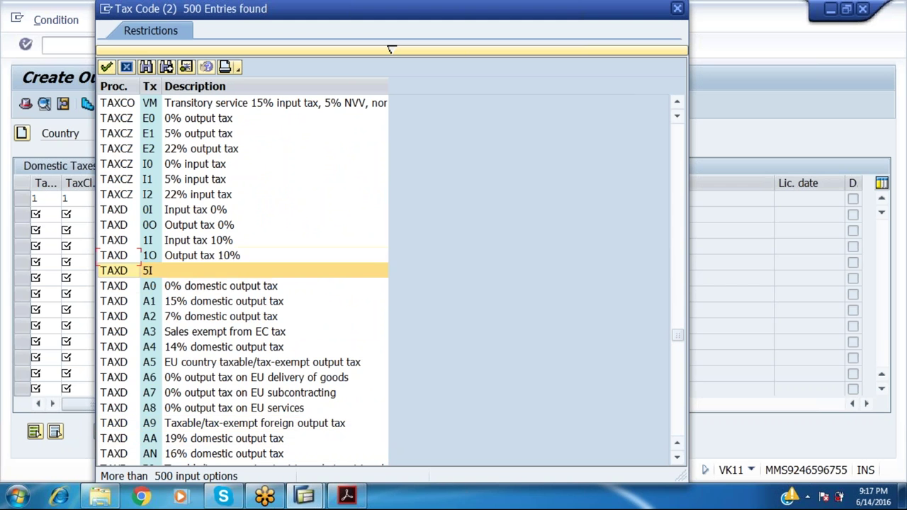
key("Down")
key("Down")
key("Down")
key("Down")
key("Down")
key("Down")
key("Down")
key("Down")
key("Down")
key("Down")
key("Down")
key("Down")
key("Down")
key("Down")
key("Down")
key("Down")
key("Down")
key("Down")
key("Down")
key("Down")
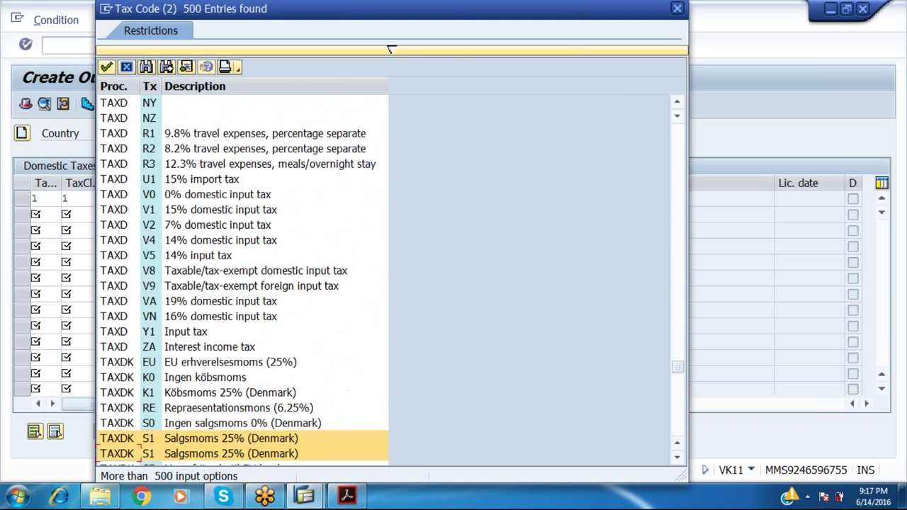
key("Down")
key("Down")
key("Down")
key("Down")
key("Down")
key("Down")
key("Down")
key("Down")
key("Down")
key("Down")
key("Down")
key("Down")
key("Down")
key("Down")
key("Down")
key("Down")
key("Down")
key("Down")
key("Down")
key("Down")
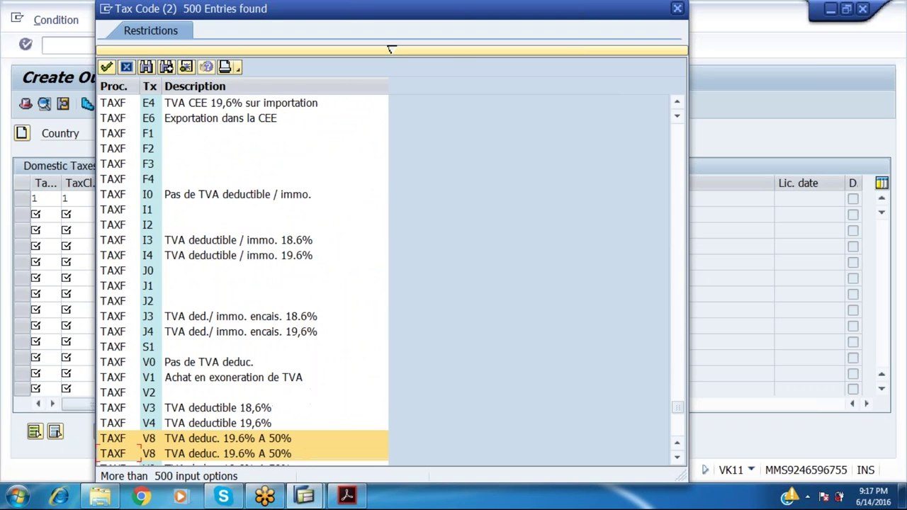
key("Down")
key("Down")
key("Down")
key("Down")
key("Down")
key("Down")
key("Down")
key("Down")
key("Down")
key("Down")
key("Down")
key("Down")
key("Down")
key("Down")
key("Down")
key("Down")
key("Down")
key("Down")
key("Down")
key("Down")
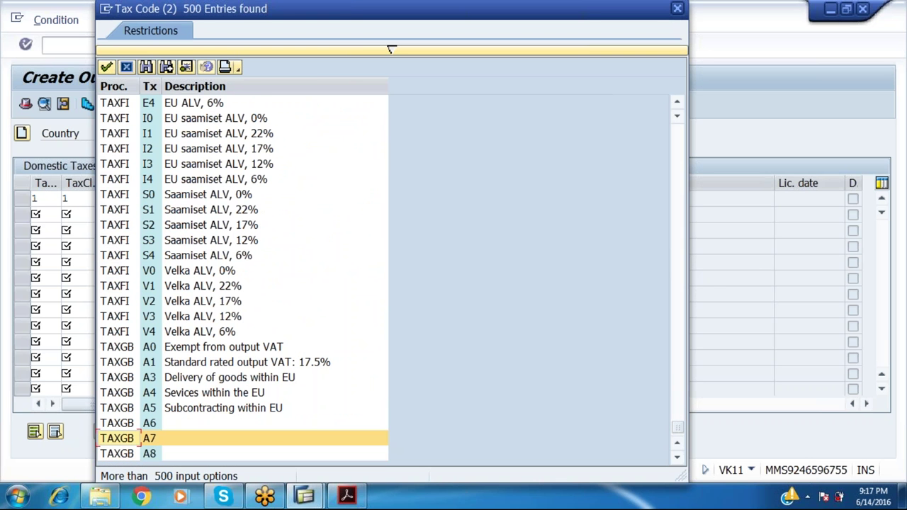
Choose tax code A0 (TAXGB, Exempt from output VAT) for the first domestic taxes row and save the condition record
key("Up")
key("Up")
key("Up")
key("Up")
key("Up")
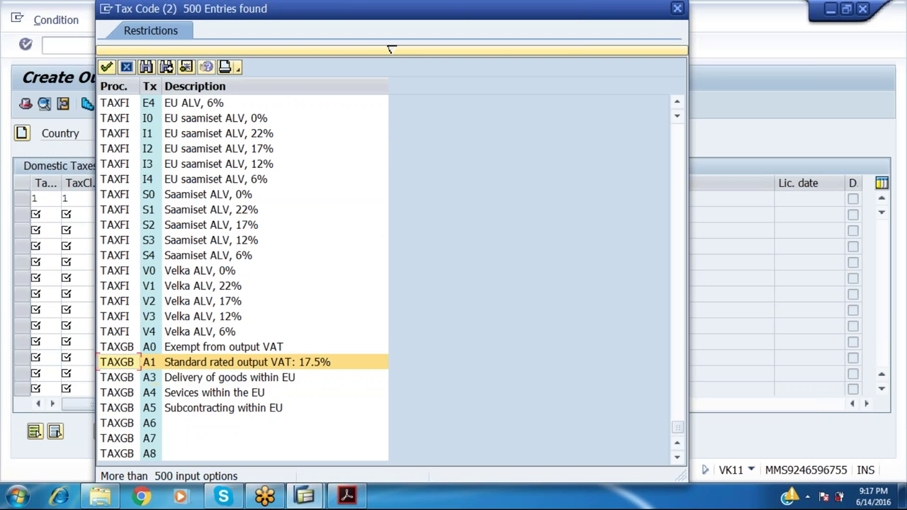
key("Up")
key("Down")
key("Down")
key("Down")
key("Down")
key("Down")
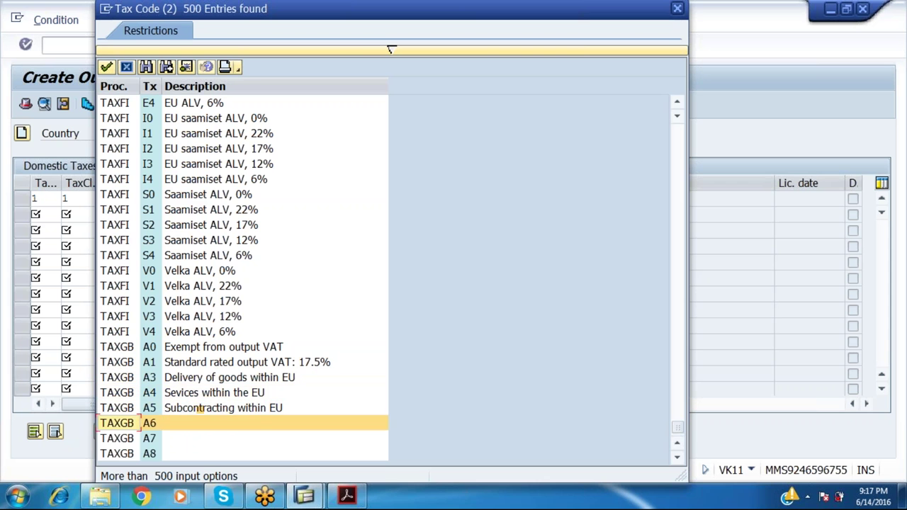
key("Down")
key("Down")
key("Up")
key("Up")
key("Up")
key("Up")
key("Up")
key("Up")
key("Up")
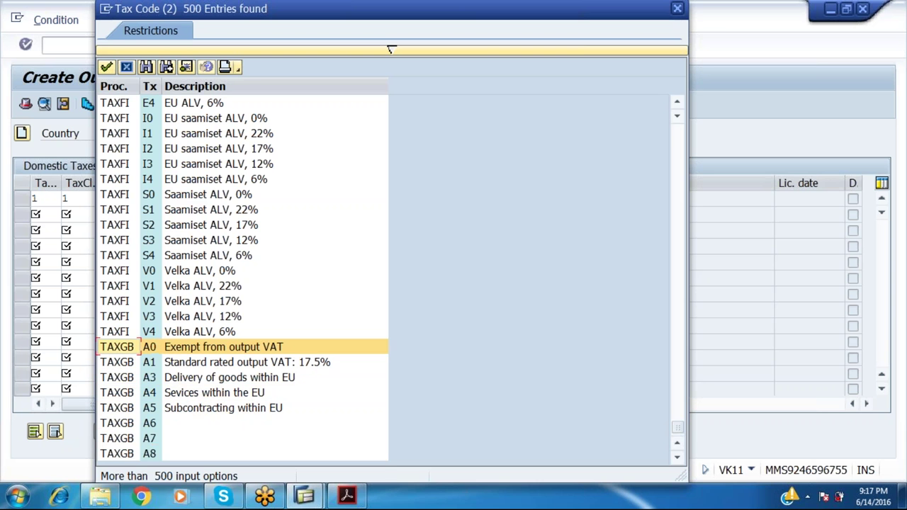
key("Return")
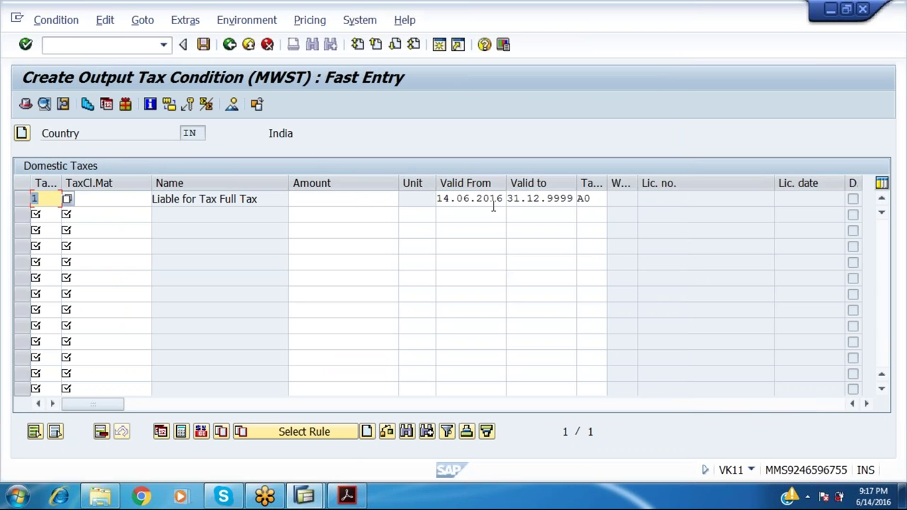
left_click(203, 44)
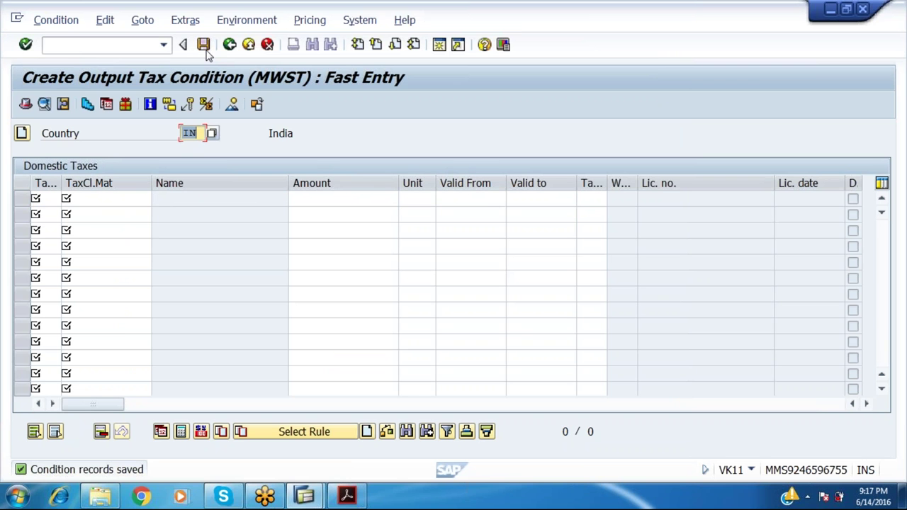
Switch to the tax determination guide in Adobe Acrobat Reader, check its remaining instructions to the end of page 16, and close it
left_click(347, 498)
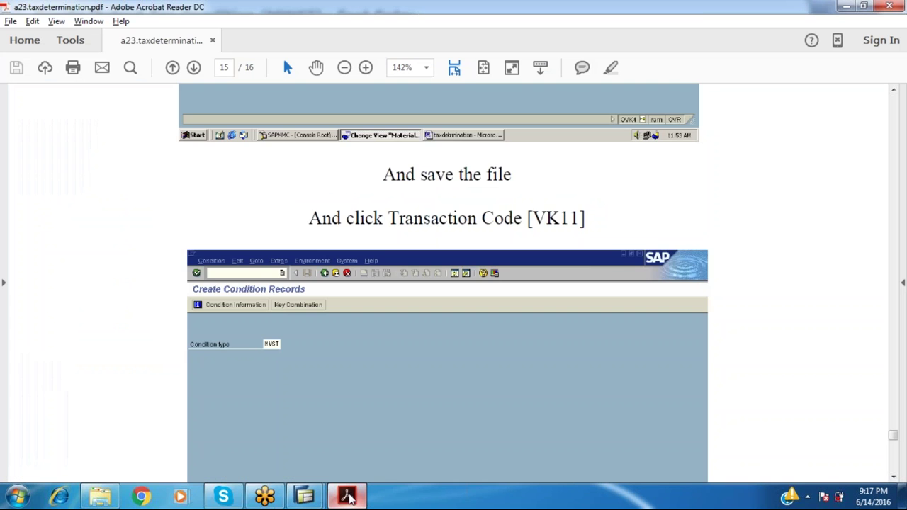
scroll(347, 498, "down", 10)
scroll(347, 498, "down", 10)
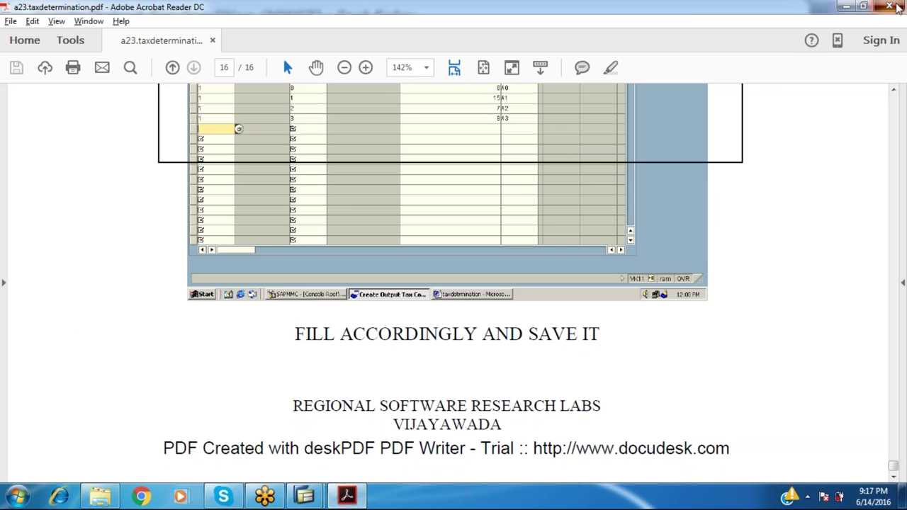
left_click(896, 7)
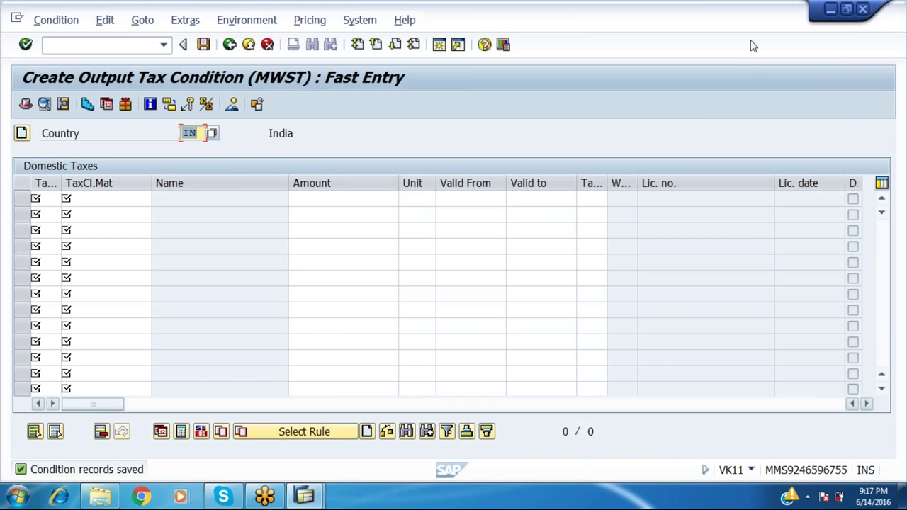
Minimize both open SAP sessions and close the SD.Pdf files folder window
left_click(832, 9)
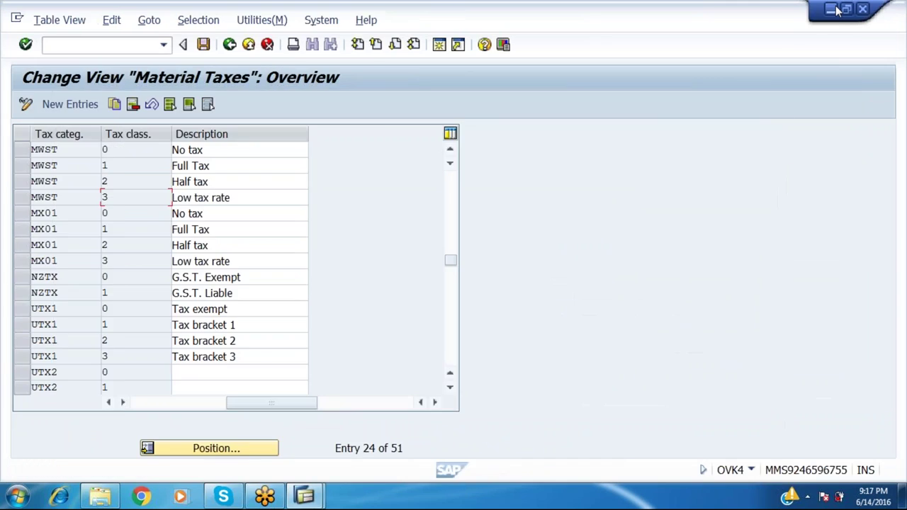
left_click(836, 9)
left_click(890, 8)
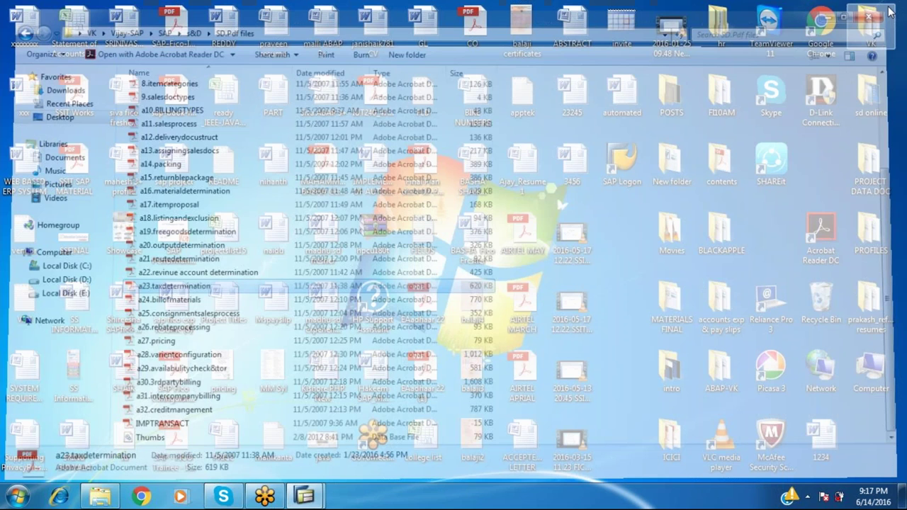